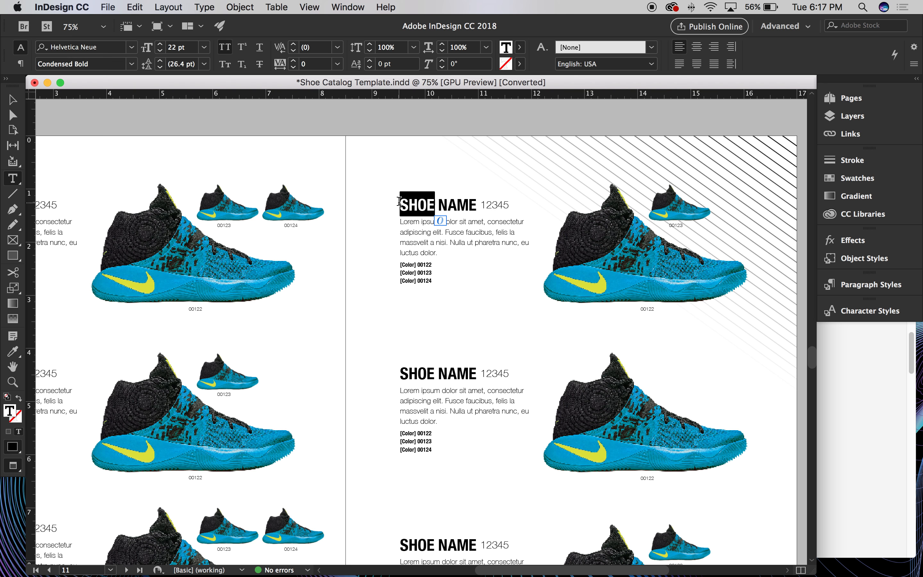
Step: Select the first SHOE NAME header line and float the Paragraph Styles and Character Styles panels side by side
{"action": "triple_click", "coordinate": [476, 214]}
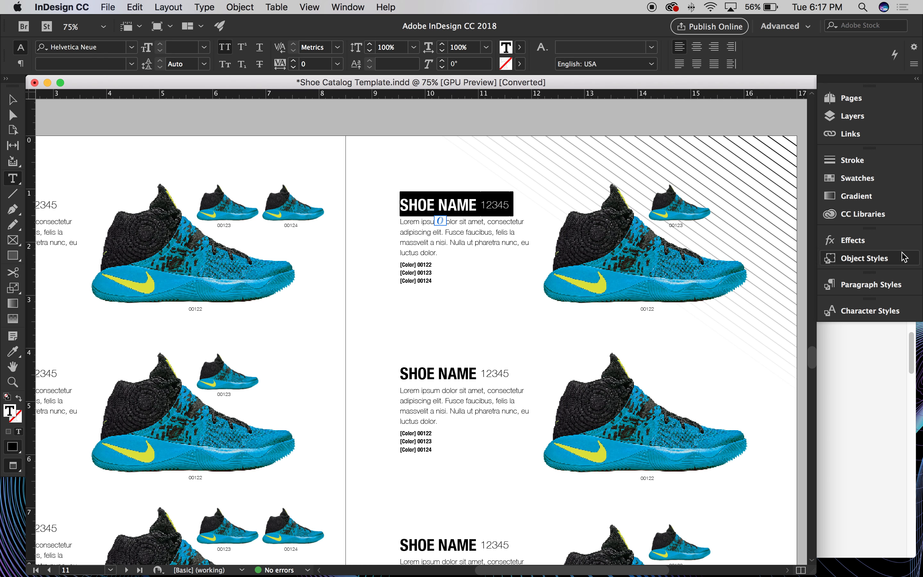
{"action": "left_click", "coordinate": [887, 293]}
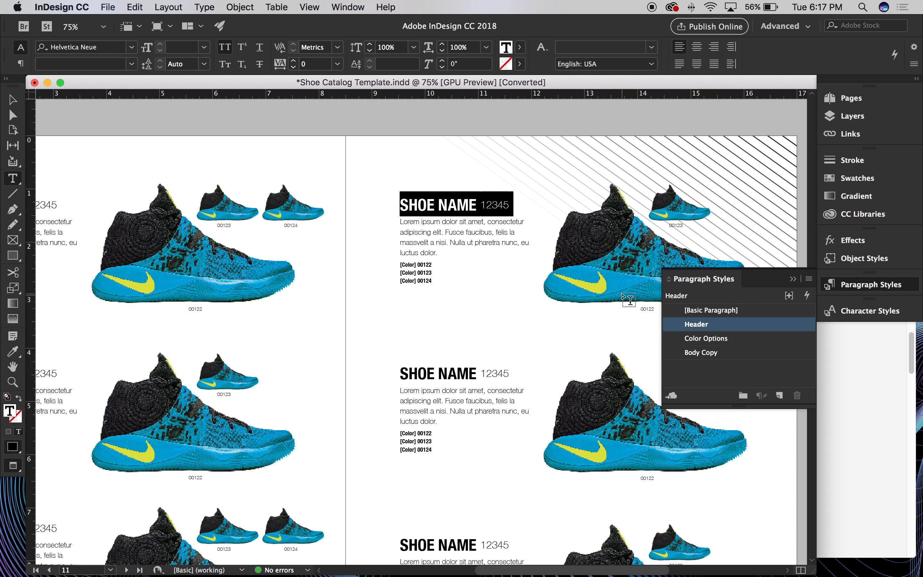
{"action": "left_click_drag", "start_coordinate": [701, 282], "coordinate": [117, 147]}
{"action": "left_click", "coordinate": [841, 288]}
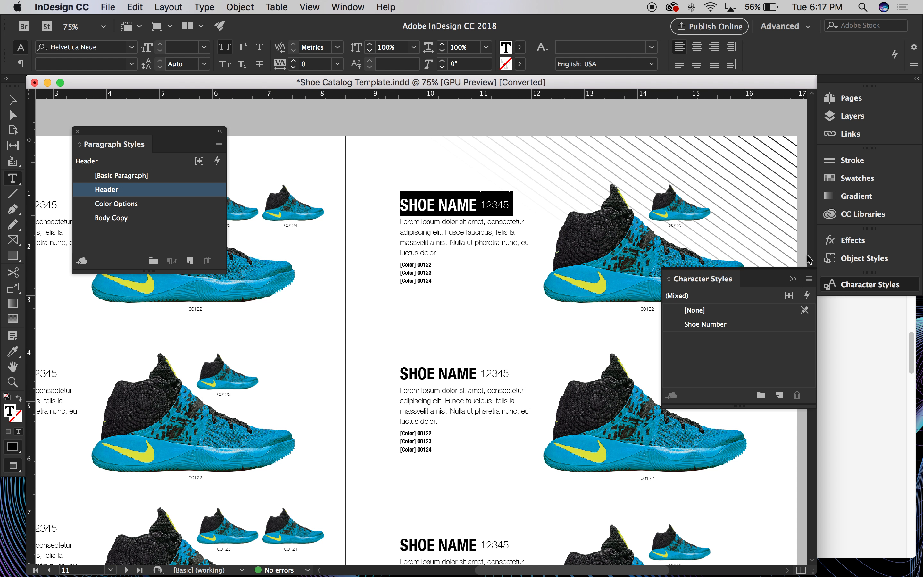
{"action": "left_click_drag", "start_coordinate": [699, 282], "coordinate": [272, 140]}
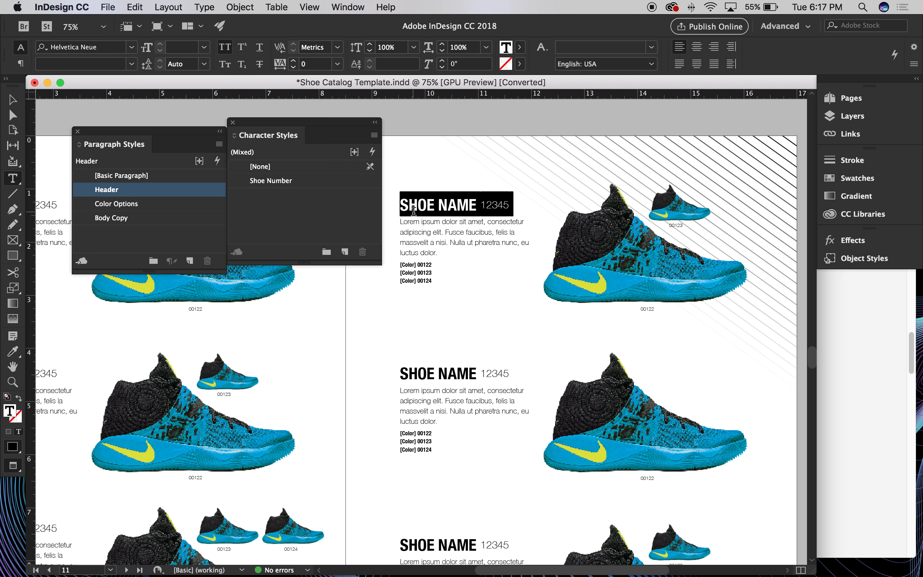
{"action": "left_click", "coordinate": [423, 194]}
{"action": "triple_click", "coordinate": [427, 204]}
{"action": "left_click_drag", "start_coordinate": [284, 130], "coordinate": [283, 136]}
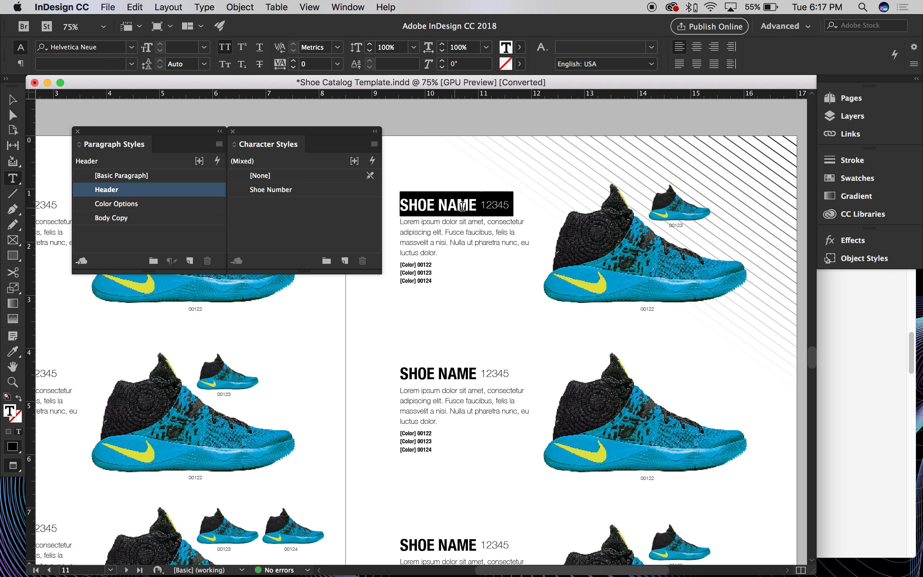
Step: Deselect the header text and switch the document from preview to the normal screen mode with frames and guides
{"action": "triple_click", "coordinate": [462, 206]}
{"action": "left_click", "coordinate": [12, 99]}
{"action": "left_click", "coordinate": [506, 118]}
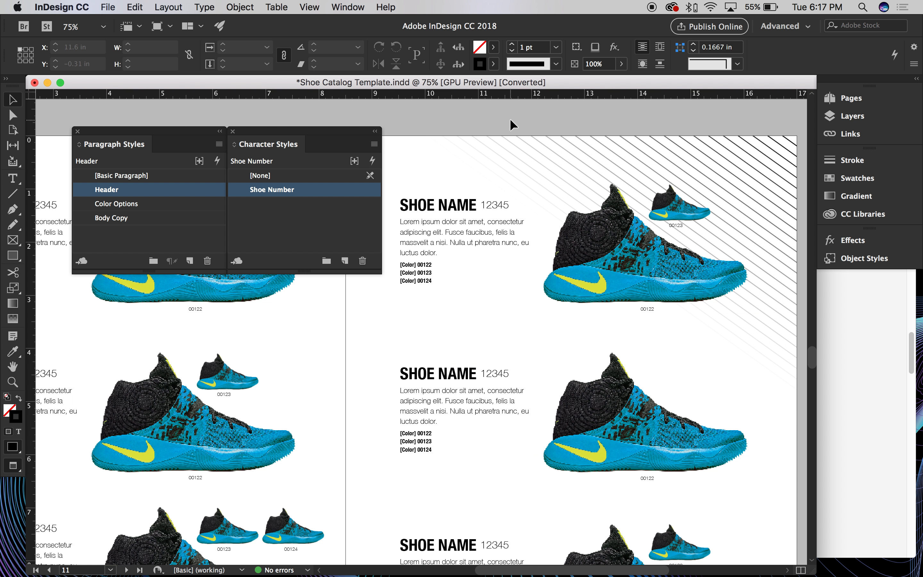
{"action": "key", "text": "w"}
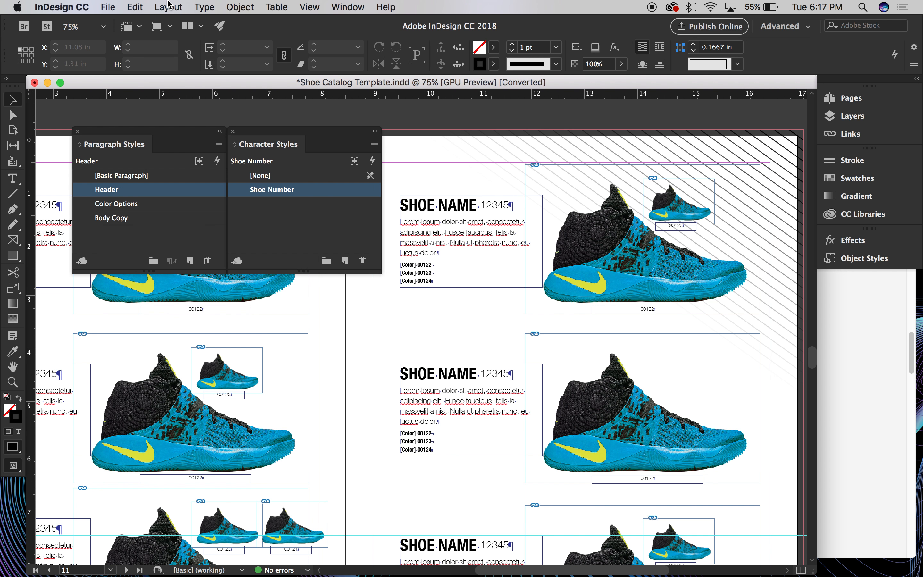
Step: Turn the hidden characters off and back on
{"action": "left_click", "coordinate": [108, 6]}
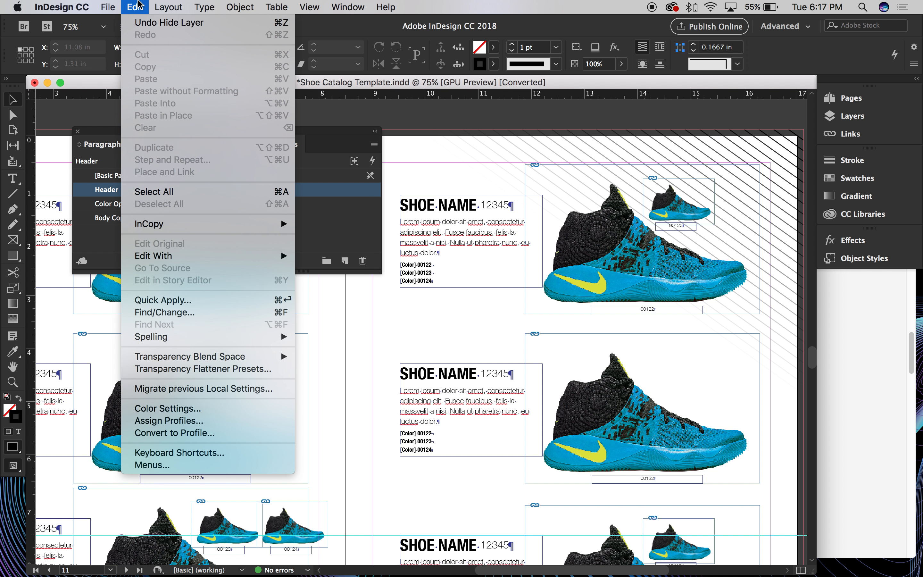
{"action": "mouse_move", "coordinate": [205, 3]}
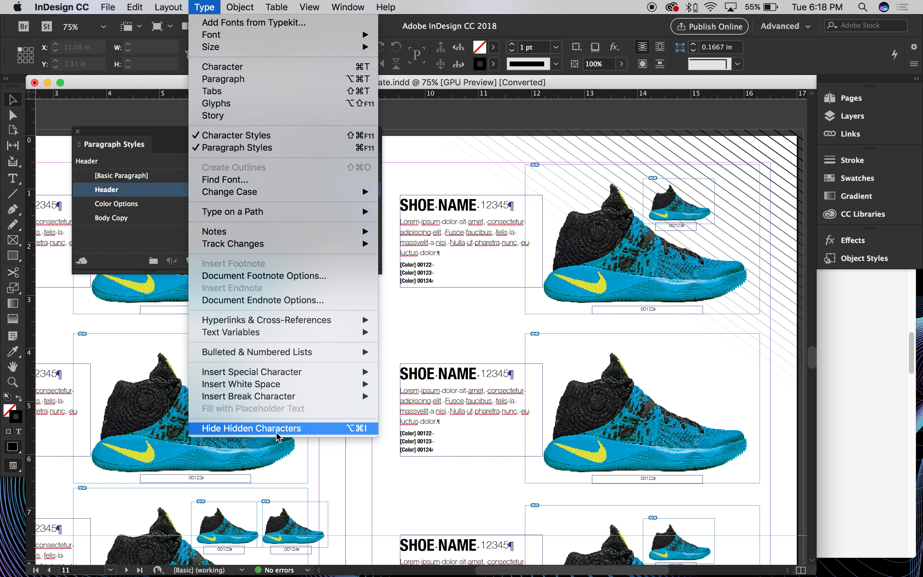
{"action": "left_click", "coordinate": [252, 428]}
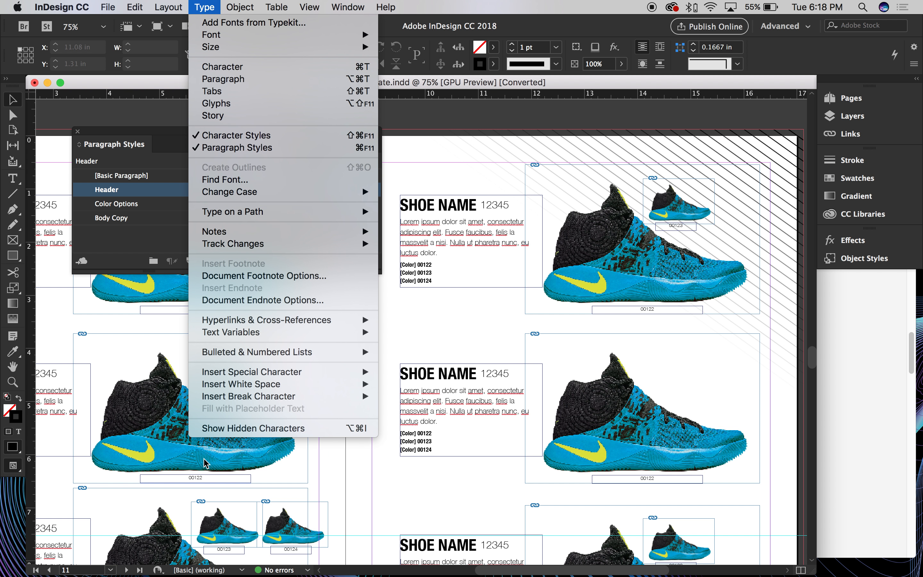
{"action": "left_click", "coordinate": [253, 428]}
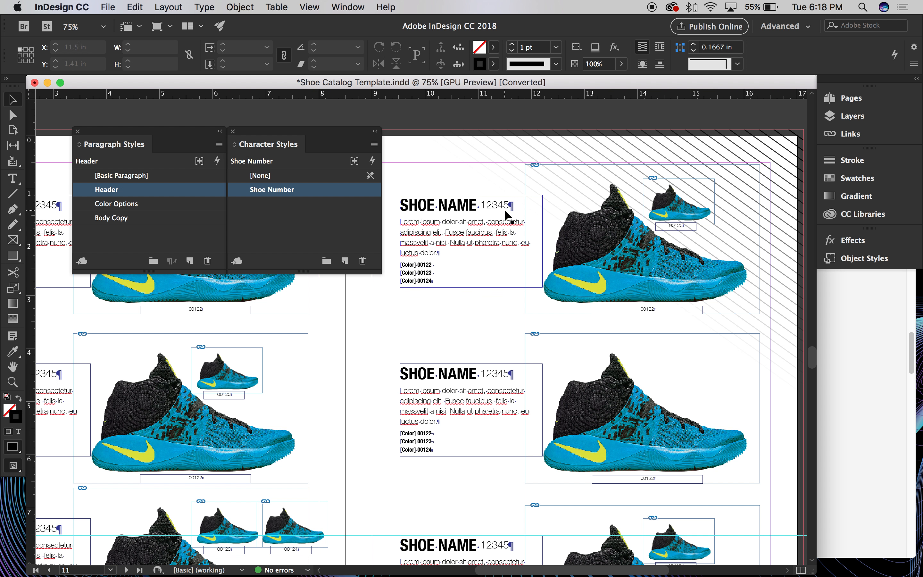
Step: Examine the paragraph mark, line breaks and space markers in the first shoe's text block up close
{"action": "key", "text": "super+space"}
{"action": "left_click_drag", "start_coordinate": [515, 219], "coordinate": [572, 300]}
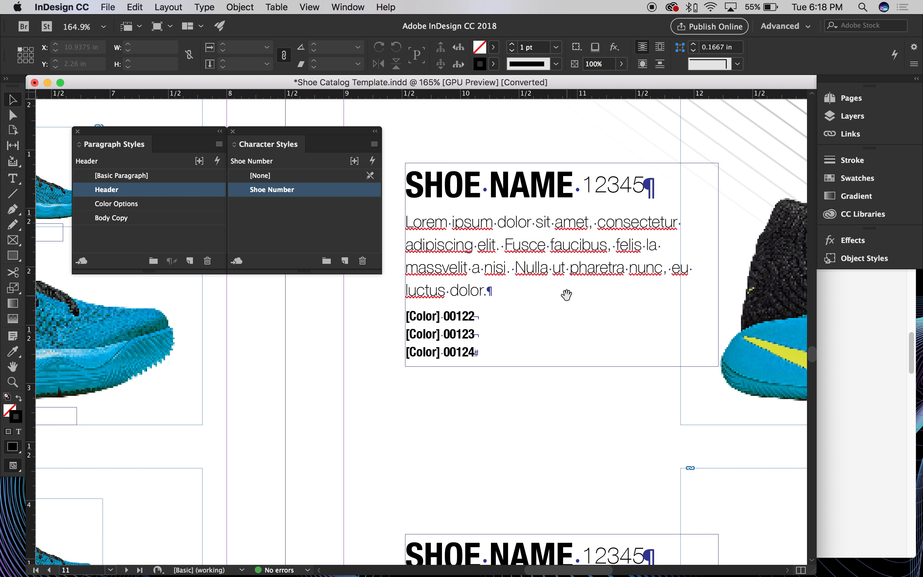
{"action": "double_click", "coordinate": [646, 184]}
{"action": "left_click_drag", "start_coordinate": [646, 184], "coordinate": [654, 184]}
{"action": "left_click_drag", "start_coordinate": [474, 314], "coordinate": [481, 335]}
{"action": "left_click_drag", "start_coordinate": [647, 244], "coordinate": [611, 244]}
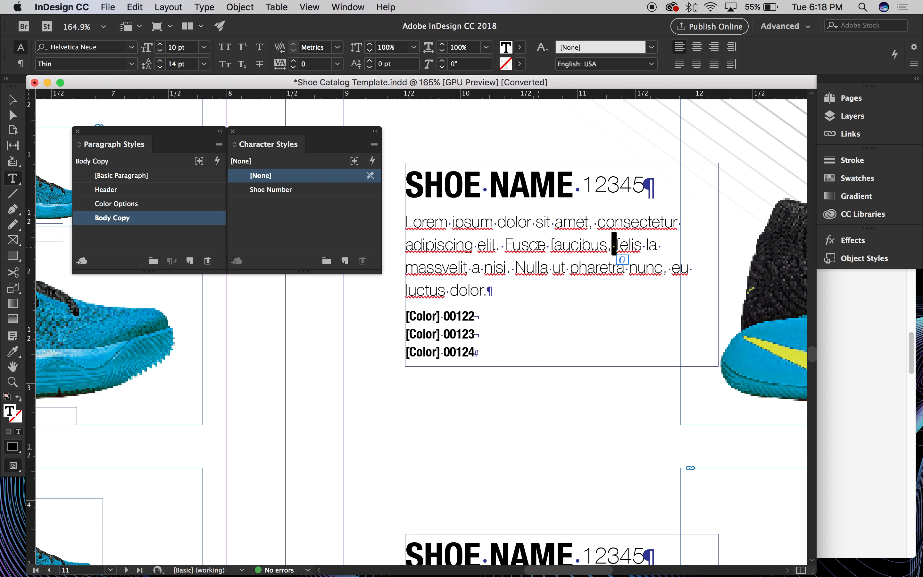
Step: Add an extra space after "amet," in the first shoe's body copy and delete it again
{"action": "left_click", "coordinate": [595, 222]}
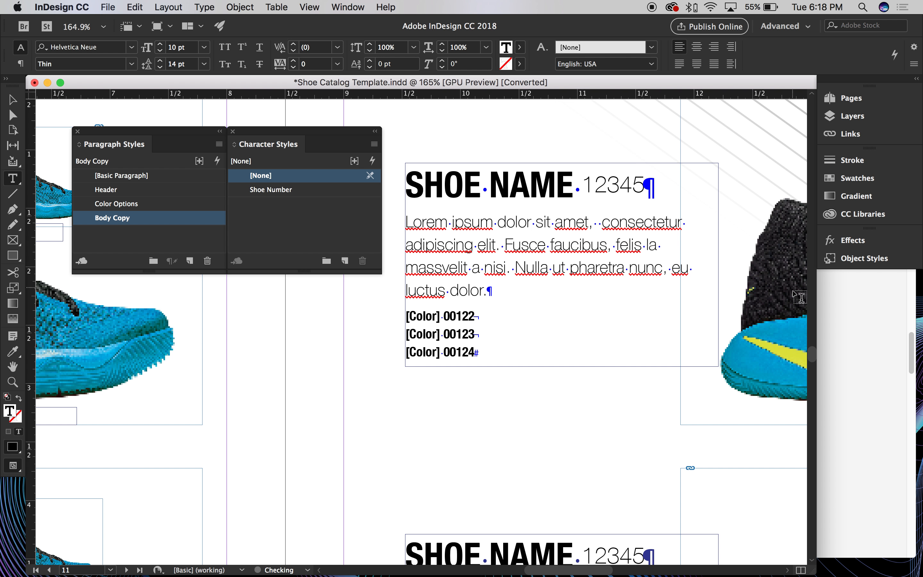
{"action": "left_click_drag", "start_coordinate": [600, 218], "coordinate": [592, 231]}
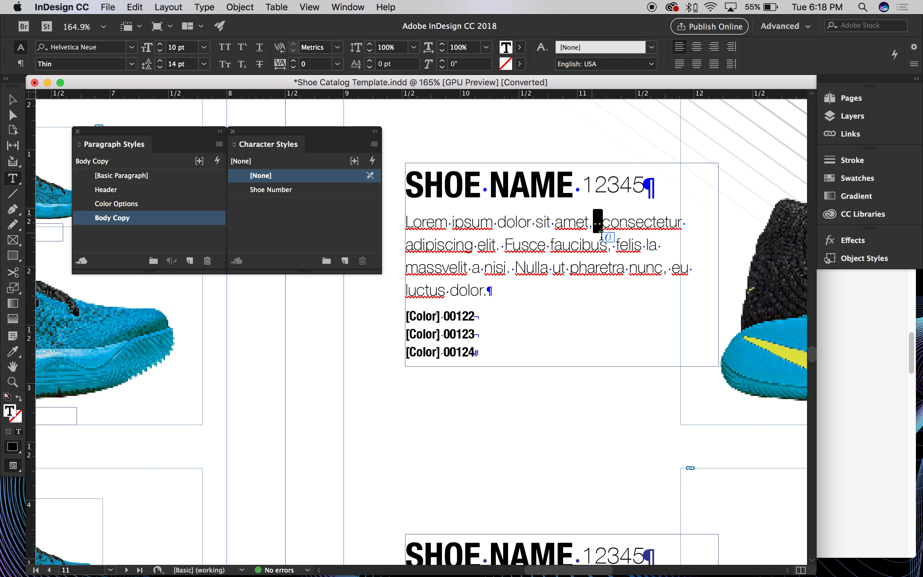
{"action": "left_click", "coordinate": [598, 218]}
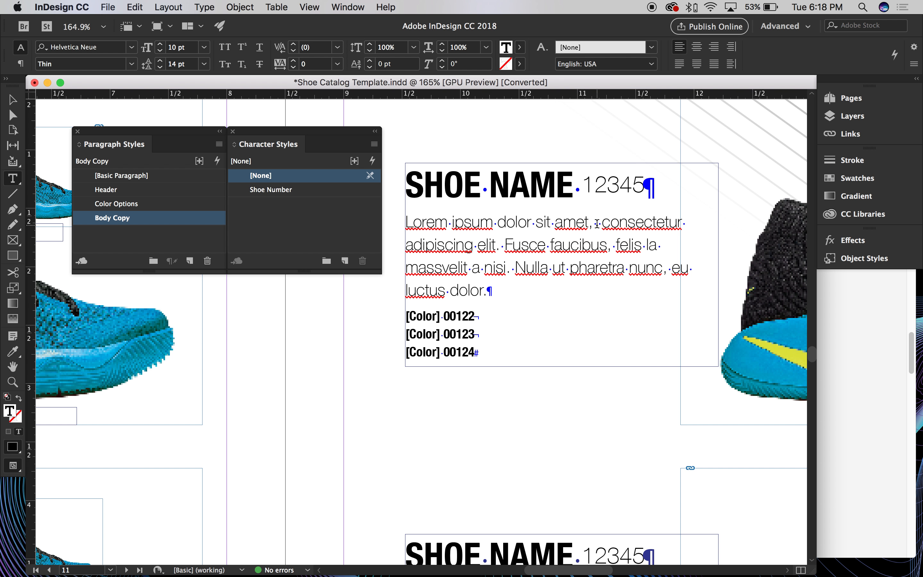
{"action": "left_click_drag", "start_coordinate": [597, 222], "coordinate": [601, 223]}
{"action": "key", "text": "BackSpace"}
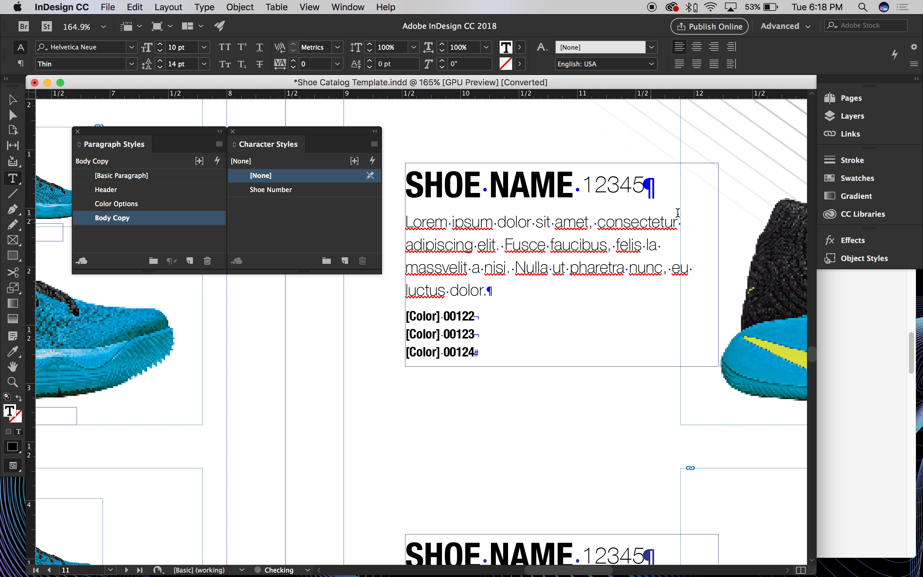
Step: Select the first SHOE NAME header line, open the Header paragraph style's options and enable Preview
{"action": "left_click_drag", "start_coordinate": [644, 186], "coordinate": [654, 184]}
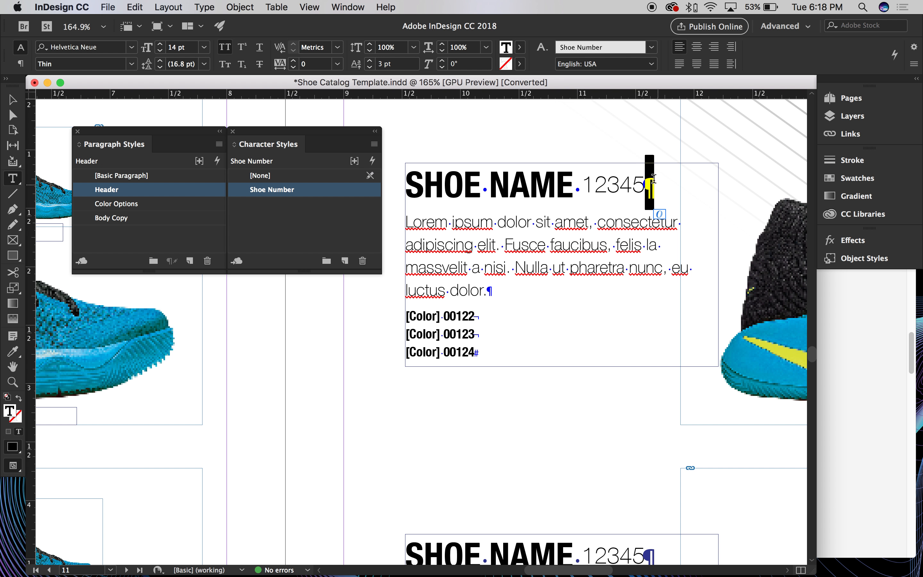
{"action": "triple_click", "coordinate": [480, 181]}
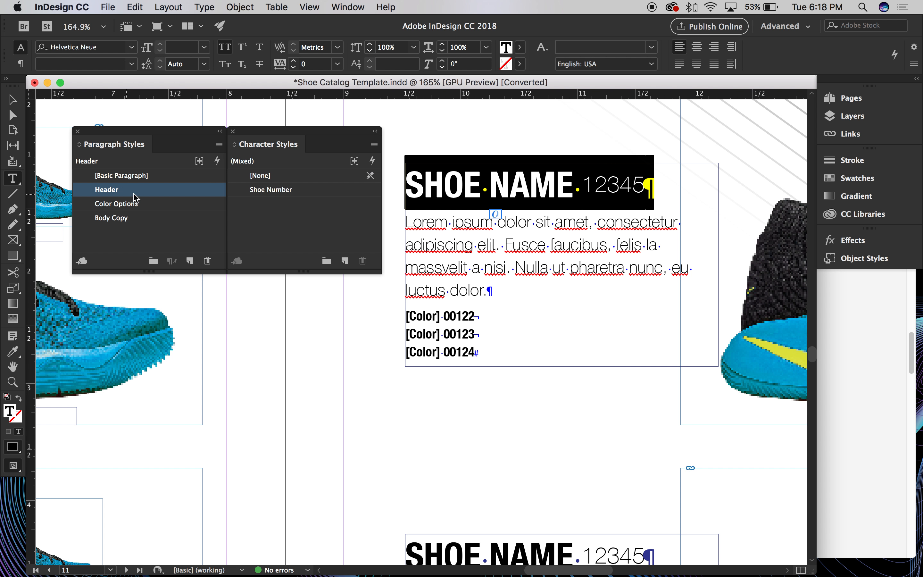
{"action": "double_click", "coordinate": [150, 196]}
{"action": "left_click_drag", "start_coordinate": [385, 78], "coordinate": [361, 89]}
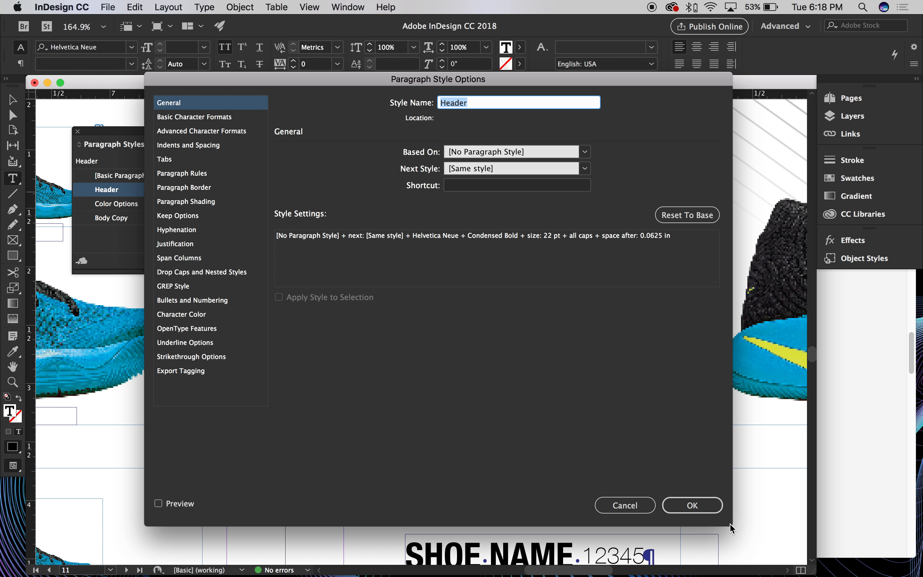
{"action": "left_click_drag", "start_coordinate": [293, 80], "coordinate": [188, 60]}
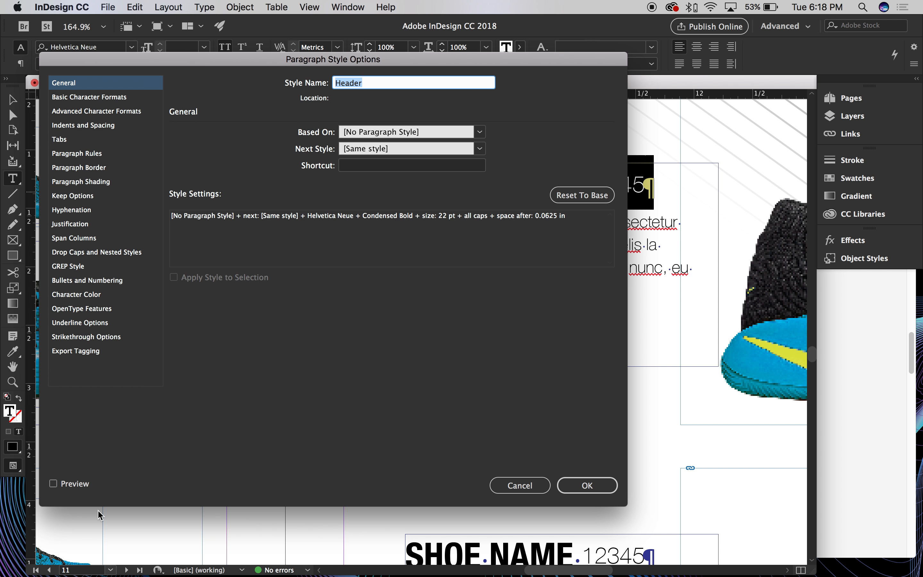
{"action": "left_click", "coordinate": [53, 483]}
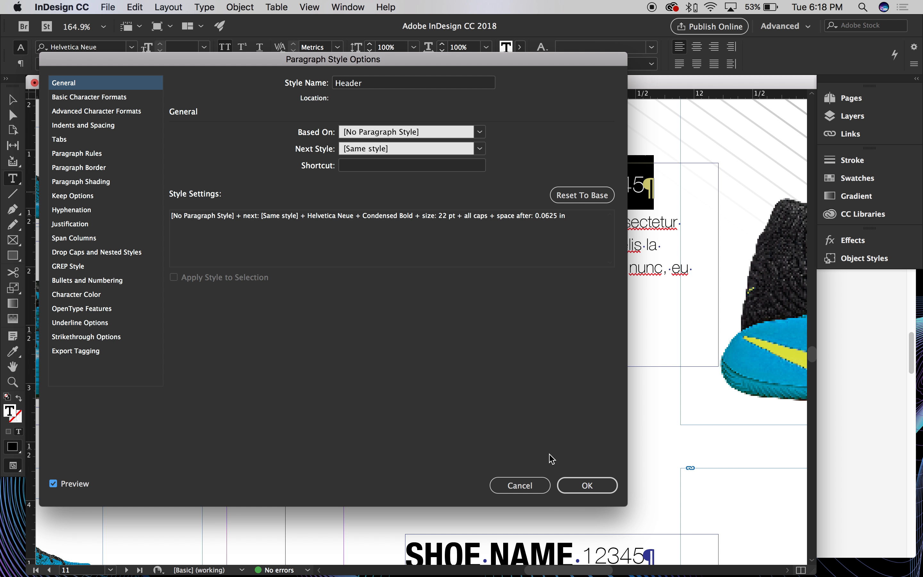
Step: Arrange the Paragraph Style Options dialog clear of the header text, with the document zoomed out to 75%
{"action": "left_click_drag", "start_coordinate": [419, 61], "coordinate": [597, 220]}
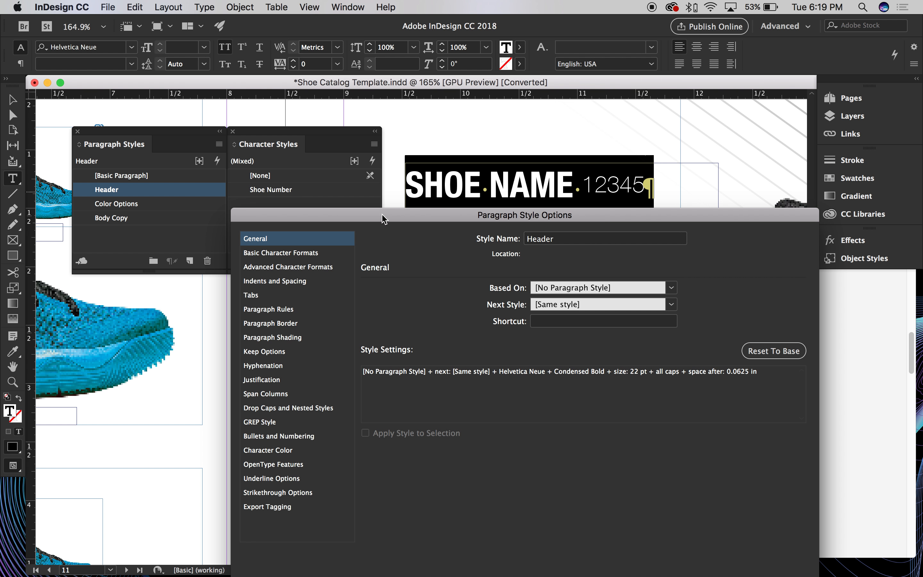
{"action": "left_click_drag", "start_coordinate": [383, 218], "coordinate": [297, 40]}
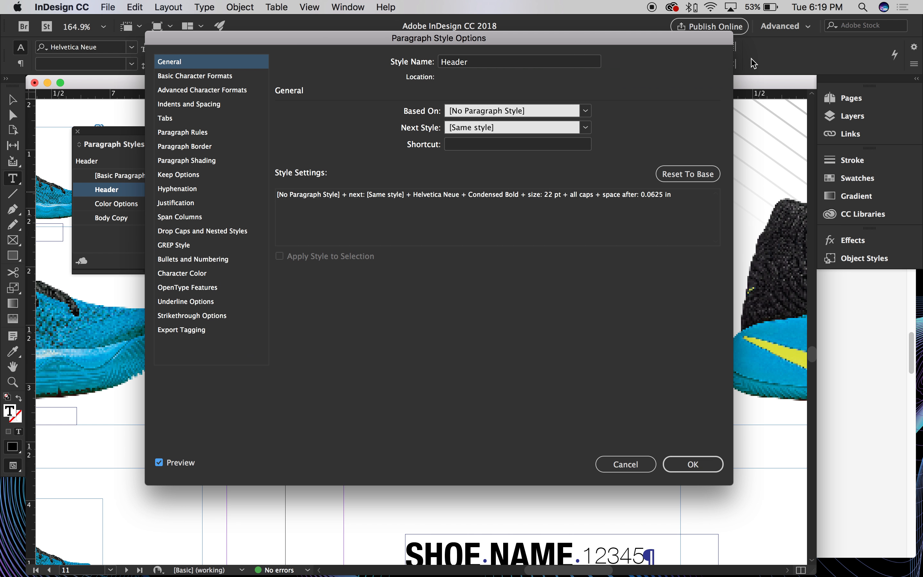
{"action": "left_click_drag", "start_coordinate": [732, 39], "coordinate": [695, 287]}
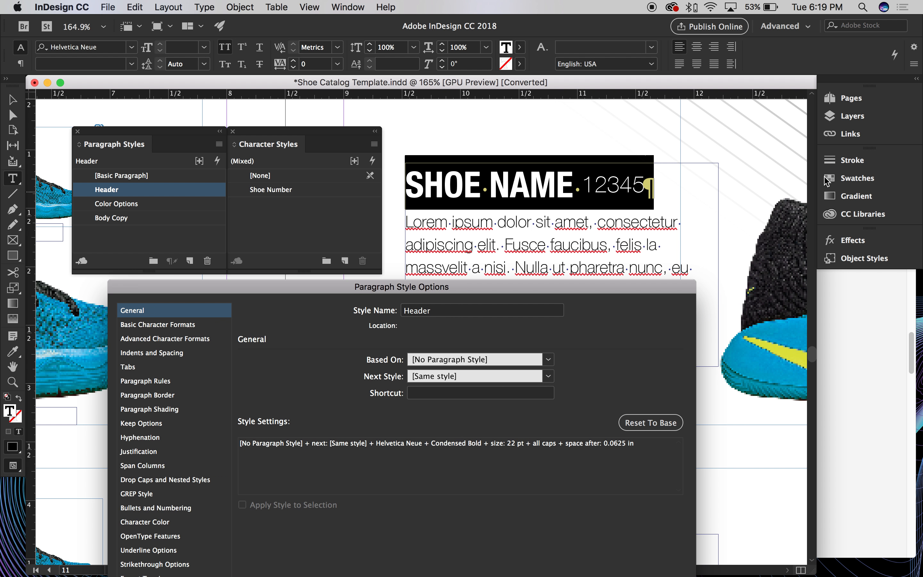
{"action": "key", "text": "super+minus"}
{"action": "key", "text": "super+minus"}
{"action": "key", "text": "super+minus"}
{"action": "left_click_drag", "start_coordinate": [536, 293], "coordinate": [922, 100]}
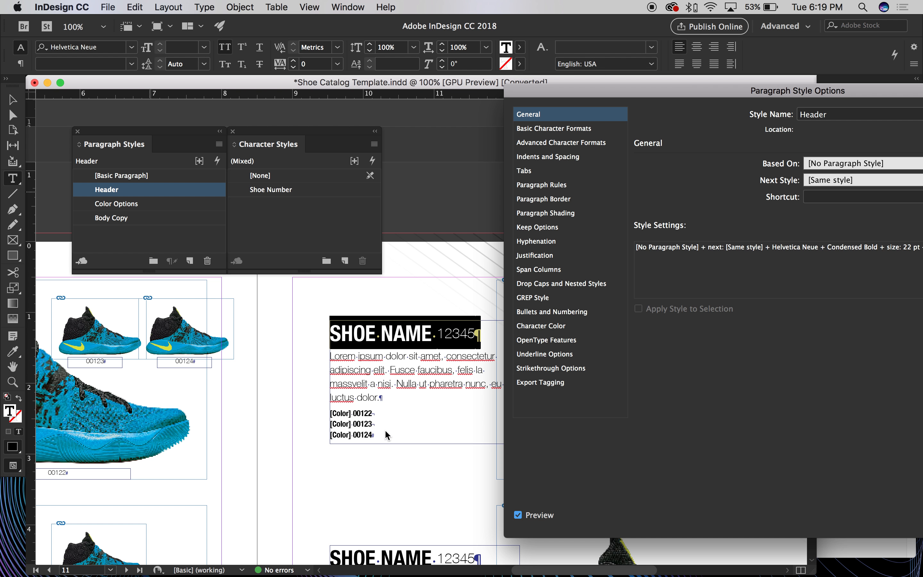
{"action": "key", "text": "super+minus"}
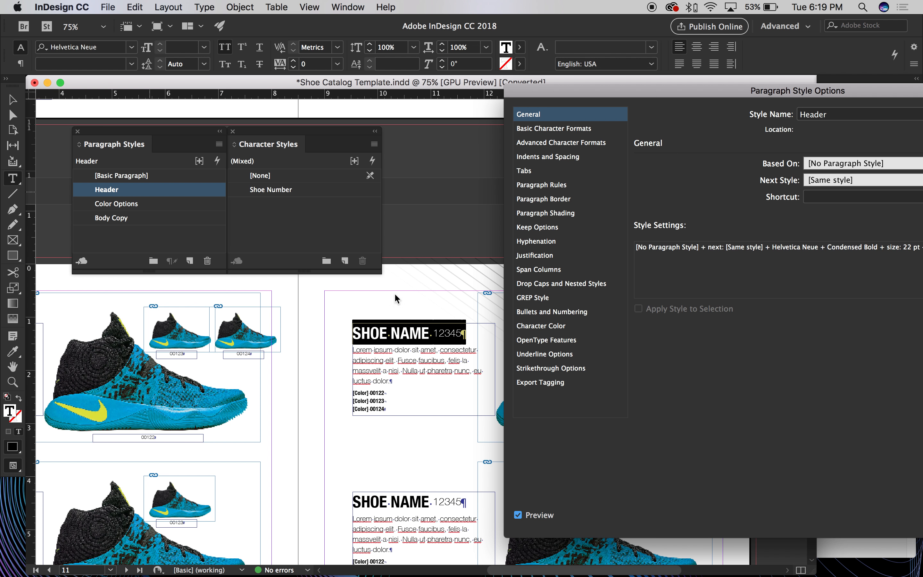
{"action": "left_click_drag", "start_coordinate": [705, 98], "coordinate": [679, 92]}
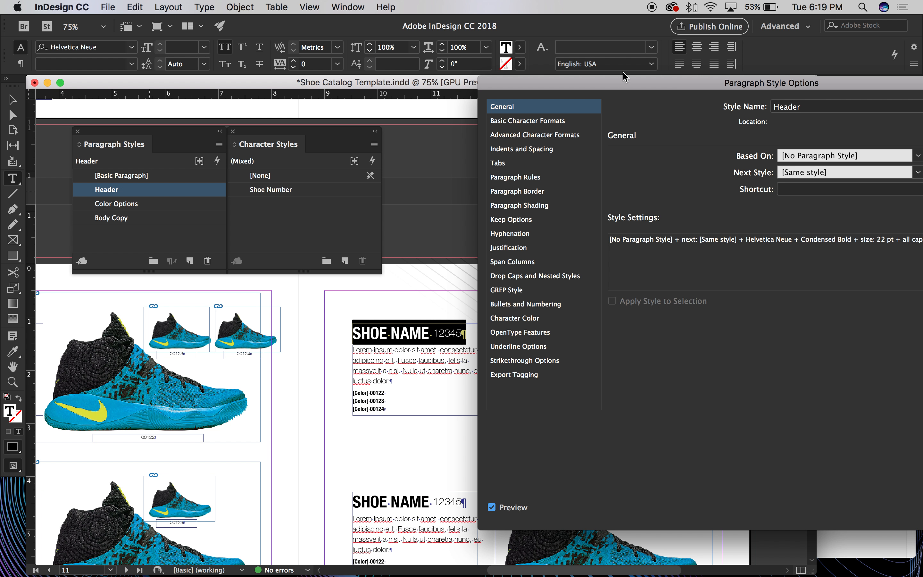
Step: Set the Header style's font size to 25 pt in its basic character formats
{"action": "left_click", "coordinate": [549, 121]}
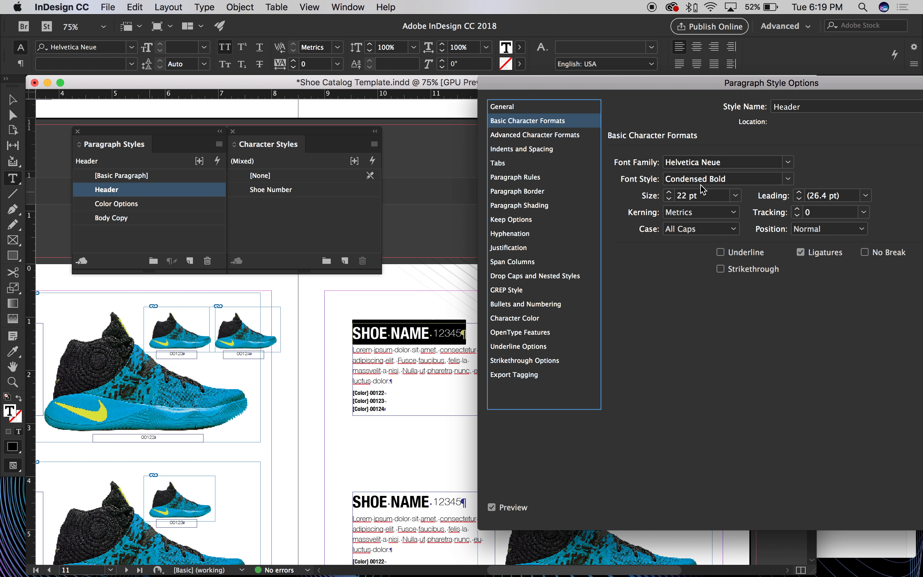
{"action": "left_click", "coordinate": [669, 194]}
{"action": "left_click", "coordinate": [669, 194]}
{"action": "left_click", "coordinate": [669, 193]}
{"action": "left_click", "coordinate": [669, 193]}
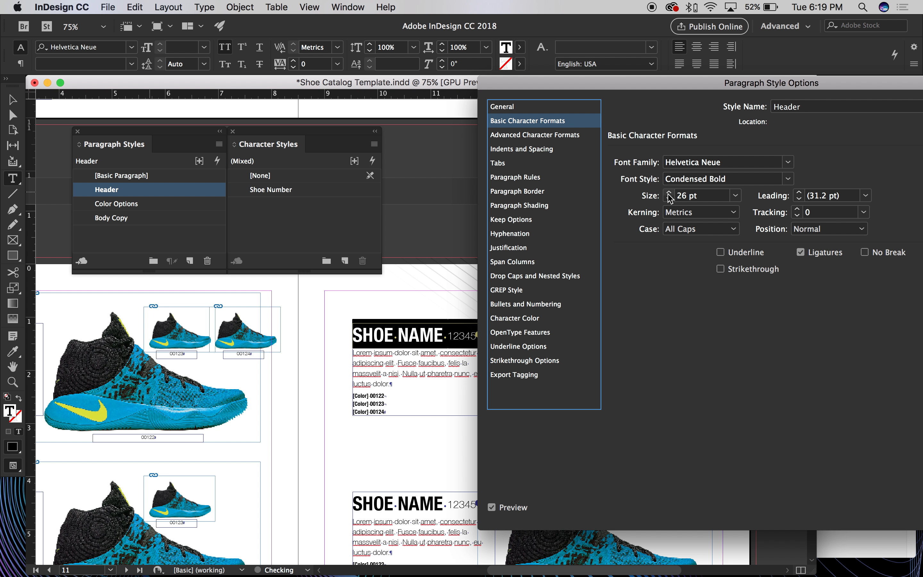
{"action": "left_click", "coordinate": [669, 192]}
{"action": "left_click", "coordinate": [670, 199]}
{"action": "left_click", "coordinate": [669, 192]}
{"action": "left_click", "coordinate": [669, 192]}
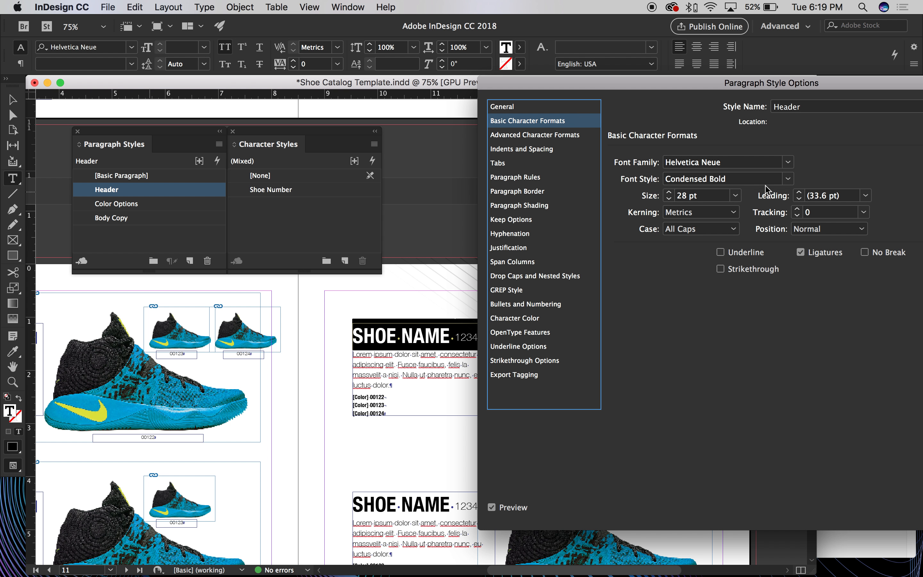
{"action": "left_click", "coordinate": [670, 198]}
{"action": "left_click", "coordinate": [669, 198]}
{"action": "left_click", "coordinate": [670, 198]}
Step: Set the Header style's font family to American Typewriter with the Light font style
{"action": "left_click", "coordinate": [767, 162]}
{"action": "left_click", "coordinate": [787, 162]}
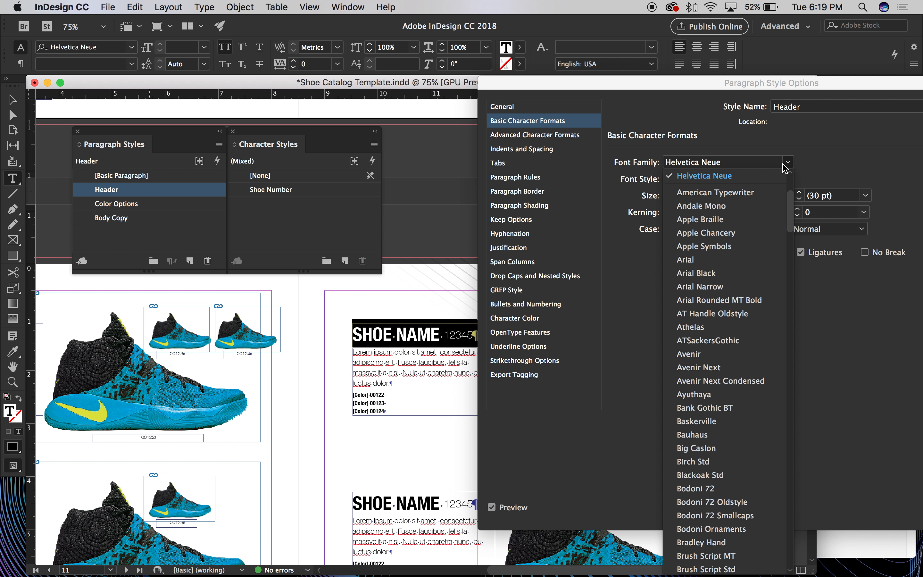
{"action": "left_click", "coordinate": [714, 192]}
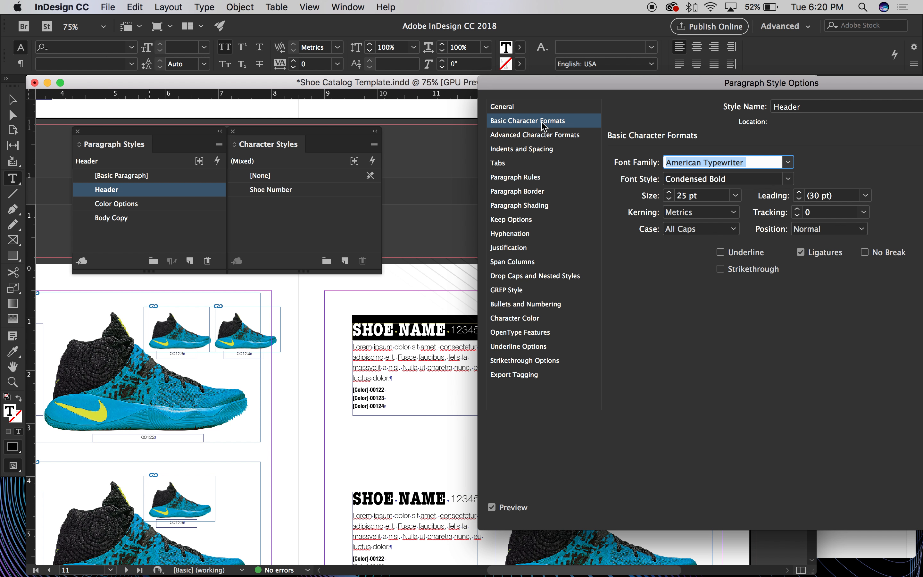
{"action": "left_click", "coordinate": [788, 180]}
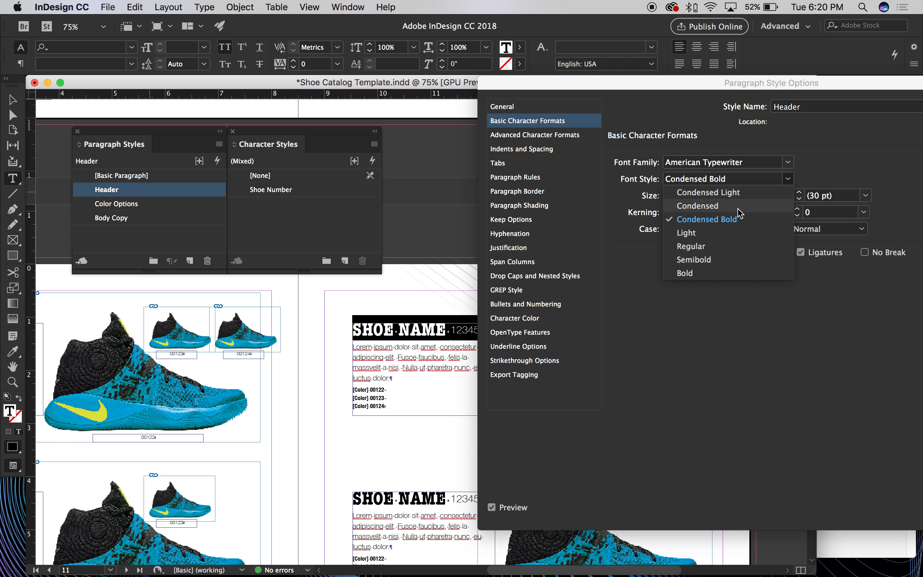
{"action": "left_click", "coordinate": [720, 233]}
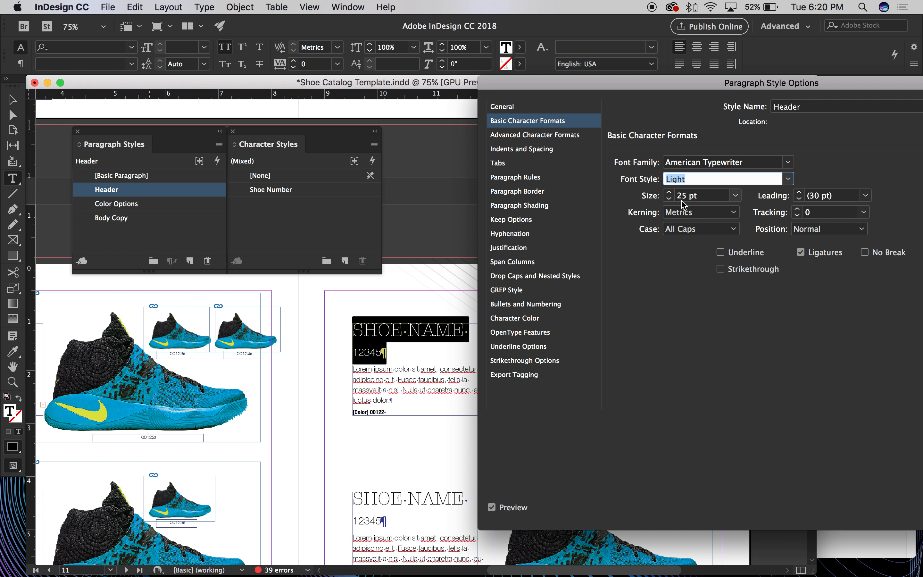
Step: Reduce the Header style's font size to 21 pt
{"action": "left_click", "coordinate": [668, 199]}
{"action": "left_click", "coordinate": [668, 198]}
{"action": "left_click", "coordinate": [668, 198]}
{"action": "left_click", "coordinate": [668, 199]}
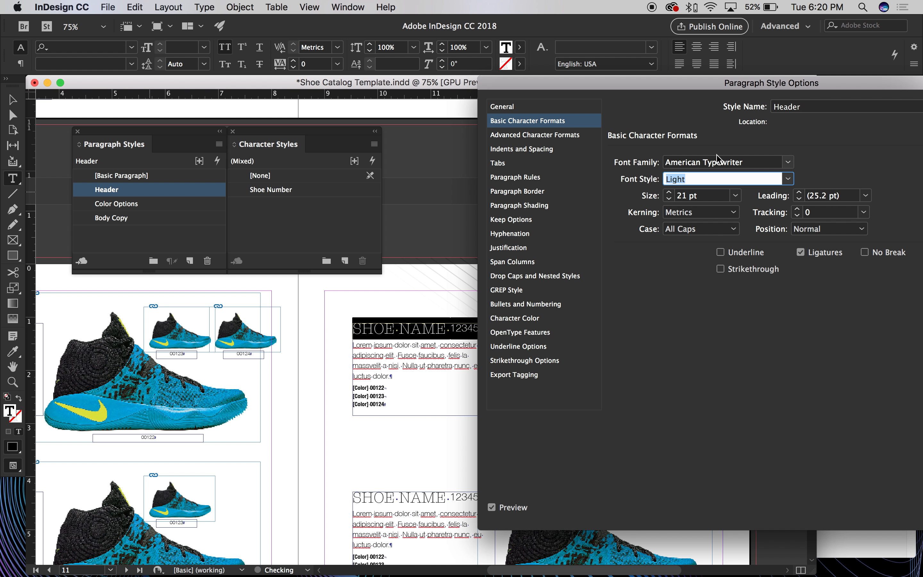
Step: Set the Header style's case to OpenType All Small Caps and its font style to Regular
{"action": "left_click", "coordinate": [719, 229]}
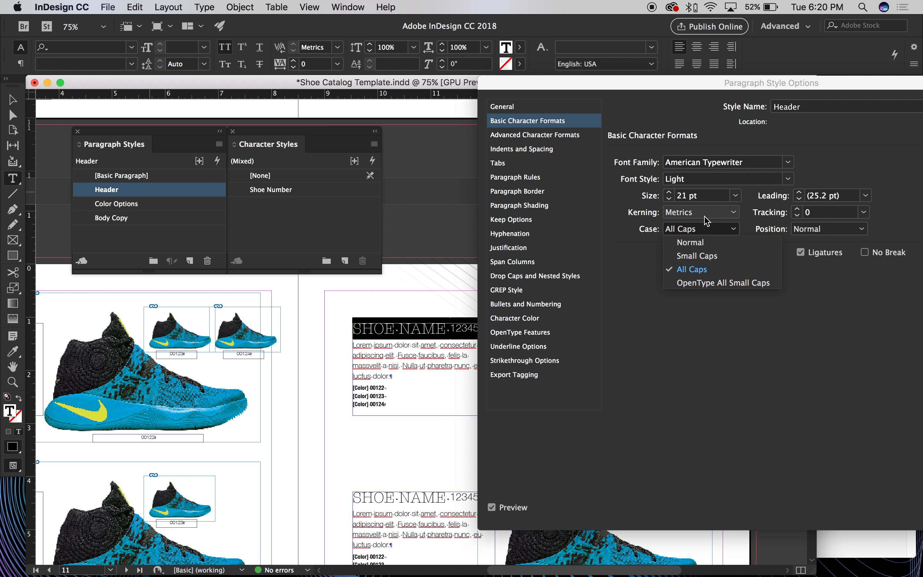
{"action": "left_click", "coordinate": [703, 244]}
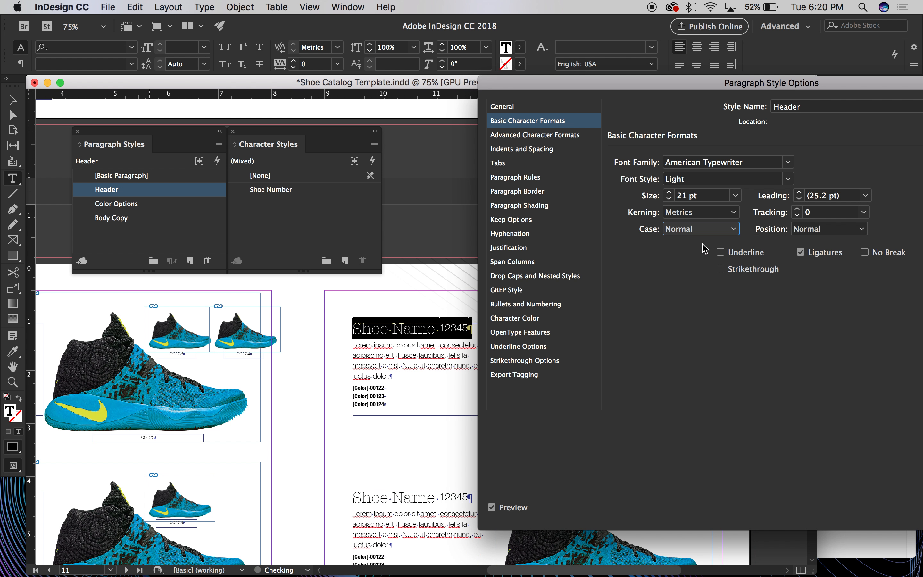
{"action": "left_click", "coordinate": [716, 233]}
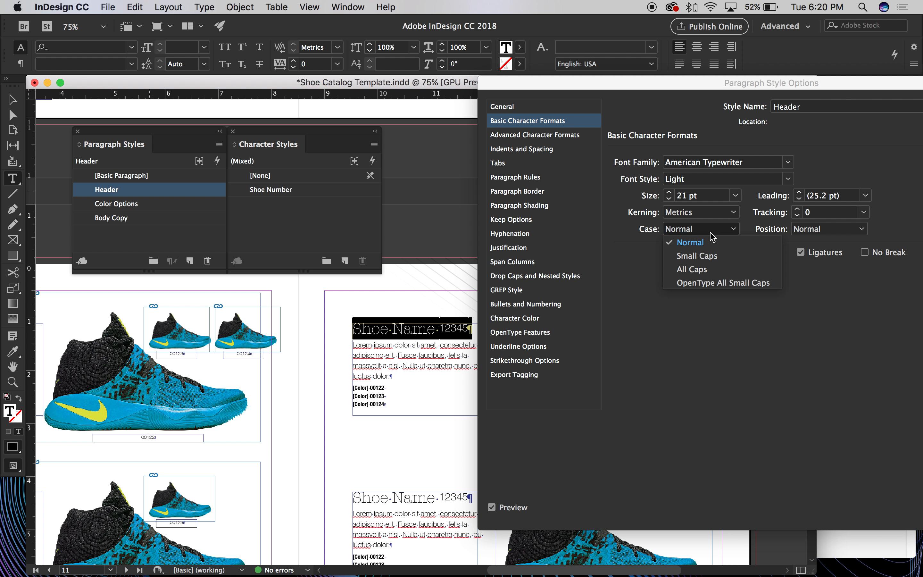
{"action": "left_click", "coordinate": [704, 282]}
{"action": "left_click", "coordinate": [788, 178]}
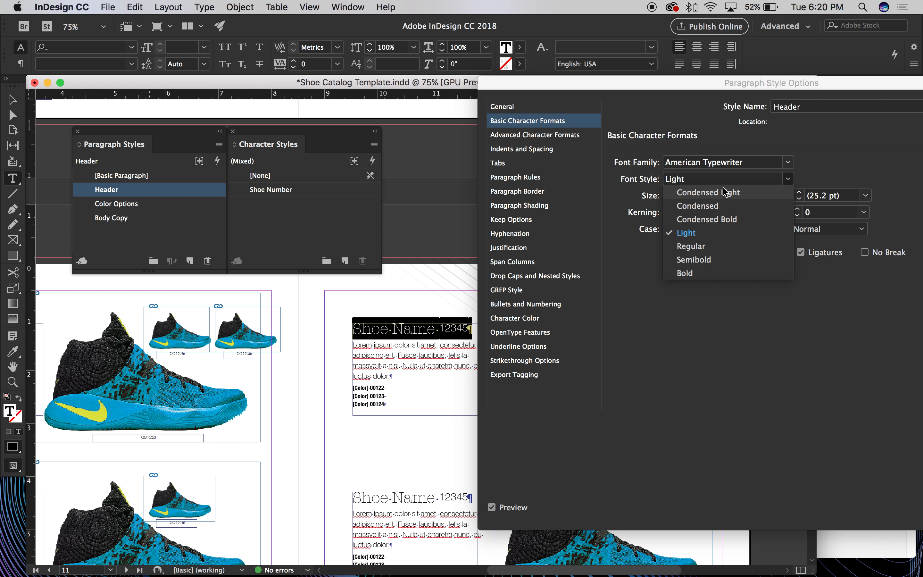
{"action": "left_click", "coordinate": [700, 249]}
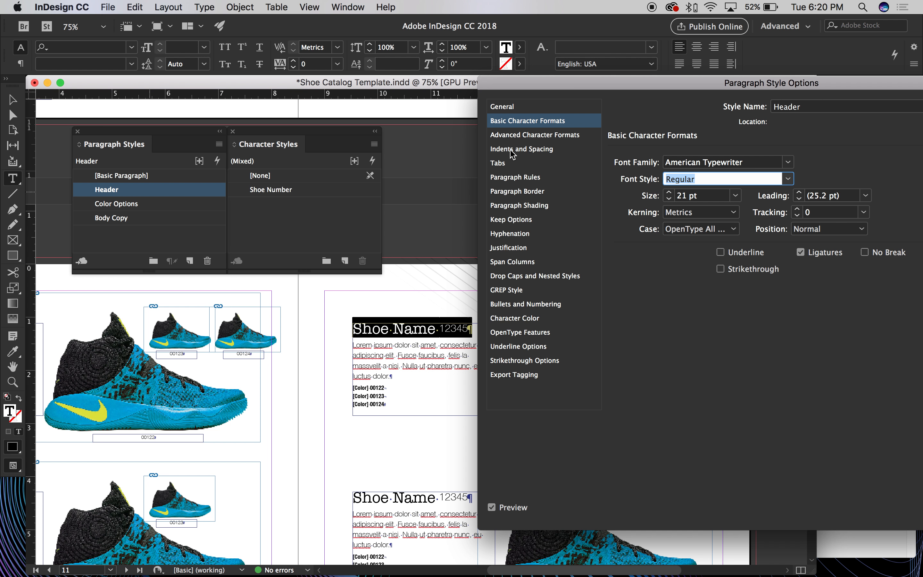
Step: Set the Header style's baseline shift to 4 pt in the advanced character formats and accept the style changes
{"action": "left_click", "coordinate": [520, 136]}
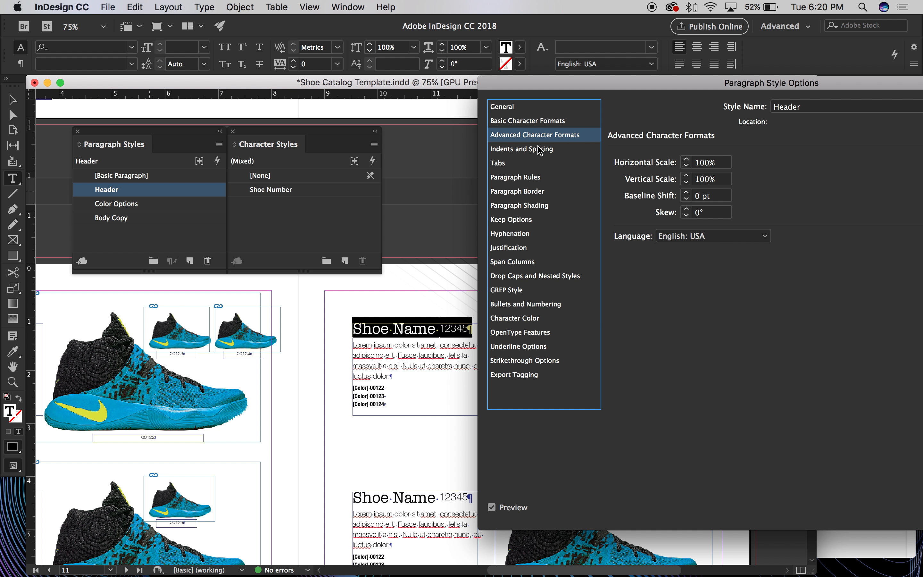
{"action": "left_click", "coordinate": [686, 198]}
{"action": "left_click", "coordinate": [686, 198]}
{"action": "left_click", "coordinate": [686, 199]}
{"action": "left_click", "coordinate": [686, 199]}
{"action": "left_click", "coordinate": [686, 199]}
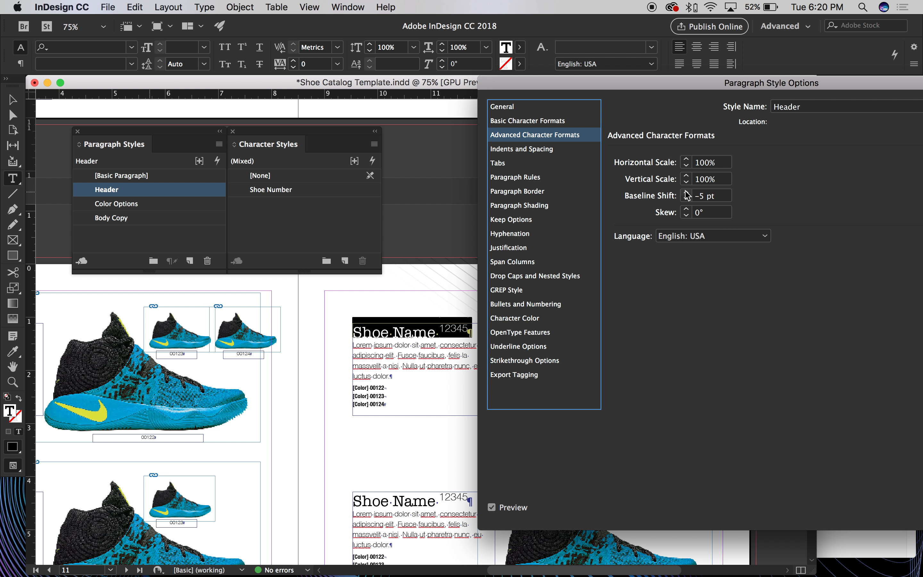
{"action": "left_click", "coordinate": [686, 193]}
{"action": "left_click", "coordinate": [685, 193]}
{"action": "left_click", "coordinate": [686, 192]}
{"action": "left_click", "coordinate": [685, 192]}
{"action": "left_click", "coordinate": [686, 193]}
{"action": "left_click", "coordinate": [686, 193]}
{"action": "left_click", "coordinate": [686, 192]}
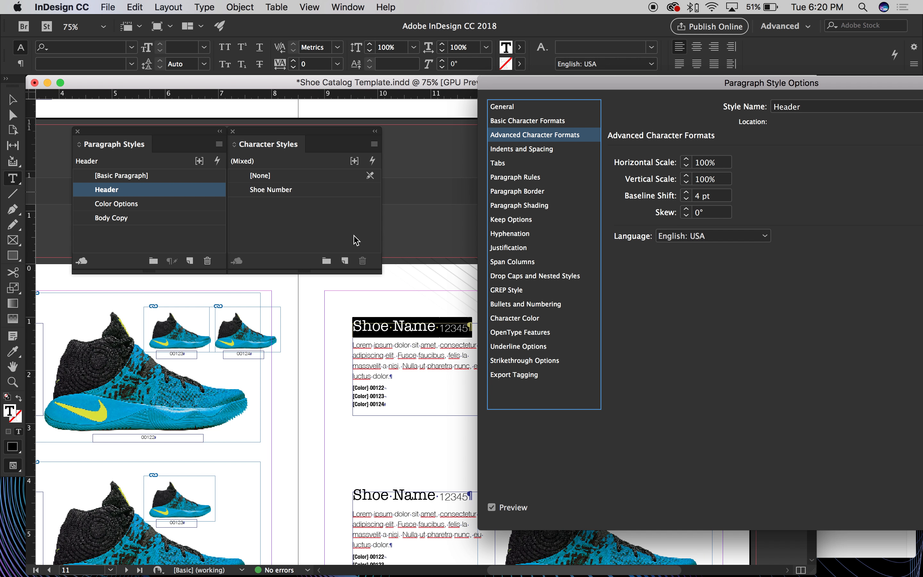
{"action": "left_click_drag", "start_coordinate": [702, 83], "coordinate": [448, 54]}
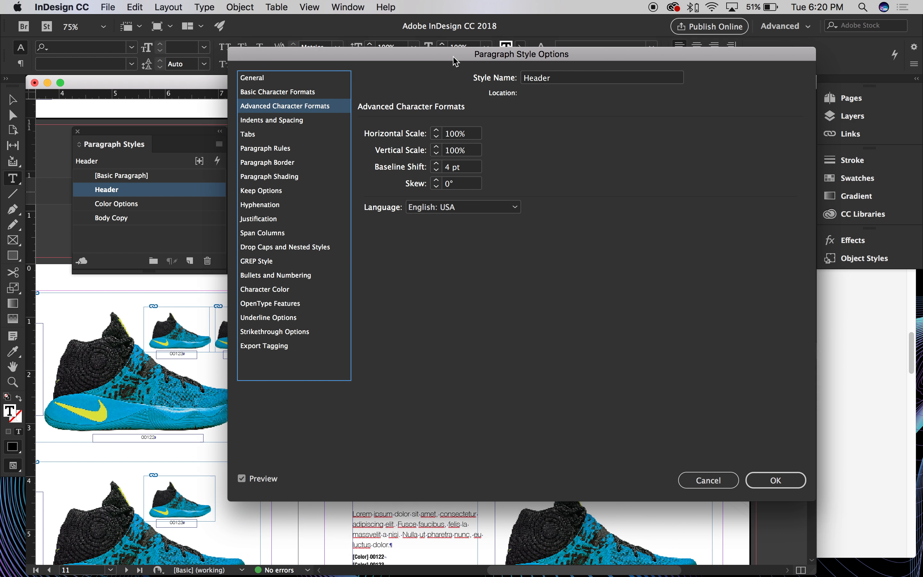
{"action": "left_click", "coordinate": [773, 479]}
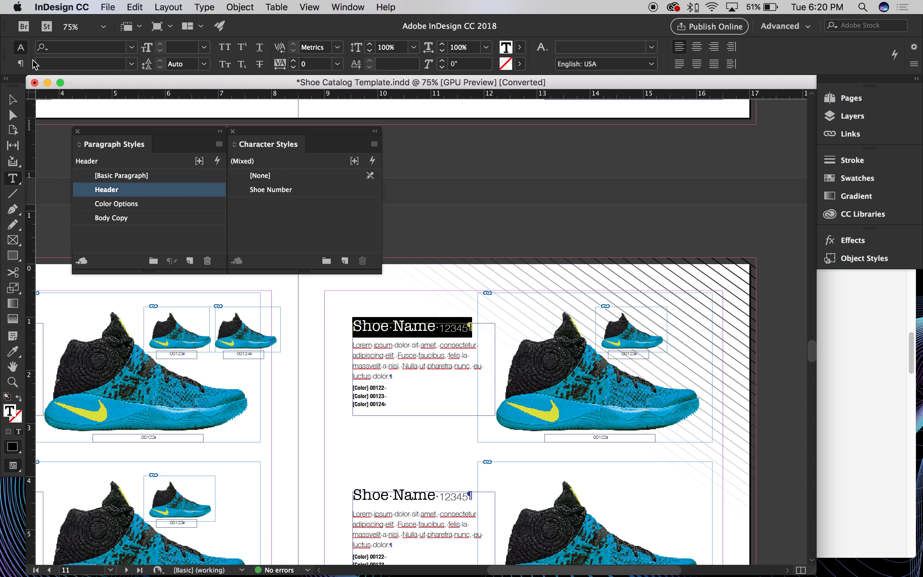
Step: Deselect the header text and review the restyled shoe names across the catalog pages
{"action": "key", "text": "Escape"}
{"action": "key", "text": "super+shift+a"}
{"action": "left_click_drag", "start_coordinate": [447, 426], "coordinate": [678, 253]}
{"action": "left_click_drag", "start_coordinate": [371, 397], "coordinate": [501, 206]}
{"action": "left_click_drag", "start_coordinate": [553, 534], "coordinate": [642, 489]}
{"action": "left_click_drag", "start_coordinate": [584, 200], "coordinate": [575, 523]}
{"action": "mouse_move", "coordinate": [574, 227]}
{"action": "left_mouse_down"}
{"action": "mouse_move", "coordinate": [544, 416]}
{"action": "mouse_move", "coordinate": [569, 239]}
{"action": "left_mouse_up"}
Step: Try the Header paragraph style on the color option lines of the right-hand page's first shoe, undo it and deselect the text
{"action": "double_click", "coordinate": [620, 293]}
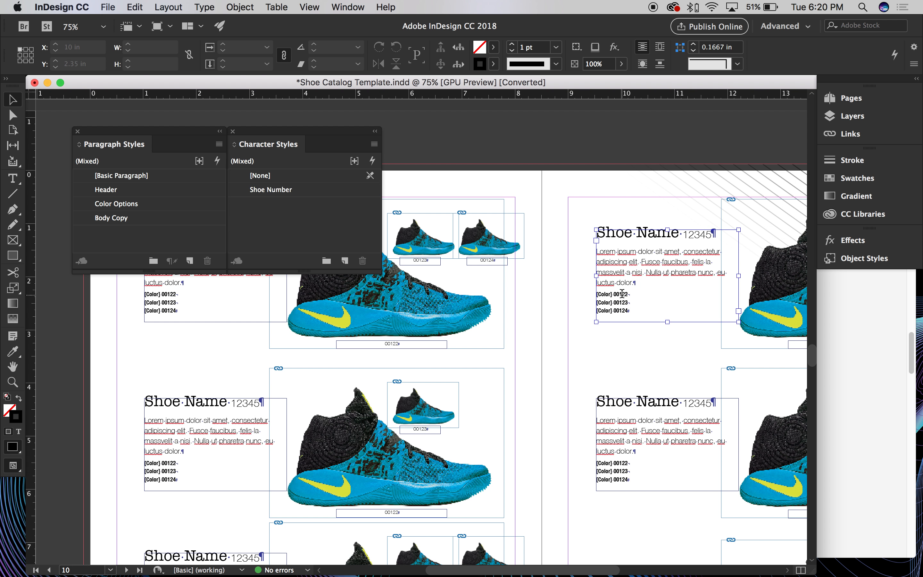
{"action": "triple_click", "coordinate": [615, 293]}
{"action": "left_click", "coordinate": [616, 294]}
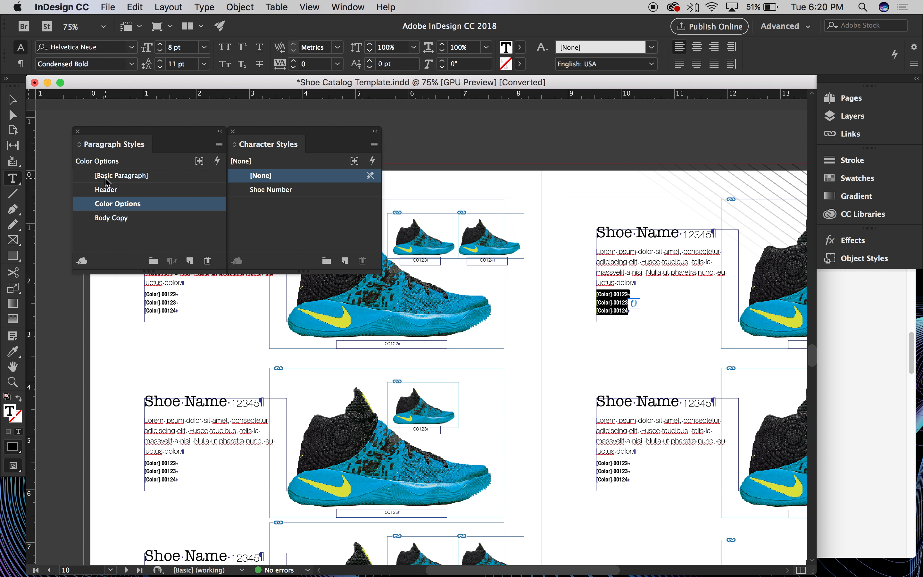
{"action": "left_click", "coordinate": [105, 189]}
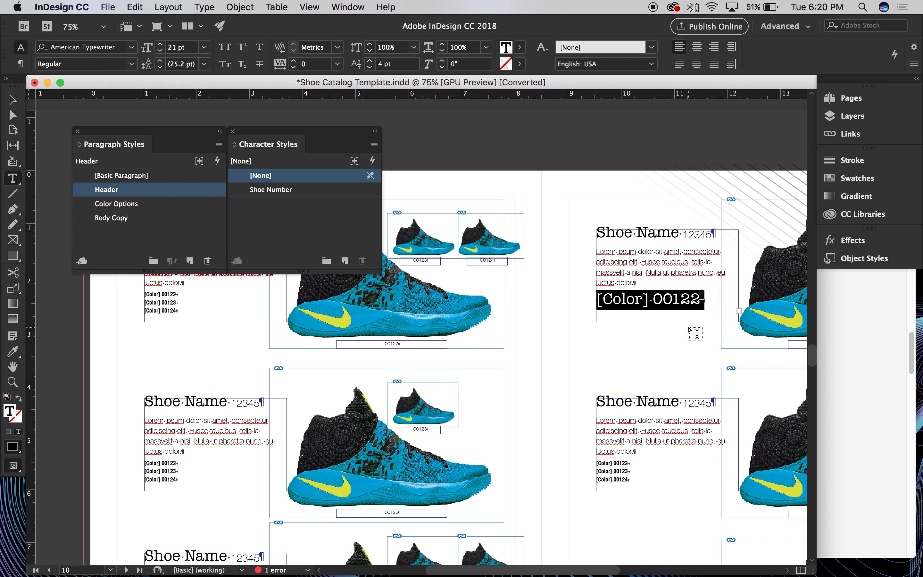
{"action": "key", "text": "super+z"}
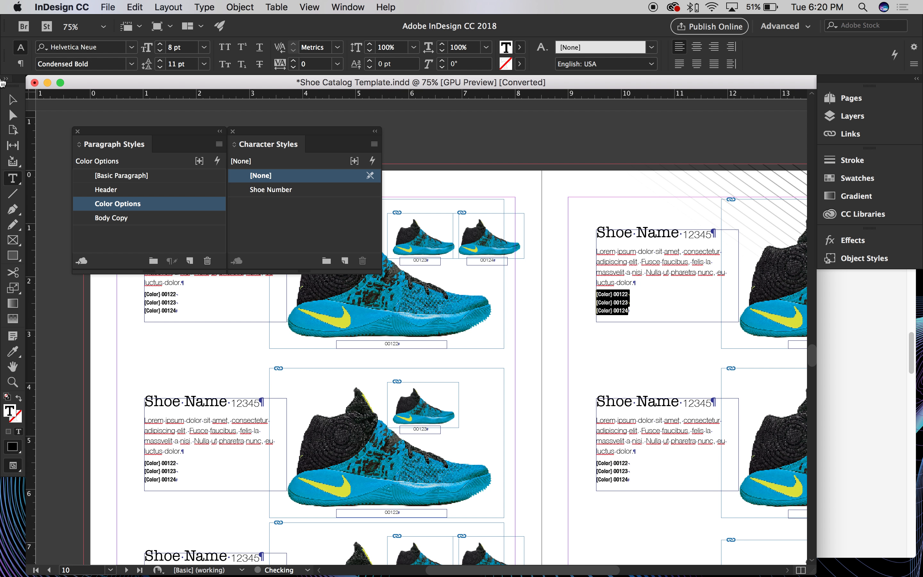
{"action": "left_click", "coordinate": [12, 100]}
{"action": "left_click", "coordinate": [631, 153]}
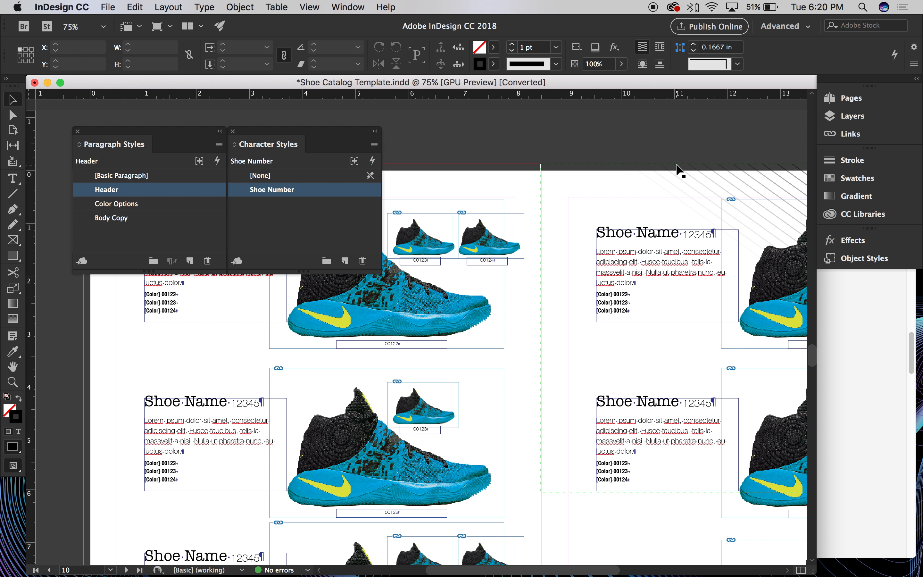
Step: Open the Header style's indents and spacing options, placing the dialog so the shoe names' left edges stay in view
{"action": "scroll", "coordinate": [648, 145], "scroll_direction": "down", "scroll_amount": 2}
{"action": "scroll", "coordinate": [648, 145], "scroll_direction": "left", "scroll_amount": 1}
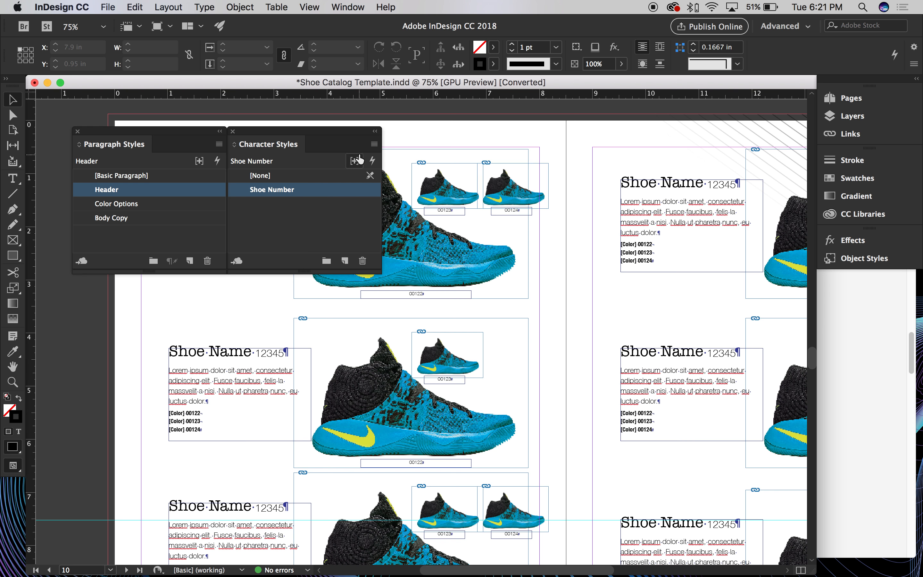
{"action": "left_click_drag", "start_coordinate": [444, 338], "coordinate": [686, 296]}
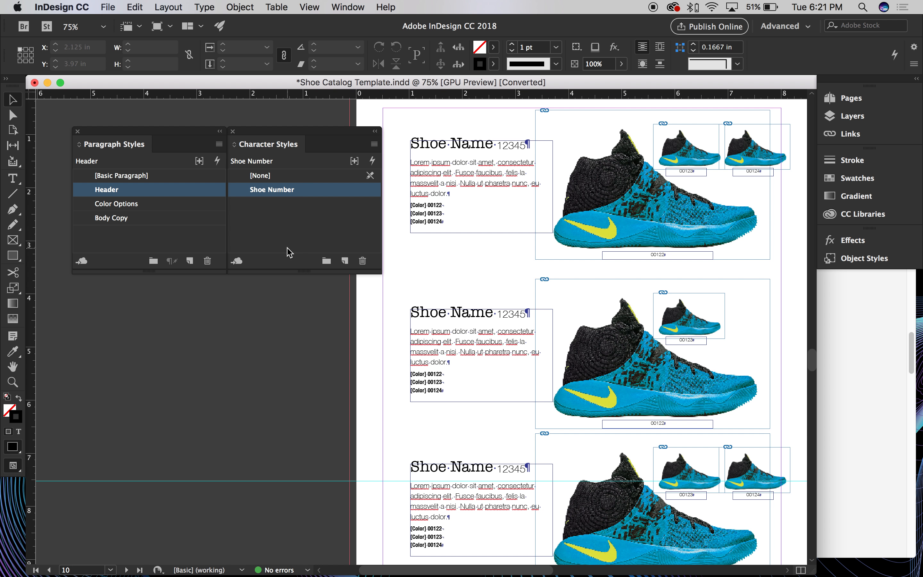
{"action": "double_click", "coordinate": [116, 192]}
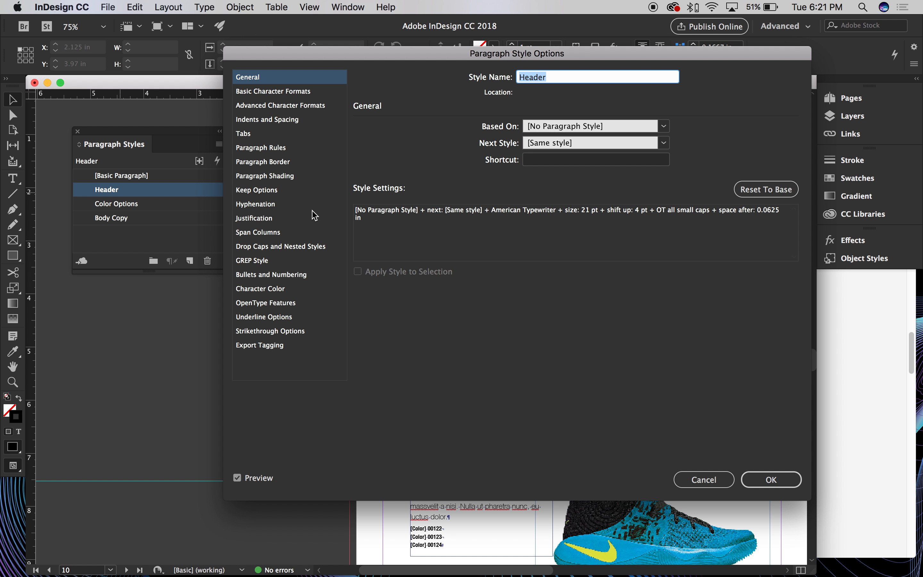
{"action": "left_click_drag", "start_coordinate": [346, 49], "coordinate": [628, 72]}
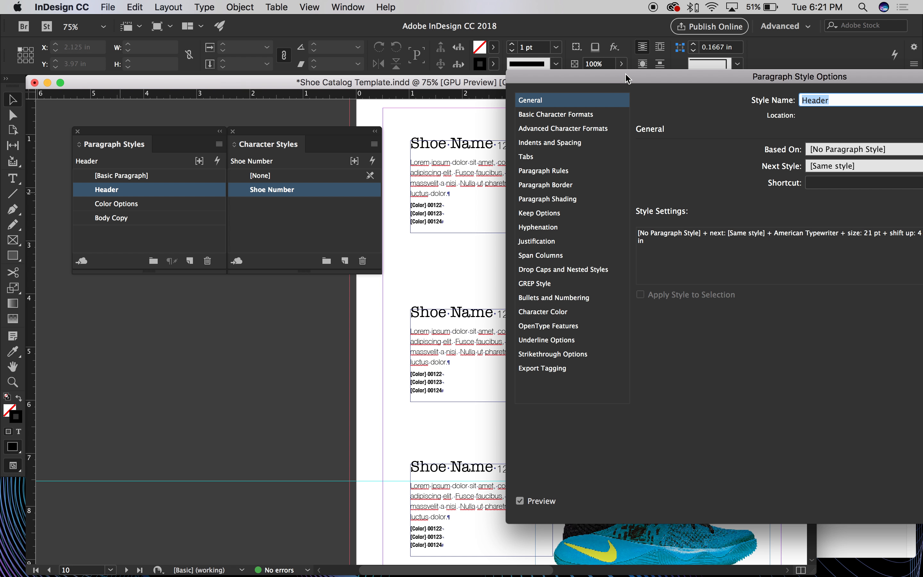
{"action": "left_click", "coordinate": [563, 128]}
{"action": "left_click", "coordinate": [566, 141]}
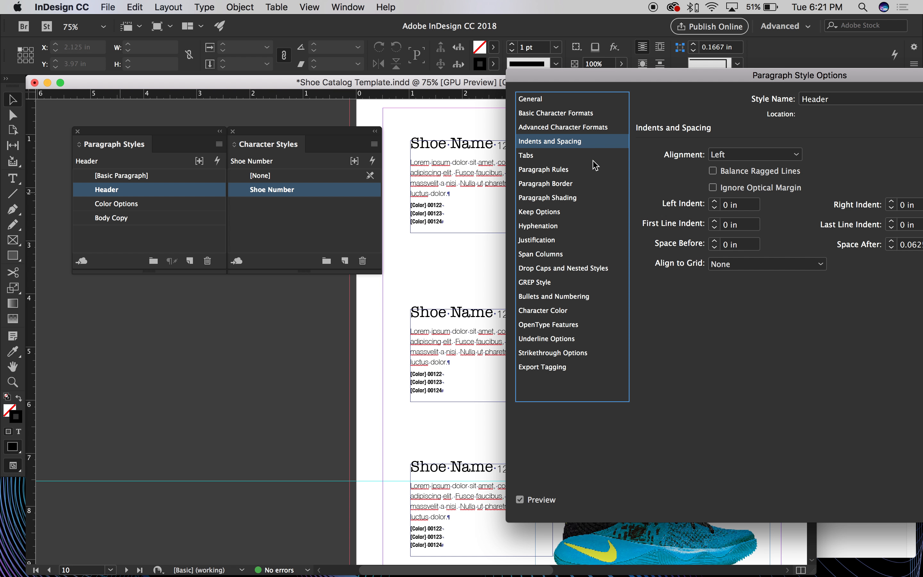
{"action": "left_click_drag", "start_coordinate": [715, 85], "coordinate": [674, 60]}
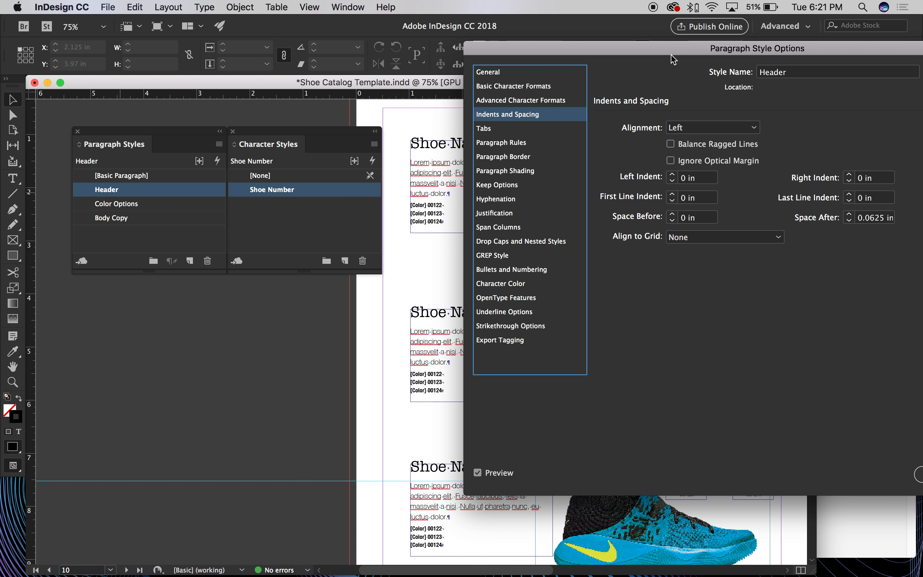
Step: Set the Header style's alignment to Center and uncover the shoe names to check the preview
{"action": "left_click", "coordinate": [752, 129]}
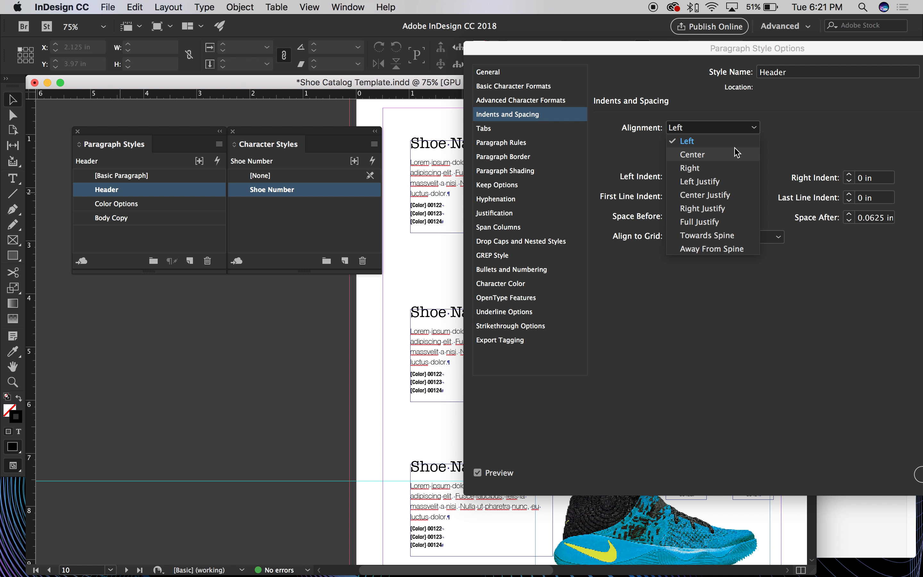
{"action": "left_click", "coordinate": [725, 168]}
{"action": "left_click", "coordinate": [725, 130]}
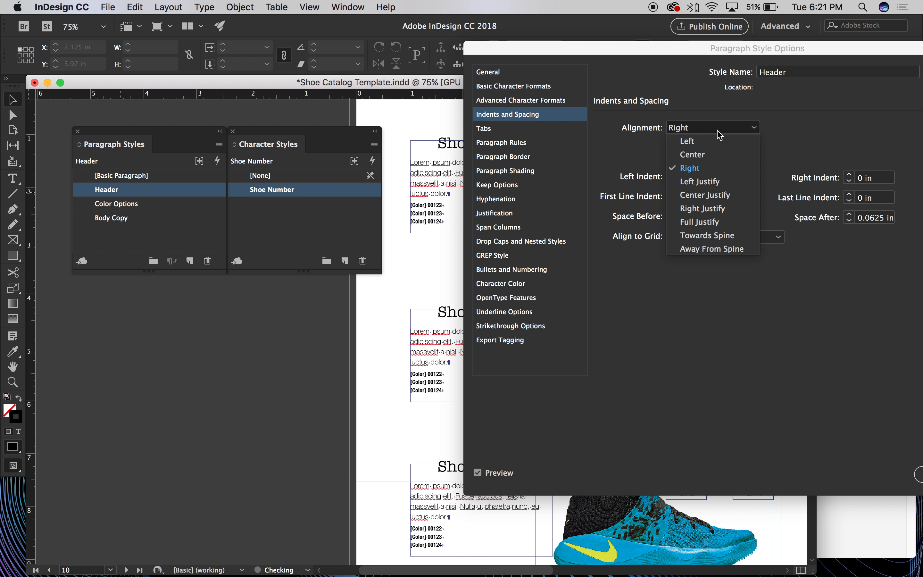
{"action": "left_click", "coordinate": [707, 155]}
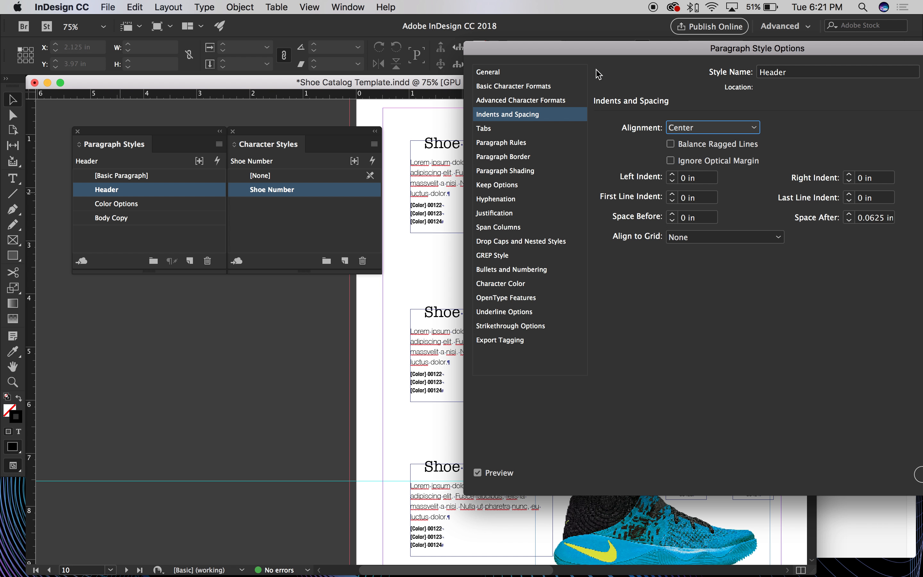
{"action": "left_click_drag", "start_coordinate": [602, 51], "coordinate": [712, 44]}
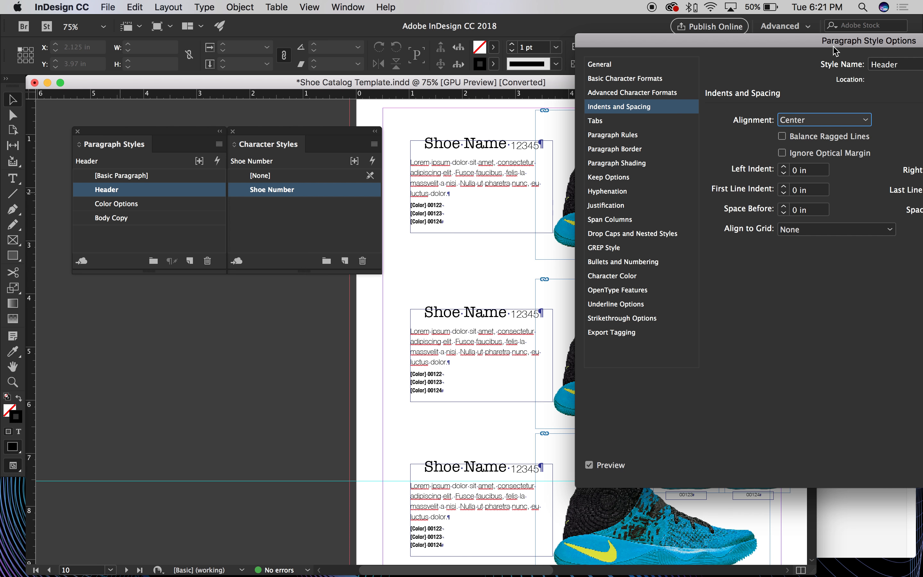
Step: Set the Header style's space after to 0.25 in
{"action": "left_click_drag", "start_coordinate": [834, 49], "coordinate": [698, 44]}
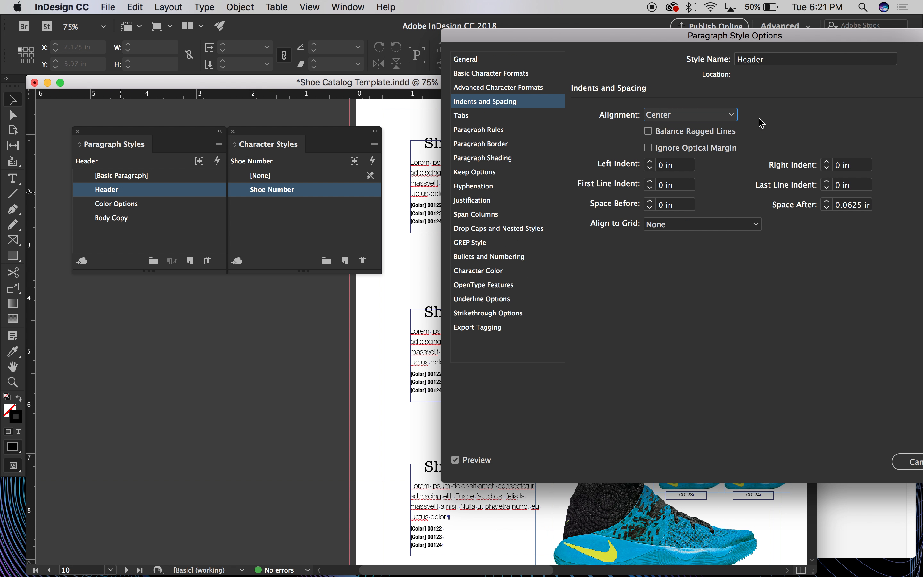
{"action": "left_click", "coordinate": [827, 202]}
{"action": "left_click", "coordinate": [826, 202]}
{"action": "left_click", "coordinate": [827, 202]}
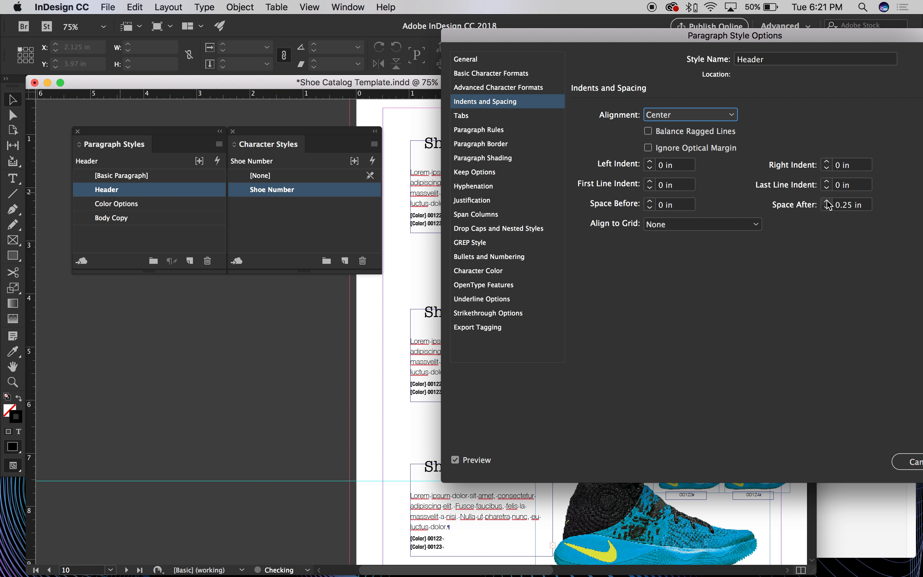
{"action": "left_click_drag", "start_coordinate": [648, 35], "coordinate": [710, 39]}
{"action": "left_click", "coordinate": [885, 205]}
{"action": "left_click", "coordinate": [885, 205]}
{"action": "left_click", "coordinate": [886, 205]}
{"action": "left_click", "coordinate": [885, 211]}
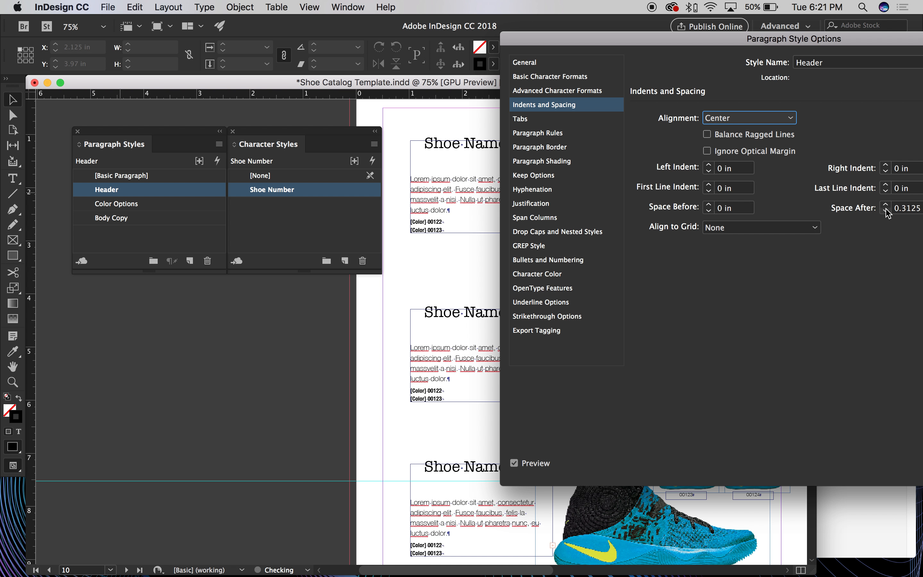
{"action": "left_click", "coordinate": [885, 210]}
{"action": "left_click", "coordinate": [885, 211]}
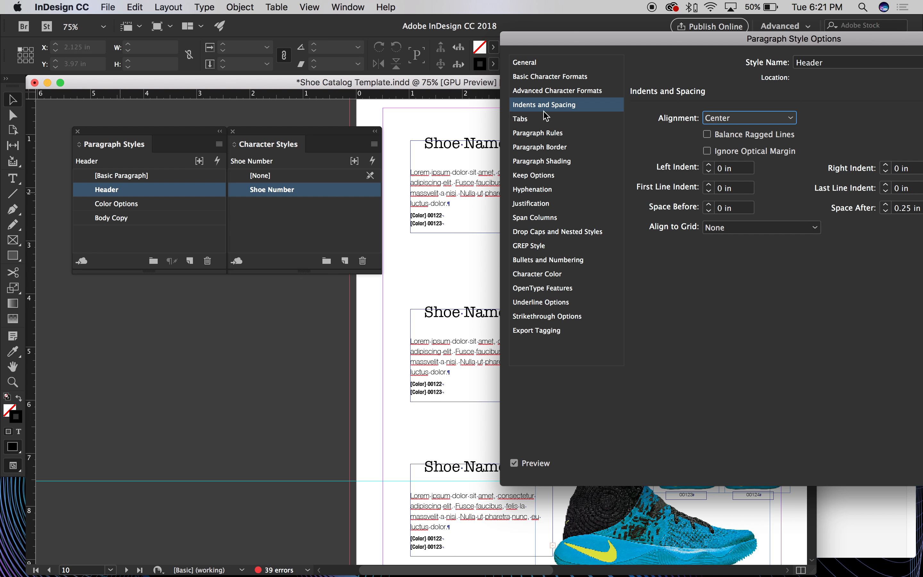
Step: Turn on underlining in the Header style's underline options
{"action": "left_click", "coordinate": [543, 146]}
{"action": "left_click", "coordinate": [552, 209]}
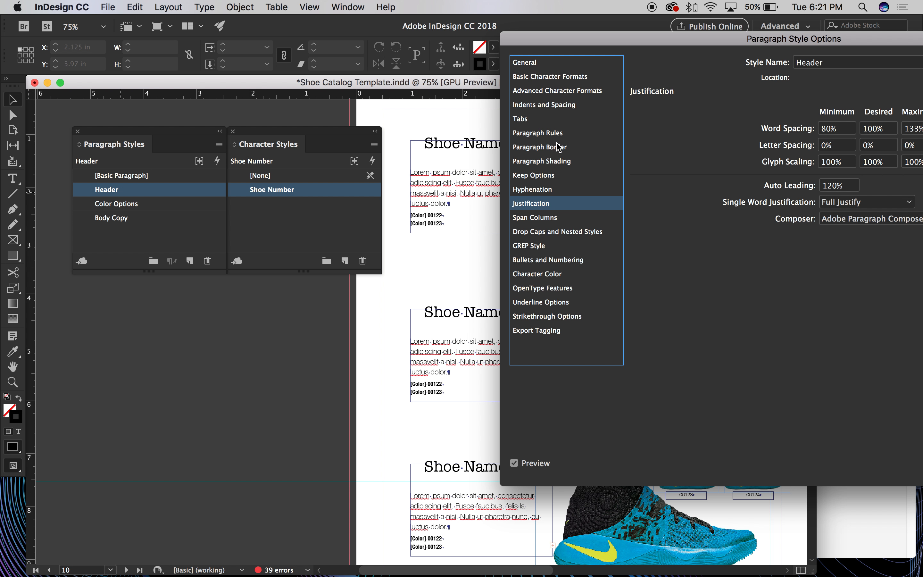
{"action": "left_click", "coordinate": [566, 163]}
{"action": "left_click", "coordinate": [563, 148]}
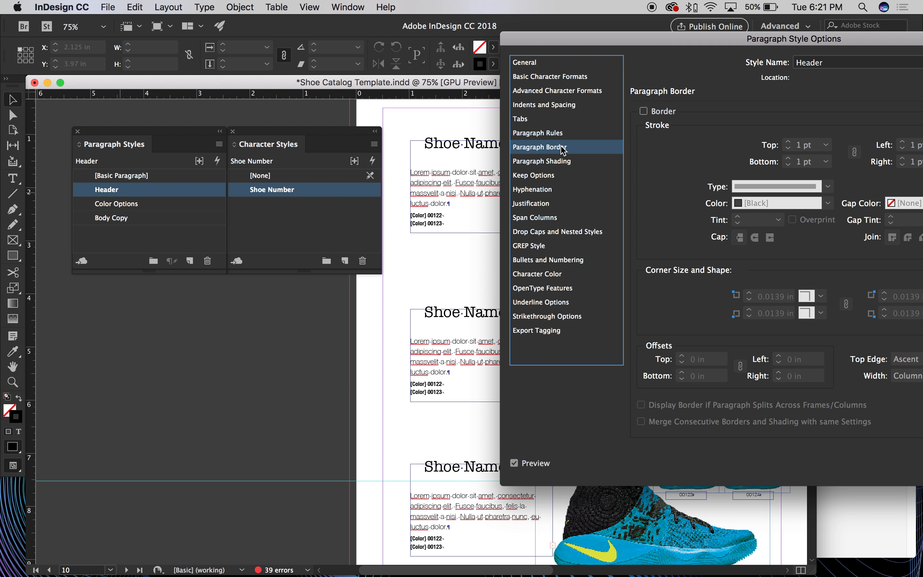
{"action": "left_click", "coordinate": [556, 302]}
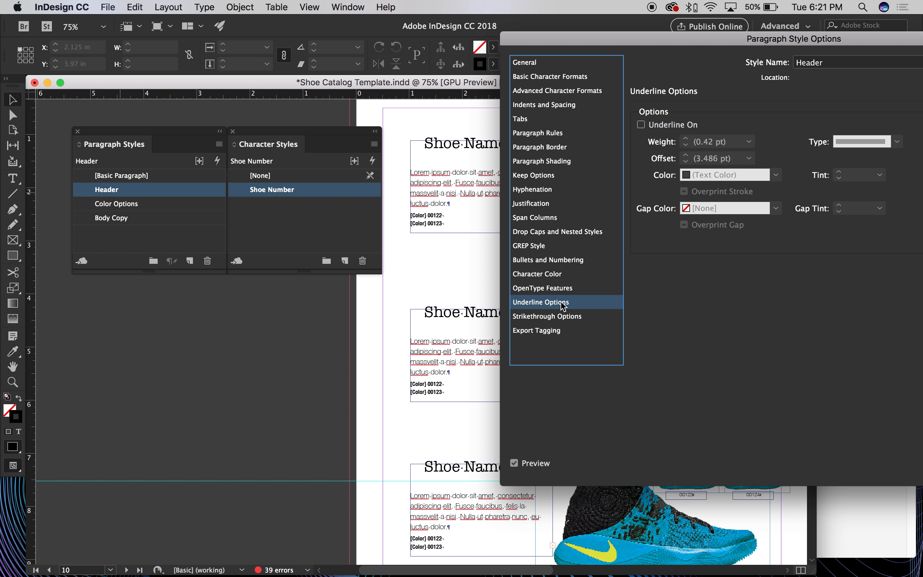
{"action": "left_click", "coordinate": [641, 125]}
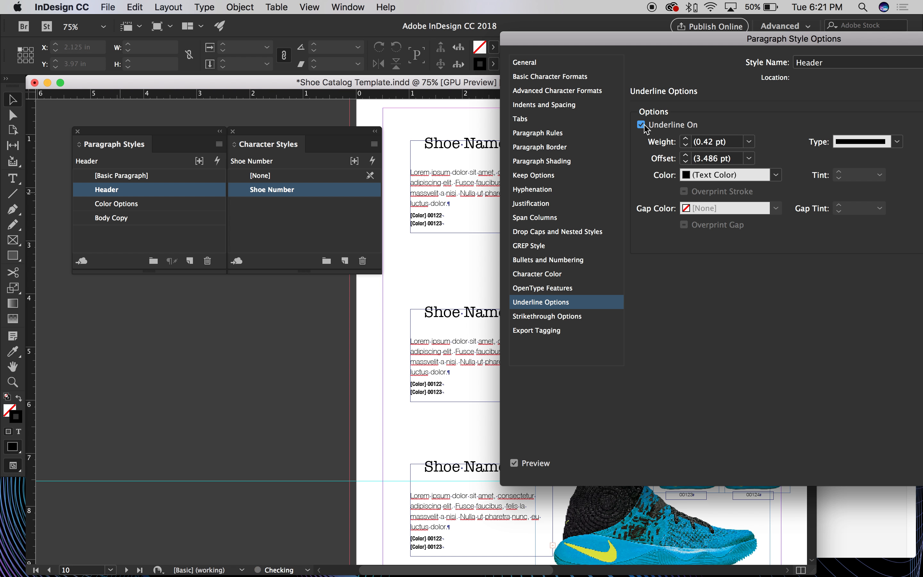
Step: Increase the Header style's underline offset to 10 pt, keeping the shoe names visible beside the dialog
{"action": "left_click_drag", "start_coordinate": [663, 38], "coordinate": [688, 37]}
{"action": "left_click", "coordinate": [704, 149]}
{"action": "left_click", "coordinate": [705, 149]}
{"action": "left_click", "coordinate": [705, 148]}
{"action": "left_click", "coordinate": [704, 149]}
{"action": "left_click", "coordinate": [704, 149]}
{"action": "left_click", "coordinate": [705, 149]}
{"action": "left_click", "coordinate": [704, 149]}
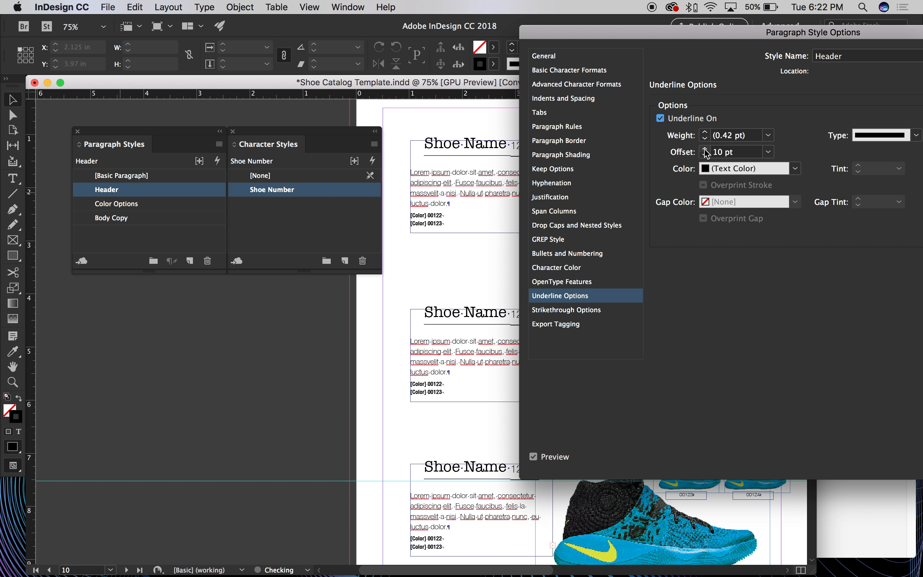
Step: Set the Header style's underline type to Japanese Dots and its weight to 4 pt
{"action": "left_click", "coordinate": [916, 137]}
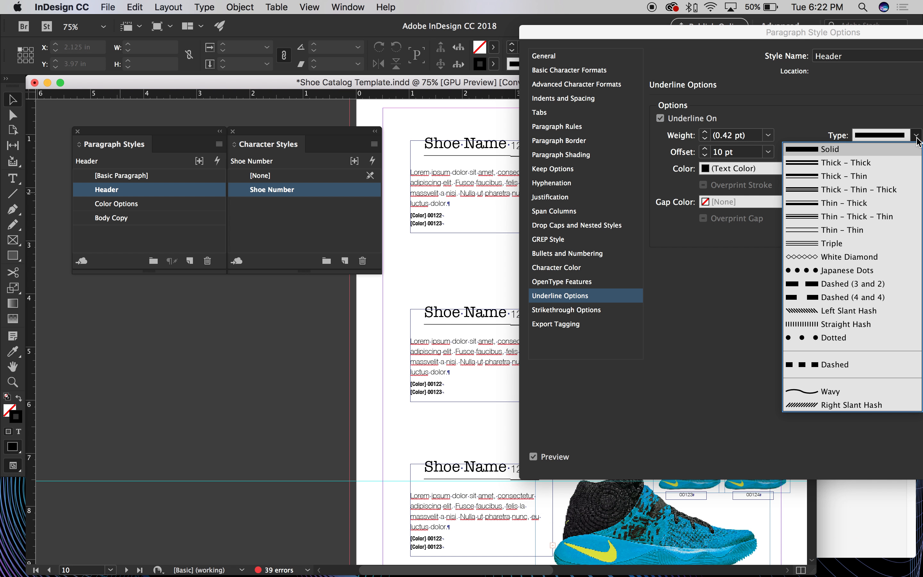
{"action": "left_click", "coordinate": [815, 271]}
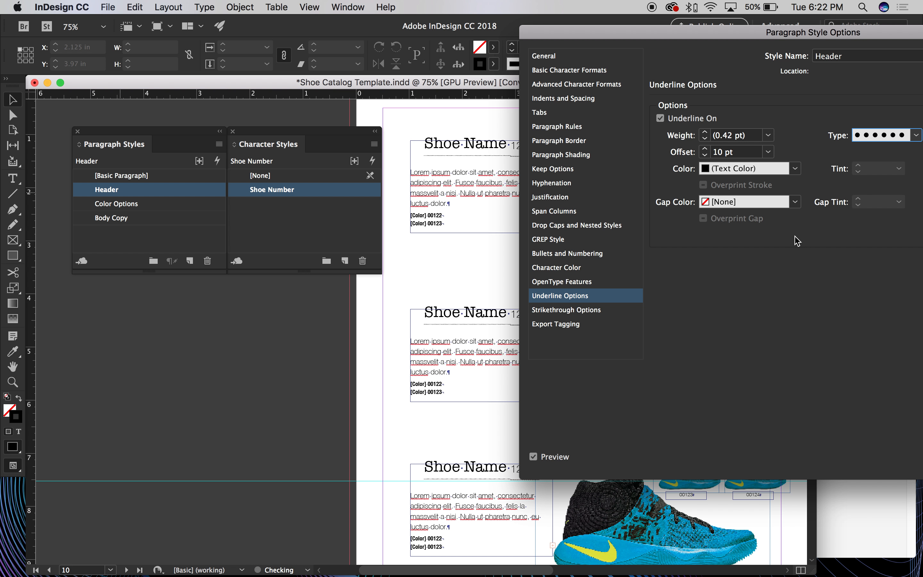
{"action": "left_click", "coordinate": [705, 131]}
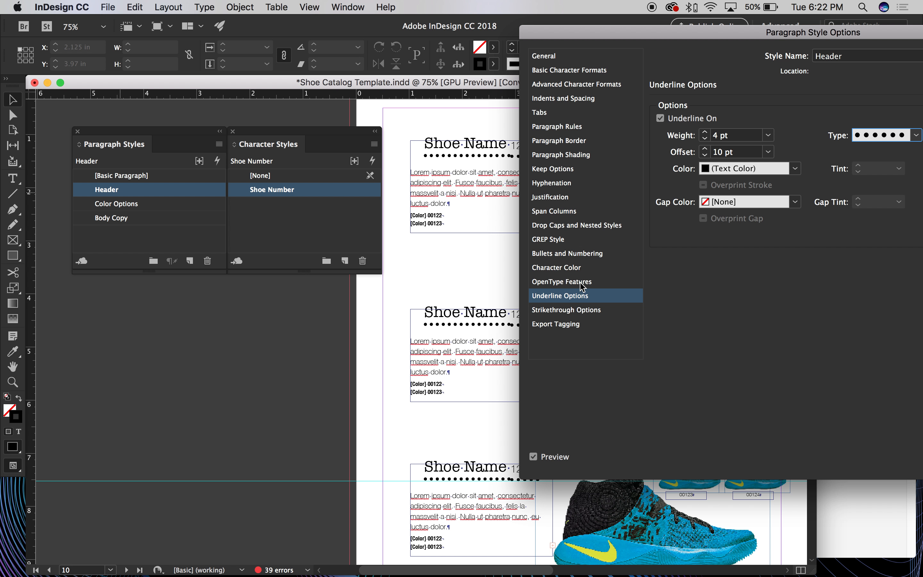
Step: Set the Header style's character color to the magenta C=0 M=100 Y=0 K=0 swatch, with the shoe names uncovered
{"action": "left_click_drag", "start_coordinate": [669, 32], "coordinate": [576, 21]}
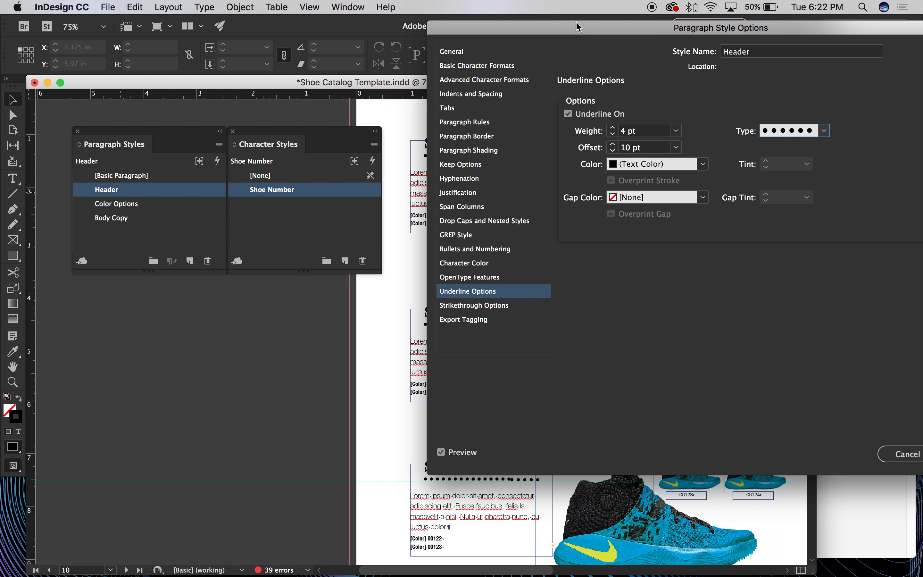
{"action": "left_click", "coordinate": [460, 279]}
{"action": "left_click", "coordinate": [463, 263]}
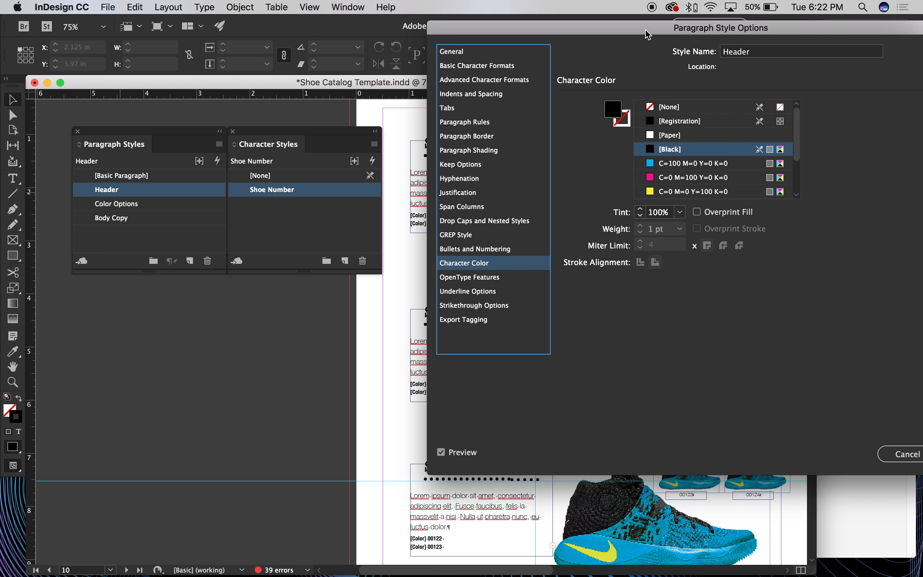
{"action": "left_click_drag", "start_coordinate": [645, 34], "coordinate": [705, 37]}
{"action": "left_click", "coordinate": [710, 181]}
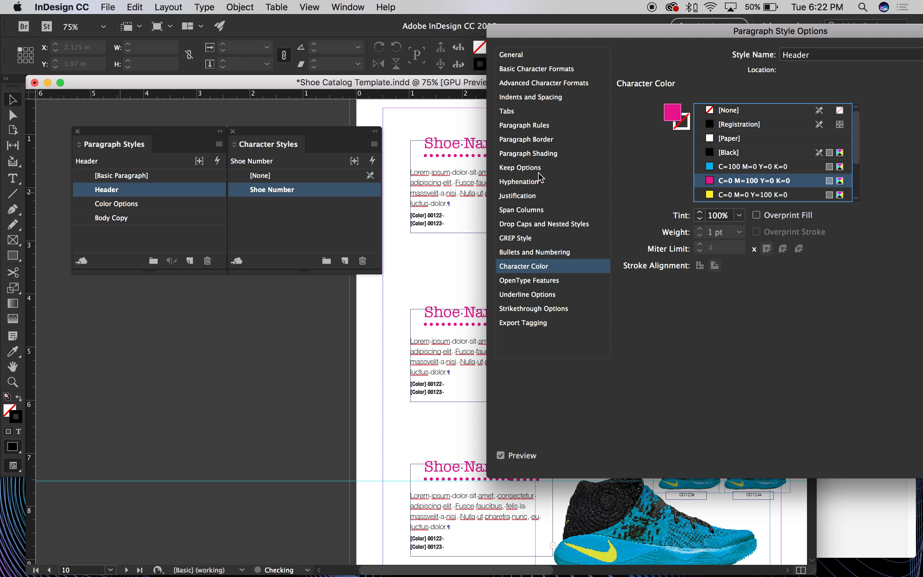
Step: Start a new color swatch from the Header style's fill color and mix a CMYK green of C=77 M=30 Y=63 K=38
{"action": "double_click", "coordinate": [677, 114]}
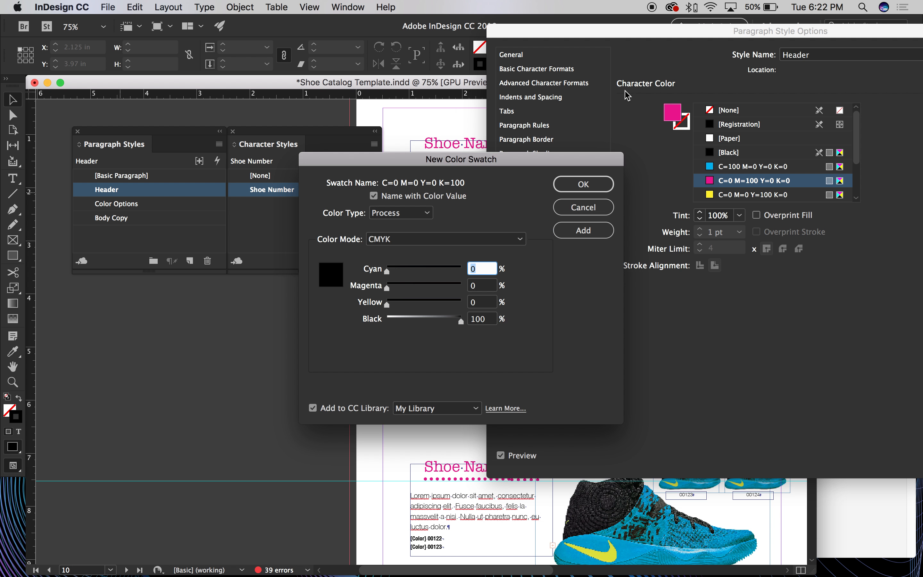
{"action": "left_click_drag", "start_coordinate": [467, 166], "coordinate": [662, 269]}
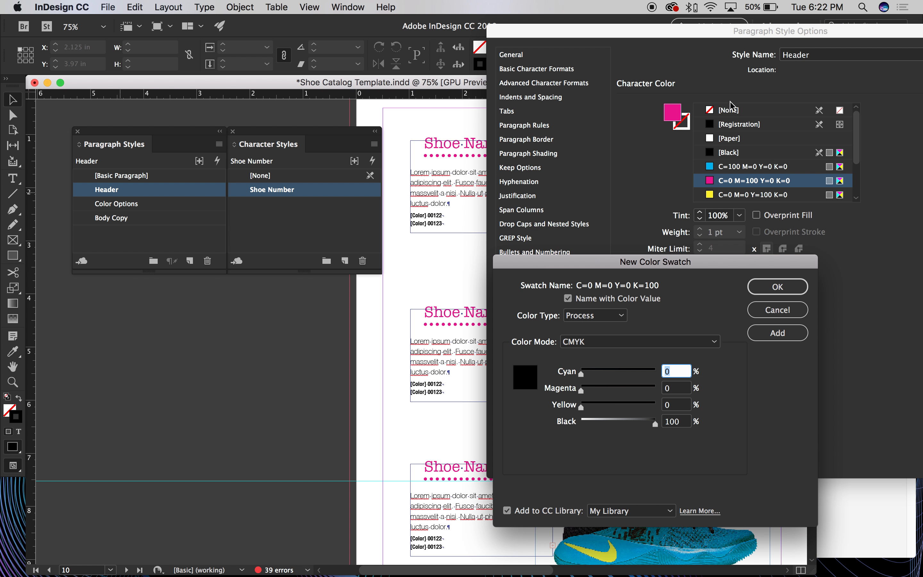
{"action": "left_click_drag", "start_coordinate": [756, 34], "coordinate": [590, 37]}
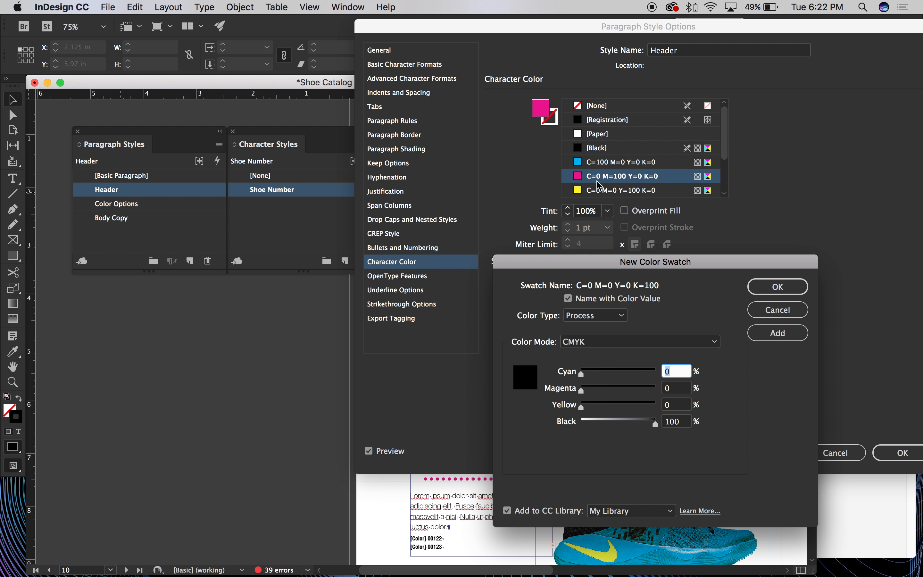
{"action": "left_click_drag", "start_coordinate": [591, 271], "coordinate": [606, 131]}
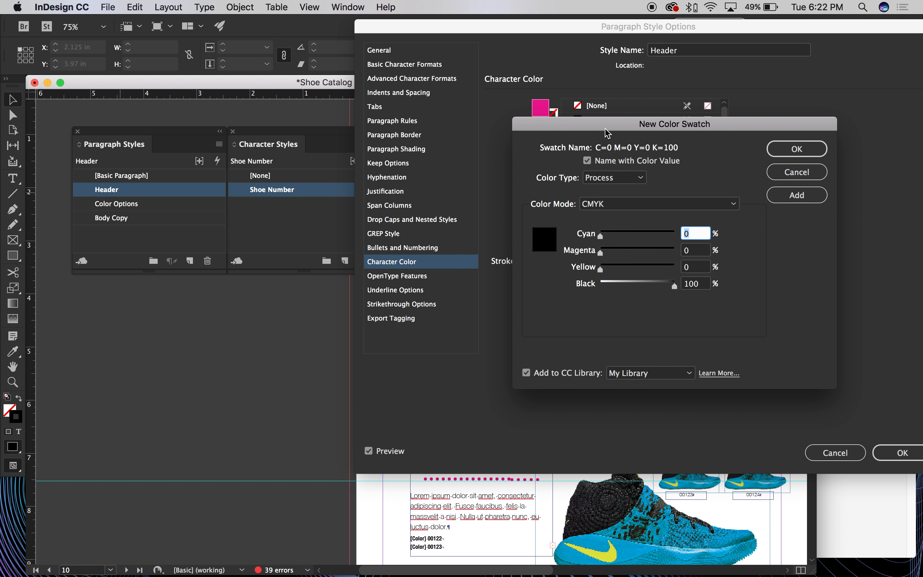
{"action": "left_click_drag", "start_coordinate": [601, 252], "coordinate": [660, 244]}
{"action": "left_click_drag", "start_coordinate": [674, 286], "coordinate": [647, 270]}
Step: Switch the new swatch to the PANTONE+ CMYK Uncoated color mode and create it as PANTONE P 103-16 U
{"action": "left_click", "coordinate": [665, 206]}
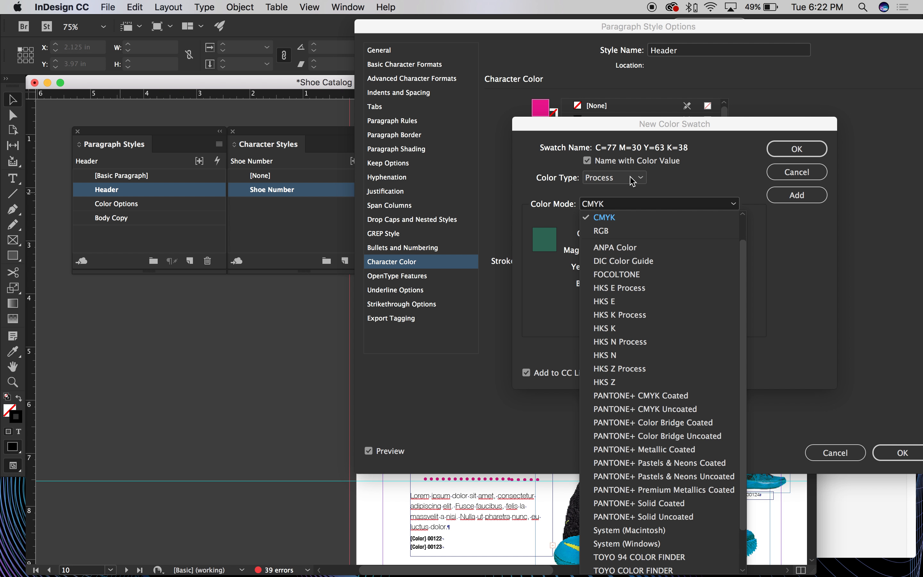
{"action": "left_click", "coordinate": [658, 408]}
{"action": "left_click", "coordinate": [618, 263]}
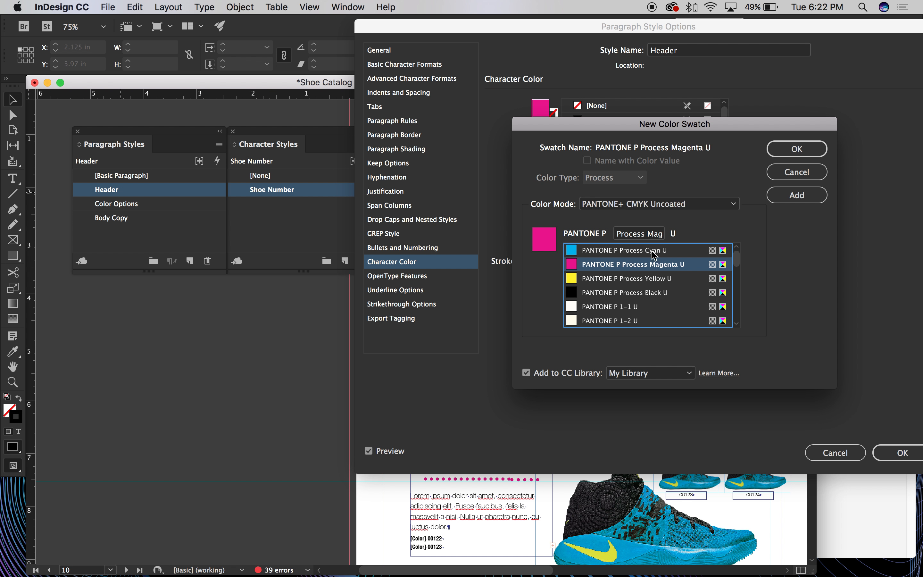
{"action": "left_click", "coordinate": [621, 289]}
{"action": "left_click", "coordinate": [615, 307]}
{"action": "left_click", "coordinate": [615, 321]}
{"action": "left_click_drag", "start_coordinate": [737, 258], "coordinate": [706, 294]}
{"action": "left_click", "coordinate": [629, 286]}
{"action": "left_click", "coordinate": [617, 301]}
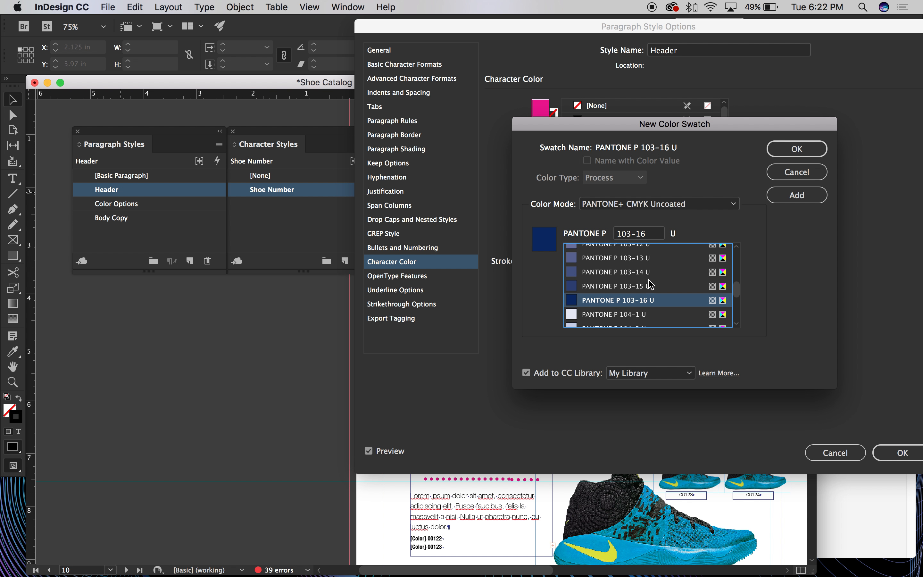
{"action": "left_click", "coordinate": [808, 148]}
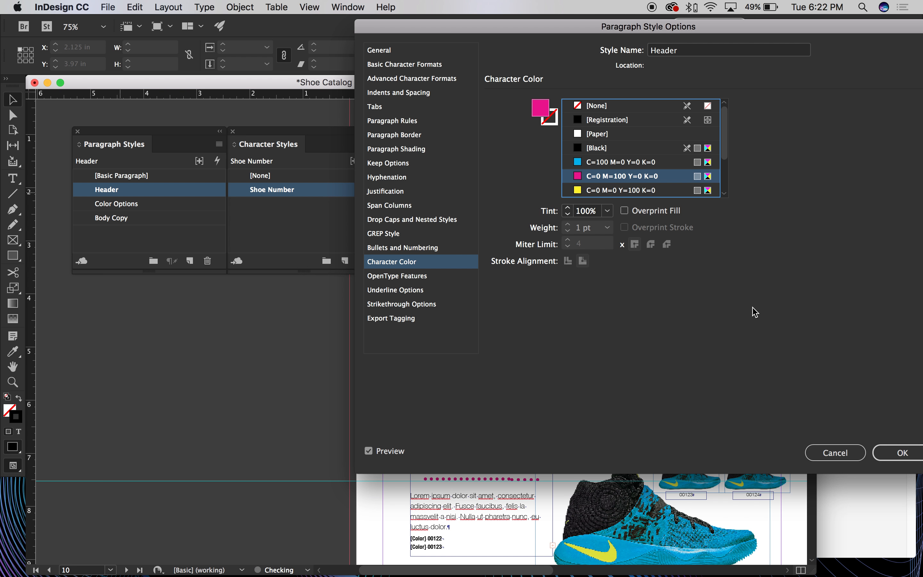
Step: Set the Header style's character color to the blue C=100 M=90 Y=10 K=0 swatch and accept the style changes
{"action": "left_click_drag", "start_coordinate": [724, 150], "coordinate": [724, 186]}
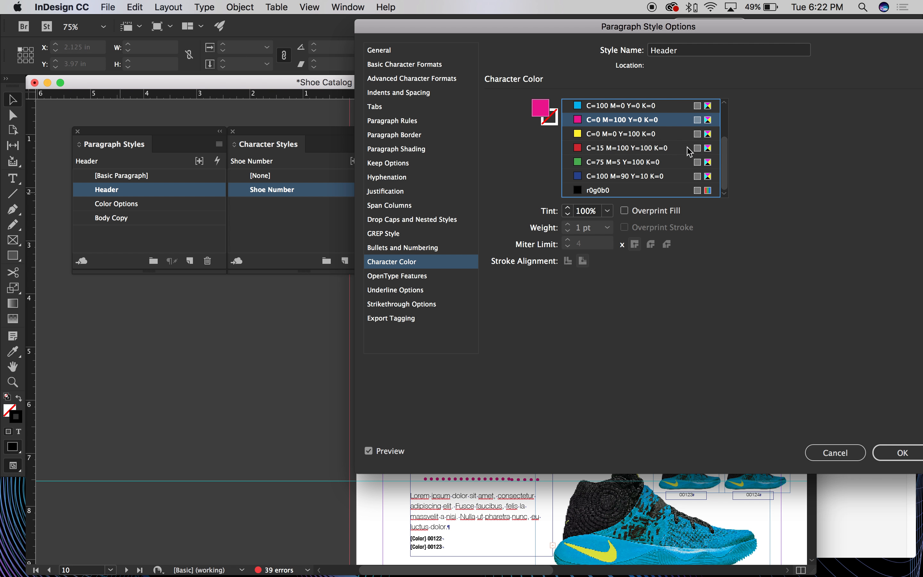
{"action": "scroll", "coordinate": [721, 161], "scroll_direction": "up", "scroll_amount": 4}
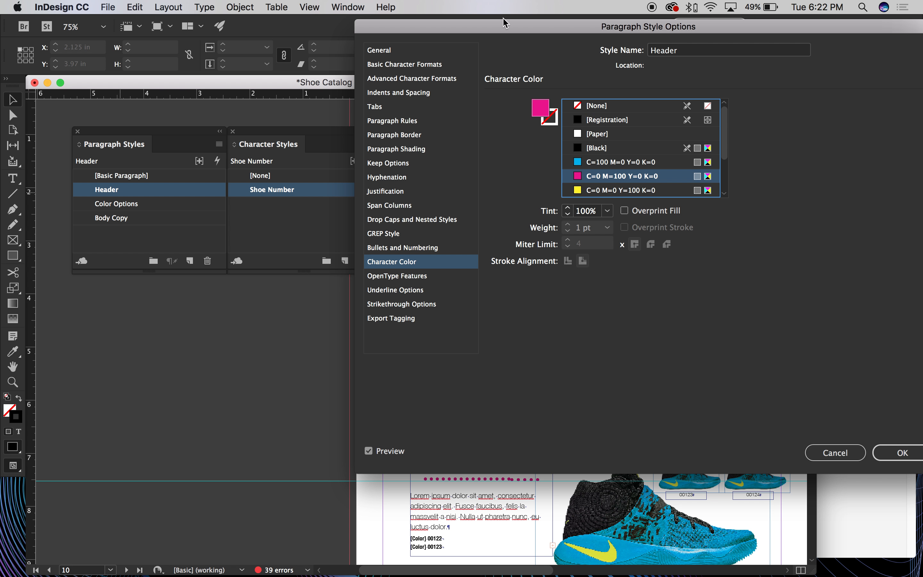
{"action": "left_click_drag", "start_coordinate": [724, 128], "coordinate": [718, 192]}
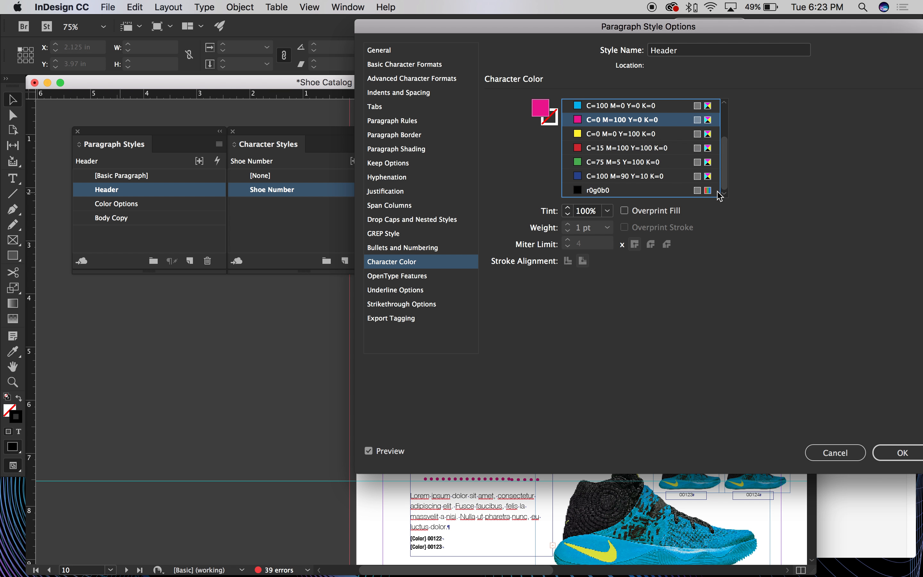
{"action": "left_click", "coordinate": [622, 185]}
{"action": "scroll", "coordinate": [711, 153], "scroll_direction": "down", "scroll_amount": 4}
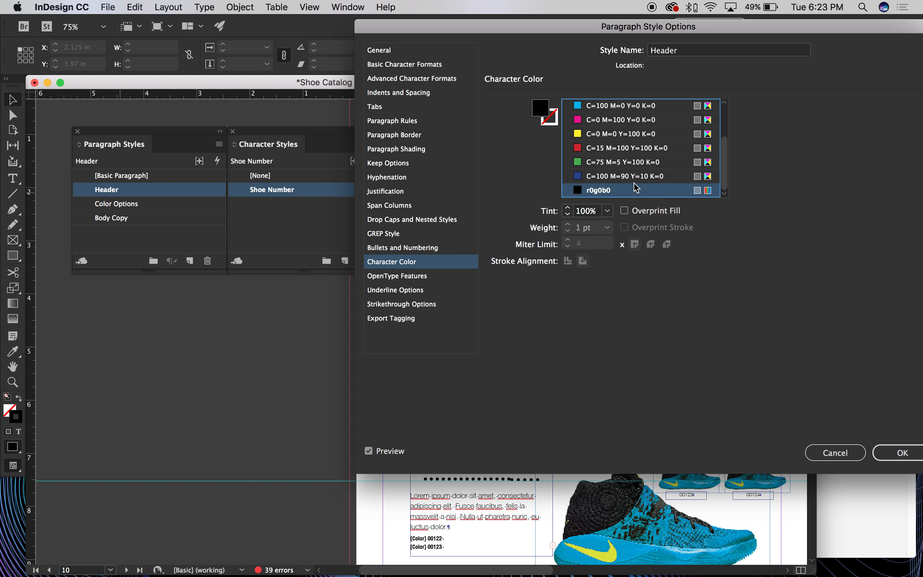
{"action": "left_click", "coordinate": [633, 177]}
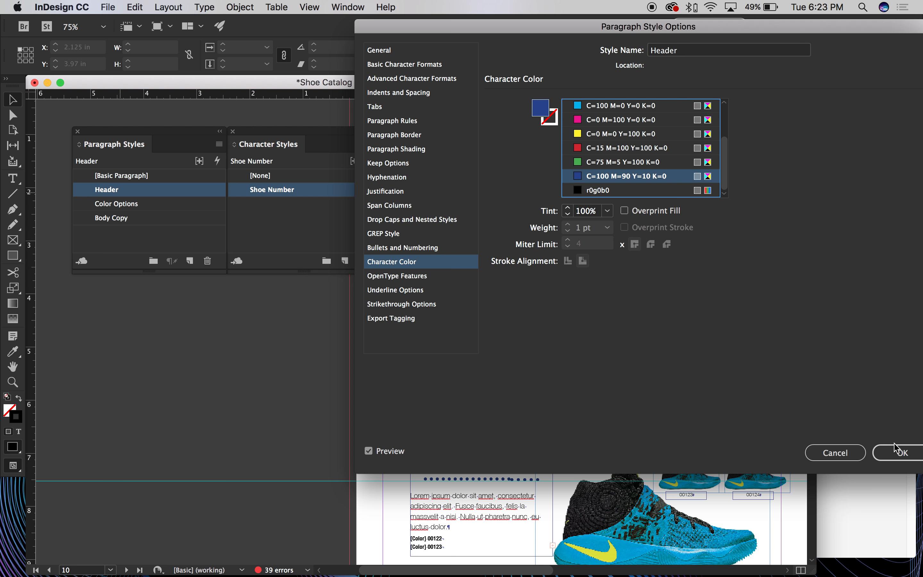
{"action": "left_click", "coordinate": [898, 452]}
{"action": "scroll", "coordinate": [455, 234], "scroll_direction": "right", "scroll_amount": 1}
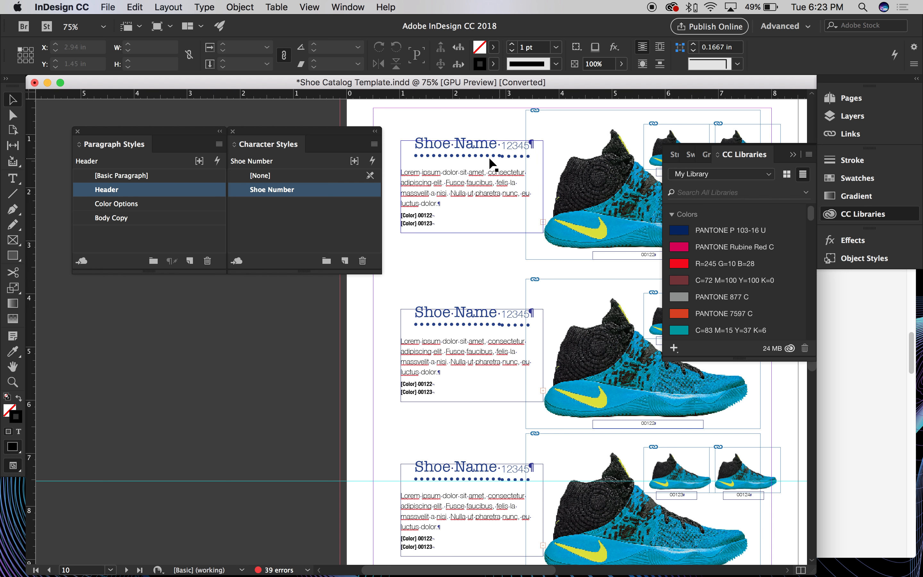
Step: Reopen the Header paragraph style and turn off its underline, accepting the change
{"action": "double_click", "coordinate": [167, 195]}
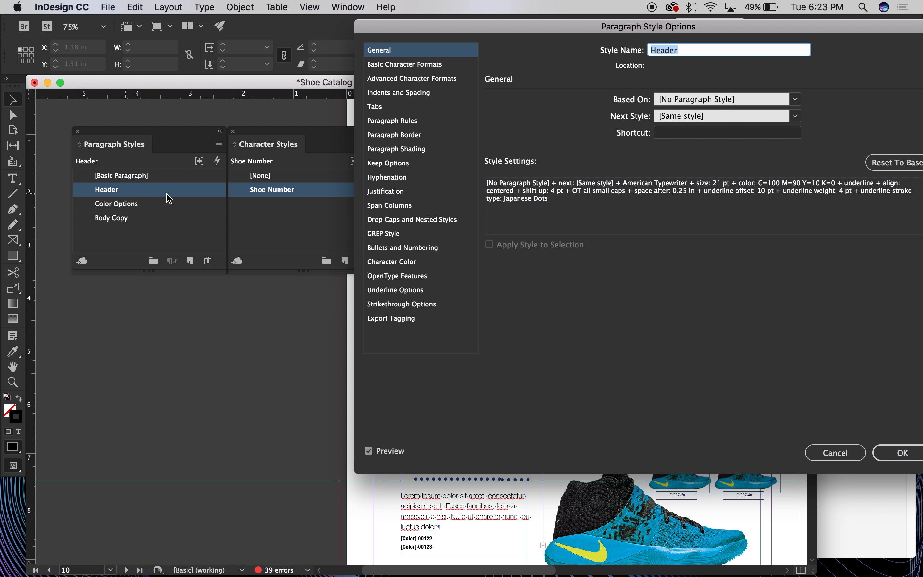
{"action": "left_click", "coordinate": [376, 234]}
{"action": "left_click", "coordinate": [397, 304]}
{"action": "left_click", "coordinate": [398, 291]}
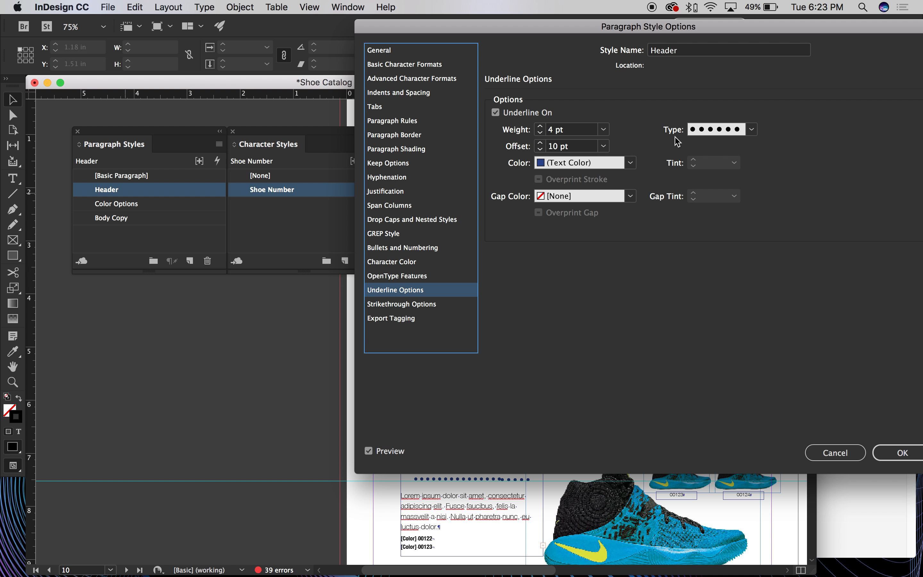
{"action": "left_click", "coordinate": [496, 112]}
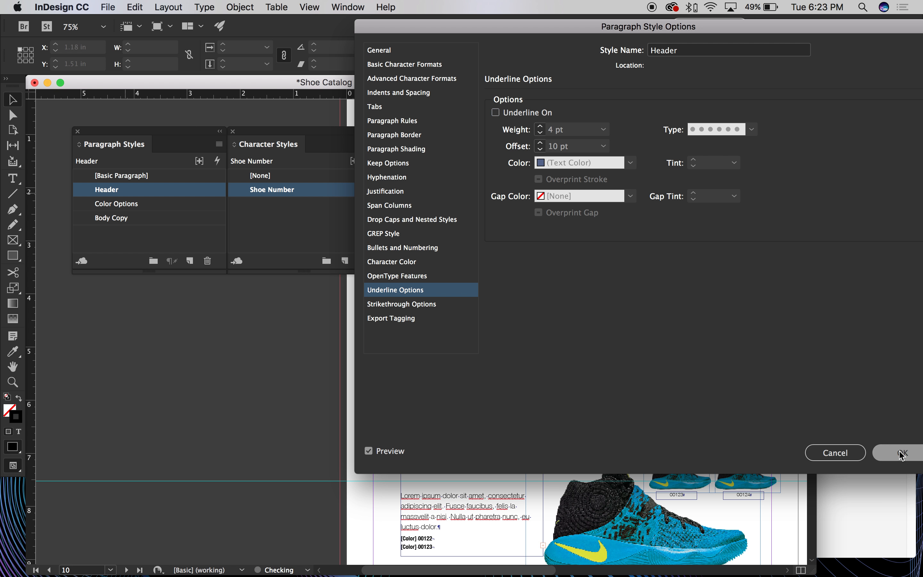
{"action": "left_click", "coordinate": [902, 453]}
Step: Select the number 12345 in the first shoe heading and examine which paragraph and character styles it uses
{"action": "left_click_drag", "start_coordinate": [531, 272], "coordinate": [523, 304]}
{"action": "left_click_drag", "start_coordinate": [438, 172], "coordinate": [484, 202]}
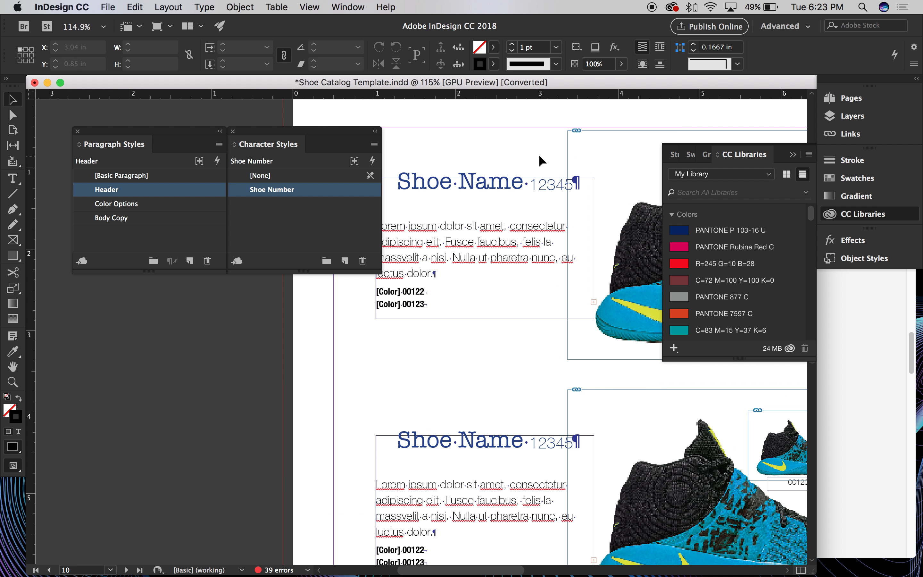
{"action": "double_click", "coordinate": [552, 181]}
{"action": "left_click_drag", "start_coordinate": [529, 182], "coordinate": [571, 179]}
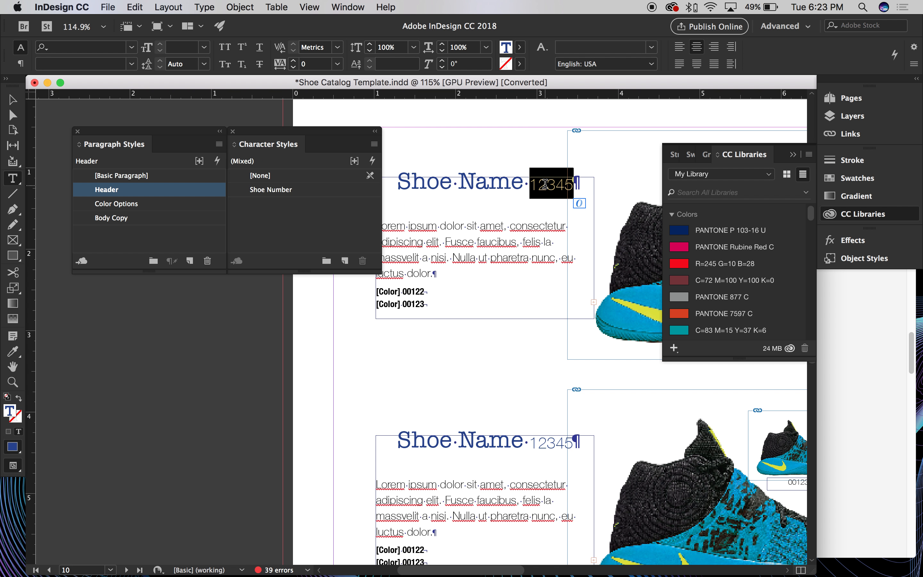
{"action": "triple_click", "coordinate": [566, 185]}
{"action": "left_click_drag", "start_coordinate": [535, 183], "coordinate": [556, 184]}
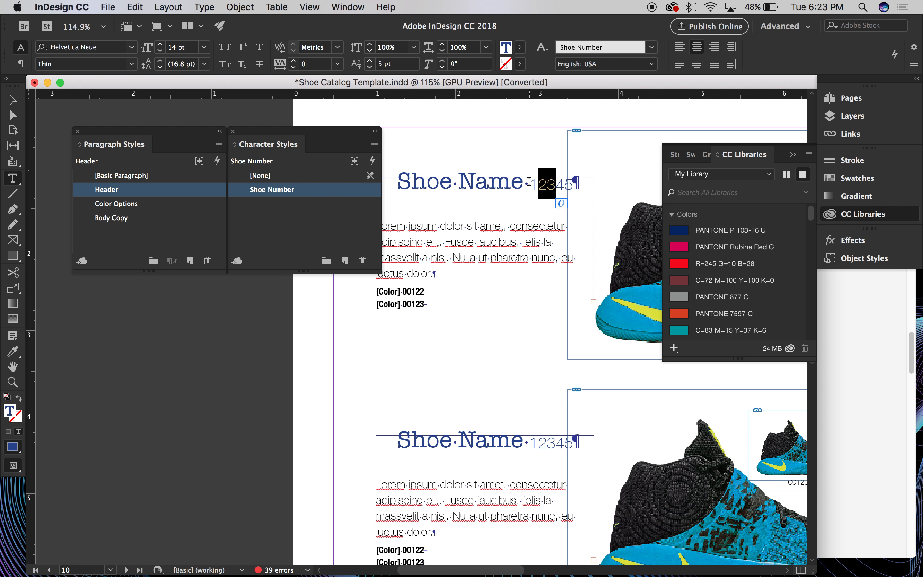
{"action": "left_click", "coordinate": [533, 182]}
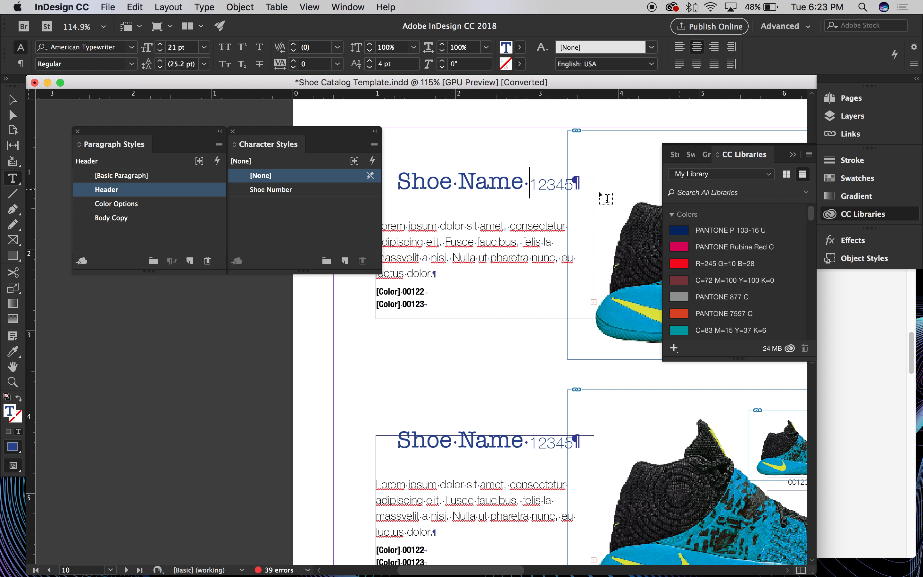
{"action": "triple_click", "coordinate": [525, 190]}
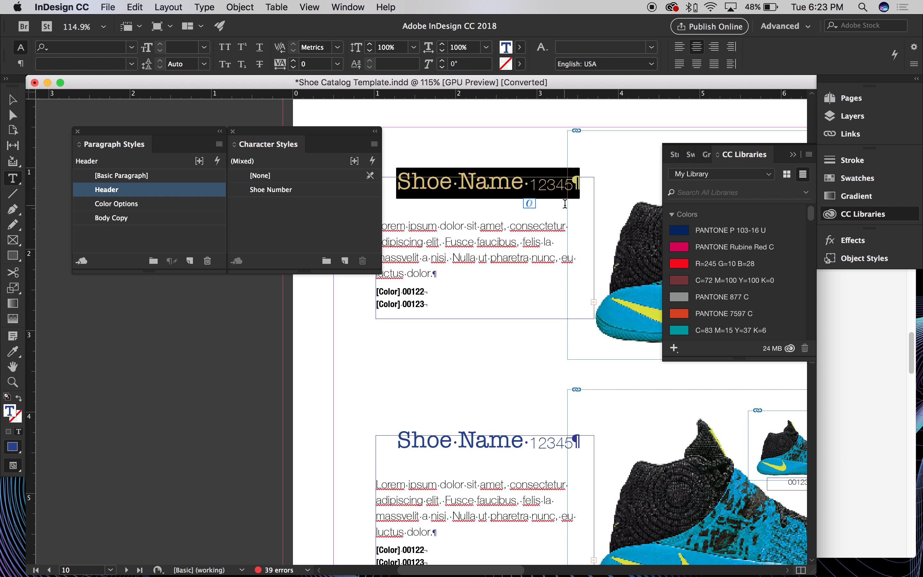
{"action": "left_click_drag", "start_coordinate": [529, 185], "coordinate": [573, 184]}
{"action": "left_click", "coordinate": [246, 192]}
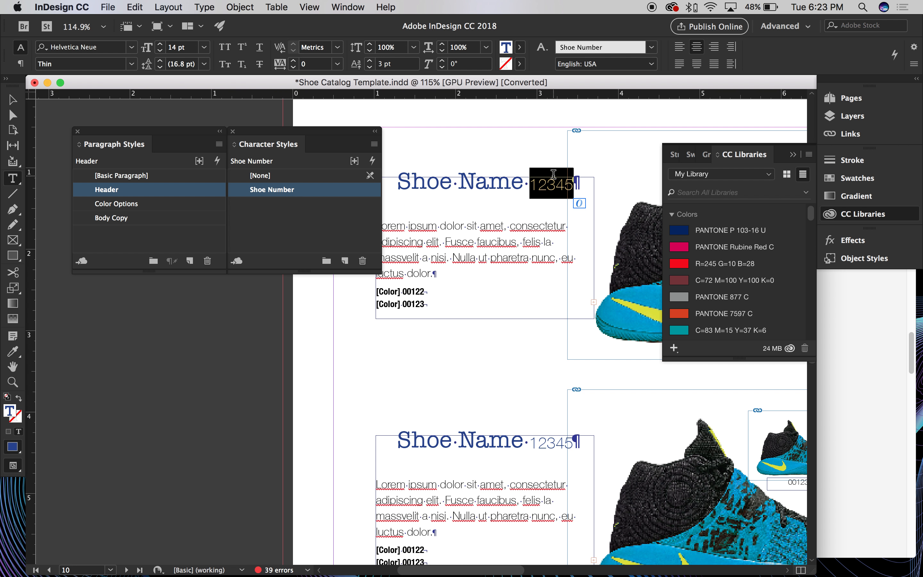
{"action": "left_click_drag", "start_coordinate": [538, 185], "coordinate": [202, 106]}
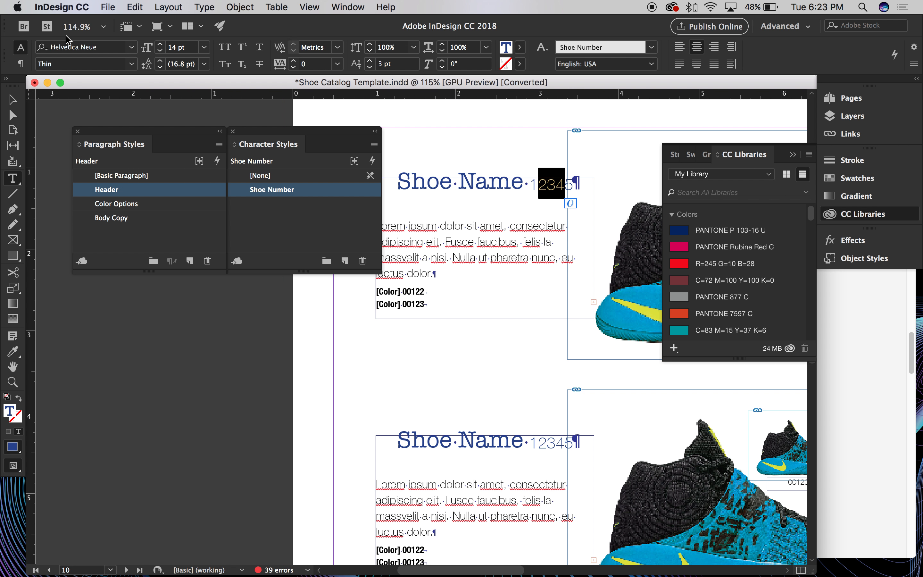
Step: Review the Shoe Number character style's settings and close its options
{"action": "double_click", "coordinate": [315, 194]}
{"action": "left_click_drag", "start_coordinate": [558, 98], "coordinate": [825, 68]}
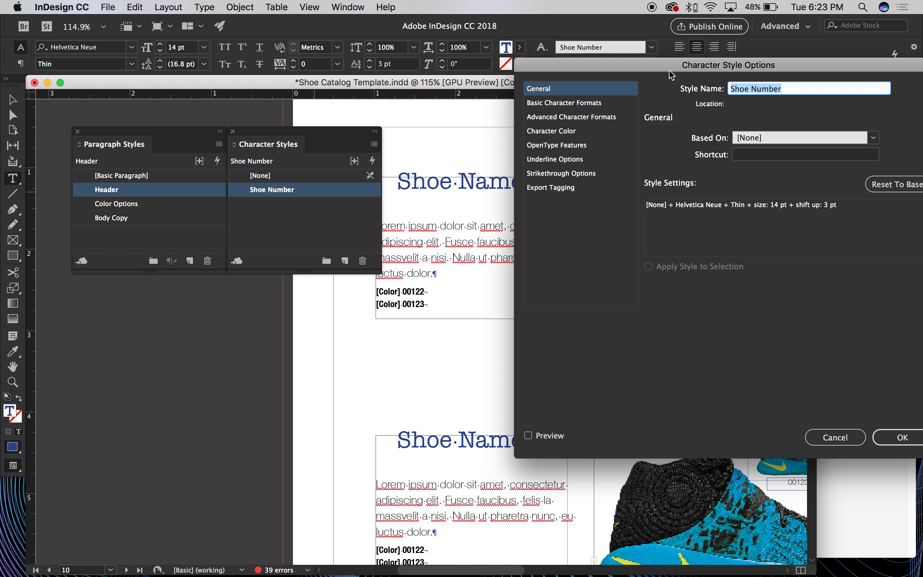
{"action": "left_click_drag", "start_coordinate": [670, 75], "coordinate": [510, 116]}
{"action": "left_click", "coordinate": [703, 480]}
Step: Remove the character style from the number 12345 in the first shoe heading by applying [None]
{"action": "left_click_drag", "start_coordinate": [530, 185], "coordinate": [574, 184]}
{"action": "left_click", "coordinate": [270, 188]}
{"action": "left_click", "coordinate": [261, 175]}
{"action": "left_click", "coordinate": [544, 186]}
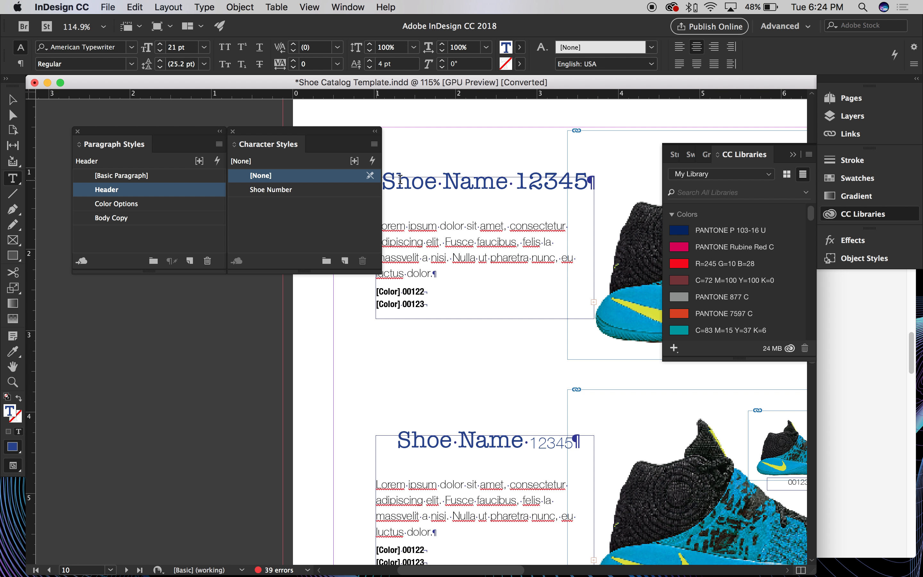
Step: Apply the Shoe Number character style to the whole number 12345 in the first shoe heading
{"action": "left_click_drag", "start_coordinate": [442, 184], "coordinate": [383, 185]}
{"action": "left_click", "coordinate": [514, 184]}
{"action": "left_click_drag", "start_coordinate": [514, 184], "coordinate": [528, 184]}
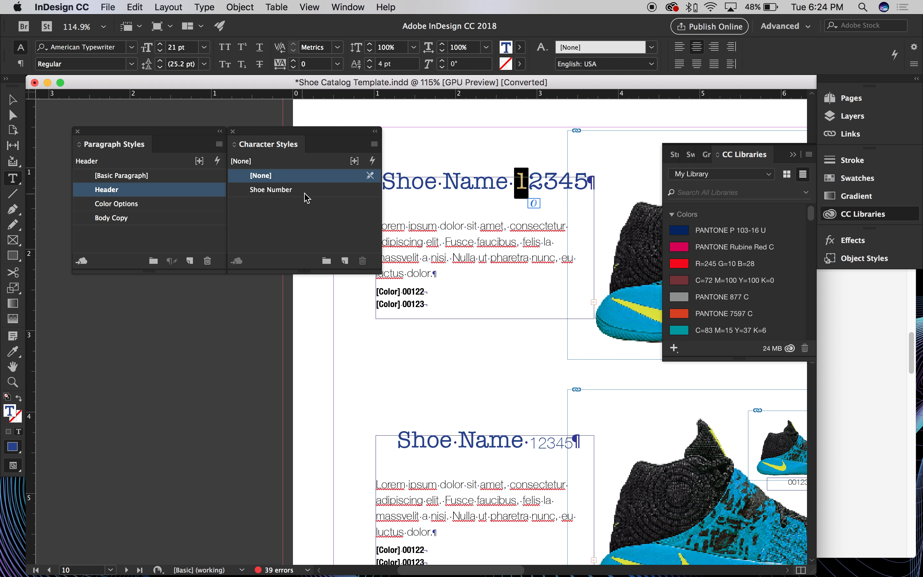
{"action": "double_click", "coordinate": [555, 187]}
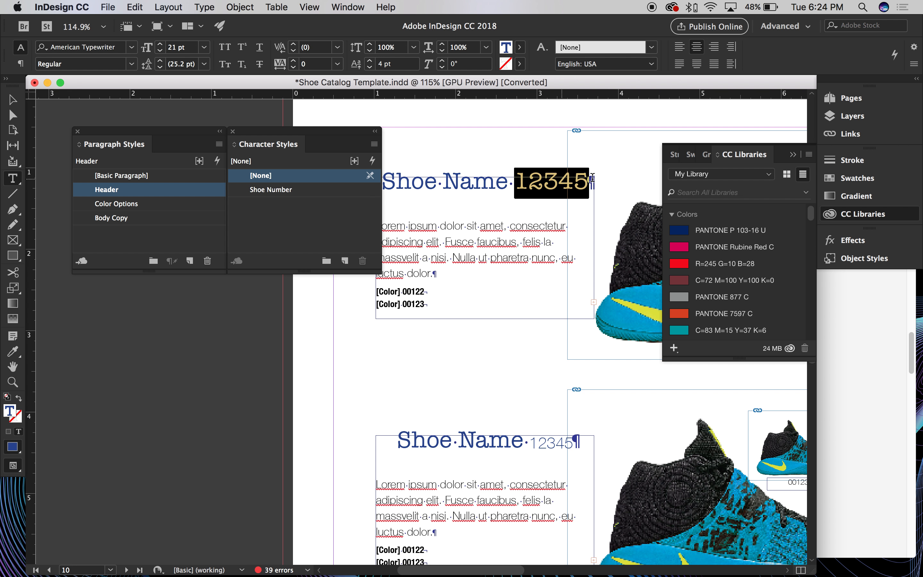
{"action": "left_click", "coordinate": [271, 189]}
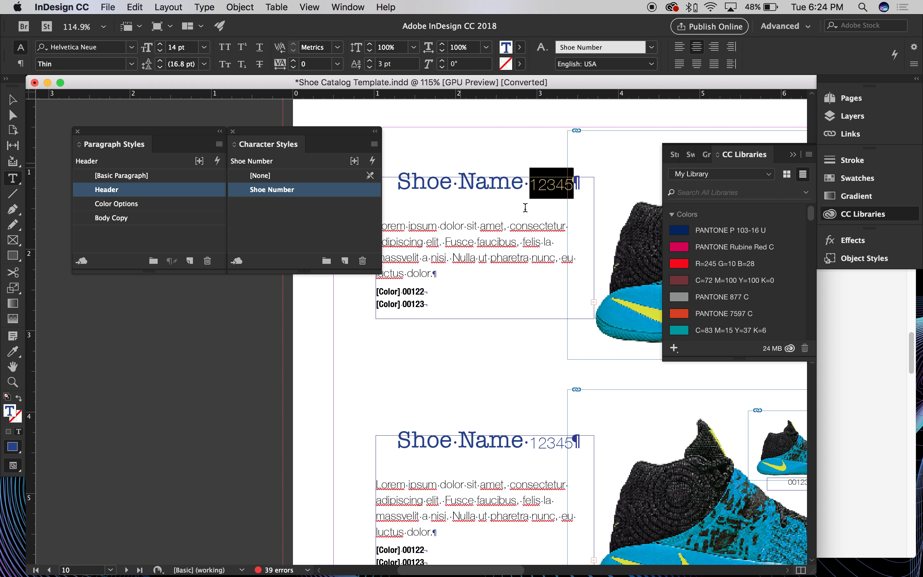
Step: Reselect the number 12345 in the first shoe heading and reapply the Shoe Number character style to it
{"action": "left_click", "coordinate": [515, 189]}
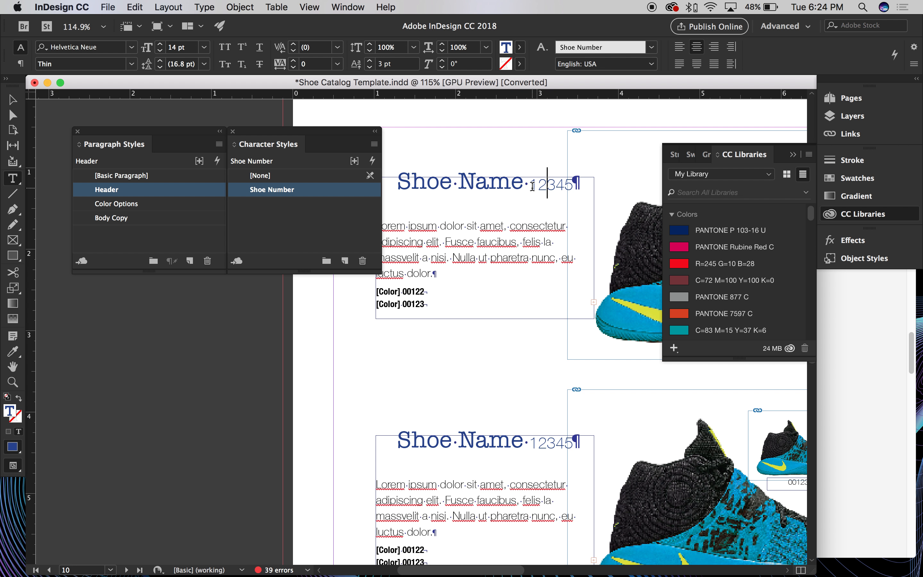
{"action": "left_click_drag", "start_coordinate": [532, 186], "coordinate": [572, 179]}
{"action": "left_click", "coordinate": [535, 182]}
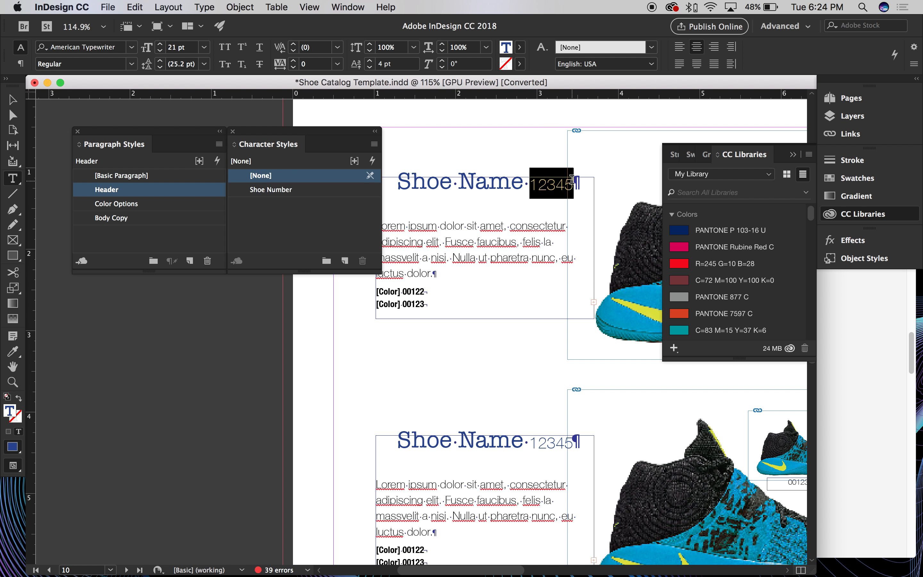
{"action": "left_click", "coordinate": [338, 190]}
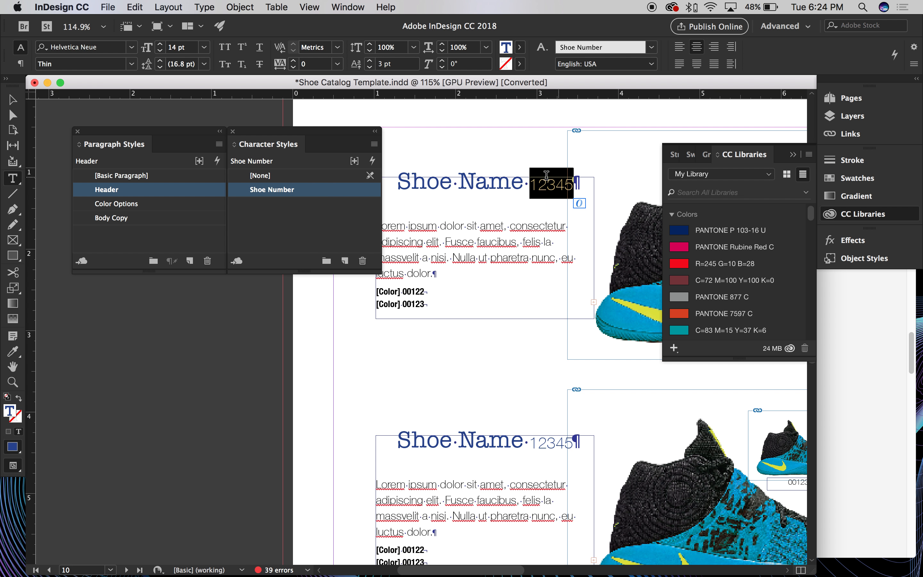
Step: Edit the Shoe Number character style and set its character color to C=0 M=100 Y=0 K=0
{"action": "double_click", "coordinate": [336, 194]}
{"action": "left_click_drag", "start_coordinate": [511, 91], "coordinate": [505, 235]}
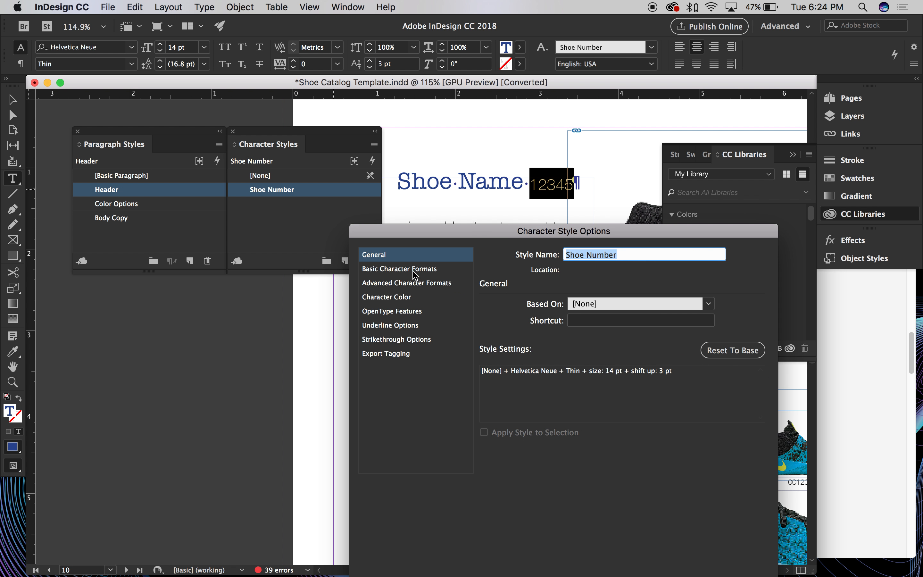
{"action": "left_click", "coordinate": [395, 269]}
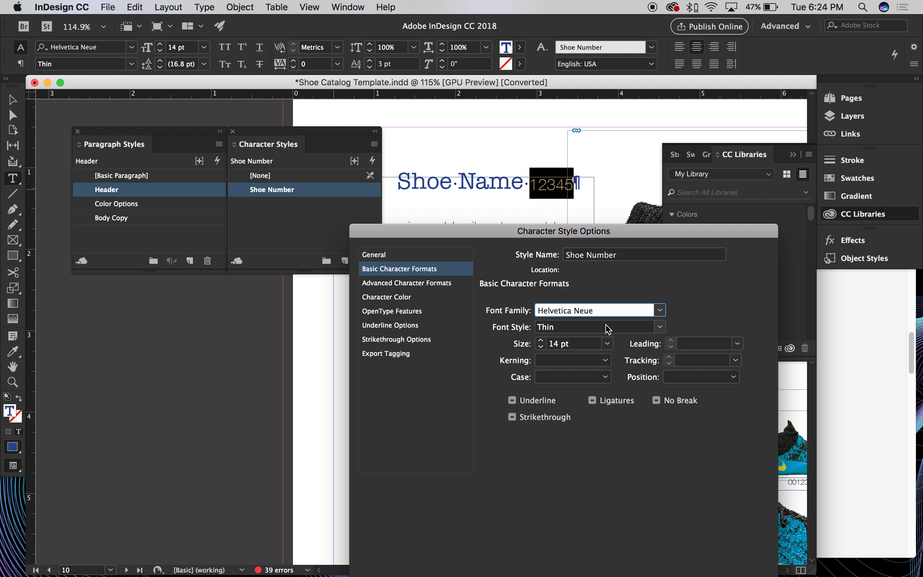
{"action": "left_click", "coordinate": [396, 298]}
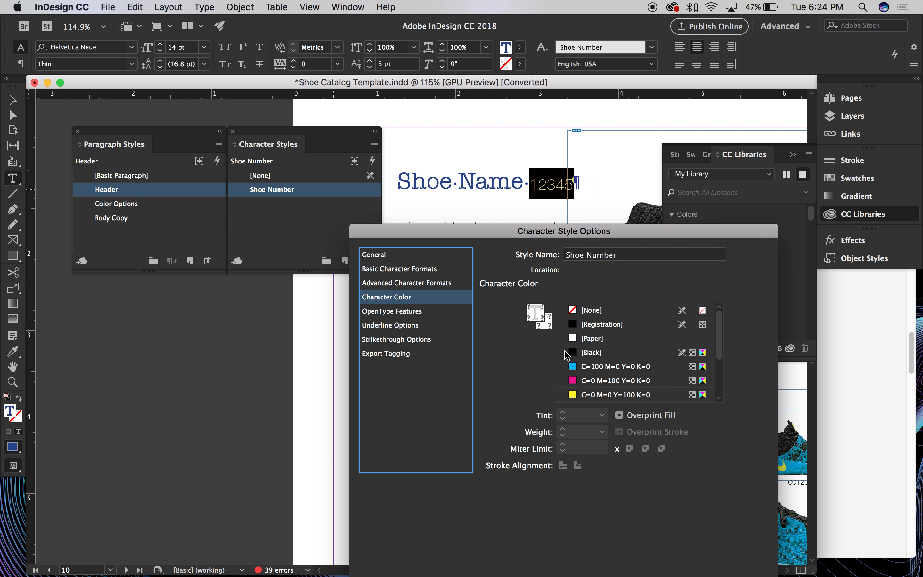
{"action": "left_click", "coordinate": [579, 357]}
{"action": "left_click_drag", "start_coordinate": [568, 230], "coordinate": [593, 93]}
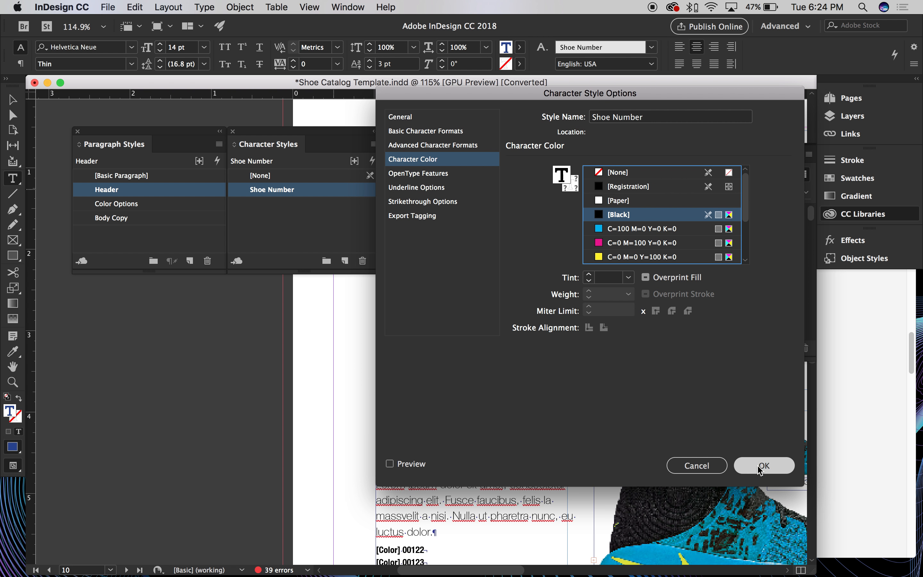
{"action": "left_click", "coordinate": [604, 244]}
Step: Adjust the baseline shift in the Shoe Number style's advanced character formats and turn on the live preview
{"action": "left_click_drag", "start_coordinate": [462, 93], "coordinate": [504, 110]}
{"action": "left_click", "coordinate": [462, 152]}
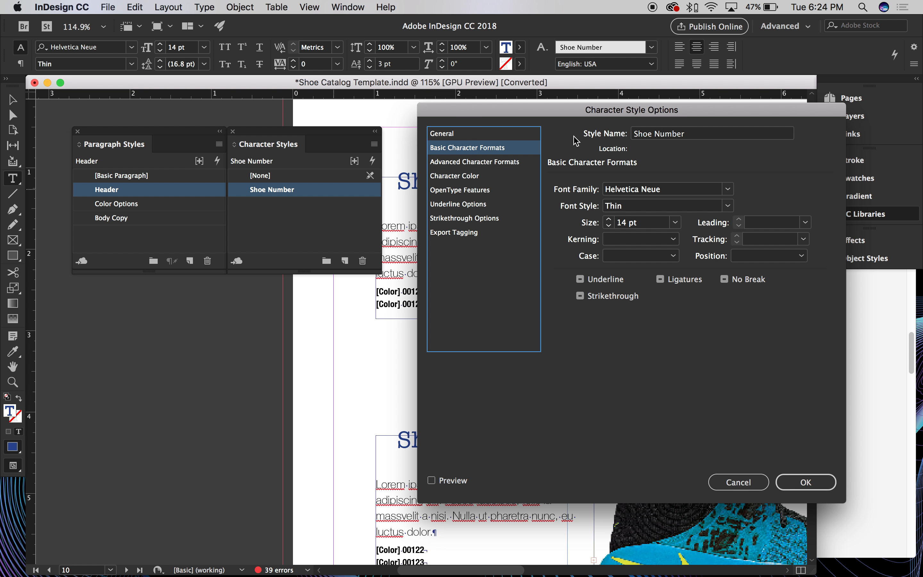
{"action": "left_click", "coordinate": [452, 158]}
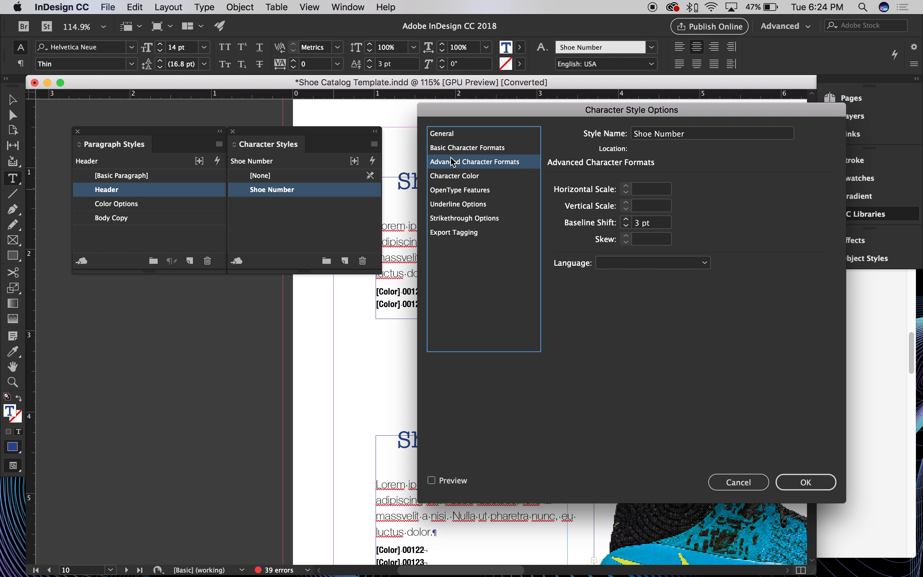
{"action": "left_click_drag", "start_coordinate": [640, 113], "coordinate": [772, 237]}
{"action": "left_click", "coordinate": [757, 343]}
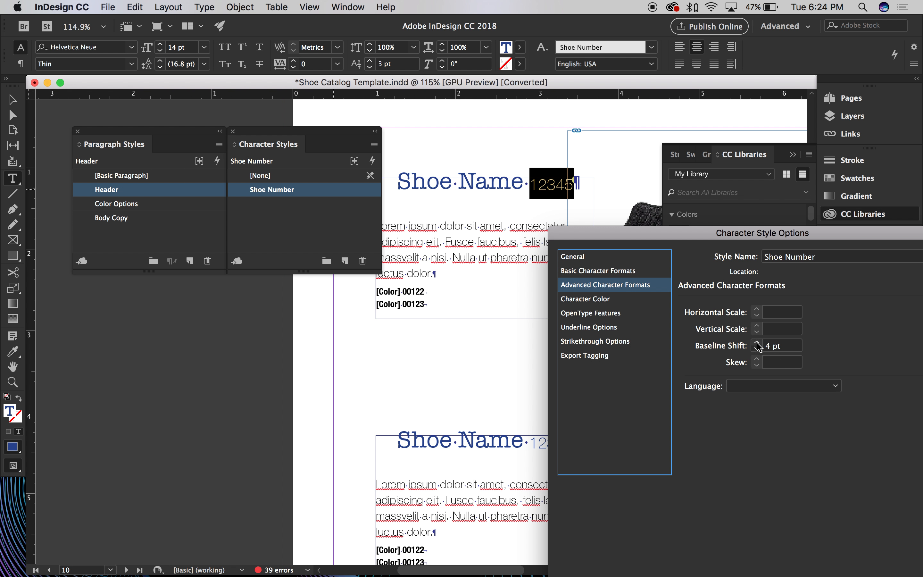
{"action": "left_click", "coordinate": [758, 342]}
{"action": "left_click", "coordinate": [756, 349]}
{"action": "left_click", "coordinate": [757, 349]}
{"action": "left_click_drag", "start_coordinate": [724, 233], "coordinate": [590, 91]}
{"action": "left_click", "coordinate": [427, 460]}
Step: Set the Shoe Number style's baseline shift to 7 pt and accept the style changes
{"action": "left_click_drag", "start_coordinate": [655, 96], "coordinate": [768, 246]}
{"action": "left_click", "coordinate": [736, 351]}
{"action": "left_click", "coordinate": [736, 351]}
{"action": "left_click", "coordinate": [736, 350]}
{"action": "left_click", "coordinate": [736, 351]}
{"action": "left_click", "coordinate": [736, 351]}
{"action": "left_click_drag", "start_coordinate": [761, 245], "coordinate": [688, 114]}
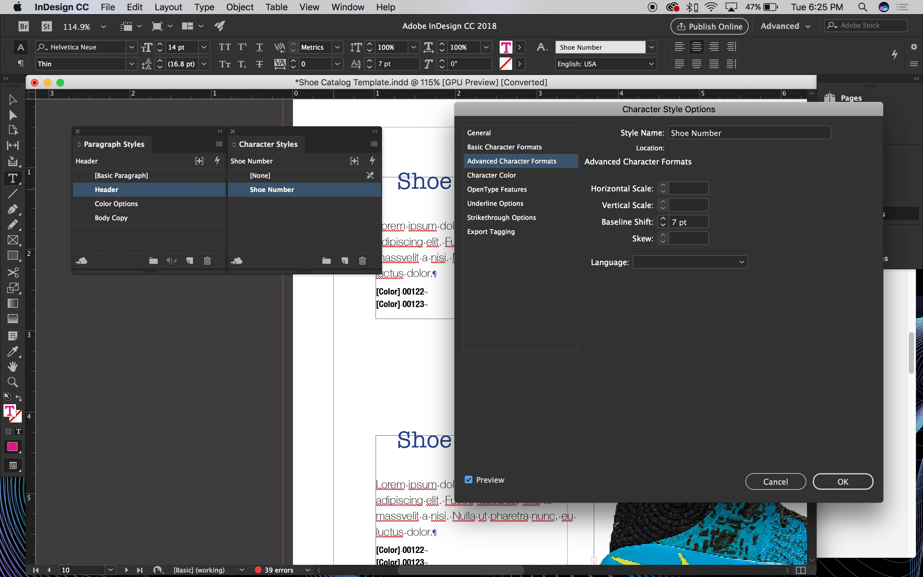
{"action": "left_click", "coordinate": [839, 482]}
Step: Try the Shoe Number character style on the word "faucibus" in the first shoe's description and undo it
{"action": "left_click", "coordinate": [476, 218]}
{"action": "left_click_drag", "start_coordinate": [476, 239], "coordinate": [518, 238]}
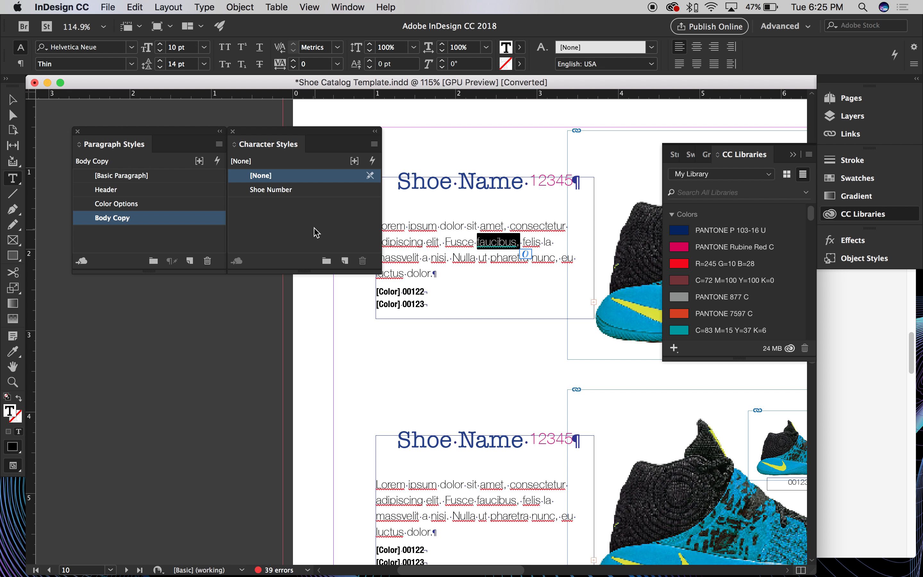
{"action": "left_click", "coordinate": [309, 189]}
{"action": "left_click", "coordinate": [12, 100]}
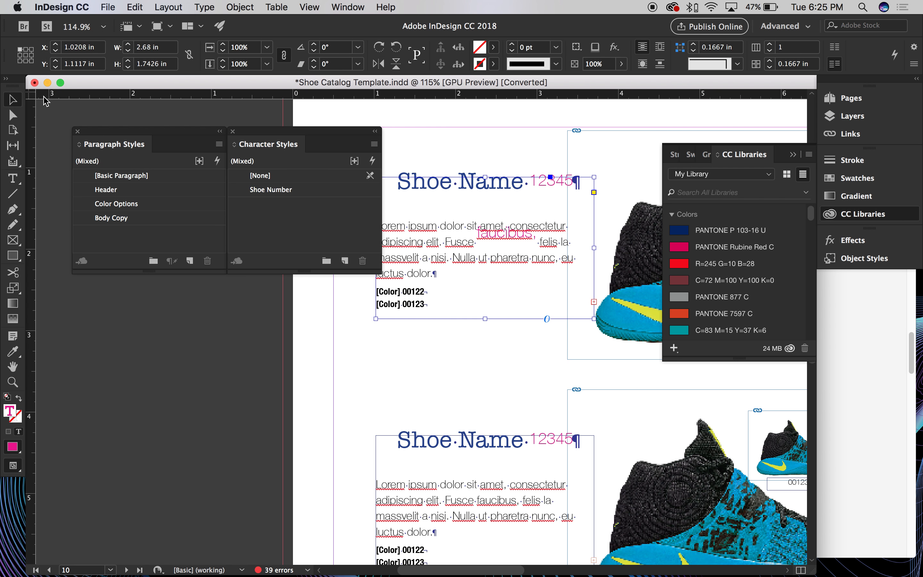
{"action": "key", "text": "super+z"}
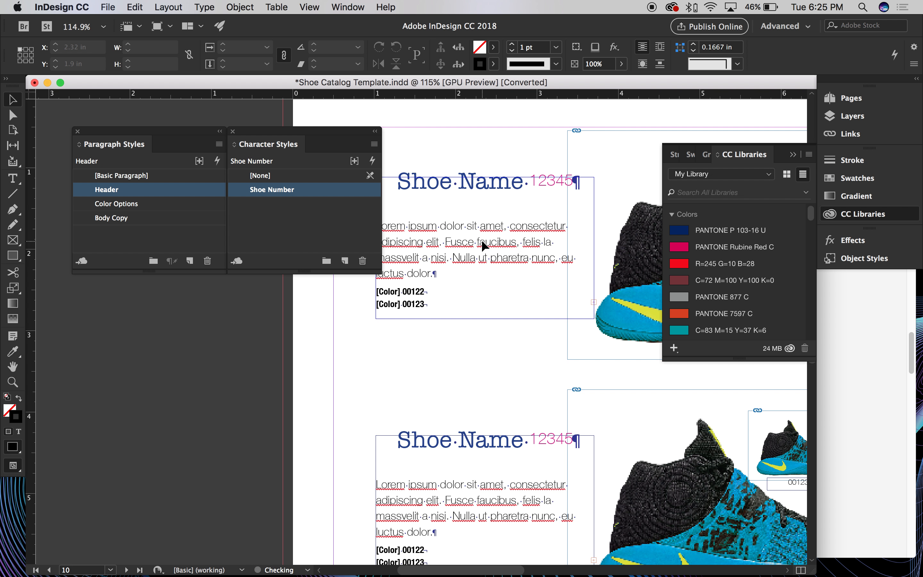
{"action": "double_click", "coordinate": [480, 244]}
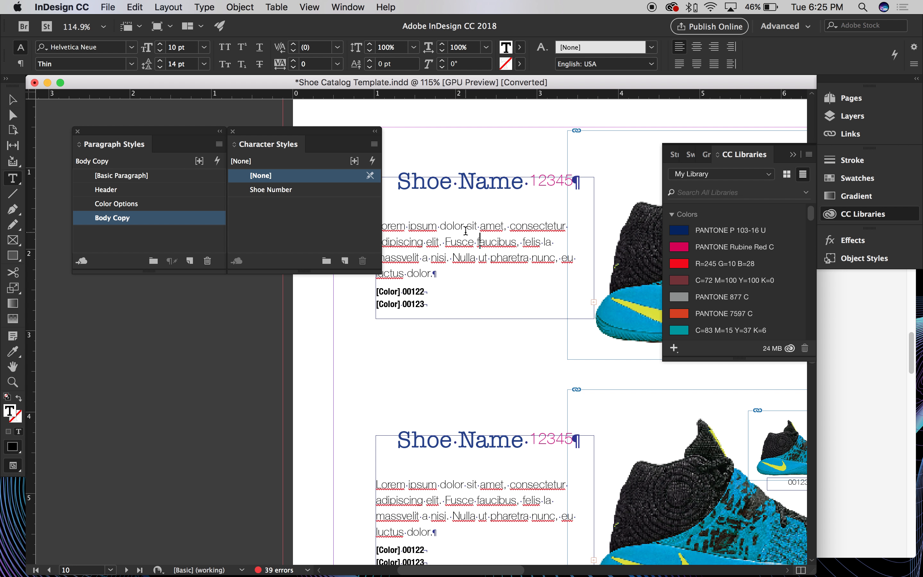
{"action": "left_click", "coordinate": [13, 99]}
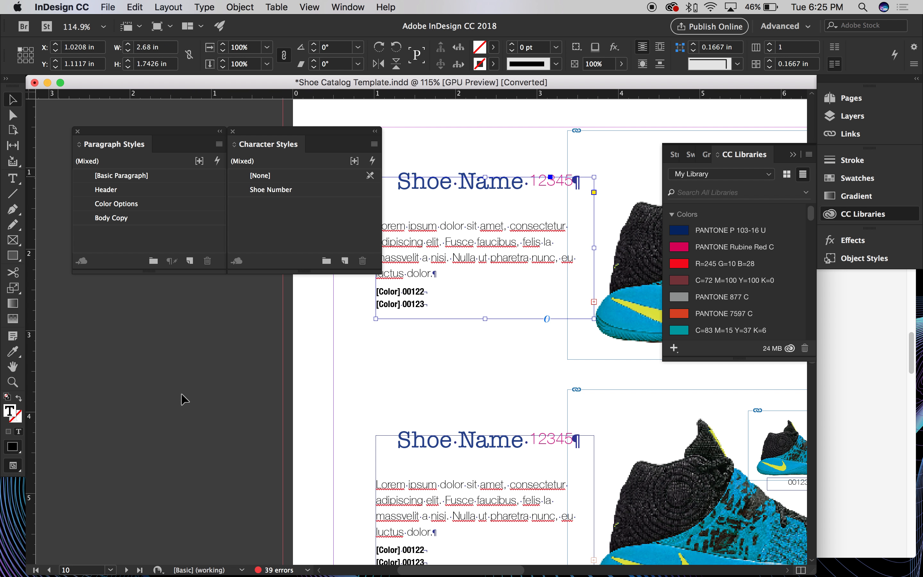
{"action": "left_click", "coordinate": [261, 451]}
{"action": "left_click_drag", "start_coordinate": [481, 383], "coordinate": [543, 389]}
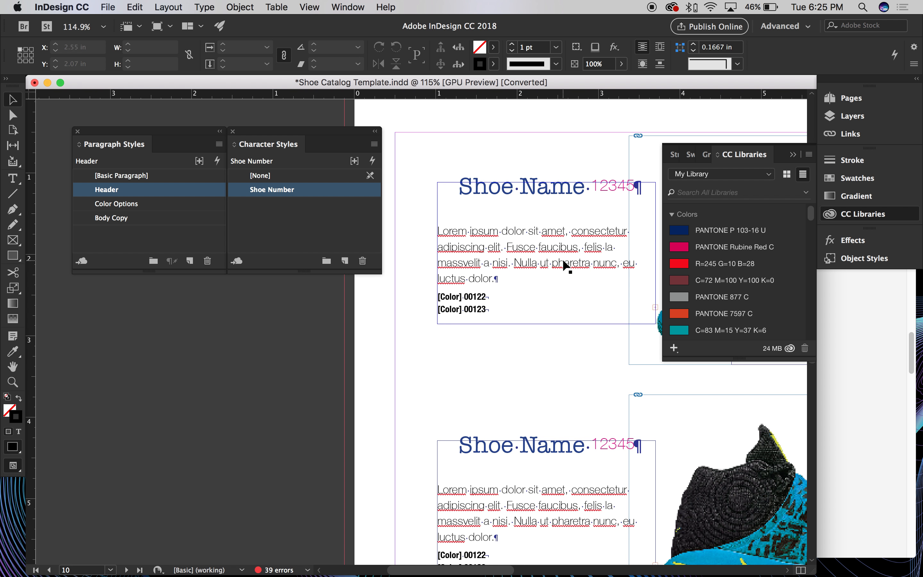
{"action": "scroll", "coordinate": [566, 250], "scroll_direction": "right", "scroll_amount": 5}
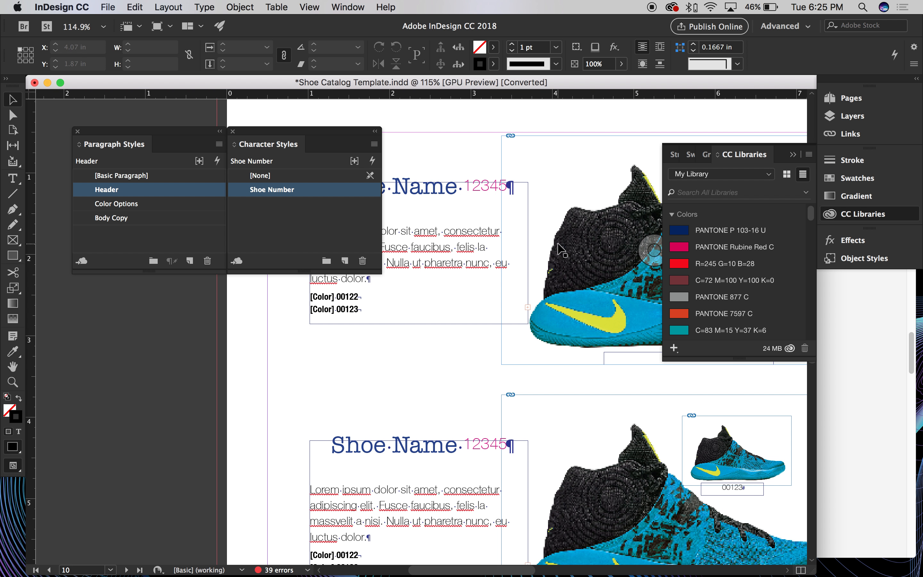
{"action": "scroll", "coordinate": [556, 234], "scroll_direction": "left", "scroll_amount": 2}
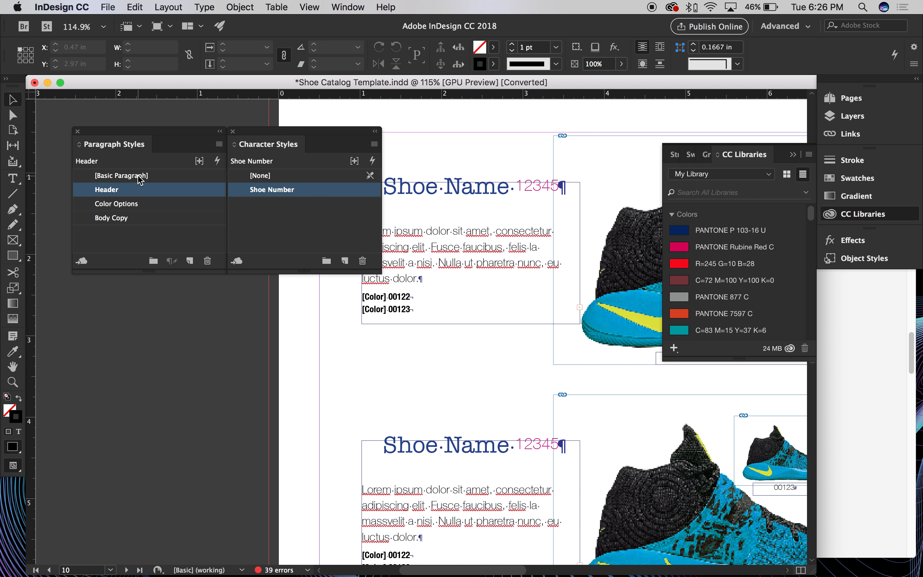
Step: Edit the Header paragraph style and set its font family to Avenir
{"action": "double_click", "coordinate": [132, 197]}
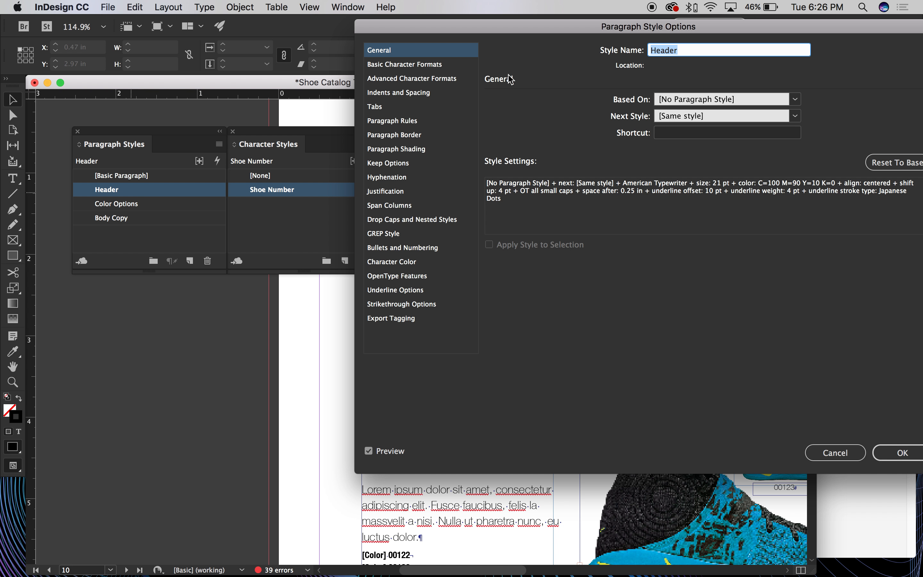
{"action": "left_click", "coordinate": [441, 92]}
{"action": "left_click_drag", "start_coordinate": [470, 34], "coordinate": [662, 95]}
{"action": "left_click", "coordinate": [528, 218]}
{"action": "left_click", "coordinate": [552, 186]}
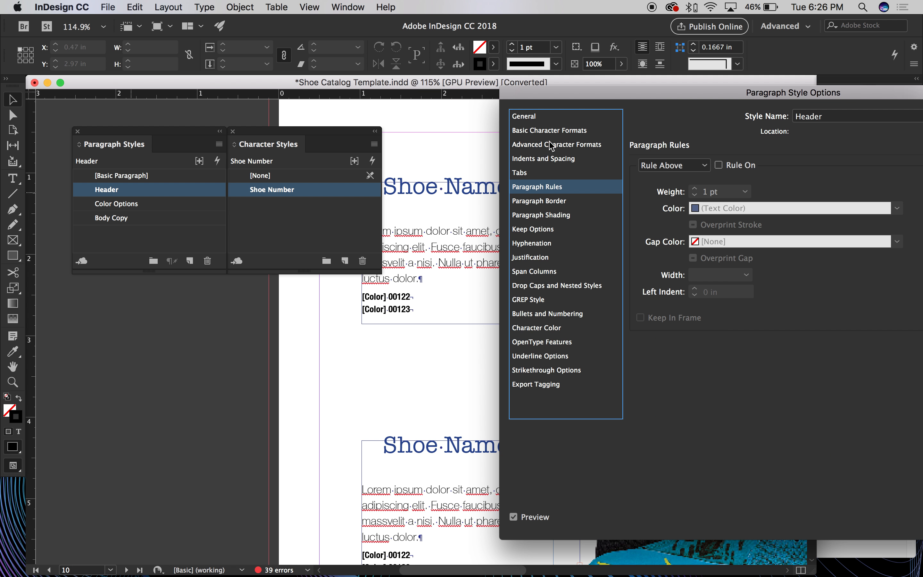
{"action": "left_click", "coordinate": [552, 144]}
{"action": "left_click", "coordinate": [553, 133]}
{"action": "left_click", "coordinate": [810, 171]}
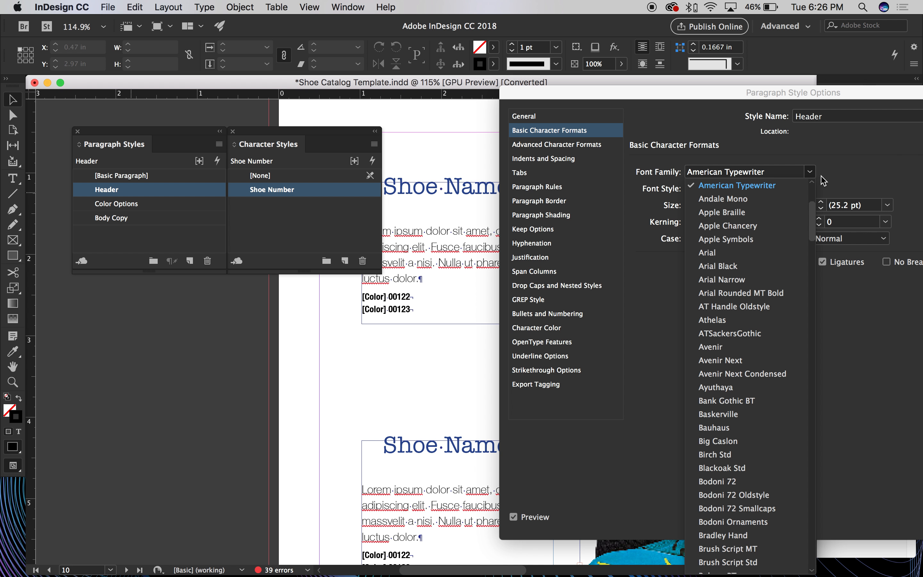
{"action": "left_click", "coordinate": [752, 266]}
{"action": "left_click", "coordinate": [810, 171]}
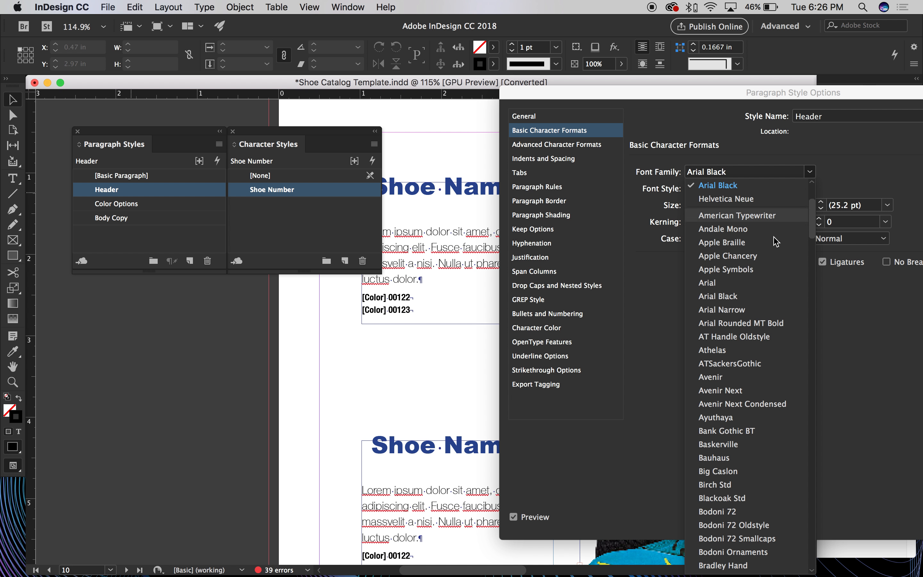
{"action": "left_click", "coordinate": [736, 377]}
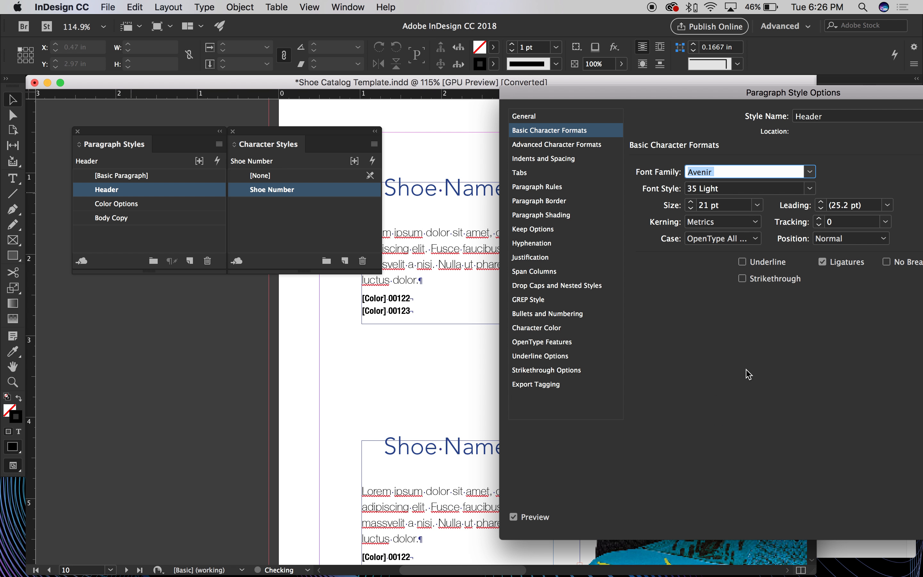
Step: Give the Header paragraph style the 35 Light font style and the All Caps case
{"action": "left_click", "coordinate": [810, 189]}
{"action": "left_click", "coordinate": [793, 205]}
{"action": "left_click", "coordinate": [755, 238]}
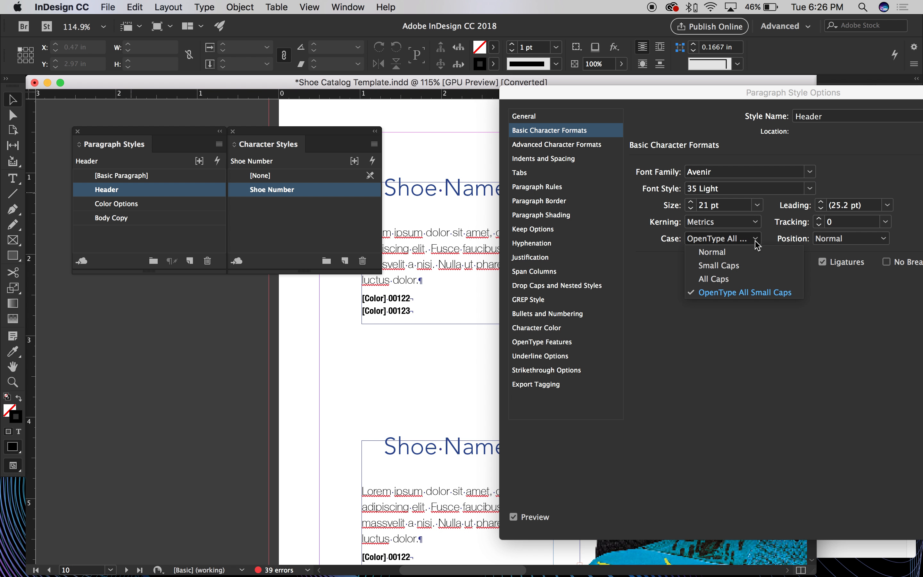
{"action": "left_click", "coordinate": [724, 252]}
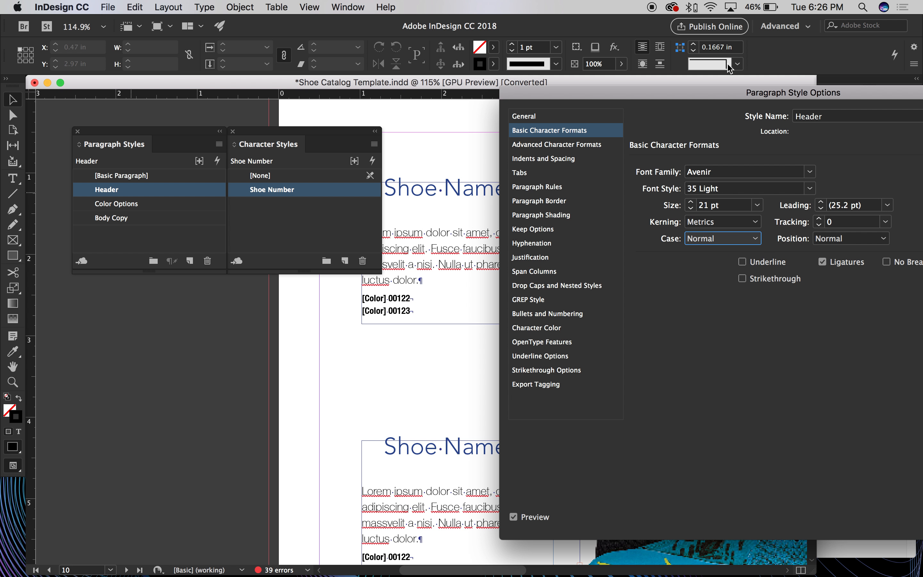
{"action": "left_click", "coordinate": [758, 238]}
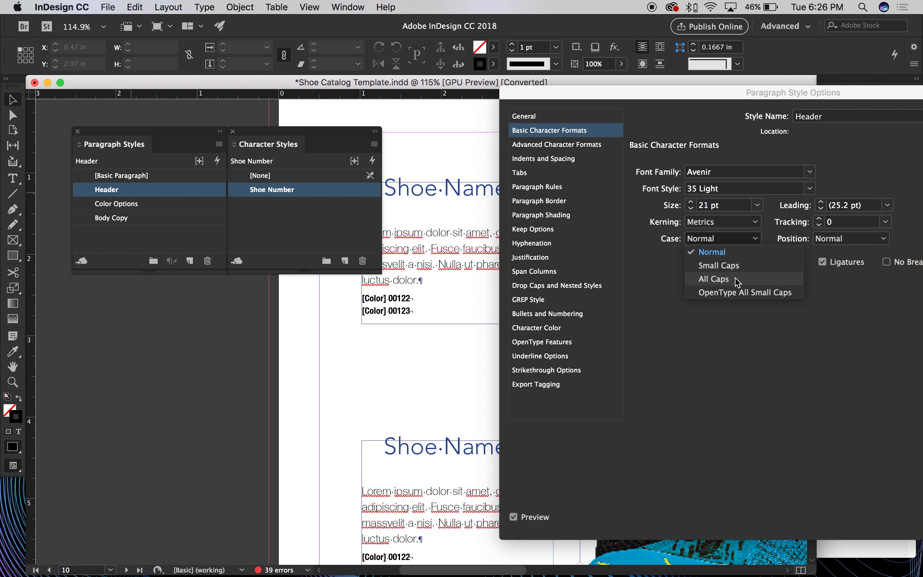
{"action": "left_click", "coordinate": [717, 277]}
{"action": "left_click_drag", "start_coordinate": [672, 95], "coordinate": [788, 66]}
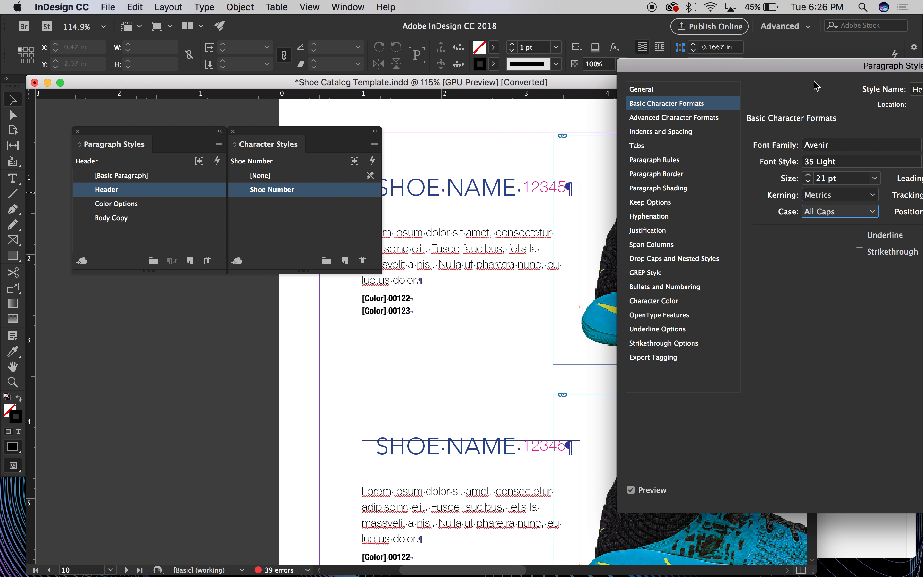
Step: Set the Header paragraph style's character color to [Black]
{"action": "left_click", "coordinate": [677, 132]}
{"action": "left_click", "coordinate": [671, 117]}
{"action": "left_click", "coordinate": [671, 104]}
{"action": "left_click_drag", "start_coordinate": [803, 70], "coordinate": [671, 66]}
{"action": "left_click", "coordinate": [559, 117]}
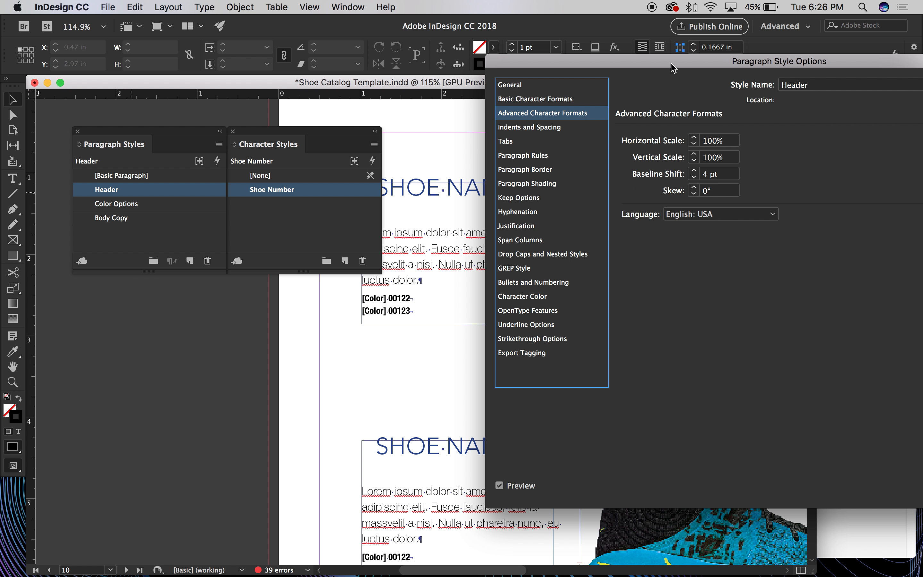
{"action": "left_click", "coordinate": [577, 129]}
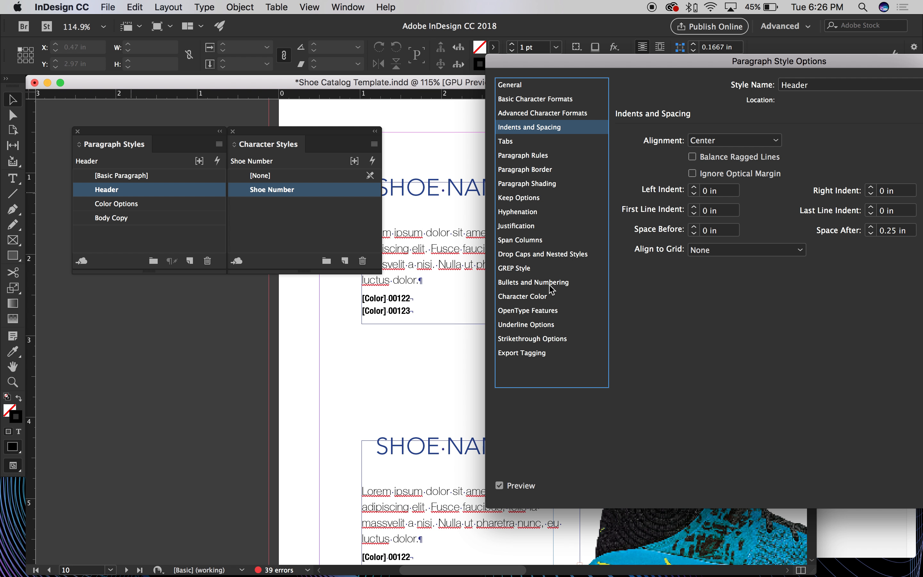
{"action": "left_click", "coordinate": [536, 296]}
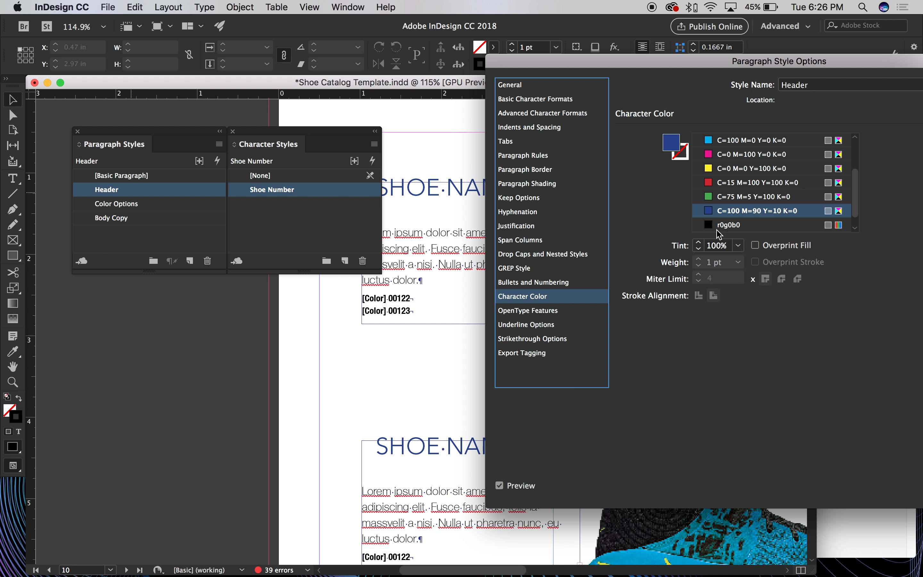
{"action": "left_click_drag", "start_coordinate": [855, 184], "coordinate": [855, 154]}
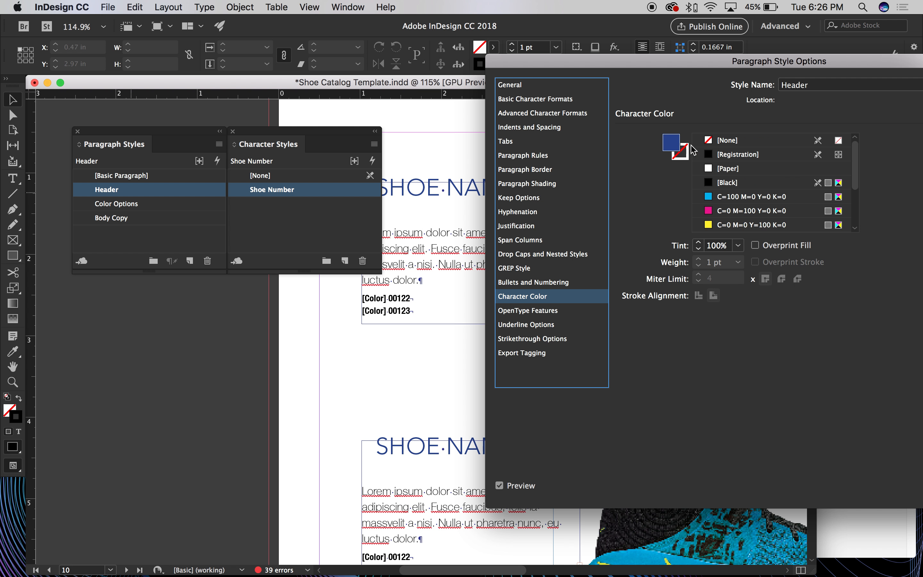
{"action": "left_click", "coordinate": [722, 187]}
{"action": "left_click_drag", "start_coordinate": [622, 64], "coordinate": [700, 57]}
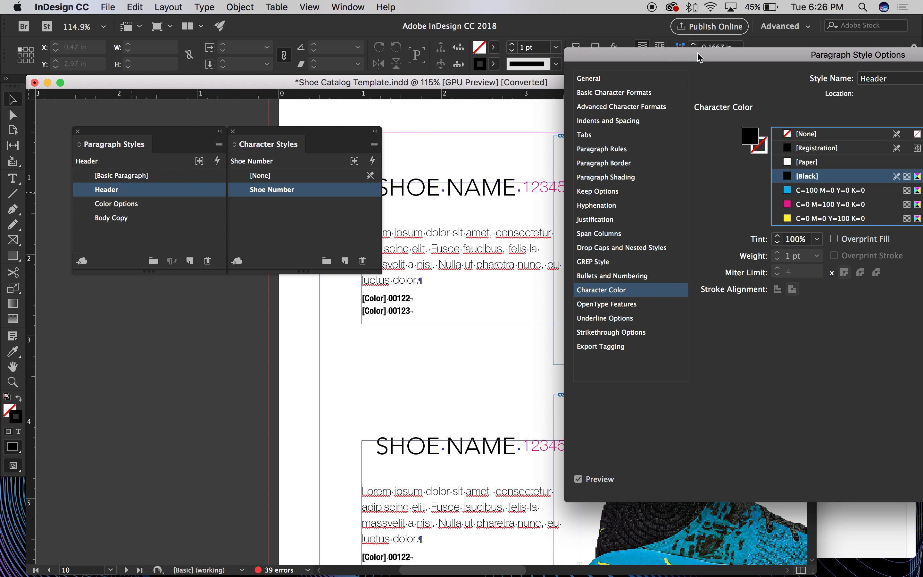
{"action": "left_click_drag", "start_coordinate": [698, 58], "coordinate": [551, 58]}
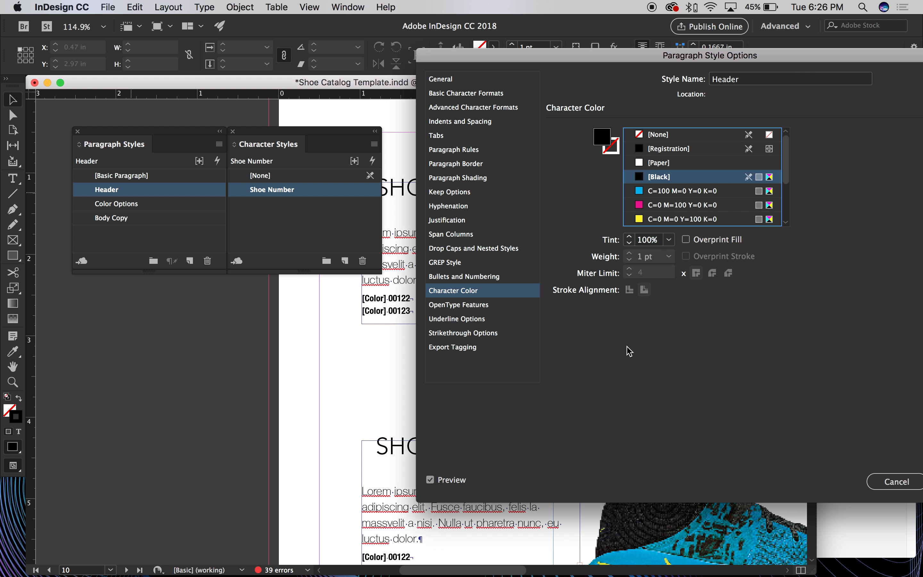
{"action": "left_click_drag", "start_coordinate": [762, 57], "coordinate": [585, 58]}
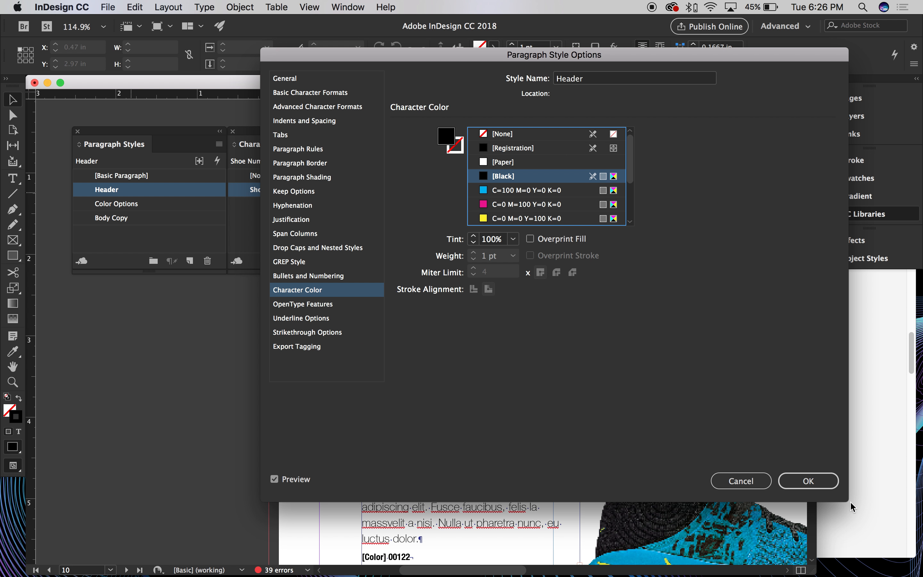
Step: Confirm the Header style changes, dock the Character Styles panel beneath the Paragraph Styles panel, and view the page at 100%
{"action": "left_click", "coordinate": [809, 486]}
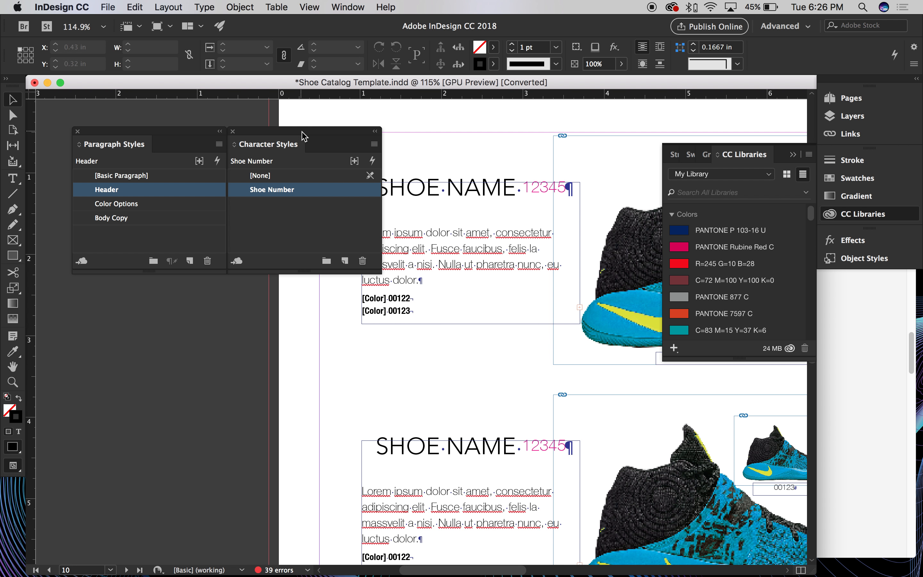
{"action": "left_click_drag", "start_coordinate": [306, 131], "coordinate": [191, 273]}
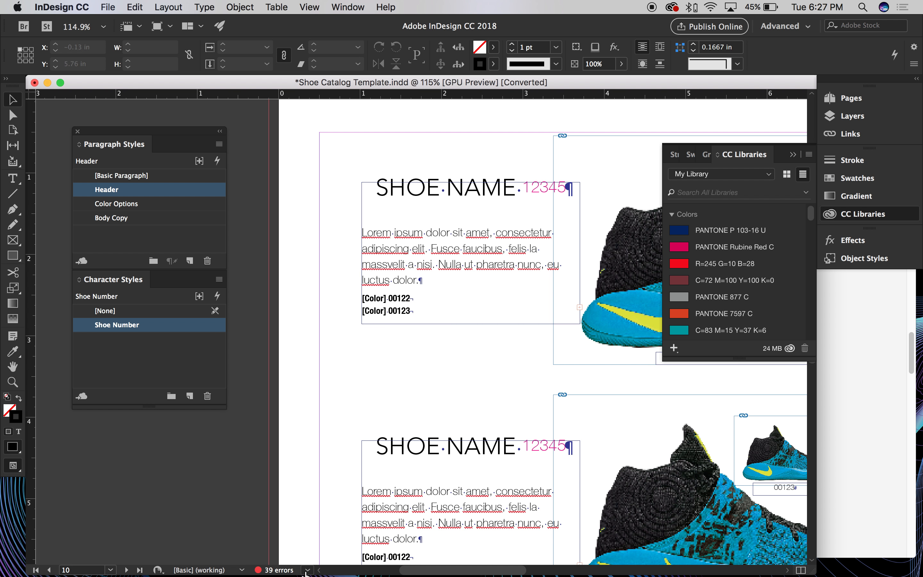
{"action": "key", "text": "super+1"}
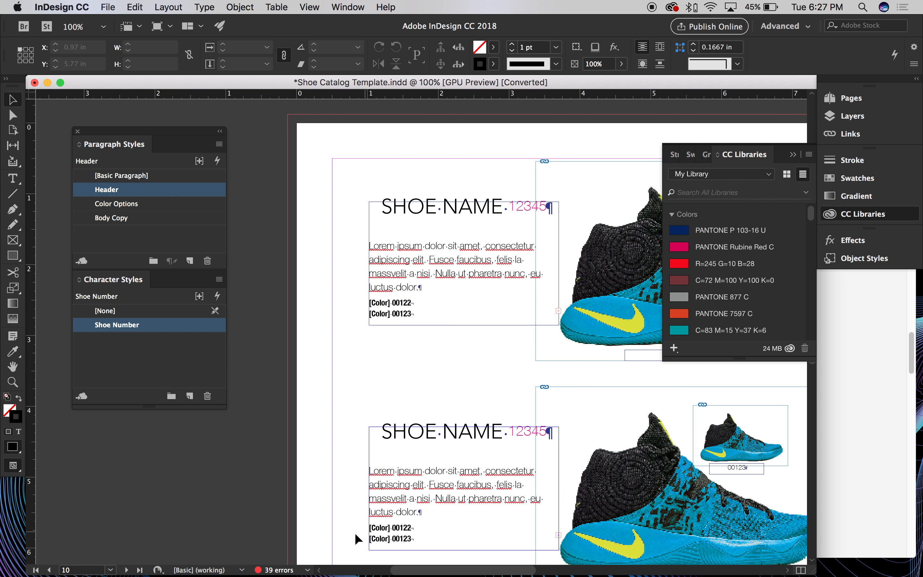
Step: Open the Preflight report for the catalog and place it over the style lists, clear of the page
{"action": "left_click", "coordinate": [306, 569]}
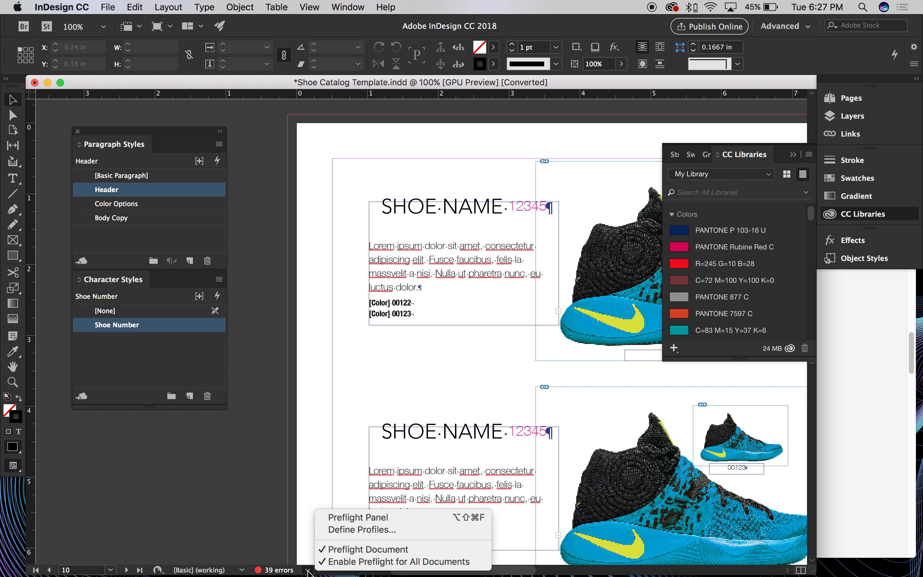
{"action": "left_click", "coordinate": [358, 519]}
{"action": "left_click_drag", "start_coordinate": [461, 192], "coordinate": [104, 108]}
{"action": "left_click", "coordinate": [95, 244]}
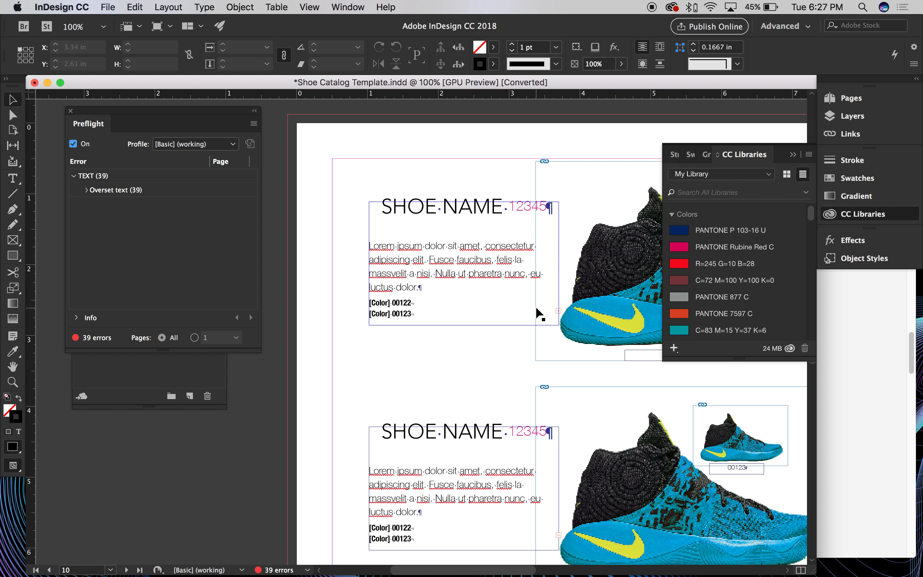
{"action": "scroll", "coordinate": [535, 306], "scroll_direction": "right", "scroll_amount": 10}
{"action": "scroll", "coordinate": [535, 304], "scroll_direction": "right", "scroll_amount": 5}
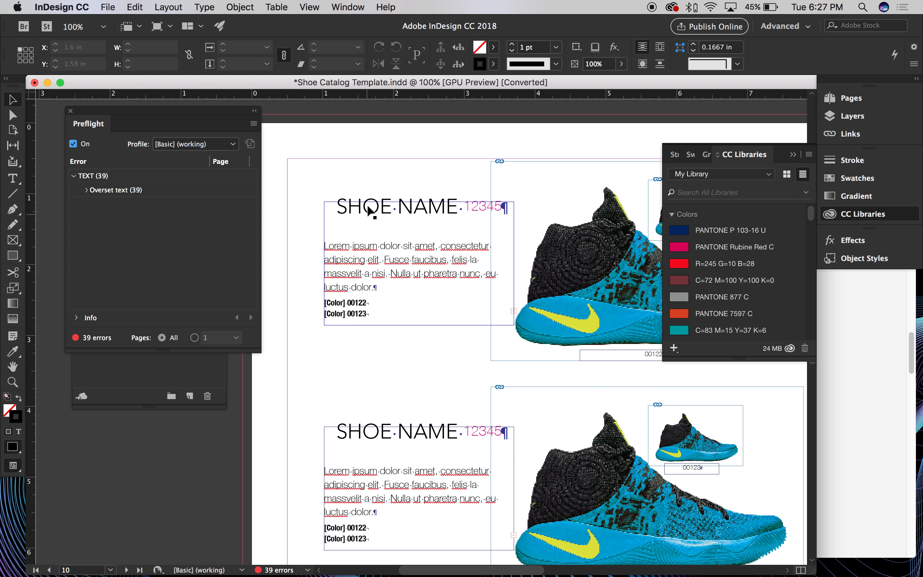
Step: Expand the overset text errors and jump to the first listed text frame on page 1 to inspect its surroundings
{"action": "left_click", "coordinate": [86, 190]}
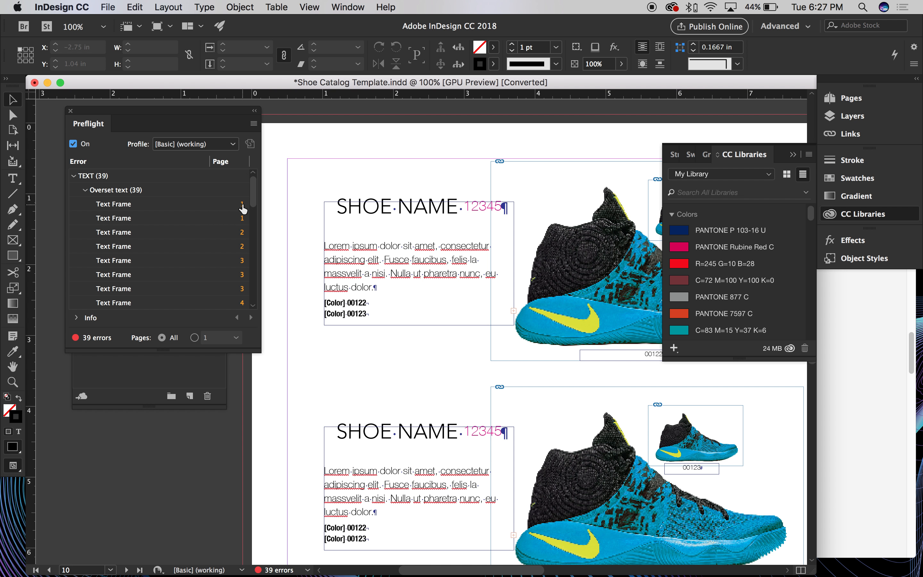
{"action": "left_click", "coordinate": [243, 209]}
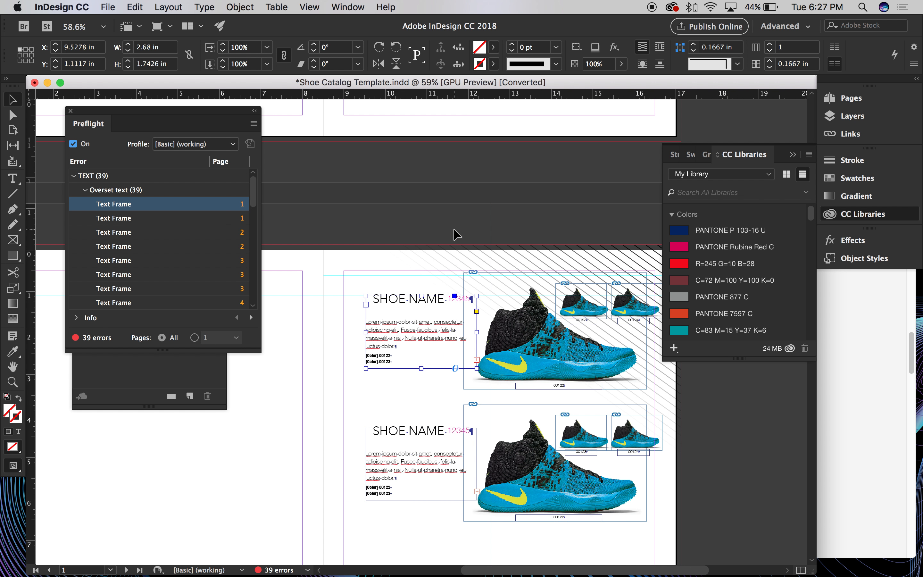
{"action": "scroll", "coordinate": [495, 266], "scroll_direction": "left", "scroll_amount": 5}
{"action": "scroll", "coordinate": [496, 267], "scroll_direction": "up", "scroll_amount": 2}
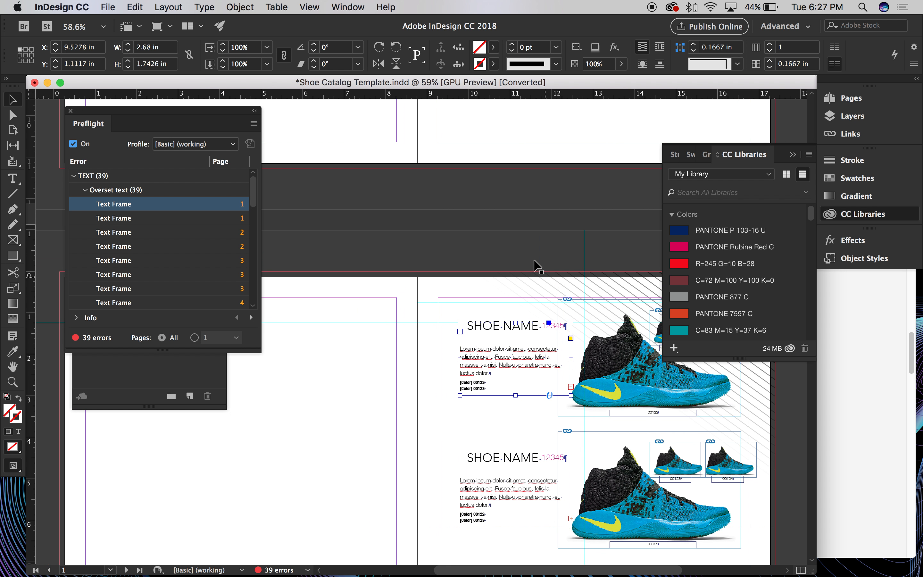
{"action": "scroll", "coordinate": [538, 268], "scroll_direction": "up", "scroll_amount": 5}
{"action": "scroll", "coordinate": [538, 268], "scroll_direction": "left", "scroll_amount": 3}
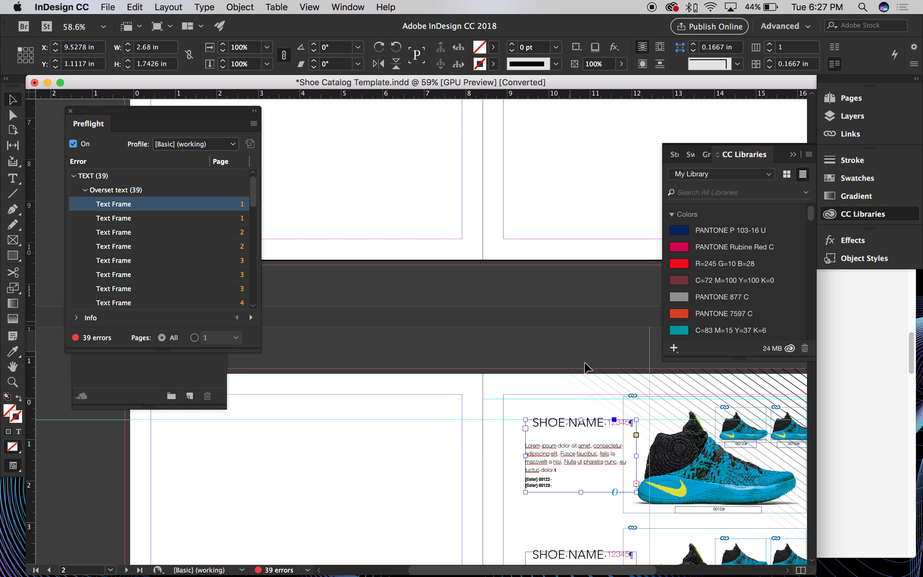
{"action": "scroll", "coordinate": [539, 284], "scroll_direction": "down", "scroll_amount": 5}
{"action": "scroll", "coordinate": [539, 284], "scroll_direction": "right", "scroll_amount": 2}
{"action": "scroll", "coordinate": [466, 158], "scroll_direction": "down", "scroll_amount": 1}
{"action": "scroll", "coordinate": [465, 135], "scroll_direction": "up", "scroll_amount": 1}
{"action": "left_click", "coordinate": [484, 163]}
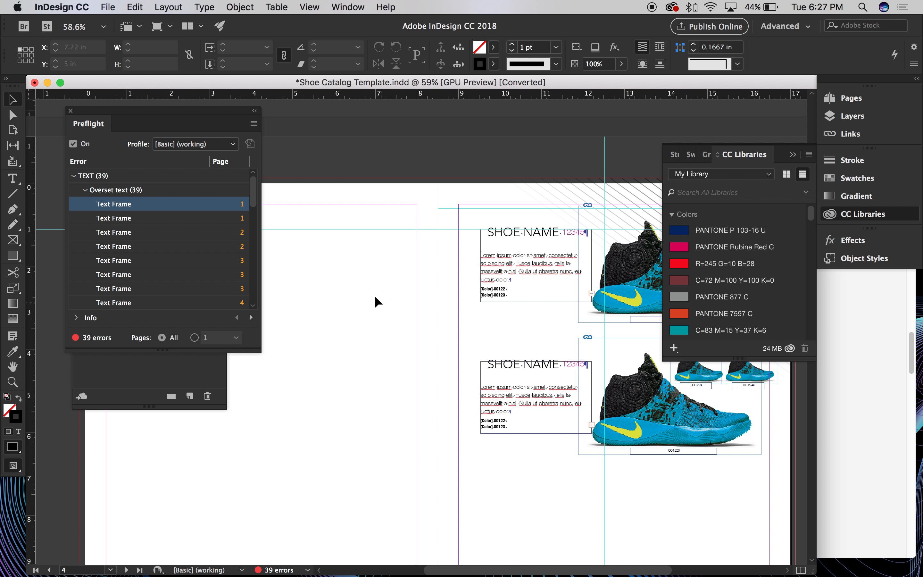
Step: Edit the Header paragraph style and set its Space After to 0.125 in
{"action": "left_click", "coordinate": [157, 377]}
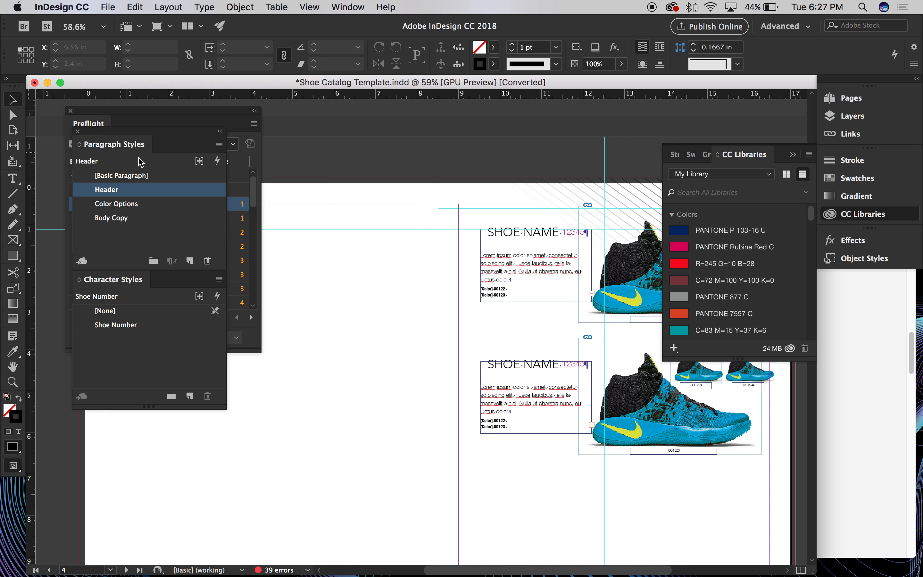
{"action": "double_click", "coordinate": [127, 190]}
{"action": "left_click_drag", "start_coordinate": [550, 72], "coordinate": [508, 332]}
{"action": "left_click", "coordinate": [323, 406]}
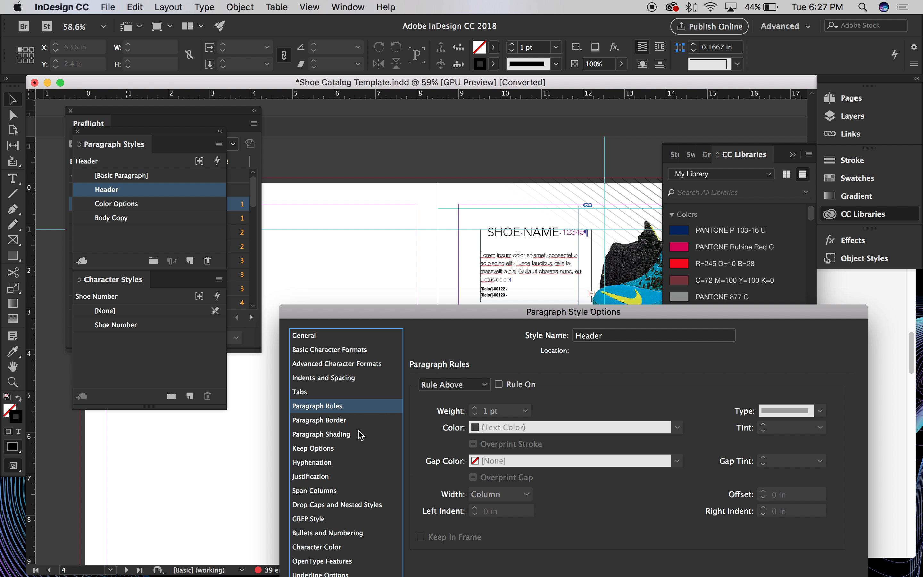
{"action": "left_click", "coordinate": [342, 419]}
{"action": "left_click", "coordinate": [332, 378]}
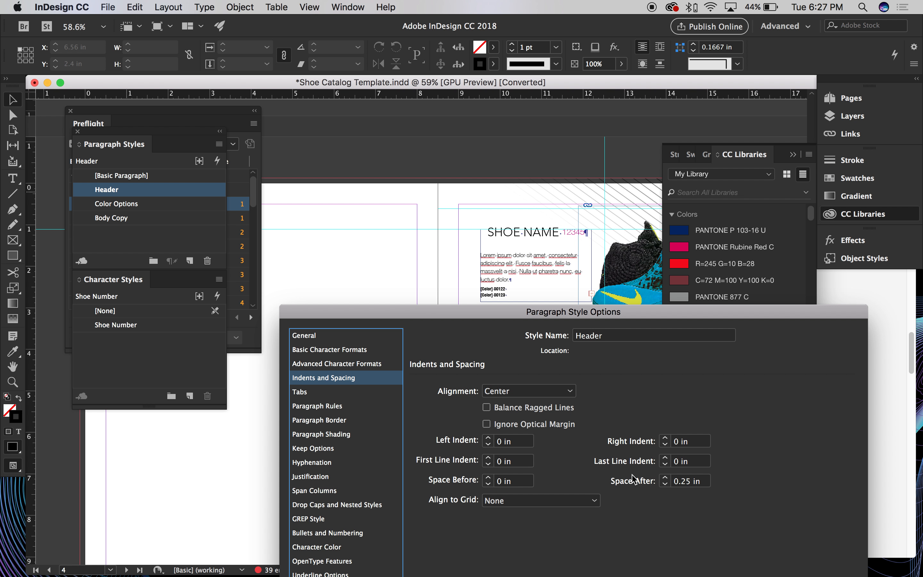
{"action": "left_click", "coordinate": [664, 485]}
{"action": "left_click", "coordinate": [665, 485]}
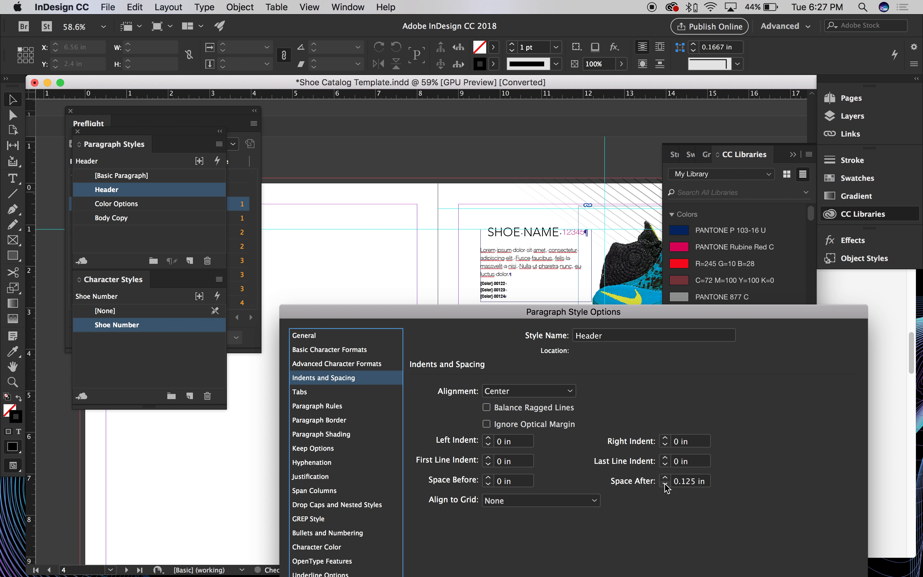
{"action": "left_click_drag", "start_coordinate": [595, 314], "coordinate": [534, 316]}
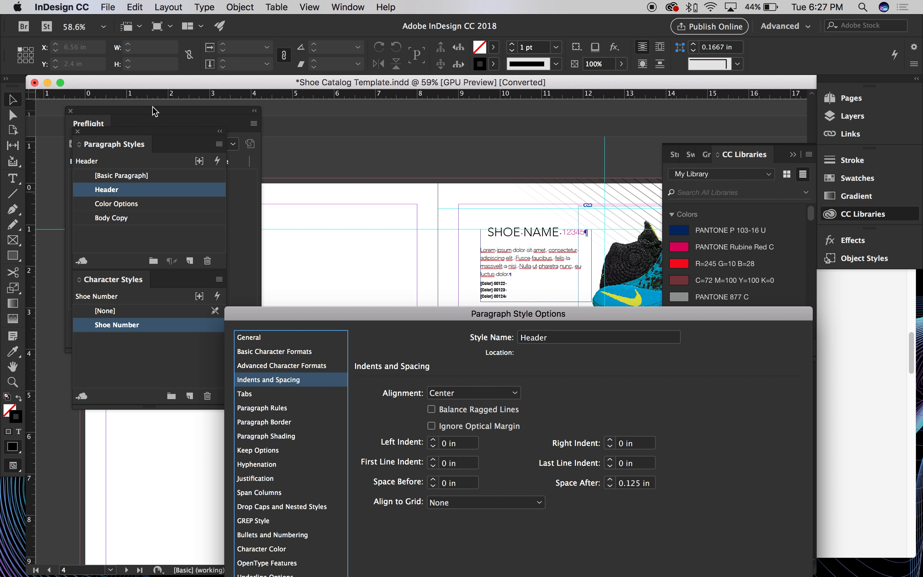
{"action": "left_click_drag", "start_coordinate": [364, 324], "coordinate": [367, 93]}
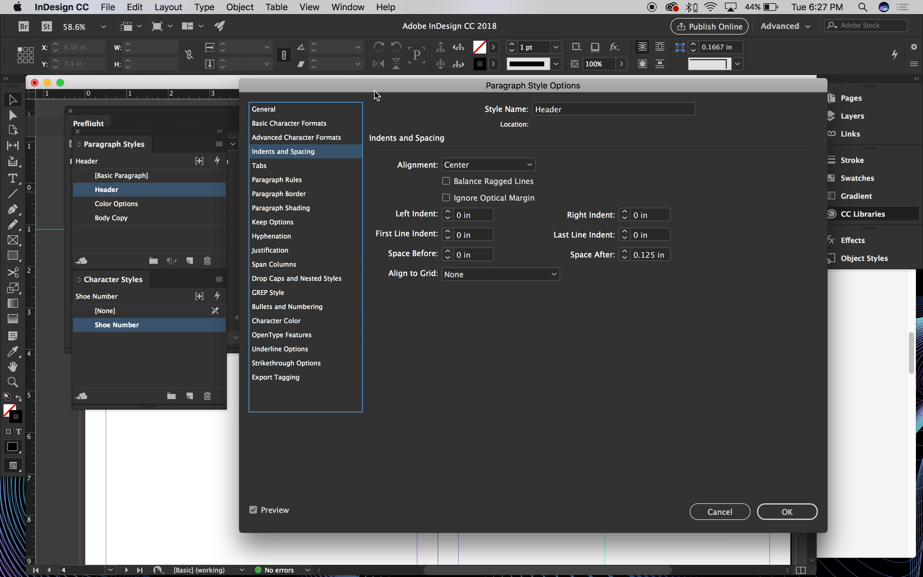
{"action": "left_click", "coordinate": [774, 508]}
Step: Close the Preflight report and display page 10 at 75% zoom
{"action": "mouse_move", "coordinate": [197, 114]}
{"action": "left_mouse_down"}
{"action": "mouse_move", "coordinate": [381, 124]}
{"action": "mouse_move", "coordinate": [183, 125]}
{"action": "left_mouse_up"}
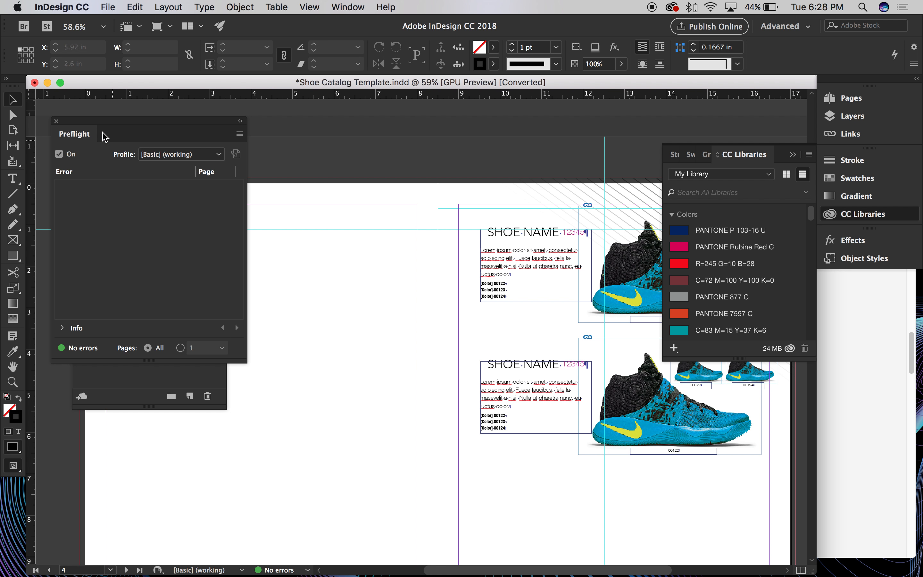
{"action": "left_click", "coordinate": [56, 121]}
{"action": "scroll", "coordinate": [427, 519], "scroll_direction": "down", "scroll_amount": 10}
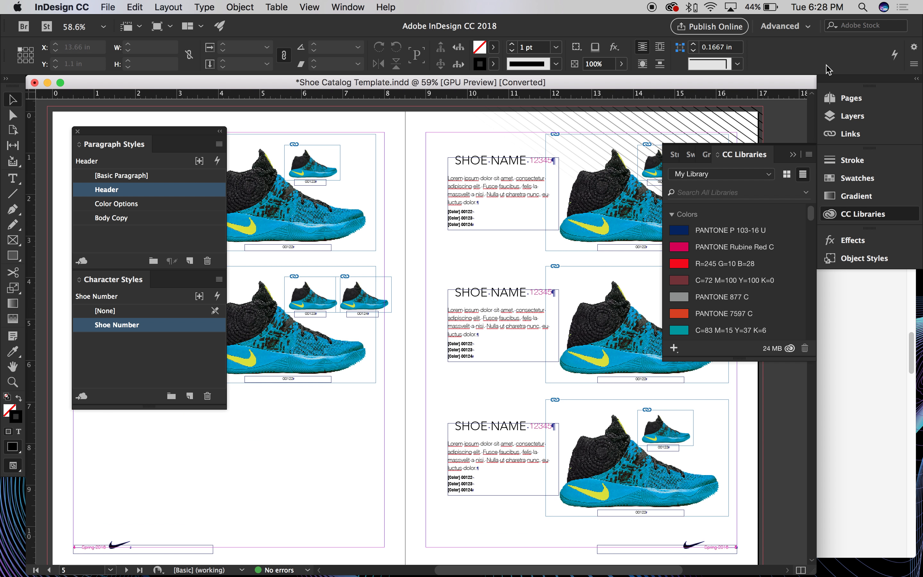
{"action": "left_click", "coordinate": [833, 98]}
{"action": "scroll", "coordinate": [740, 305], "scroll_direction": "down", "scroll_amount": 5}
{"action": "double_click", "coordinate": [722, 333]}
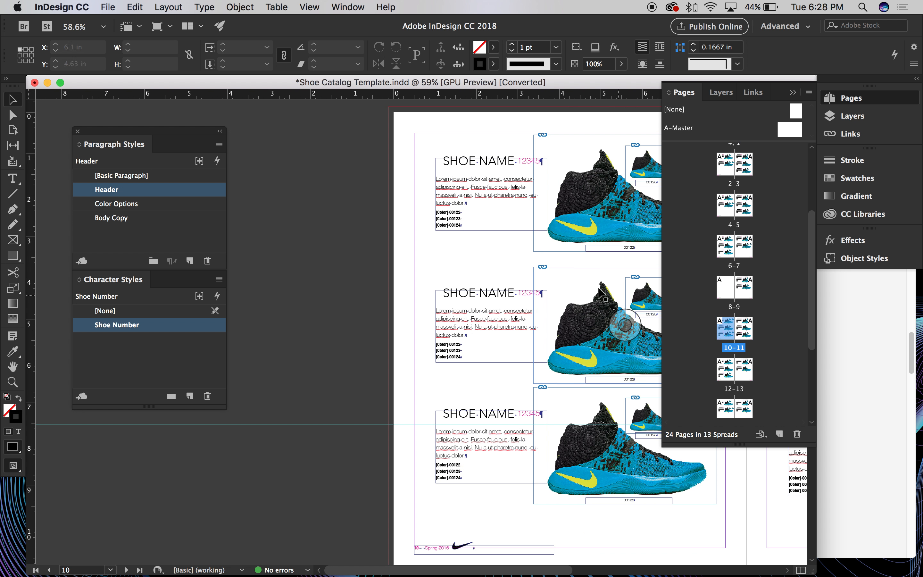
{"action": "key", "text": "super+equal"}
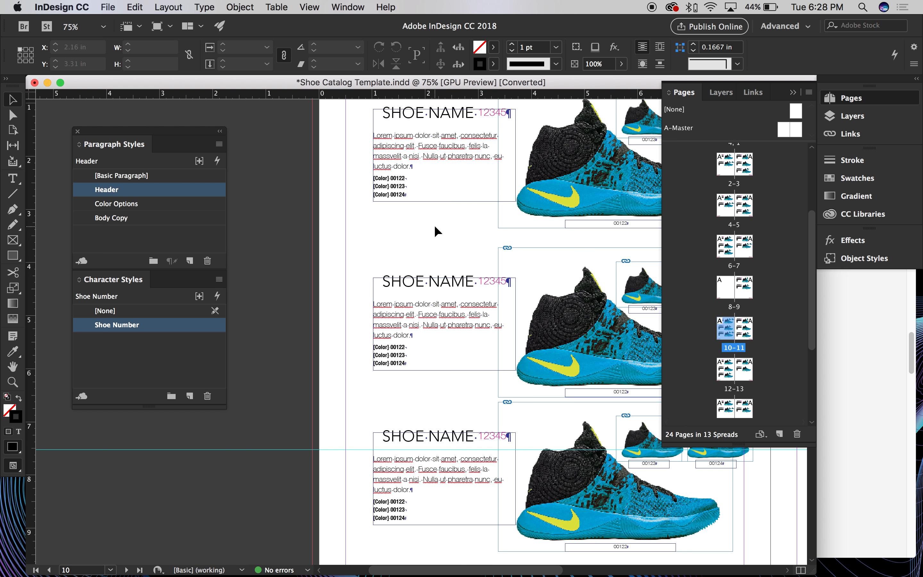
{"action": "left_click_drag", "start_coordinate": [433, 225], "coordinate": [413, 270]}
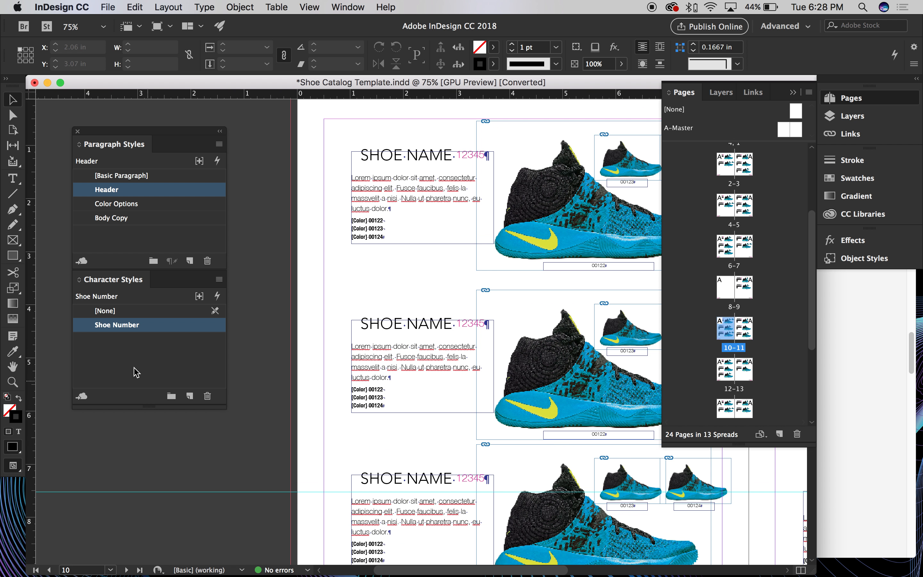
Step: Review the Body Copy style's settings and check which paragraph style the [Color] lines under the first shoe use
{"action": "double_click", "coordinate": [114, 217]}
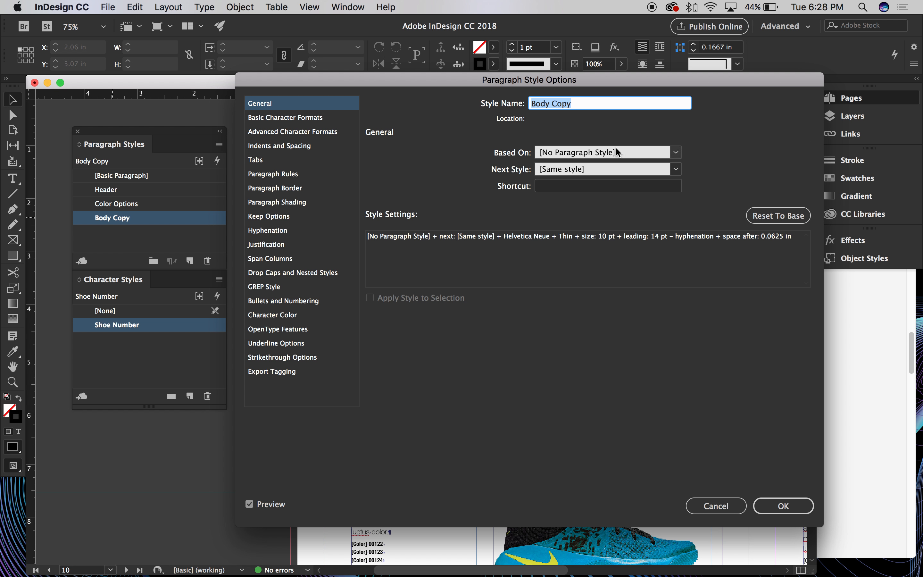
{"action": "left_click", "coordinate": [761, 506]}
{"action": "double_click", "coordinate": [378, 178]}
{"action": "left_click_drag", "start_coordinate": [352, 223], "coordinate": [386, 237]}
{"action": "left_click", "coordinate": [353, 220]}
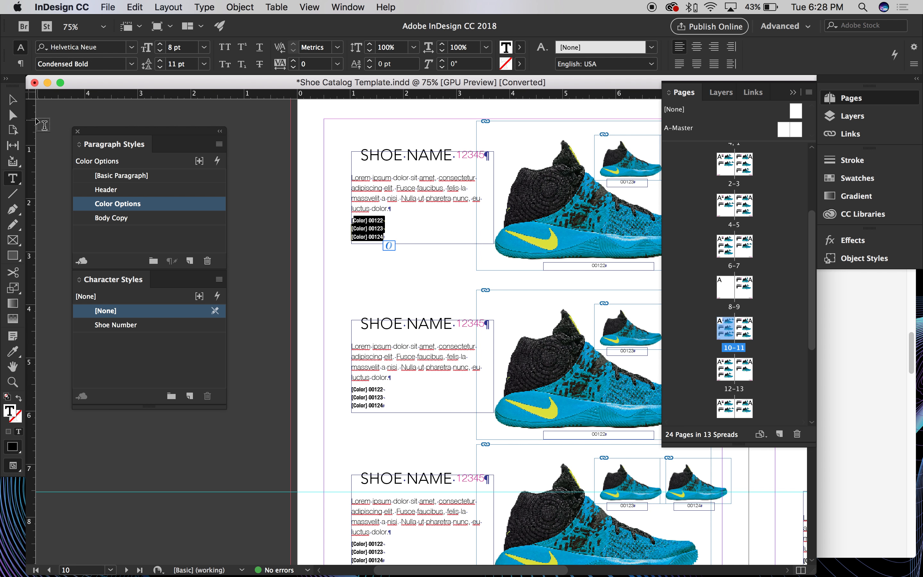
{"action": "left_click", "coordinate": [12, 100]}
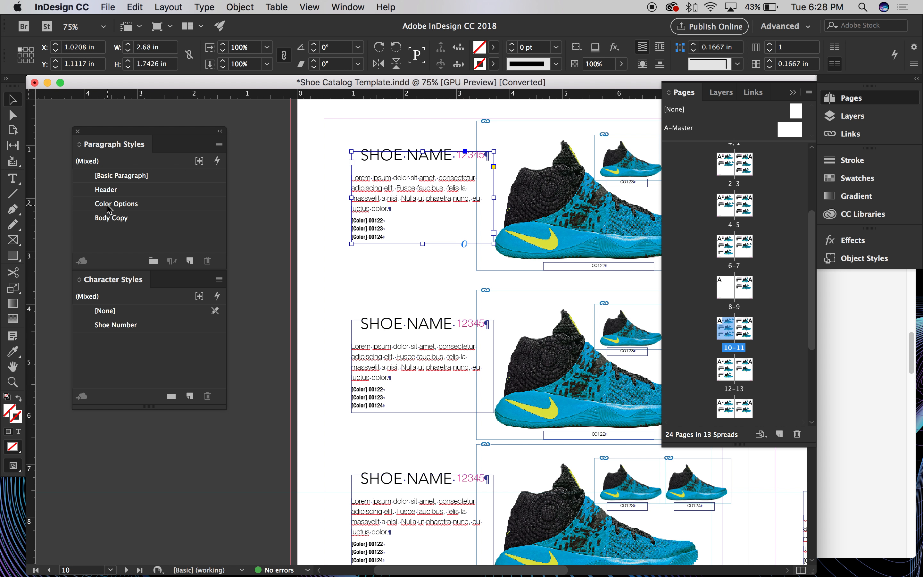
{"action": "double_click", "coordinate": [357, 220]}
{"action": "triple_click", "coordinate": [377, 236]}
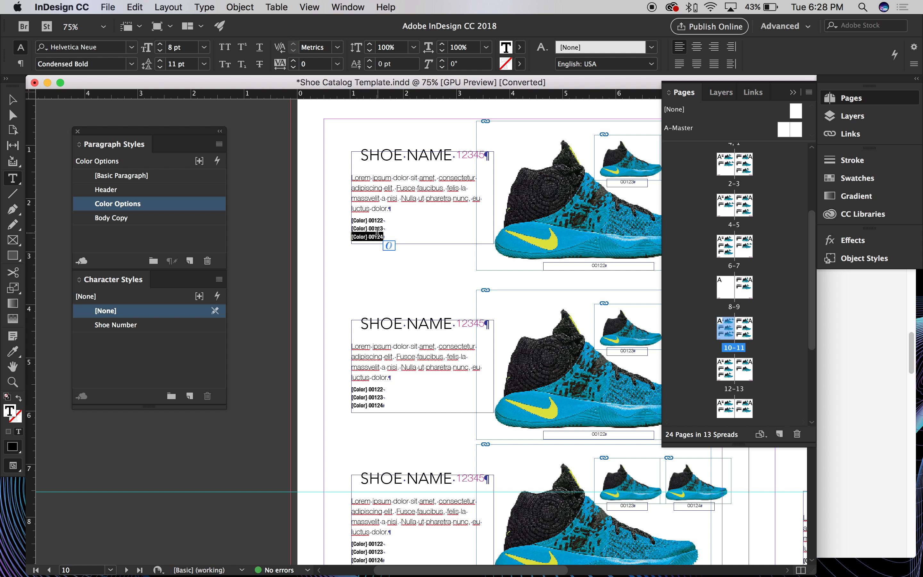
{"action": "left_click", "coordinate": [13, 100]}
{"action": "left_click", "coordinate": [286, 174]}
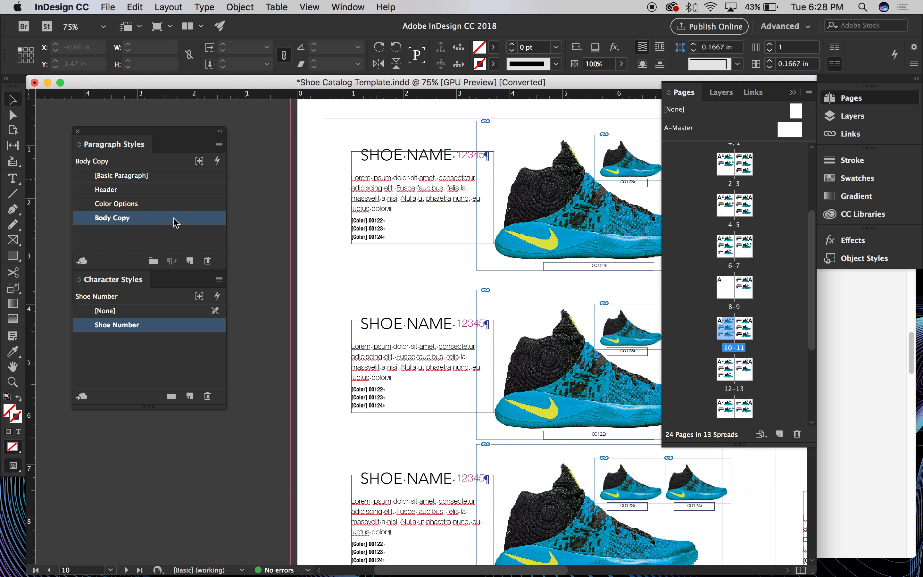
Step: Edit the Color Options paragraph style and set its font family to Bauhaus
{"action": "double_click", "coordinate": [151, 206]}
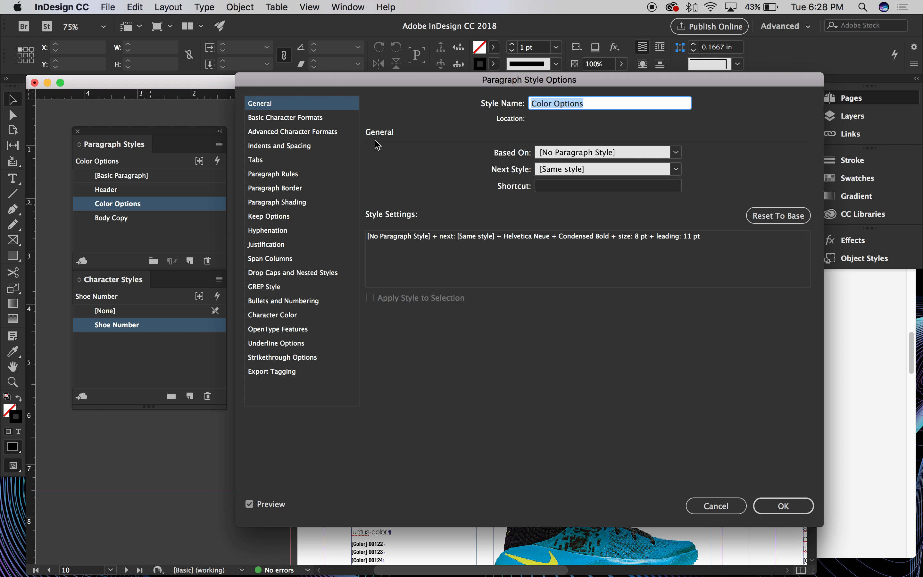
{"action": "left_click_drag", "start_coordinate": [401, 83], "coordinate": [733, 99]}
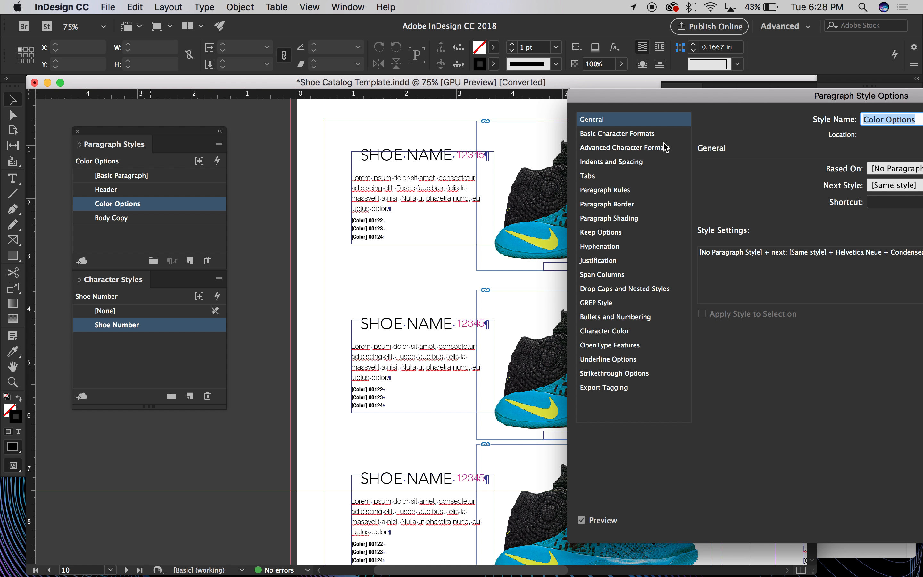
{"action": "left_click", "coordinate": [654, 136]}
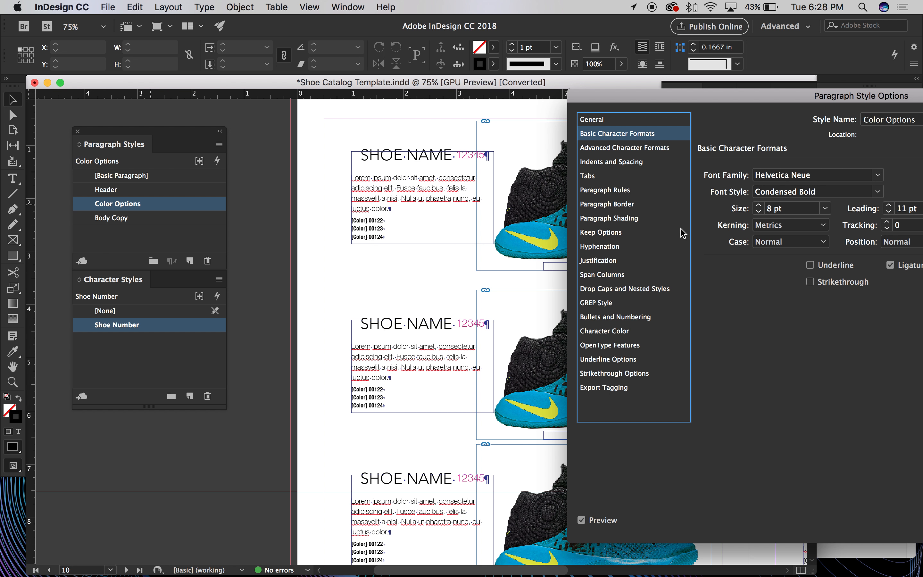
{"action": "left_click", "coordinate": [818, 176]}
{"action": "left_click", "coordinate": [878, 174]}
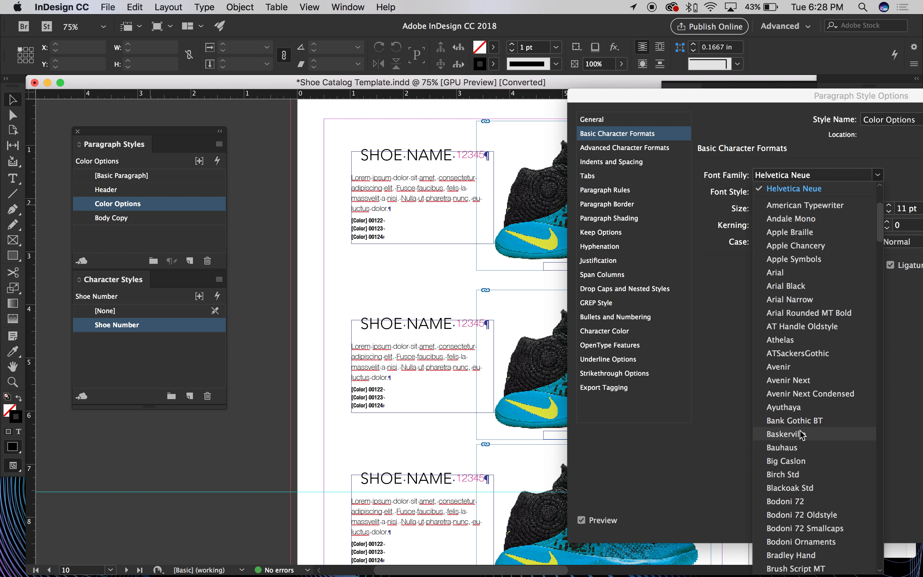
{"action": "left_click", "coordinate": [801, 448]}
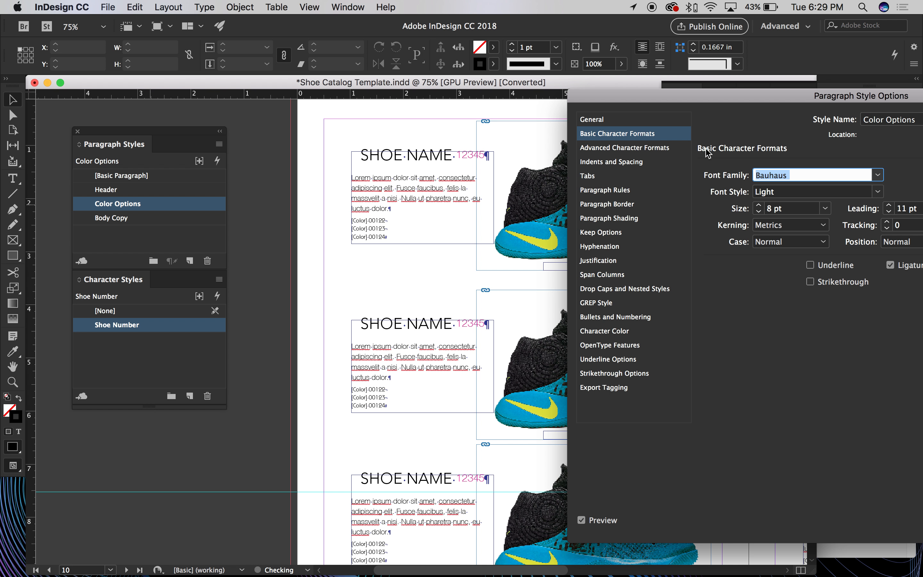
Step: Set the Color Options paragraph style's font style to Medium and apply the change
{"action": "left_click_drag", "start_coordinate": [765, 96], "coordinate": [632, 98]}
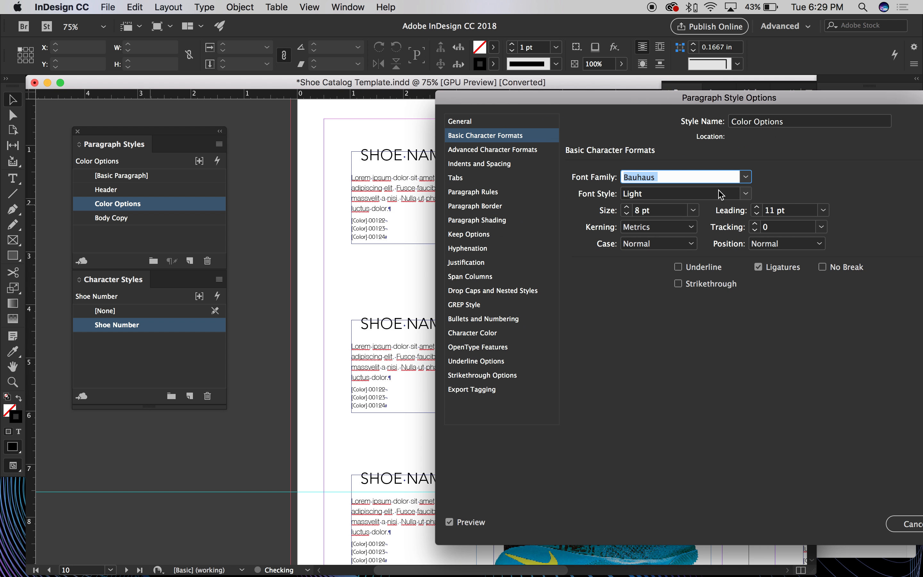
{"action": "left_click", "coordinate": [746, 194]}
{"action": "left_click", "coordinate": [669, 235]}
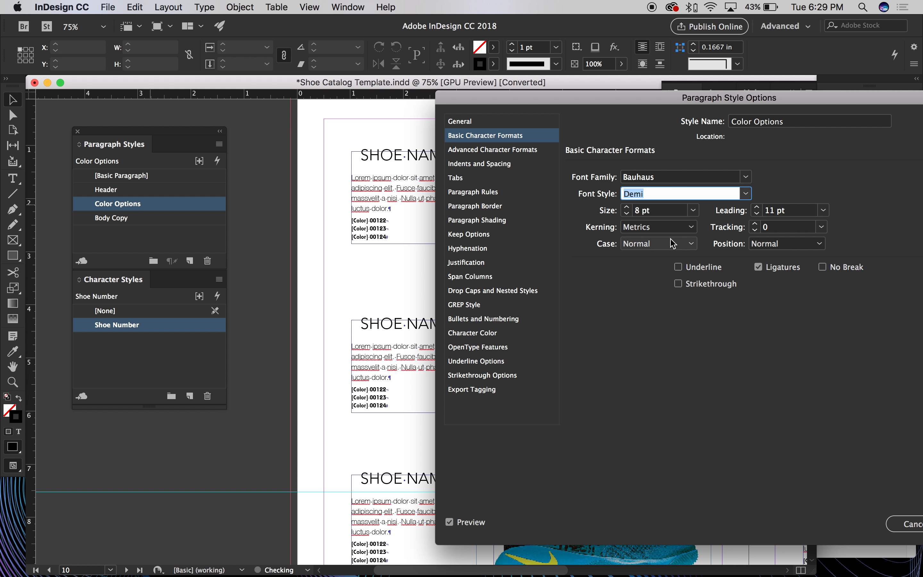
{"action": "left_click", "coordinate": [745, 194]}
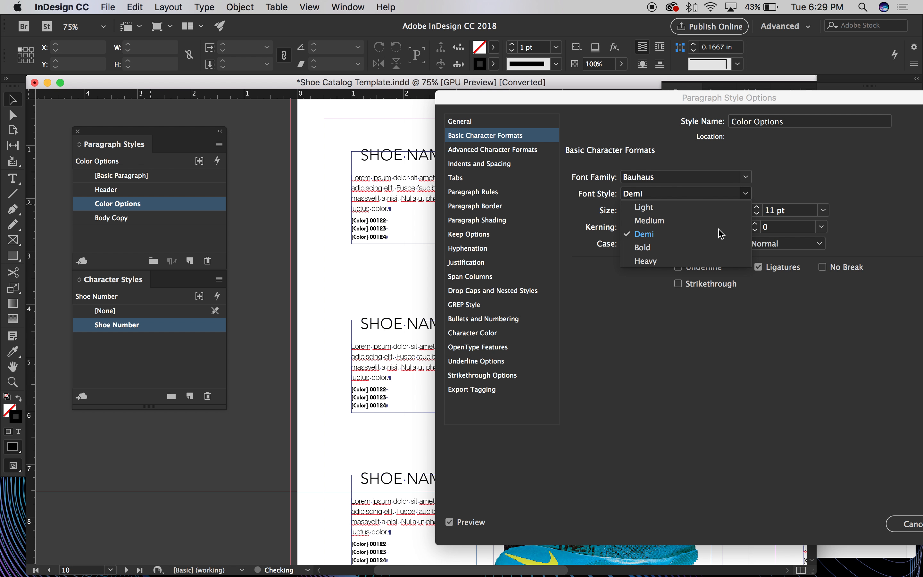
{"action": "left_click", "coordinate": [662, 225]}
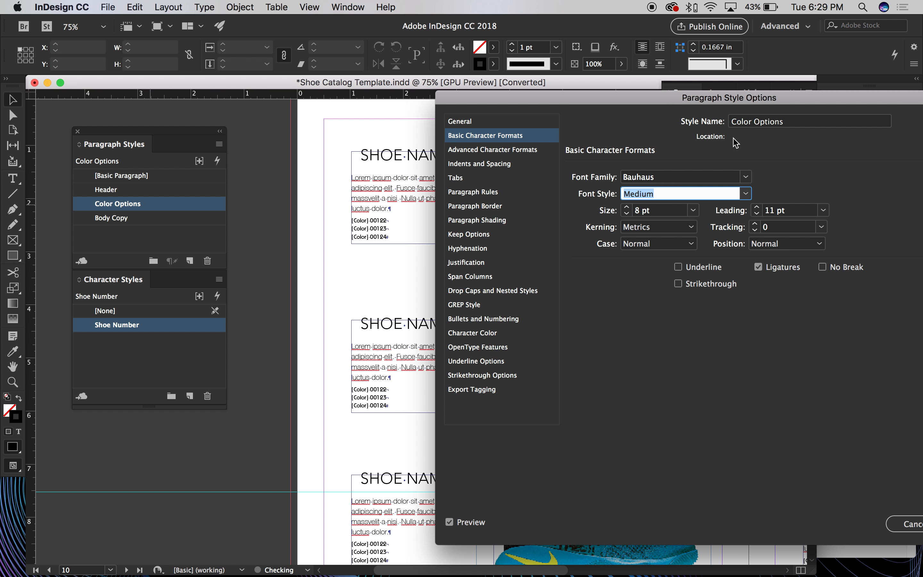
{"action": "left_click_drag", "start_coordinate": [688, 96], "coordinate": [507, 21]}
{"action": "left_click", "coordinate": [803, 447]}
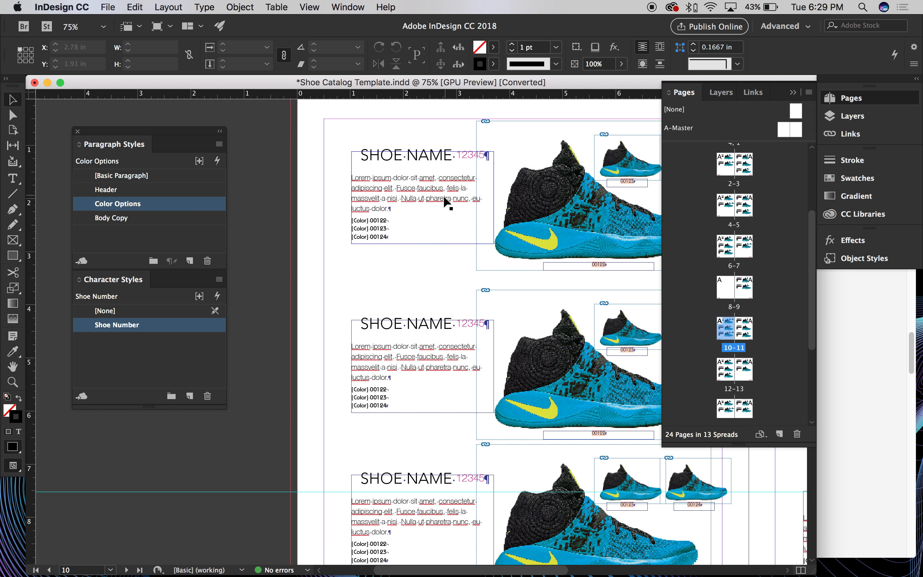
{"action": "key", "text": "super+minus"}
{"action": "key", "text": "super+equal"}
{"action": "left_click_drag", "start_coordinate": [397, 263], "coordinate": [362, 265]}
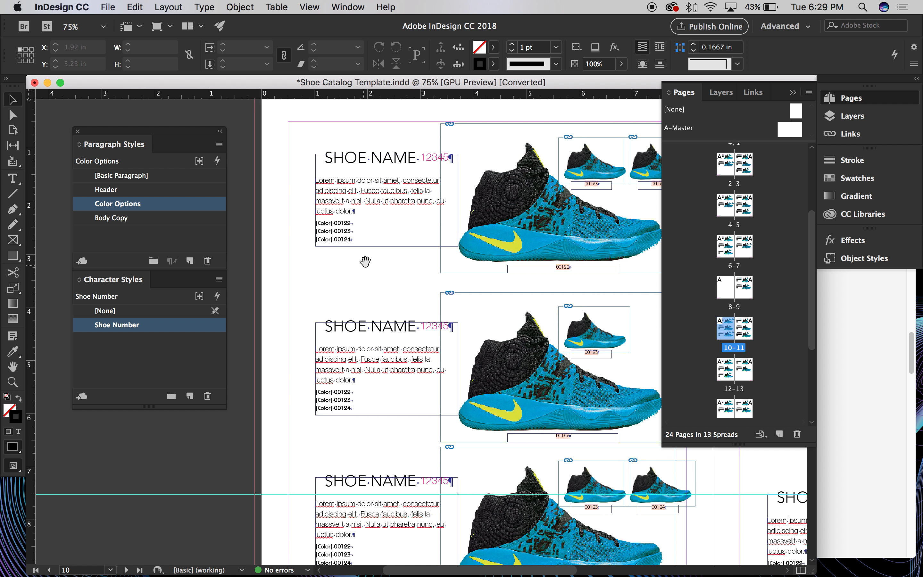
{"action": "left_click", "coordinate": [334, 166]}
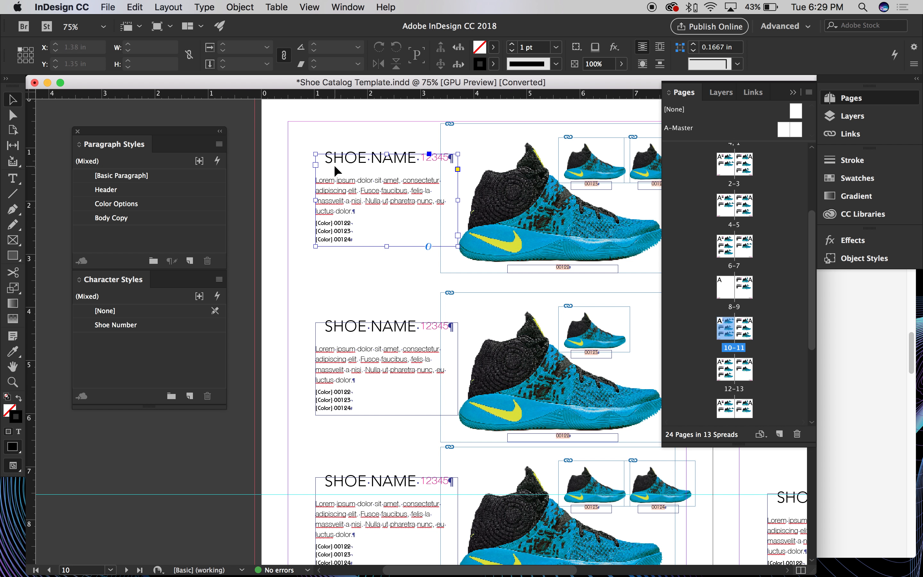
{"action": "double_click", "coordinate": [150, 190]}
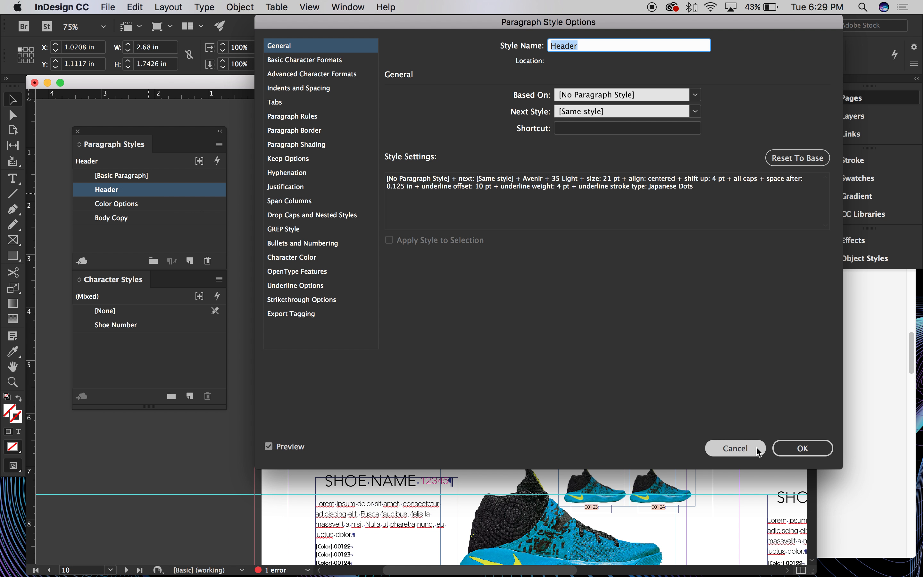
{"action": "left_click", "coordinate": [755, 448]}
{"action": "left_click", "coordinate": [278, 274]}
{"action": "key", "text": "ctrl+z"}
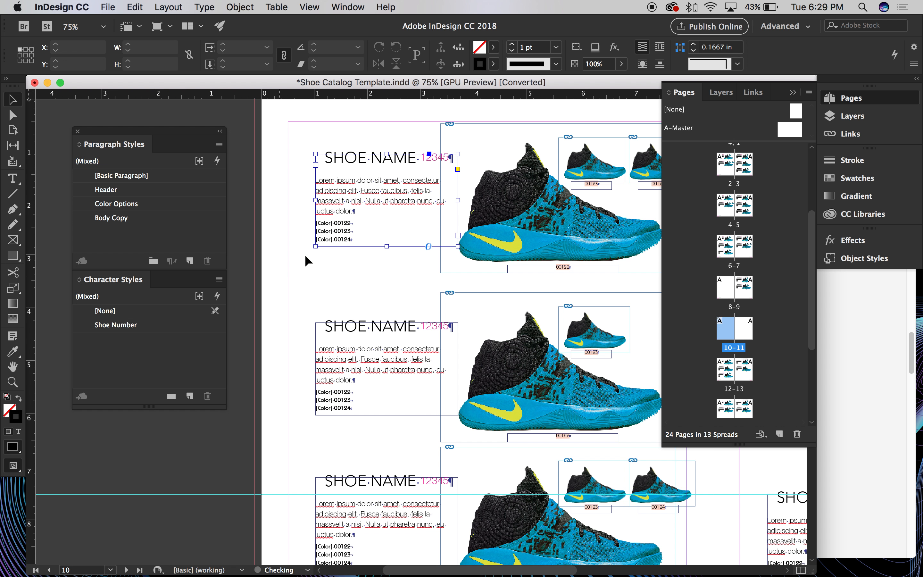
Step: With nothing selected, open the Header paragraph style and examine its character format, indent, tab and paragraph rule settings
{"action": "left_click", "coordinate": [293, 236]}
{"action": "double_click", "coordinate": [112, 190]}
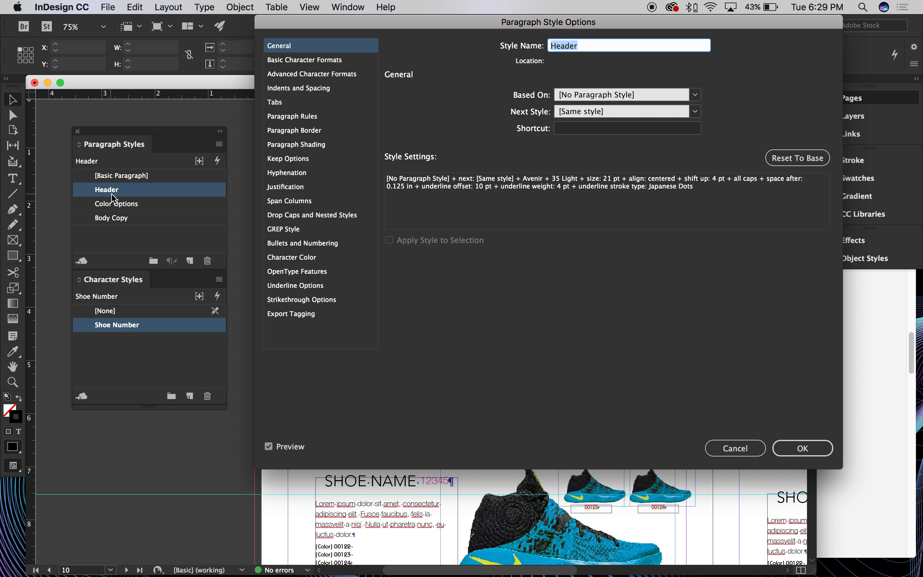
{"action": "left_click", "coordinate": [350, 89]}
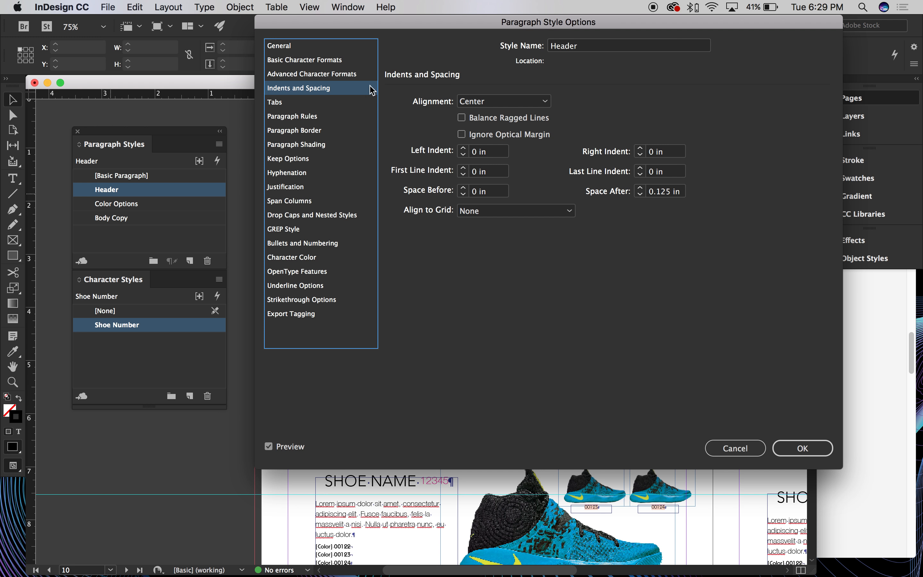
{"action": "left_click", "coordinate": [348, 72]}
{"action": "left_click_drag", "start_coordinate": [370, 23], "coordinate": [569, 46]}
{"action": "left_click", "coordinate": [512, 88]}
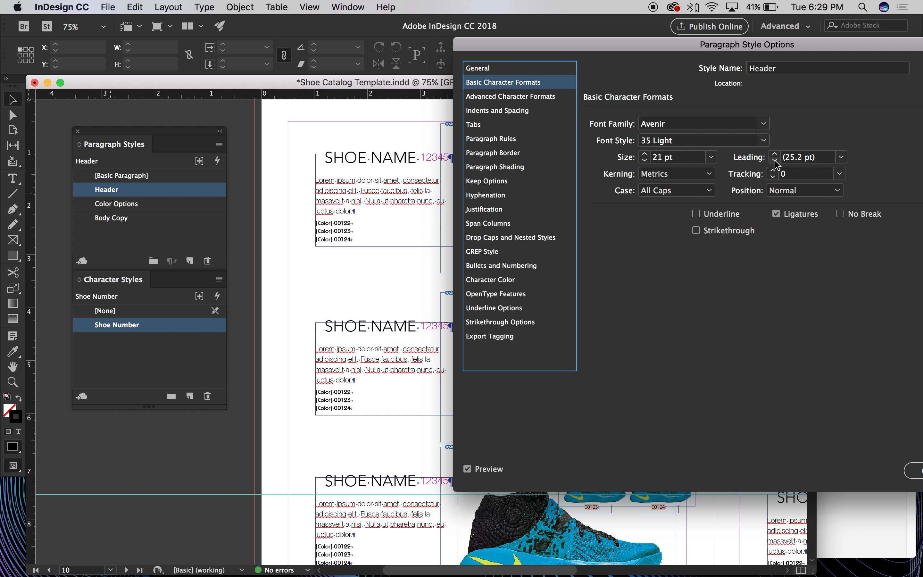
{"action": "left_click", "coordinate": [489, 112]}
{"action": "left_click", "coordinate": [485, 125]}
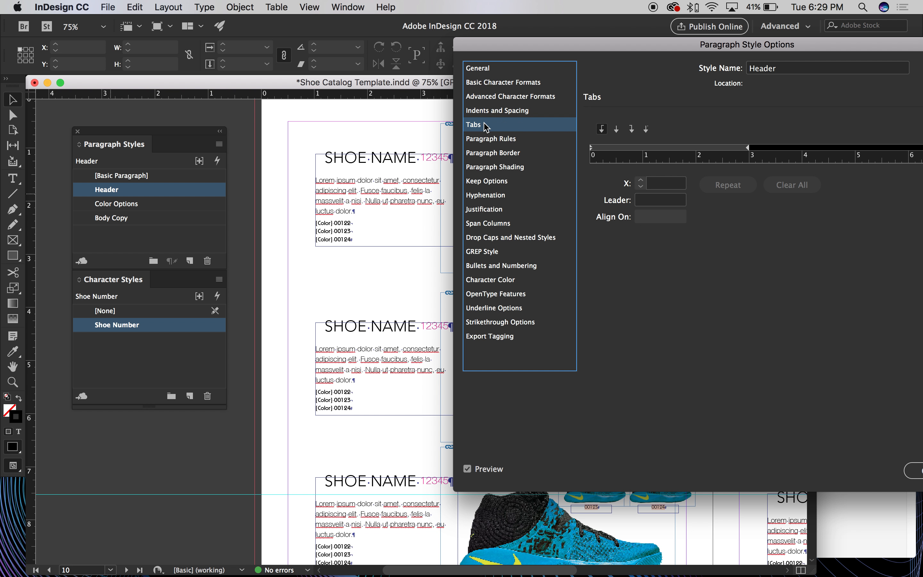
{"action": "left_click", "coordinate": [499, 144]}
{"action": "left_click", "coordinate": [502, 112]}
{"action": "left_click", "coordinate": [500, 95]}
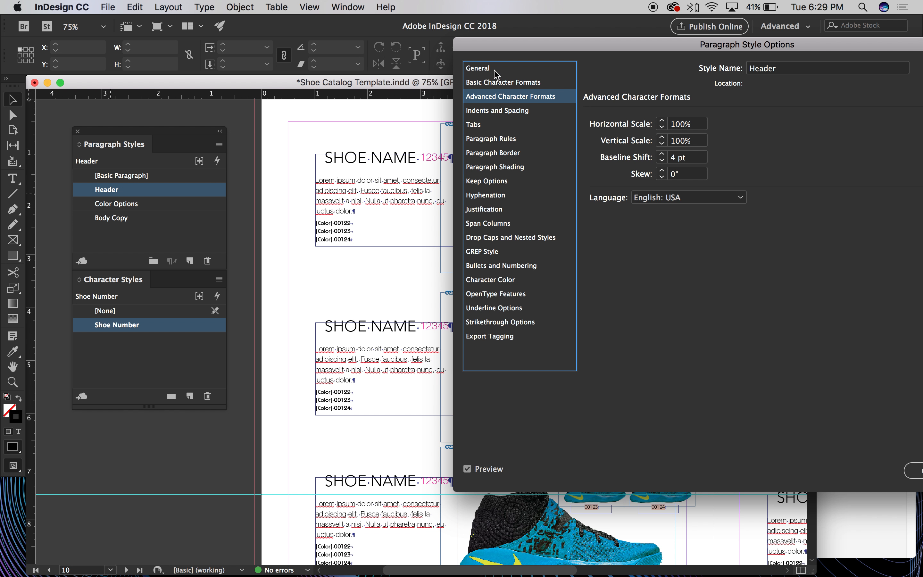
Step: Set the Header paragraph style's alignment to Left and apply the change
{"action": "left_click", "coordinate": [490, 88]}
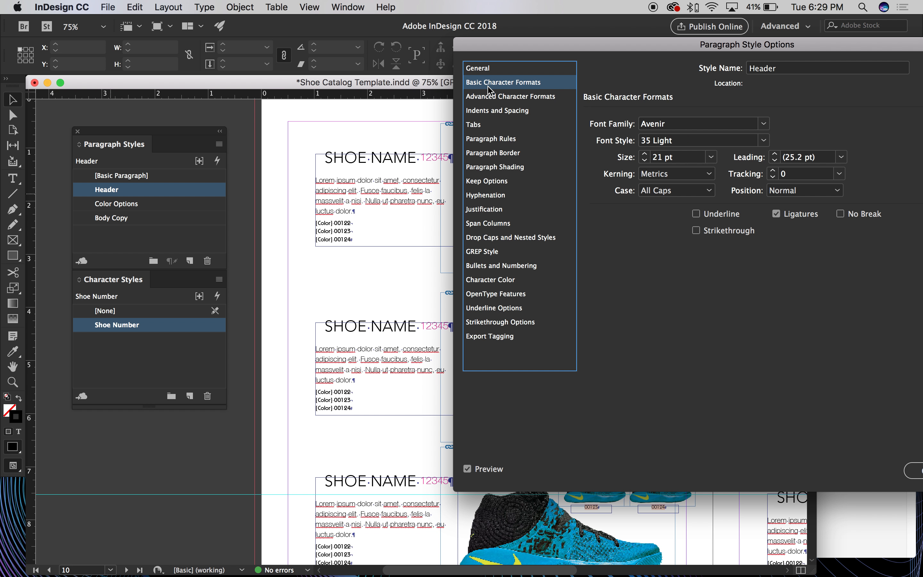
{"action": "left_click", "coordinate": [490, 96]}
{"action": "left_click", "coordinate": [494, 111]}
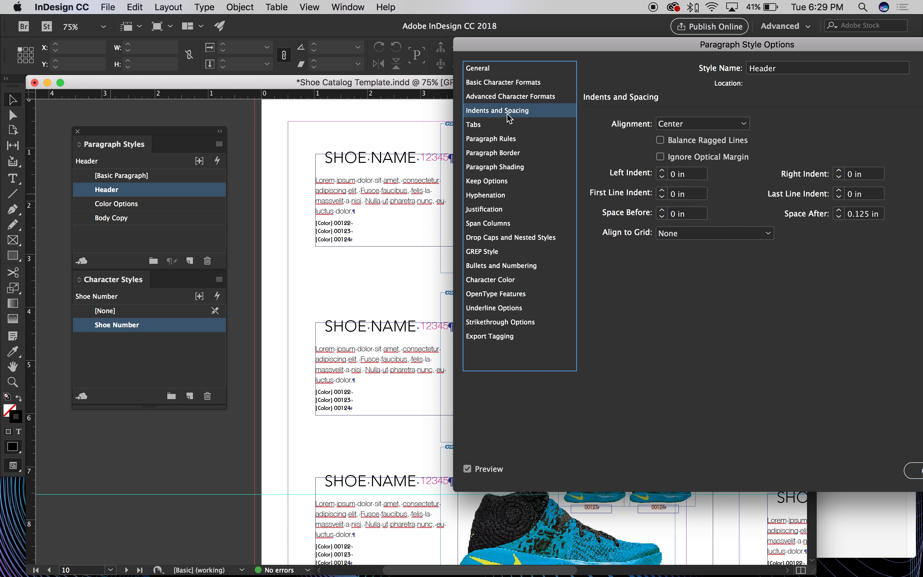
{"action": "left_click", "coordinate": [701, 123]}
{"action": "left_click", "coordinate": [681, 136]}
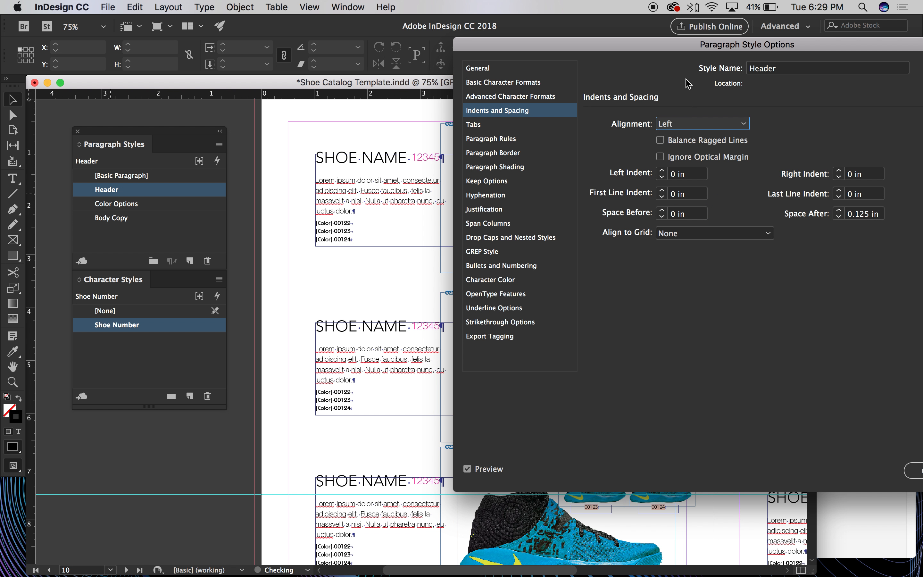
{"action": "left_click_drag", "start_coordinate": [699, 44], "coordinate": [416, 26]}
{"action": "left_click", "coordinate": [892, 469]}
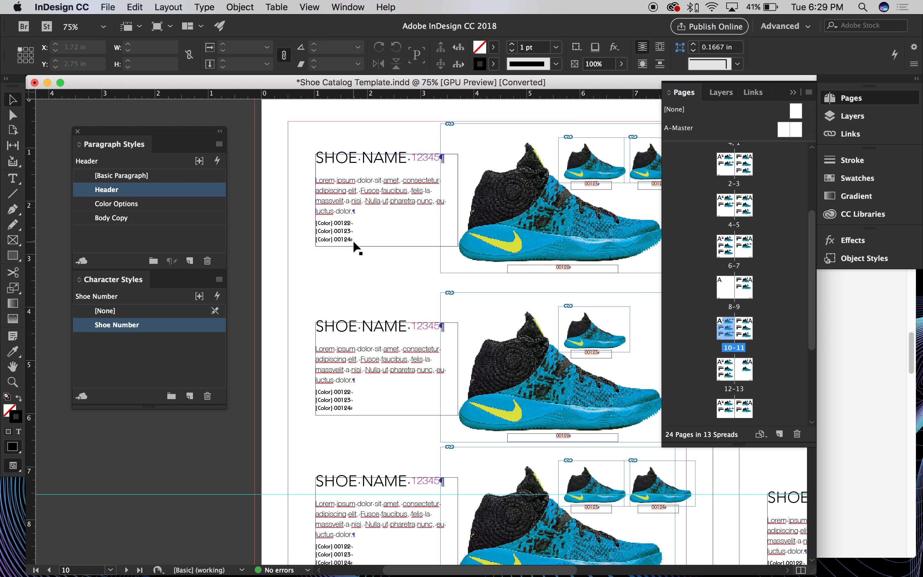
Step: Check which paragraph style the first shoe's description text uses and review the Color Options style's settings
{"action": "left_click", "coordinate": [136, 220]}
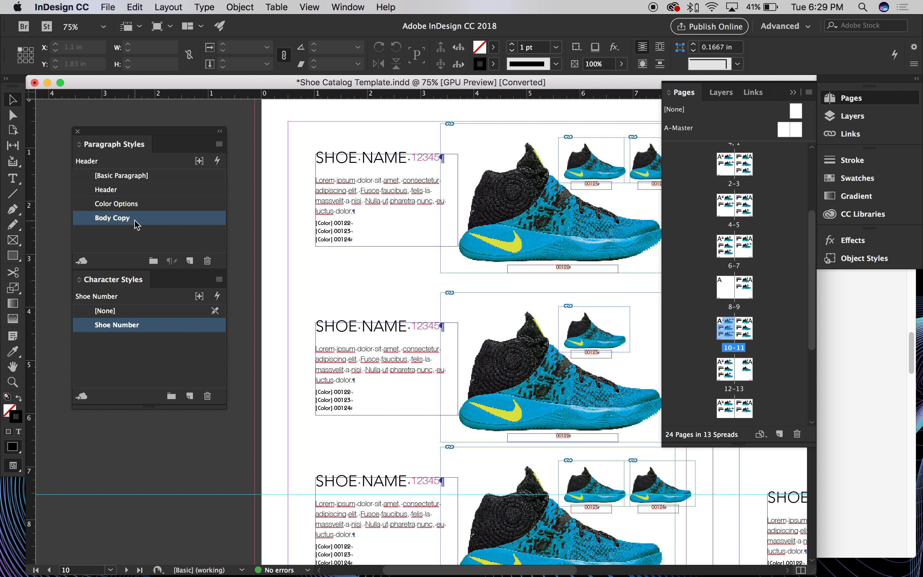
{"action": "left_click", "coordinate": [364, 179]}
{"action": "double_click", "coordinate": [356, 190]}
{"action": "left_click_drag", "start_coordinate": [365, 190], "coordinate": [331, 187]}
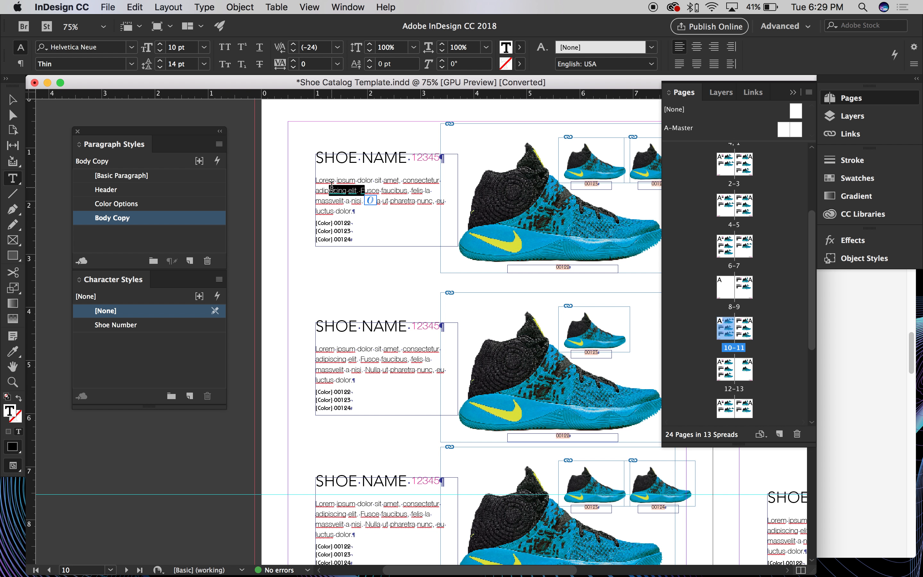
{"action": "left_click", "coordinate": [11, 99]}
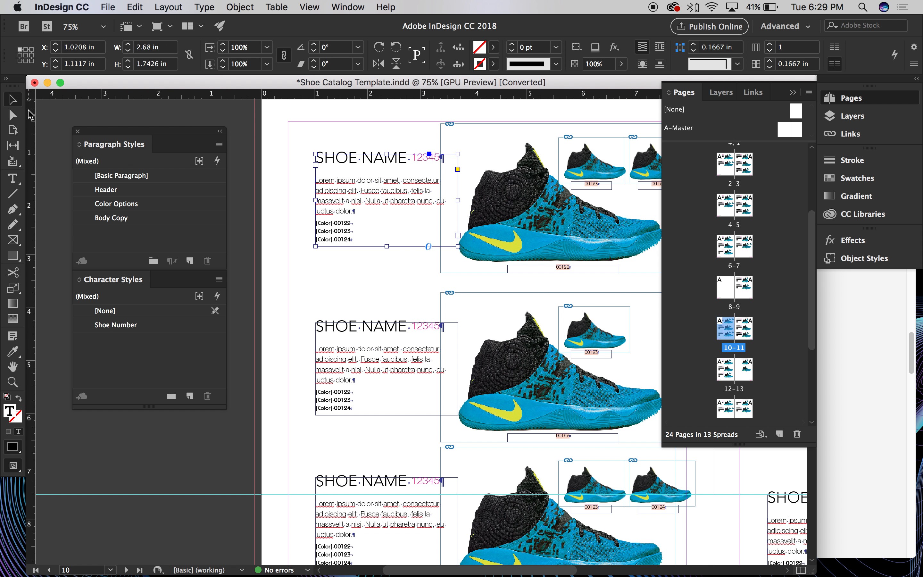
{"action": "left_click", "coordinate": [295, 274]}
{"action": "double_click", "coordinate": [131, 206]}
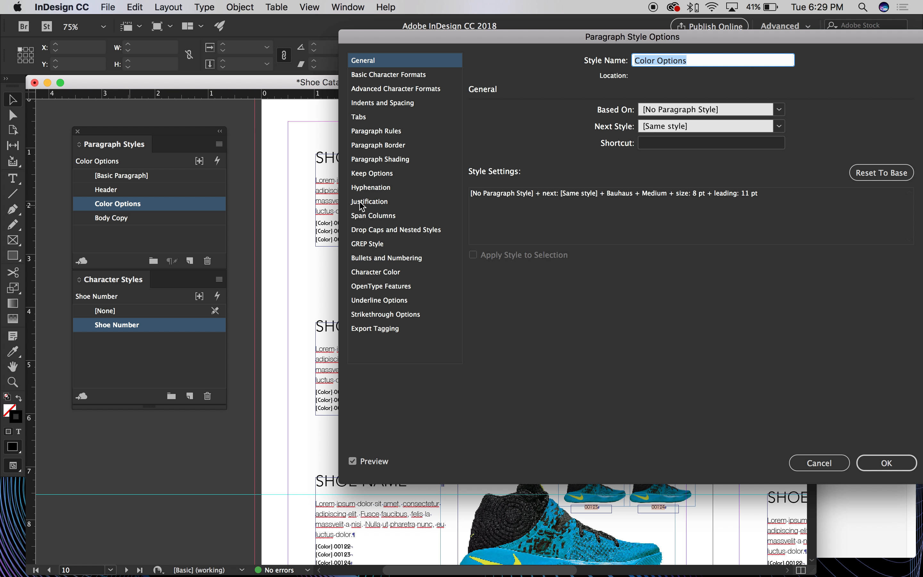
{"action": "left_click", "coordinate": [819, 462]}
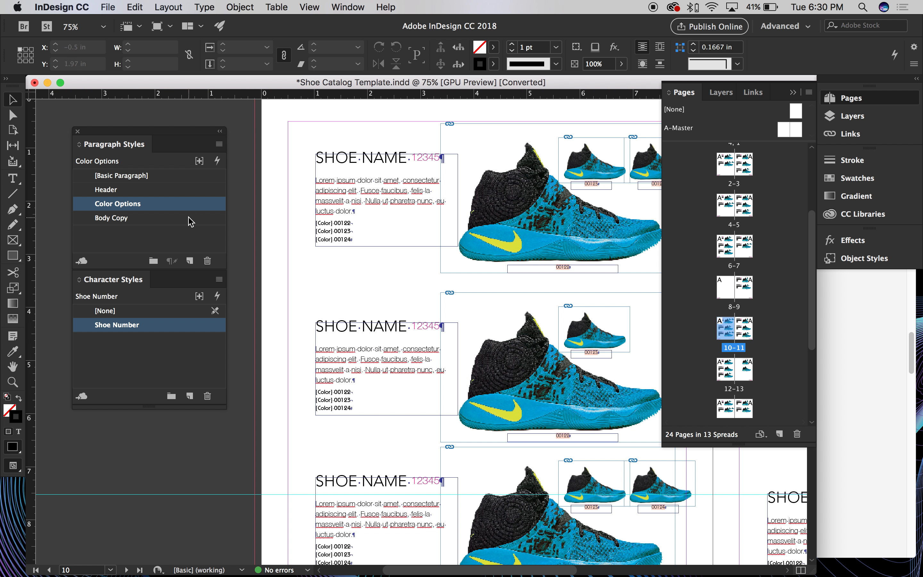
Step: Edit the Body Copy paragraph style and set its font family to ATSackersGothic
{"action": "double_click", "coordinate": [111, 218]}
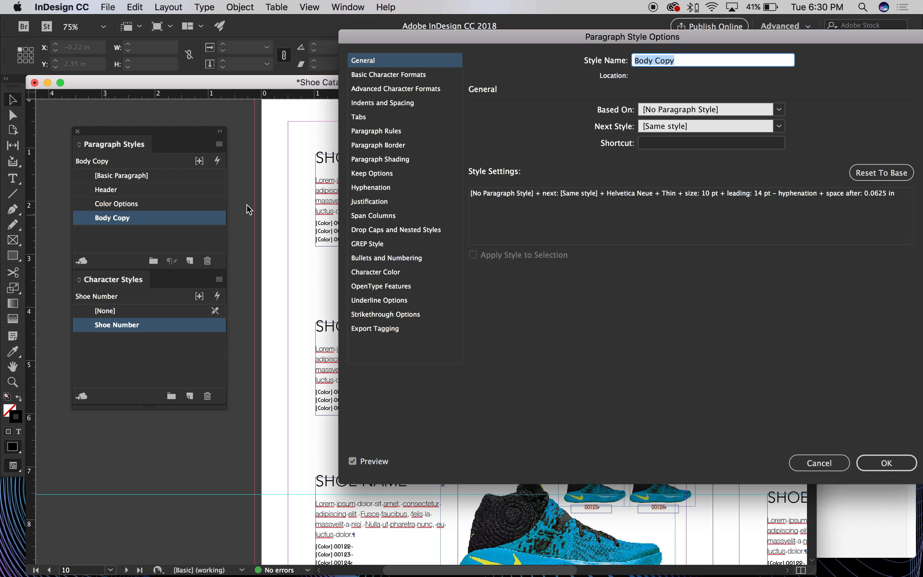
{"action": "left_click", "coordinate": [377, 104]}
{"action": "left_click", "coordinate": [383, 75]}
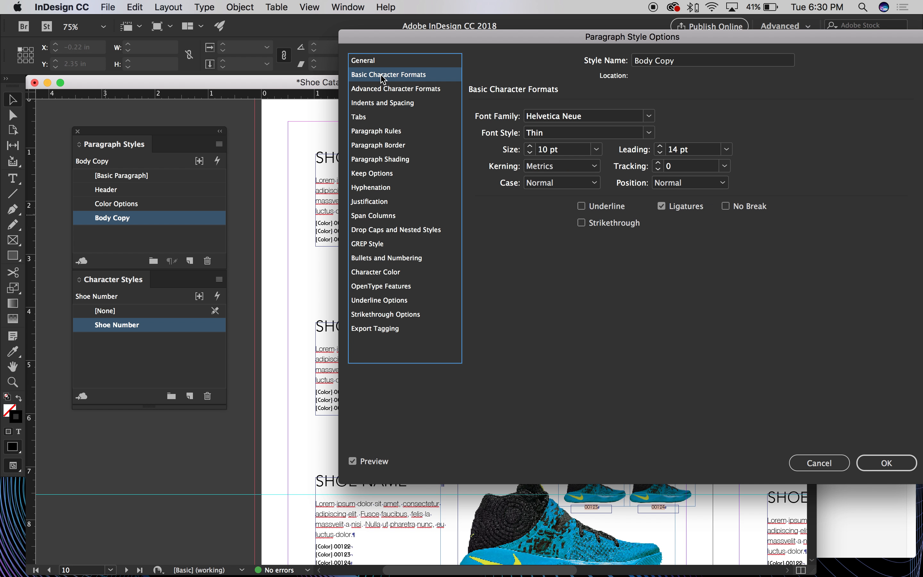
{"action": "left_click", "coordinate": [604, 118]}
{"action": "left_click", "coordinate": [647, 128]}
{"action": "left_click", "coordinate": [638, 116]}
{"action": "left_click", "coordinate": [647, 118]}
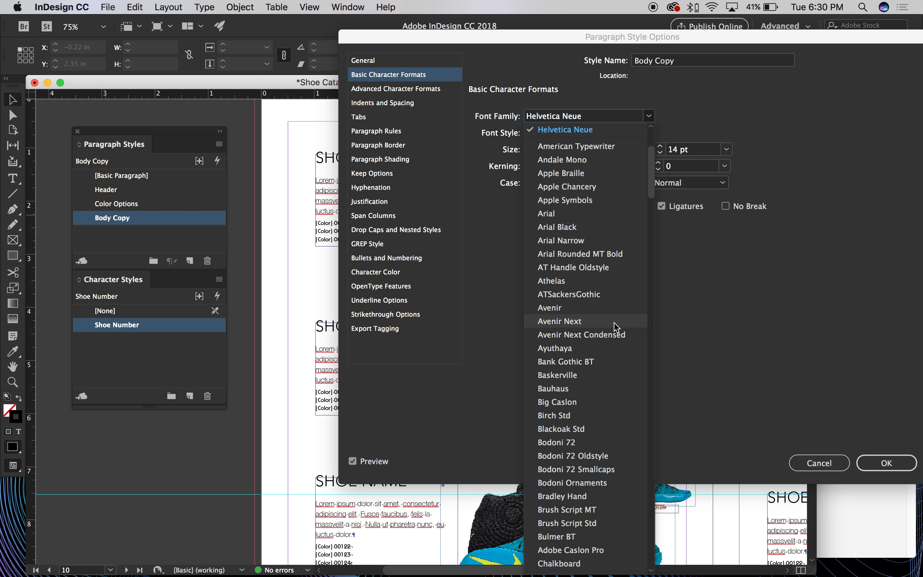
{"action": "left_click", "coordinate": [602, 294]}
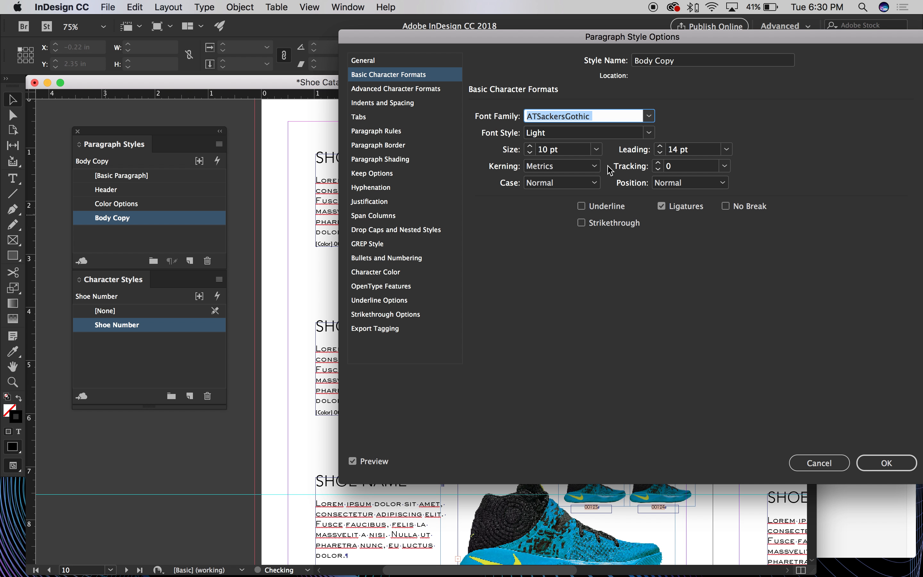
Step: Try Small Caps for the Body Copy style, settle on All Caps as its case, and apply the changes
{"action": "left_click", "coordinate": [582, 182]}
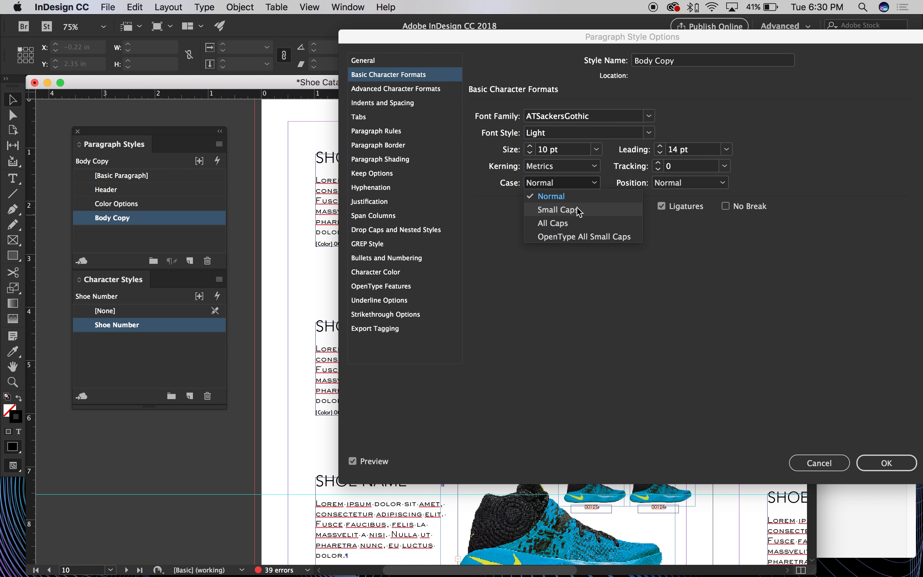
{"action": "left_click", "coordinate": [589, 211]}
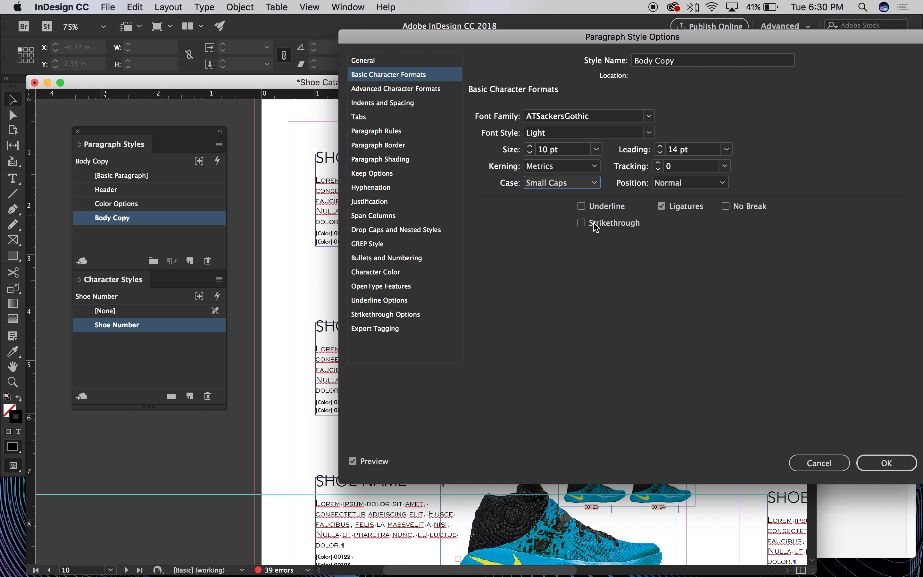
{"action": "left_click", "coordinate": [577, 183]}
{"action": "left_click", "coordinate": [555, 221]}
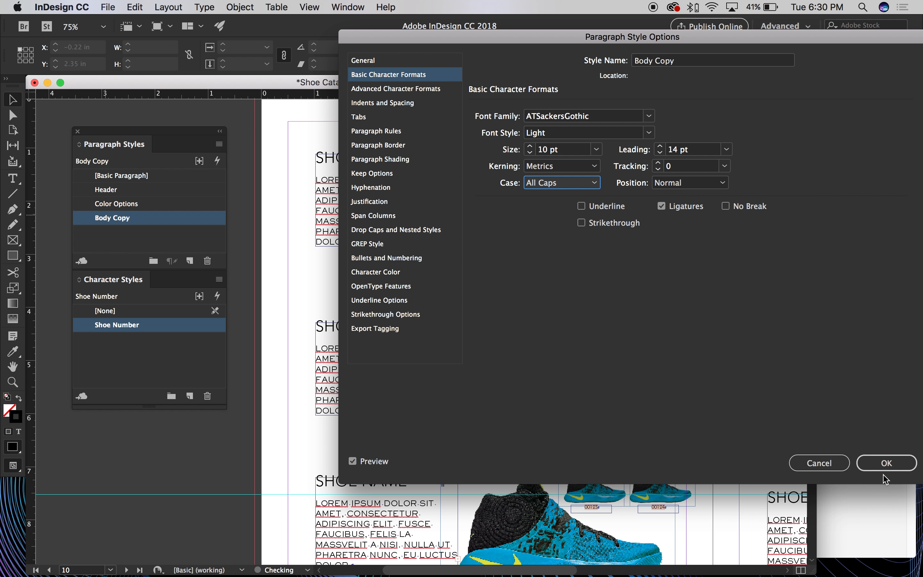
{"action": "left_click", "coordinate": [886, 462]}
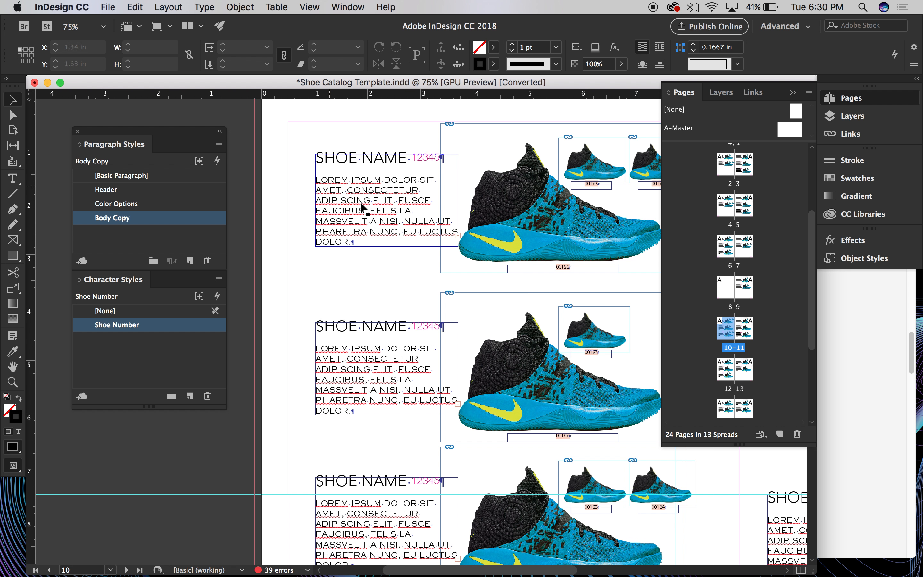
Step: Set the Body Copy paragraph style's font size to 7 pt and apply the change
{"action": "double_click", "coordinate": [123, 217]}
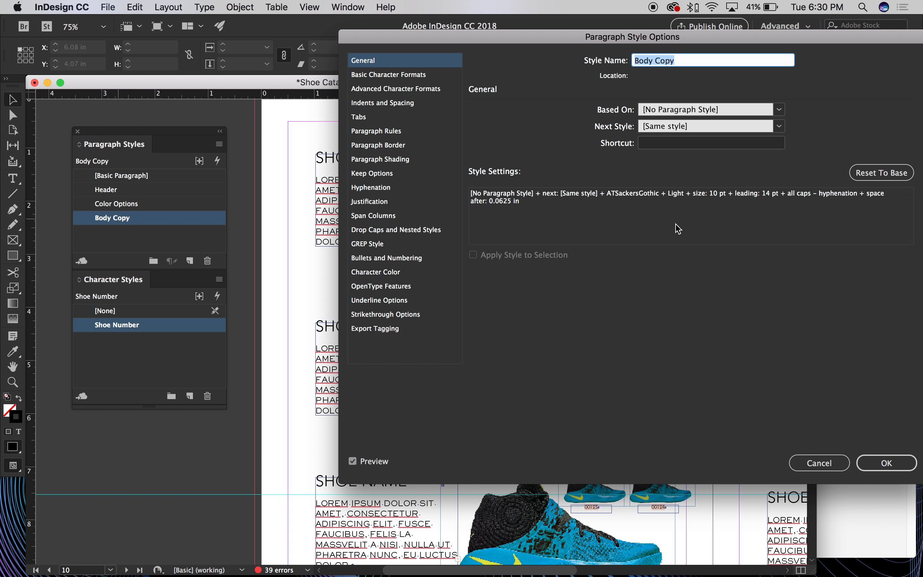
{"action": "left_click", "coordinate": [377, 90]}
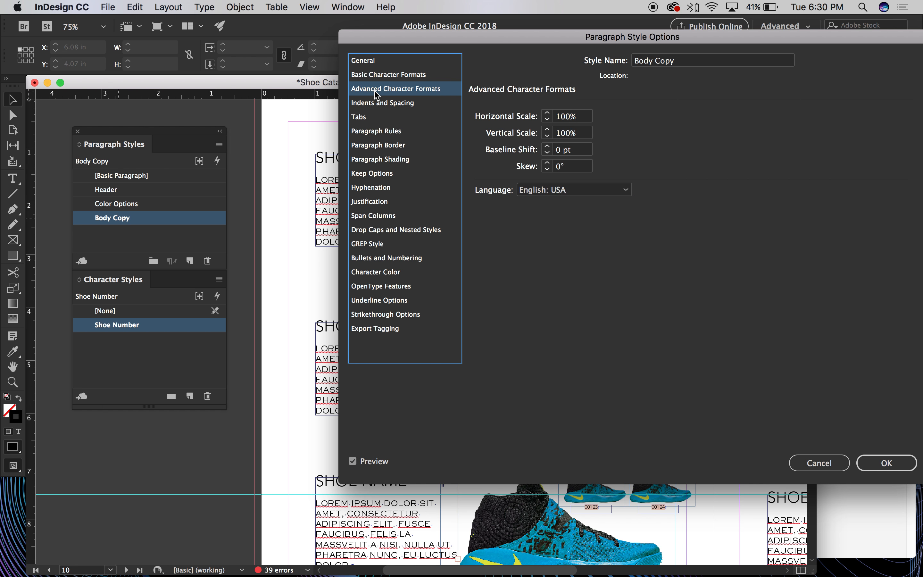
{"action": "left_click", "coordinate": [387, 75]}
{"action": "left_click", "coordinate": [530, 153]}
{"action": "left_click", "coordinate": [529, 153]}
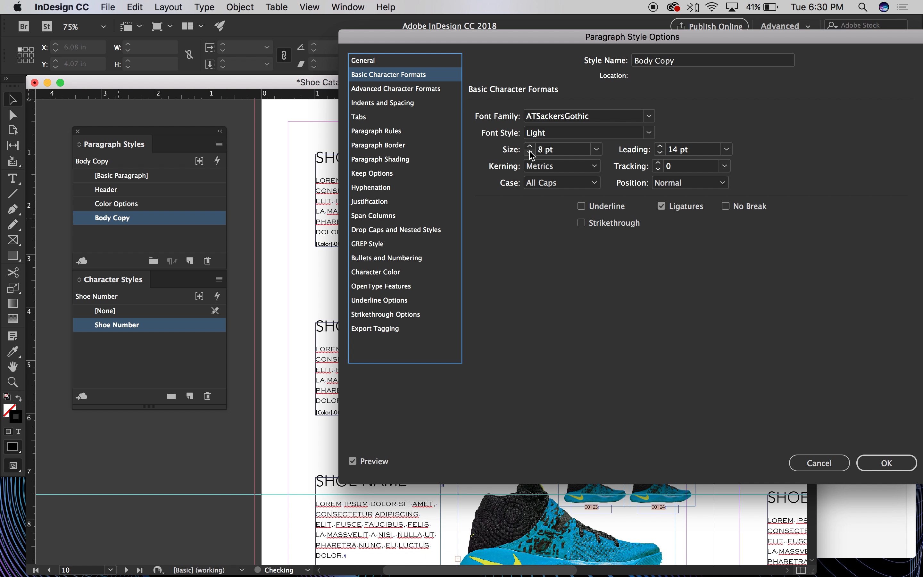
{"action": "left_click", "coordinate": [530, 152]}
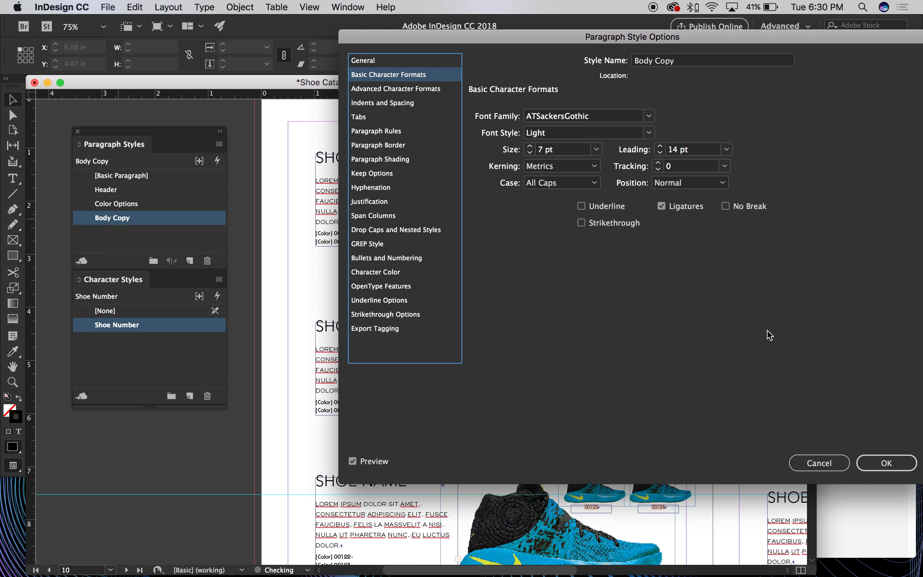
{"action": "left_click", "coordinate": [884, 461]}
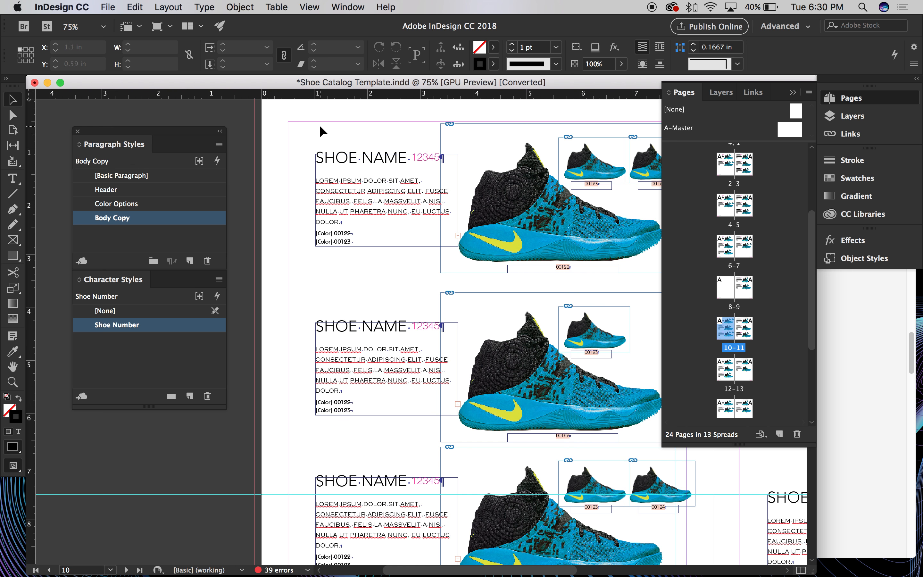
Step: Set the Header paragraph style's space after to 0 in and apply the change
{"action": "left_click_drag", "start_coordinate": [391, 293], "coordinate": [408, 305]}
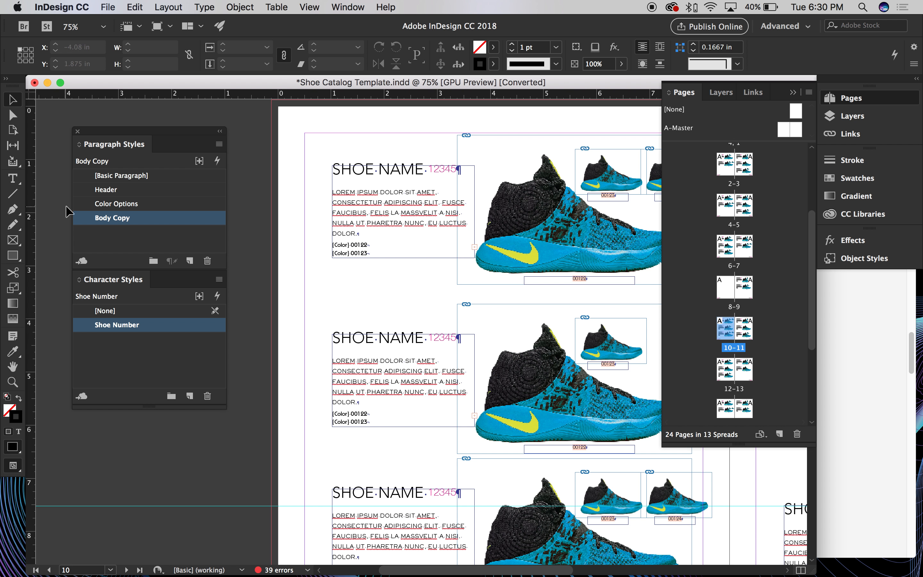
{"action": "double_click", "coordinate": [123, 190]}
{"action": "left_click", "coordinate": [400, 117]}
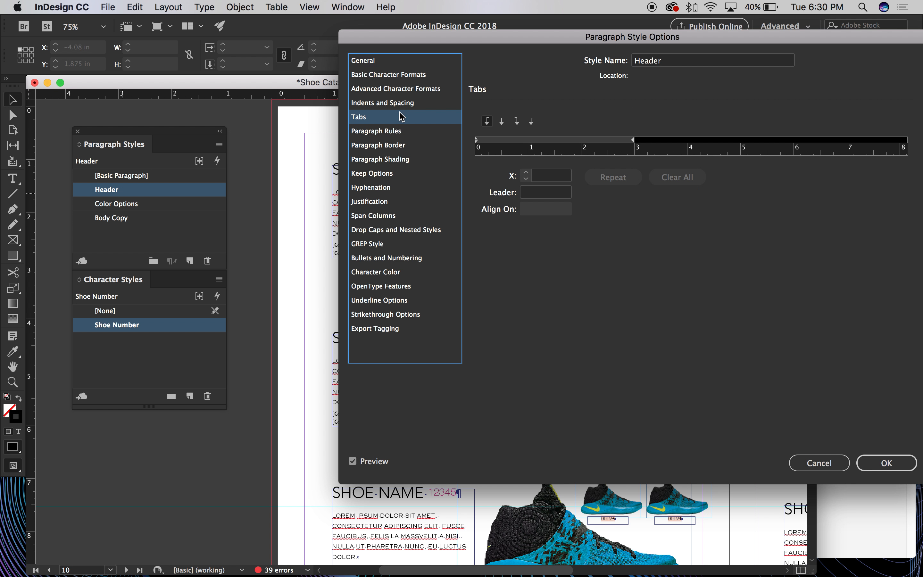
{"action": "left_click", "coordinate": [403, 103]}
{"action": "left_click", "coordinate": [724, 209]}
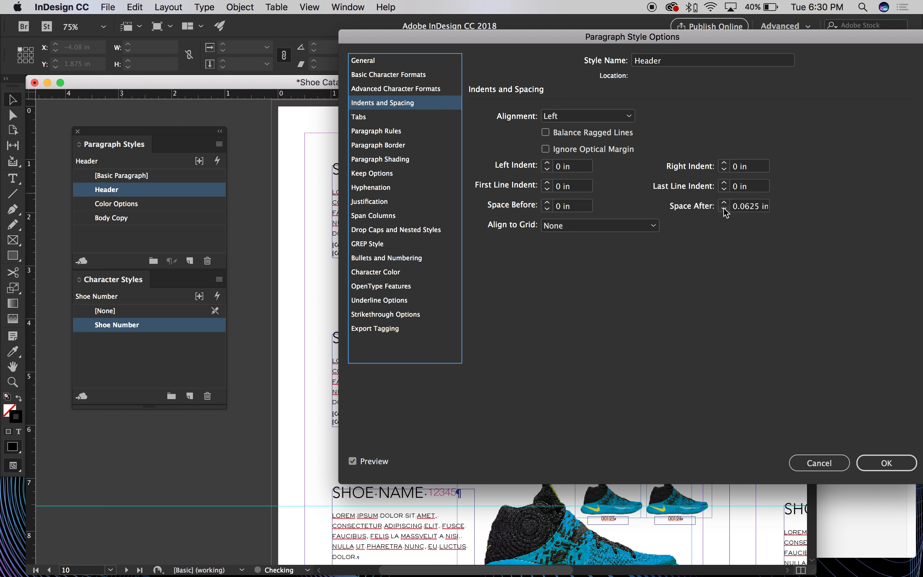
{"action": "mouse_move", "coordinate": [586, 38]}
{"action": "left_mouse_down"}
{"action": "mouse_move", "coordinate": [734, 28]}
{"action": "mouse_move", "coordinate": [597, 32]}
{"action": "left_mouse_up"}
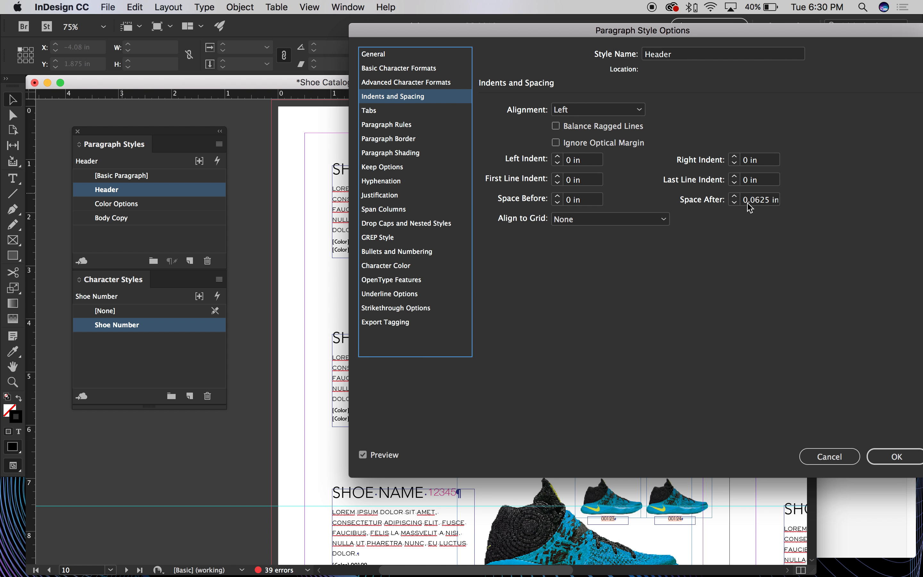
{"action": "left_click", "coordinate": [734, 203]}
{"action": "left_click_drag", "start_coordinate": [677, 34], "coordinate": [538, 26]}
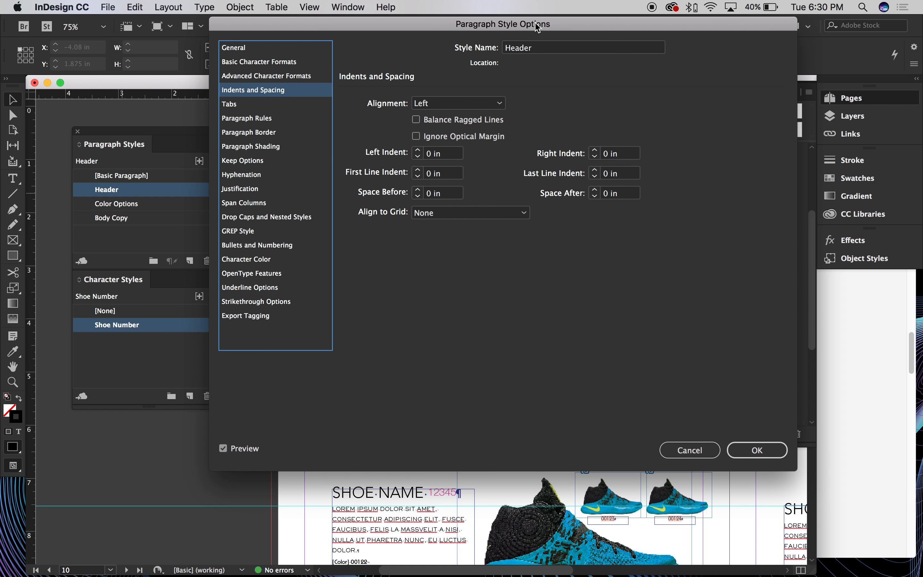
{"action": "left_click", "coordinate": [757, 450]}
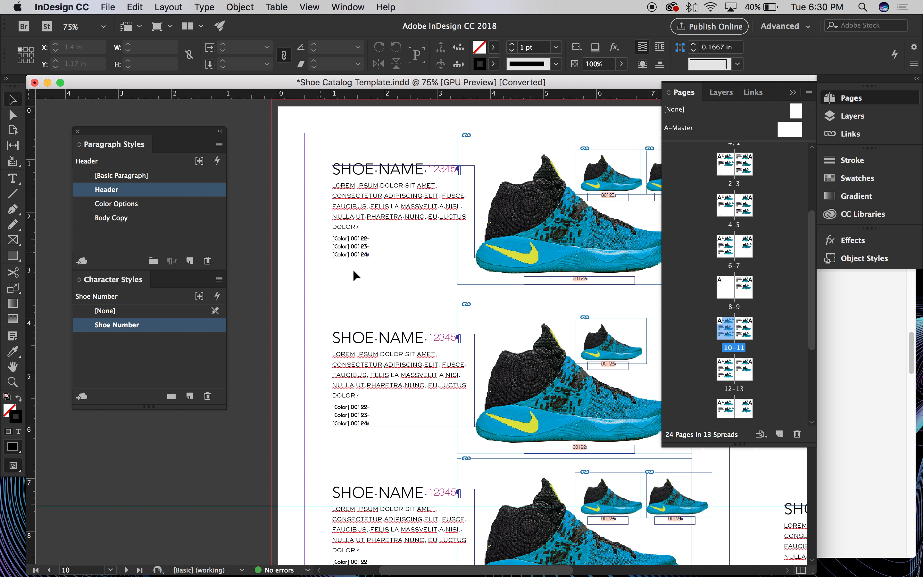
Step: Switch to preview mode to hide guides and frame edges, and look over the restyled shoe entries on page 10
{"action": "key", "text": "w"}
{"action": "left_click_drag", "start_coordinate": [371, 274], "coordinate": [320, 136]}
{"action": "left_click_drag", "start_coordinate": [413, 318], "coordinate": [311, 408]}
{"action": "left_click_drag", "start_coordinate": [523, 354], "coordinate": [624, 400]}
{"action": "left_click_drag", "start_coordinate": [442, 368], "coordinate": [524, 320]}
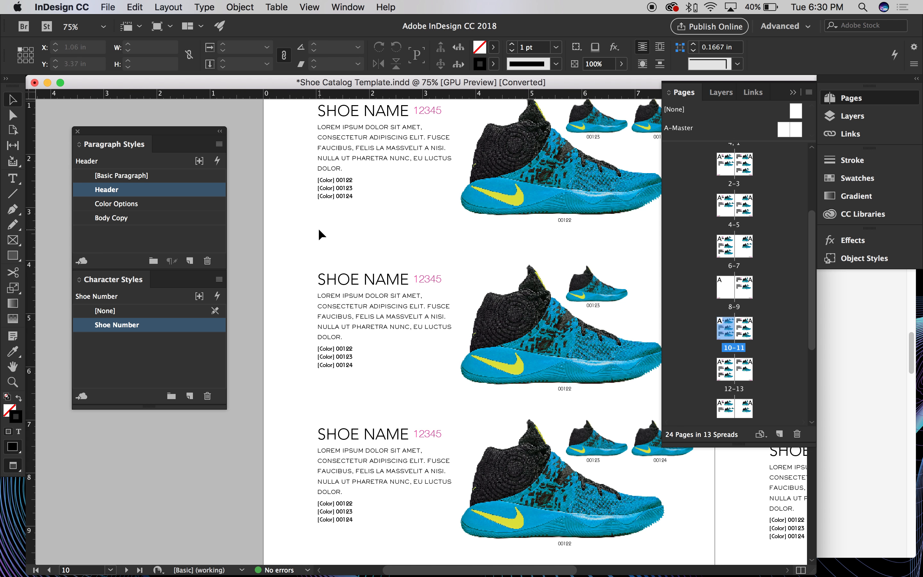
{"action": "left_click_drag", "start_coordinate": [329, 225], "coordinate": [363, 260]}
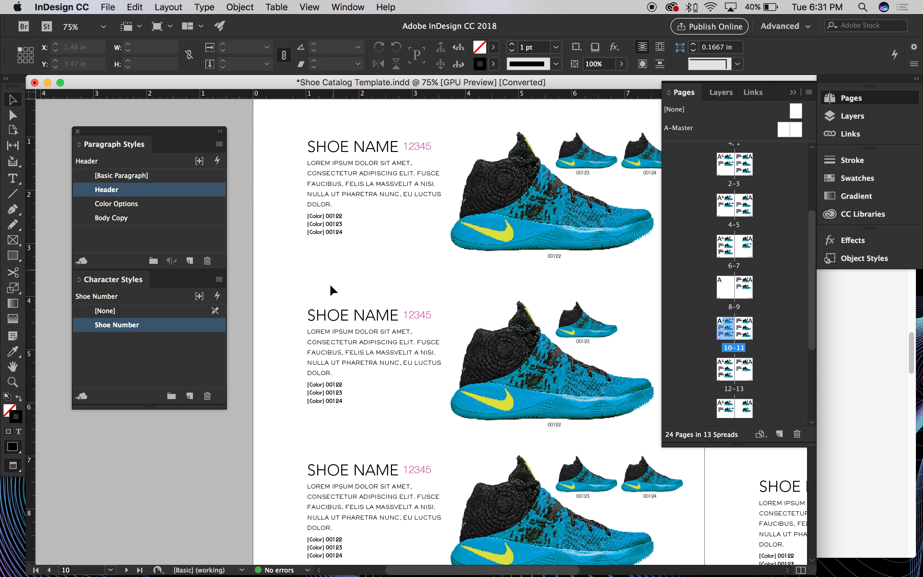
Step: Select the second shoe's name line on page 10 and create a new paragraph style from it
{"action": "left_click", "coordinate": [335, 324]}
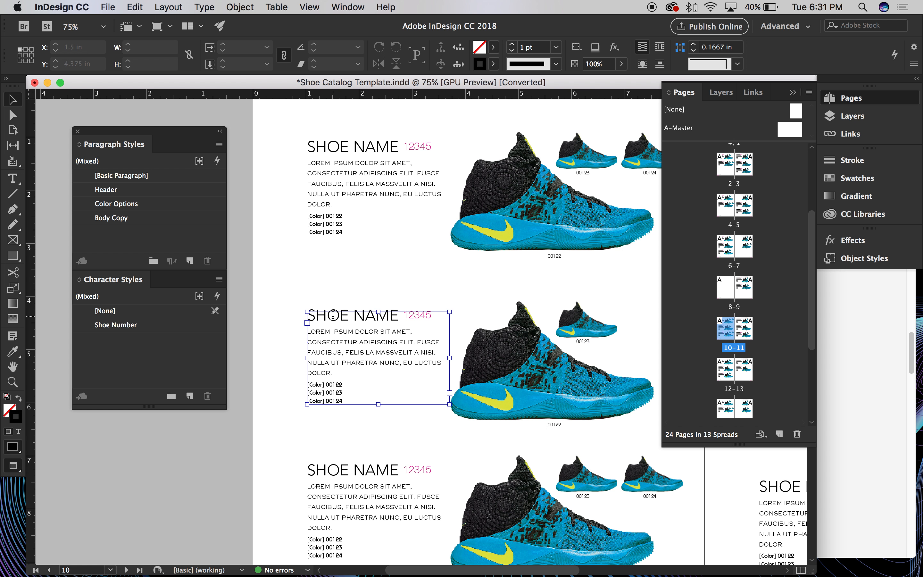
{"action": "double_click", "coordinate": [321, 317]}
{"action": "triple_click", "coordinate": [317, 317]}
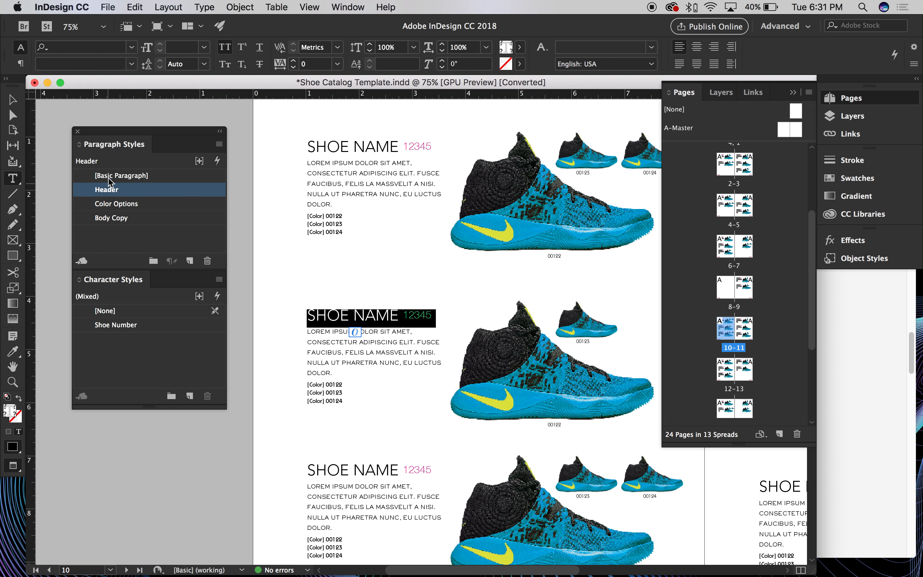
{"action": "left_click", "coordinate": [190, 262]}
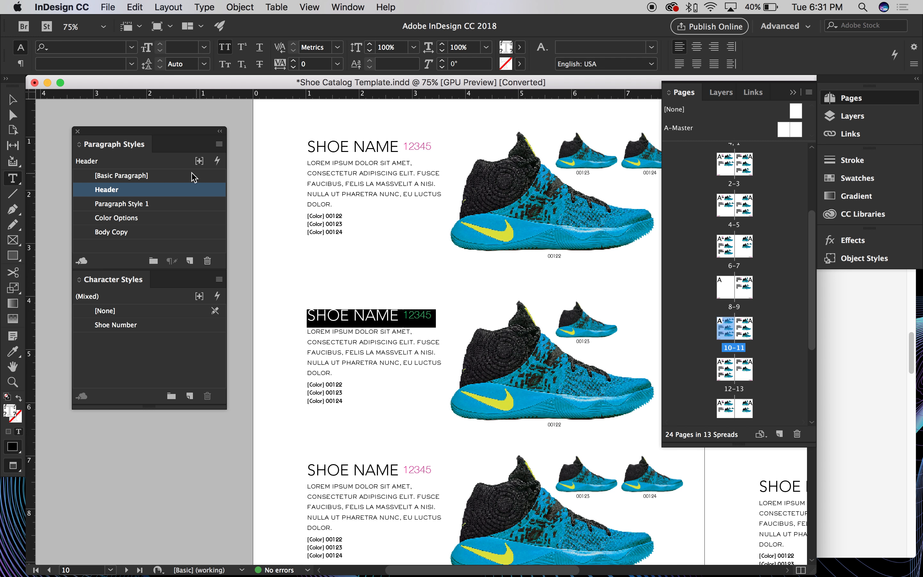
Step: Rename the new paragraph style Header Bold and apply it to the selected shoe name line
{"action": "left_click", "coordinate": [151, 207]}
{"action": "double_click", "coordinate": [145, 205]}
{"action": "left_click_drag", "start_coordinate": [161, 206], "coordinate": [101, 207]}
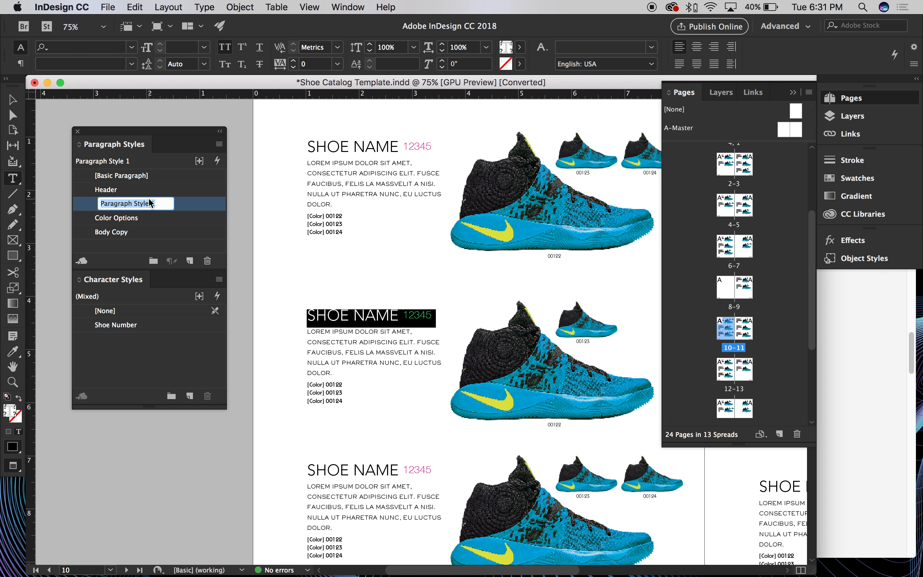
{"action": "type", "text": "Header"}
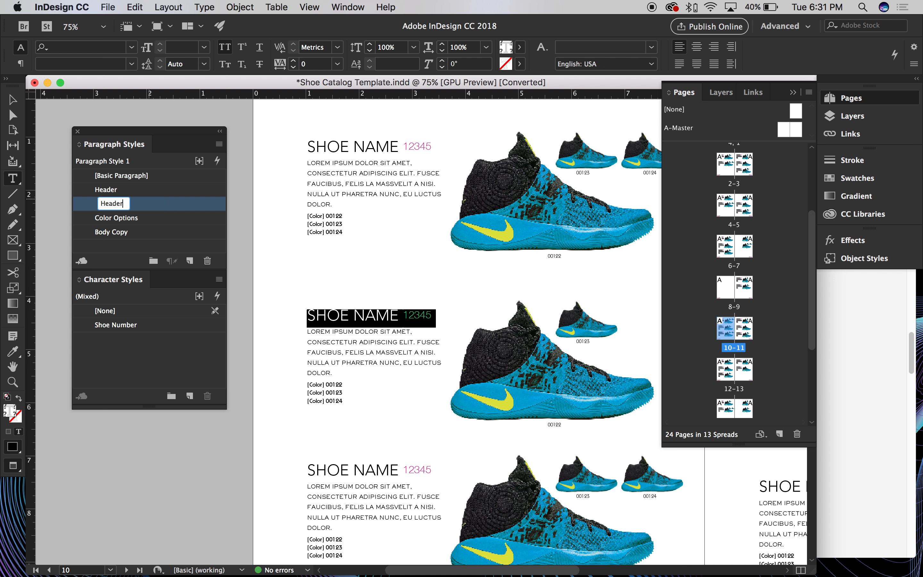
{"action": "type", "text": " Bold"}
{"action": "left_click", "coordinate": [167, 187]}
{"action": "left_click", "coordinate": [166, 200]}
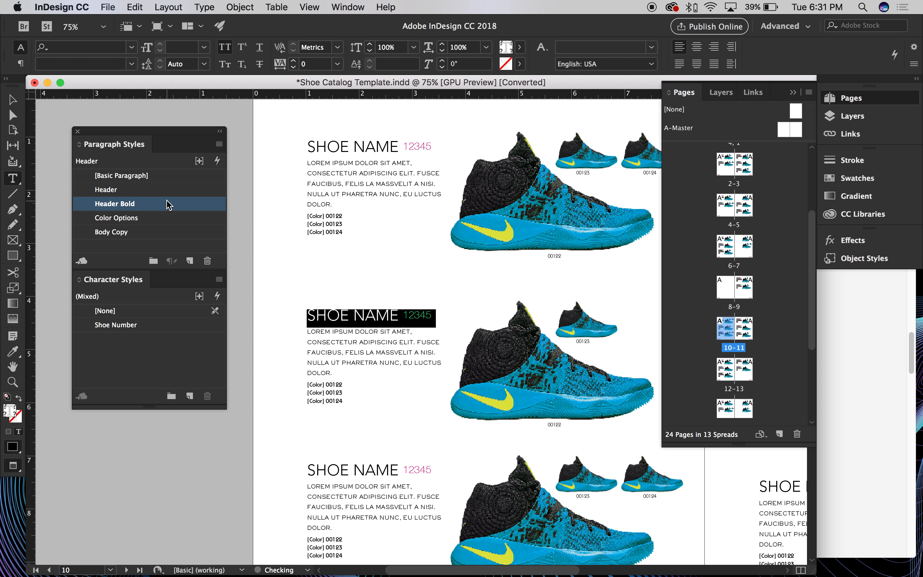
Step: Edit the Header Bold style, setting its font style to 95 Black and its size to 23 pt
{"action": "left_click", "coordinate": [159, 203]}
{"action": "double_click", "coordinate": [190, 212]}
{"action": "left_click_drag", "start_coordinate": [419, 32], "coordinate": [793, 87]}
{"action": "left_click", "coordinate": [662, 121]}
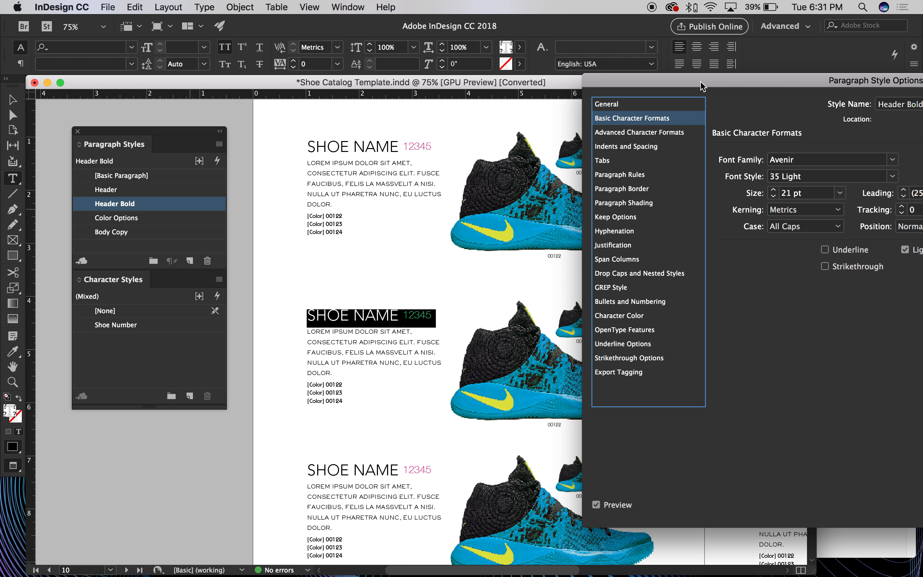
{"action": "left_click_drag", "start_coordinate": [702, 86], "coordinate": [659, 82]}
{"action": "left_click", "coordinate": [848, 172]}
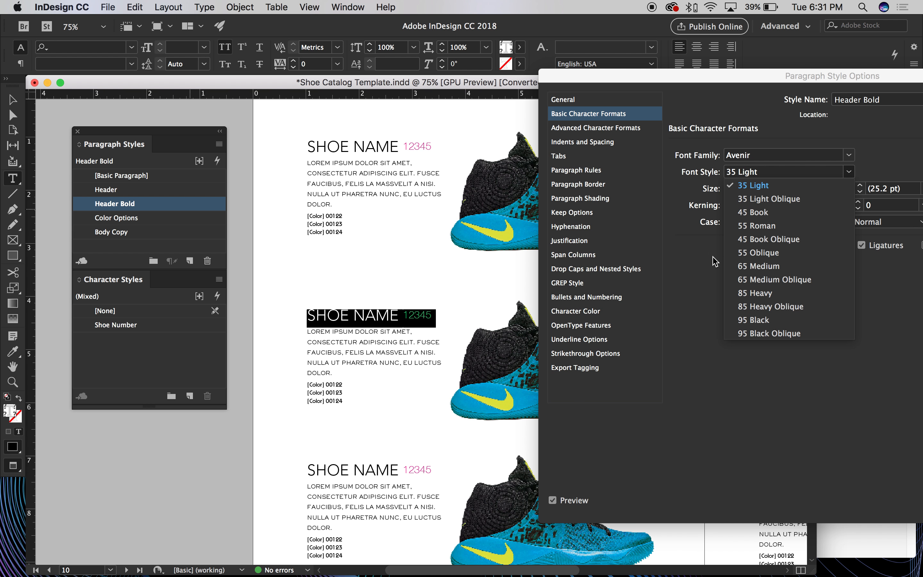
{"action": "left_click", "coordinate": [774, 319]}
{"action": "left_click_drag", "start_coordinate": [724, 82], "coordinate": [613, 80]}
{"action": "left_click", "coordinate": [619, 184]}
{"action": "left_click", "coordinate": [619, 184]}
{"action": "left_click", "coordinate": [620, 184]}
{"action": "left_click", "coordinate": [619, 184]}
{"action": "left_click", "coordinate": [619, 189]}
{"action": "left_click", "coordinate": [619, 189]}
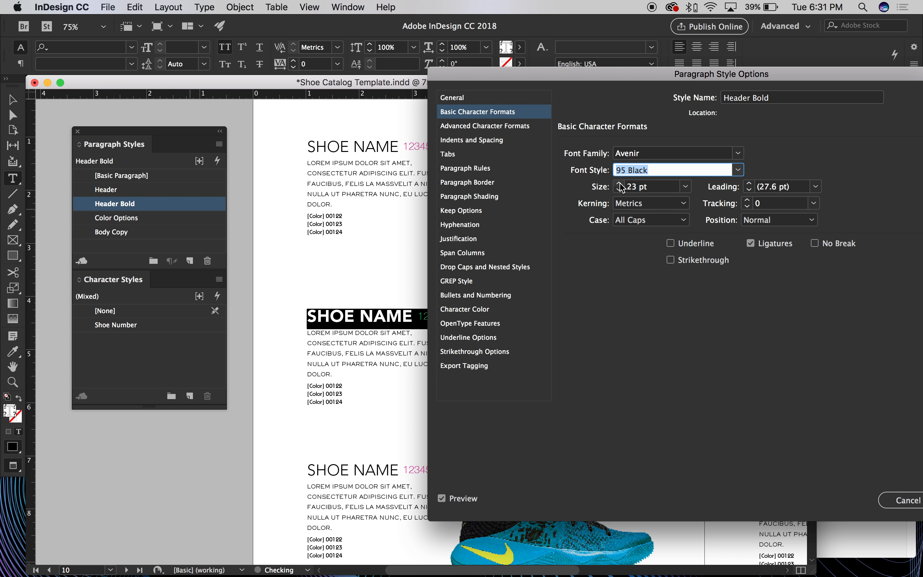
Step: Set the Header Bold style's character color to C=0 M=100 Y=0 K=0, apply the changes and deselect the text
{"action": "left_click_drag", "start_coordinate": [715, 80], "coordinate": [715, 78]}
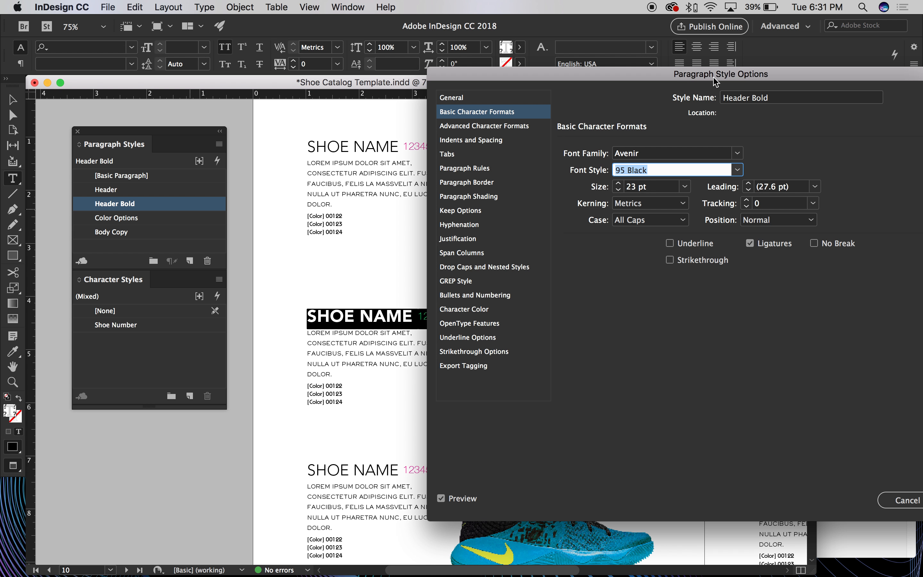
{"action": "left_click", "coordinate": [500, 140]}
{"action": "left_click", "coordinate": [483, 112]}
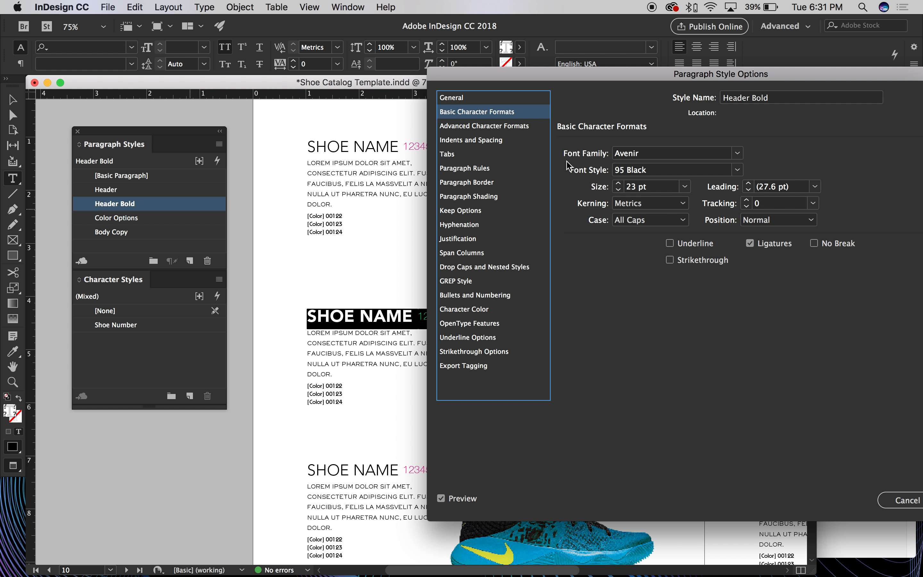
{"action": "left_click", "coordinate": [514, 128]}
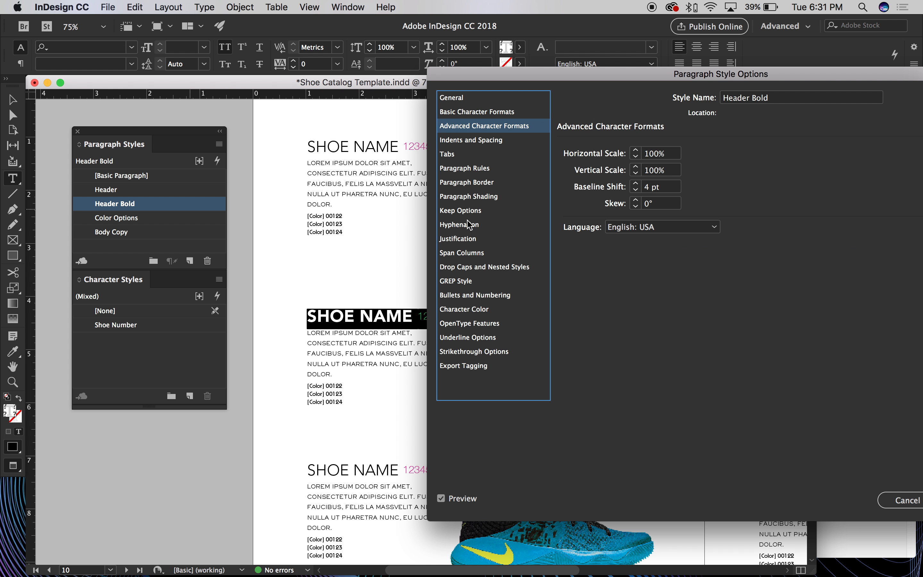
{"action": "left_click", "coordinate": [483, 309]}
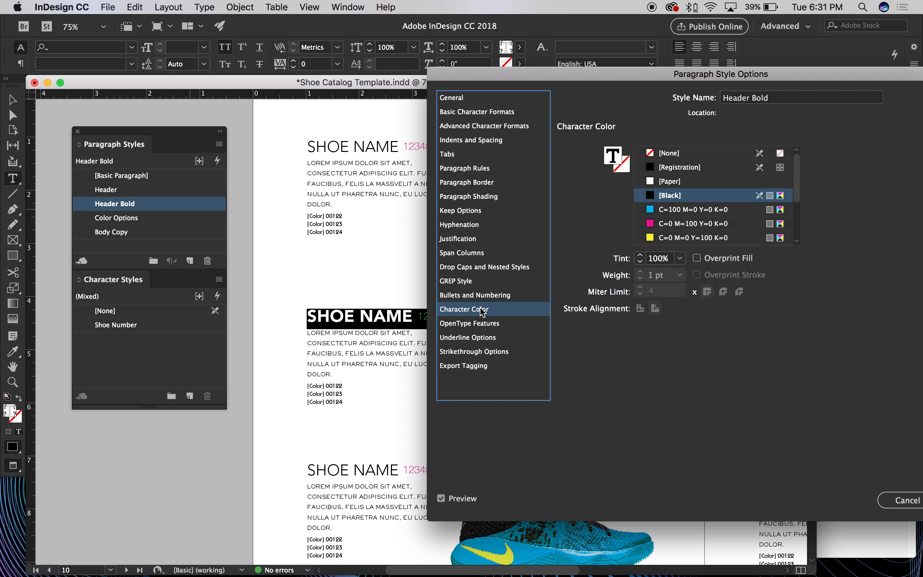
{"action": "left_click", "coordinate": [654, 224]}
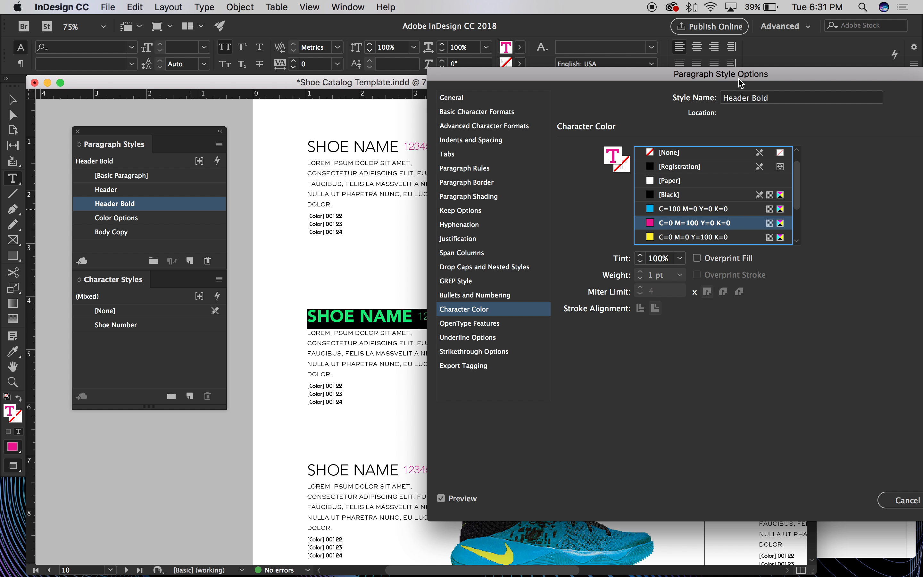
{"action": "left_click_drag", "start_coordinate": [737, 78], "coordinate": [647, 72]}
{"action": "left_click", "coordinate": [871, 493]}
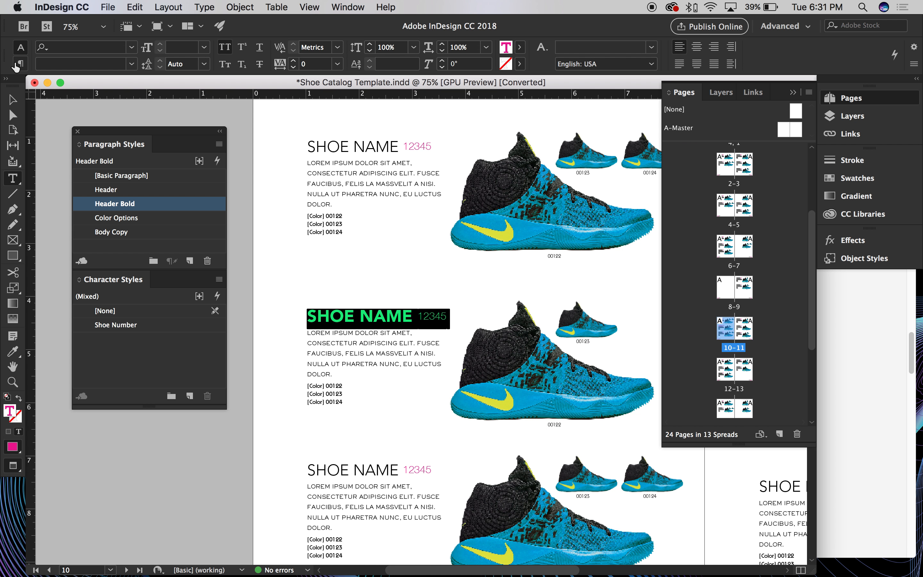
{"action": "key", "text": "Escape"}
{"action": "left_click", "coordinate": [246, 112]}
{"action": "left_click", "coordinate": [401, 355]}
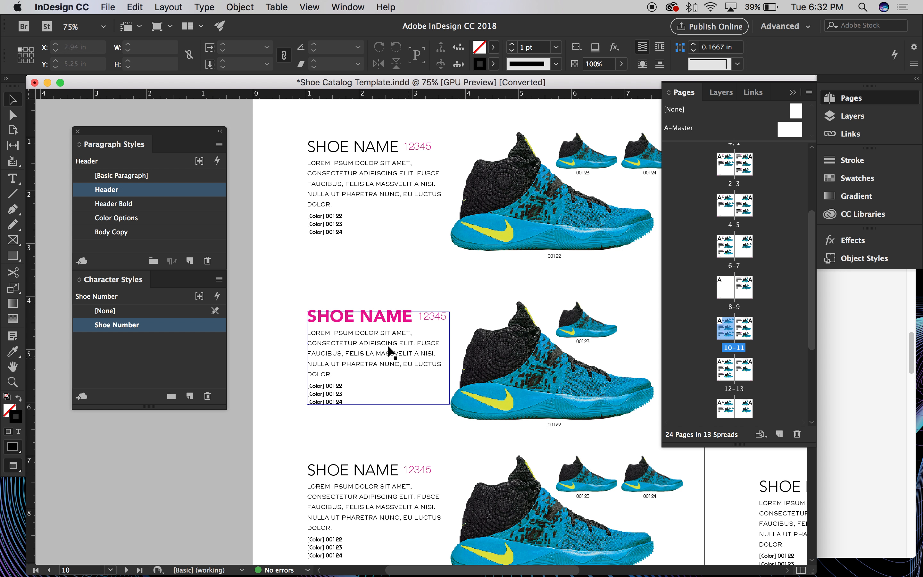
{"action": "key", "text": "super+shift+a"}
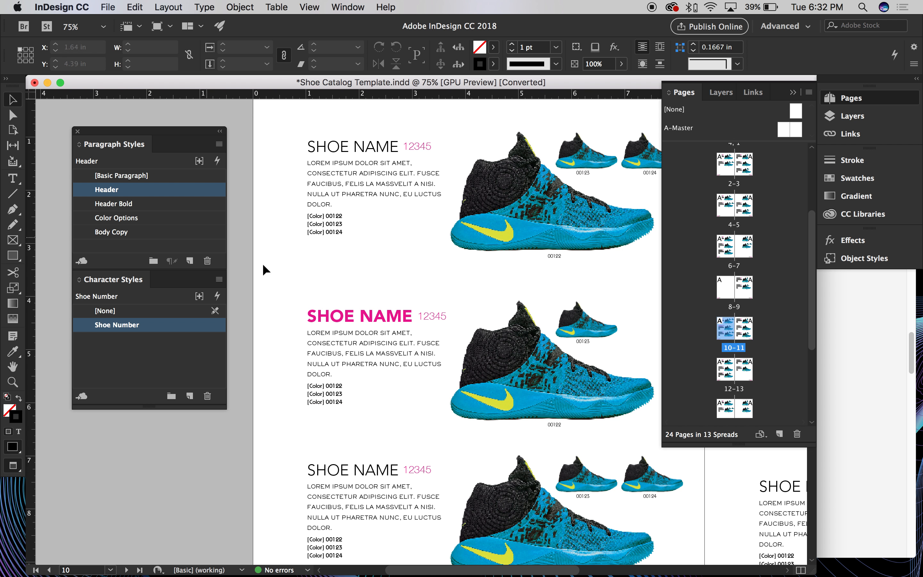
Step: Apply the Header Bold style to the last shoe's name line on page 11, then return to page 10
{"action": "scroll", "coordinate": [306, 419], "scroll_direction": "down", "scroll_amount": 5}
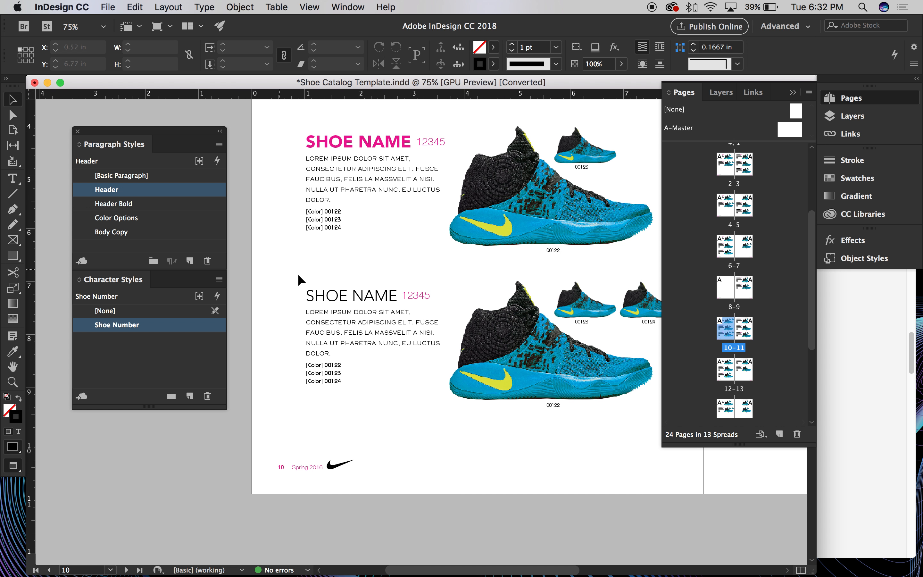
{"action": "scroll", "coordinate": [359, 312], "scroll_direction": "right", "scroll_amount": 10}
{"action": "scroll", "coordinate": [359, 313], "scroll_direction": "down", "scroll_amount": 3}
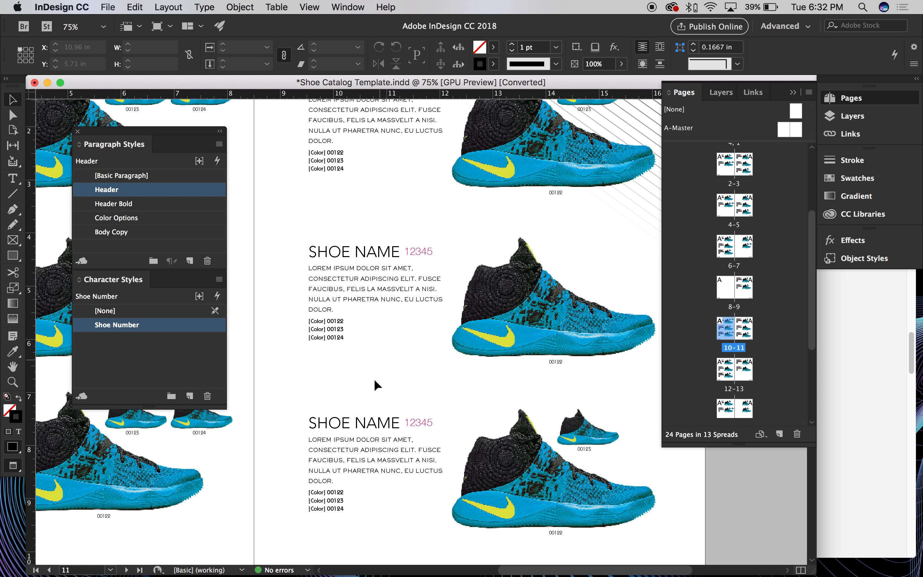
{"action": "triple_click", "coordinate": [339, 423]}
{"action": "triple_click", "coordinate": [339, 423]}
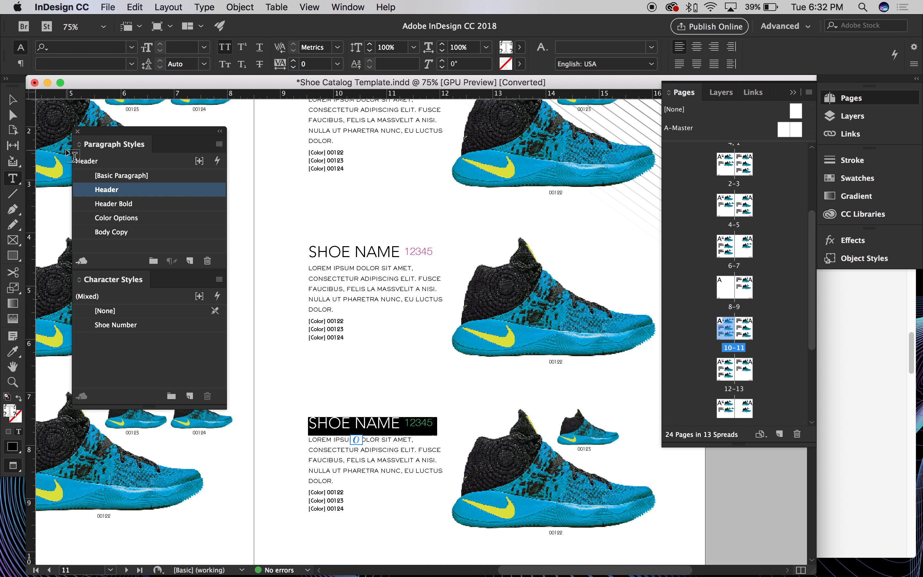
{"action": "left_click", "coordinate": [100, 203]}
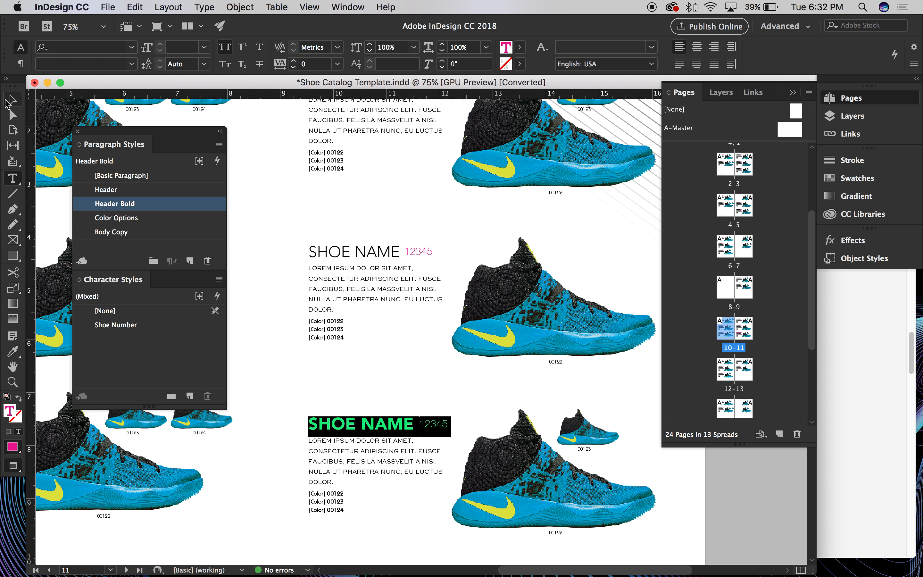
{"action": "key", "text": "Escape"}
{"action": "scroll", "coordinate": [251, 261], "scroll_direction": "left", "scroll_amount": 10}
{"action": "scroll", "coordinate": [251, 261], "scroll_direction": "up", "scroll_amount": 2}
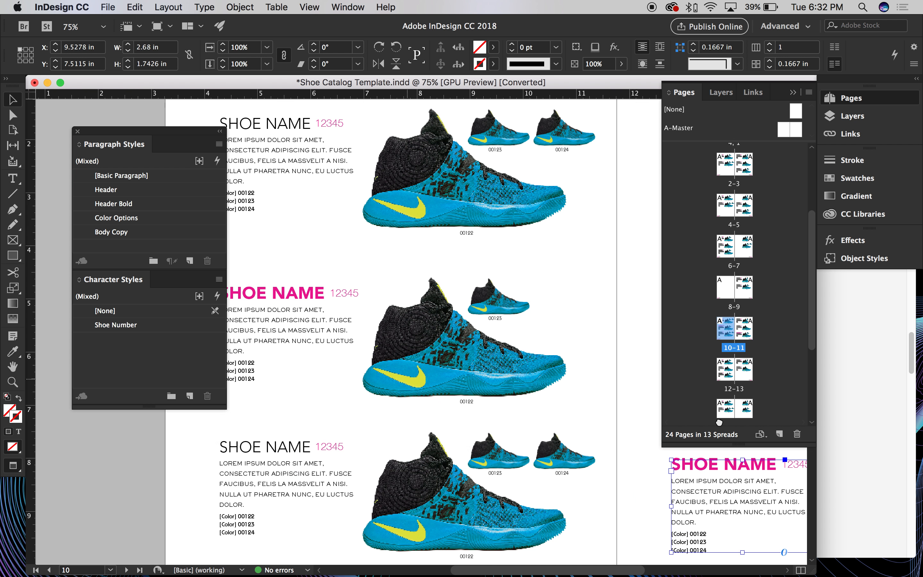
Step: Create a new paragraph style from the body text under page 10's pink shoe name and name it Body Bold
{"action": "scroll", "coordinate": [383, 313], "scroll_direction": "left", "scroll_amount": 4}
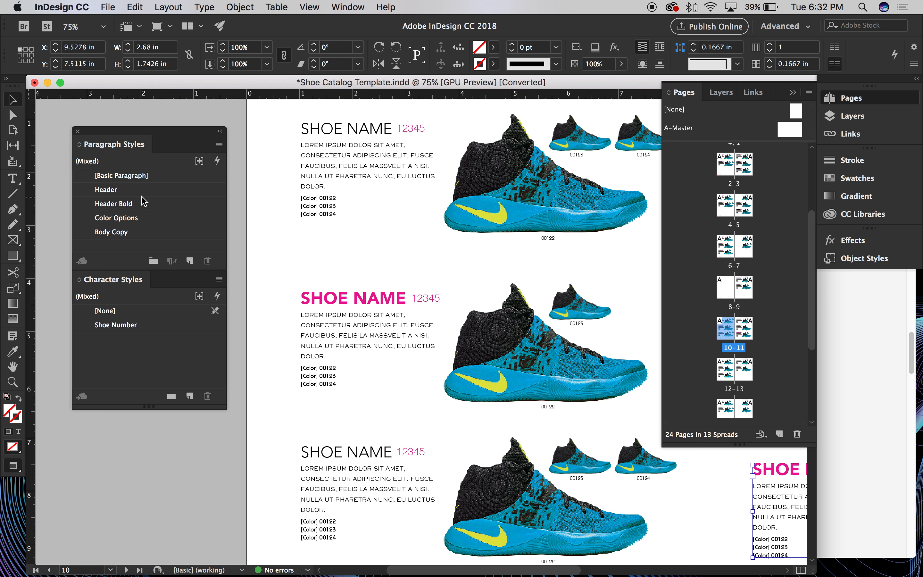
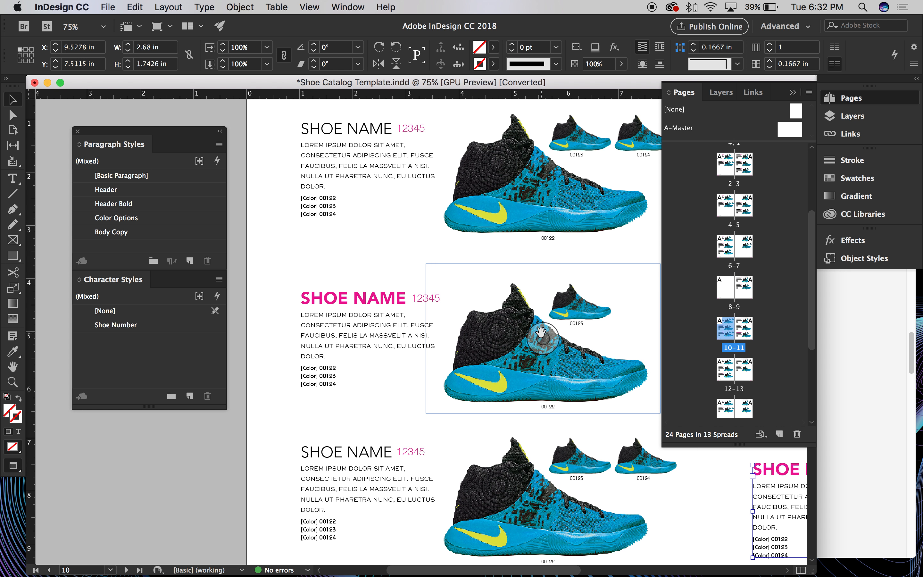
{"action": "scroll", "coordinate": [428, 243], "scroll_direction": "down", "scroll_amount": 4}
{"action": "scroll", "coordinate": [429, 243], "scroll_direction": "right", "scroll_amount": 5}
{"action": "left_click", "coordinate": [796, 92]}
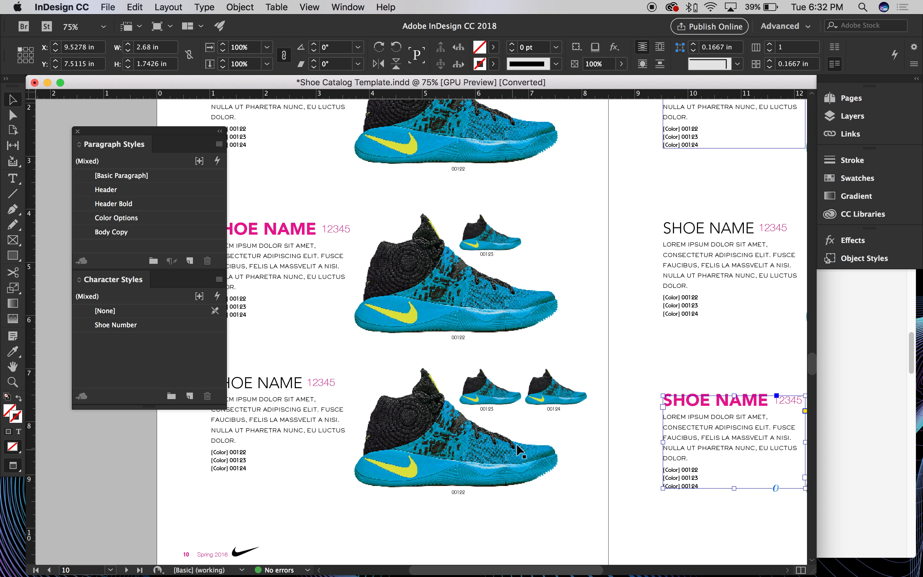
{"action": "scroll", "coordinate": [419, 343], "scroll_direction": "up", "scroll_amount": 1}
{"action": "scroll", "coordinate": [419, 343], "scroll_direction": "left", "scroll_amount": 1}
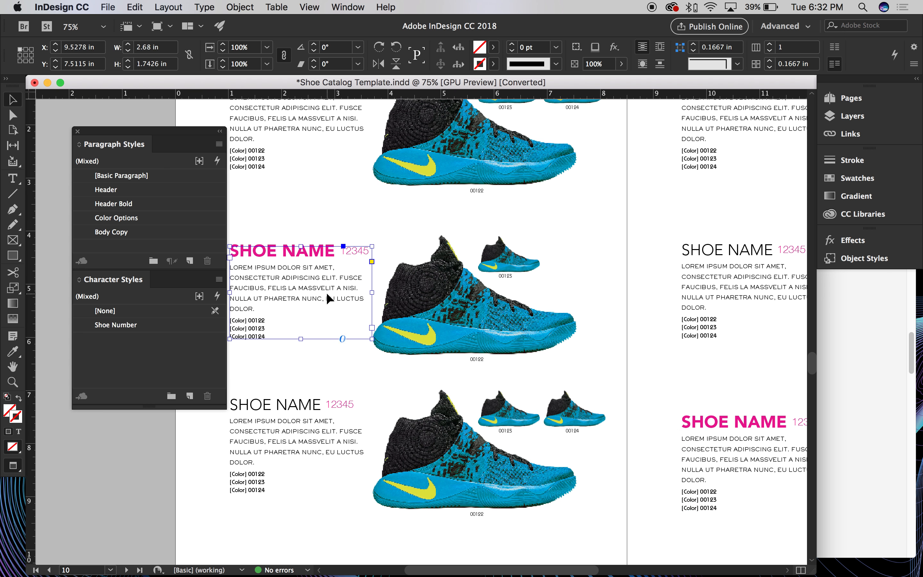
{"action": "triple_click", "coordinate": [289, 289]}
{"action": "triple_click", "coordinate": [285, 283]}
{"action": "left_click", "coordinate": [286, 284]}
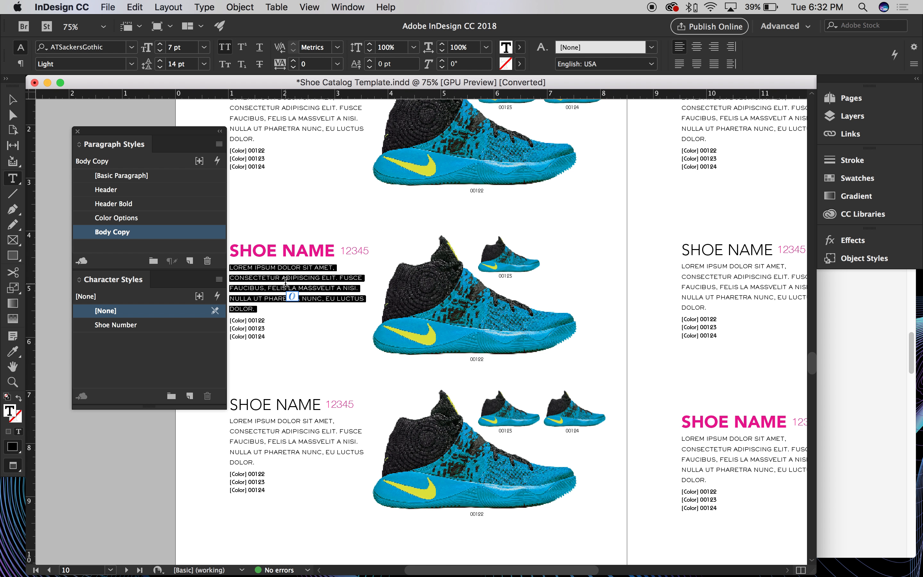
{"action": "left_click", "coordinate": [189, 261]}
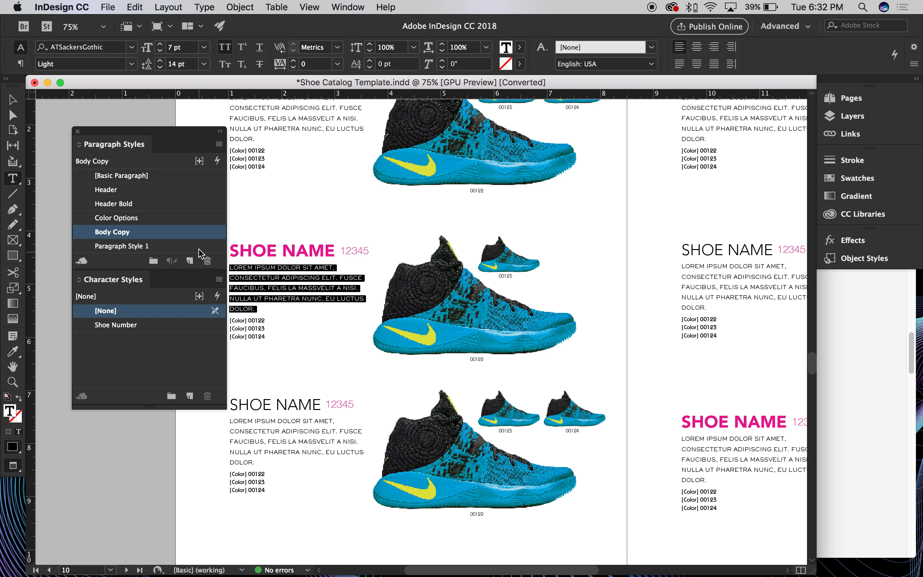
{"action": "double_click", "coordinate": [128, 246]}
{"action": "type", "text": "Body Bold"}
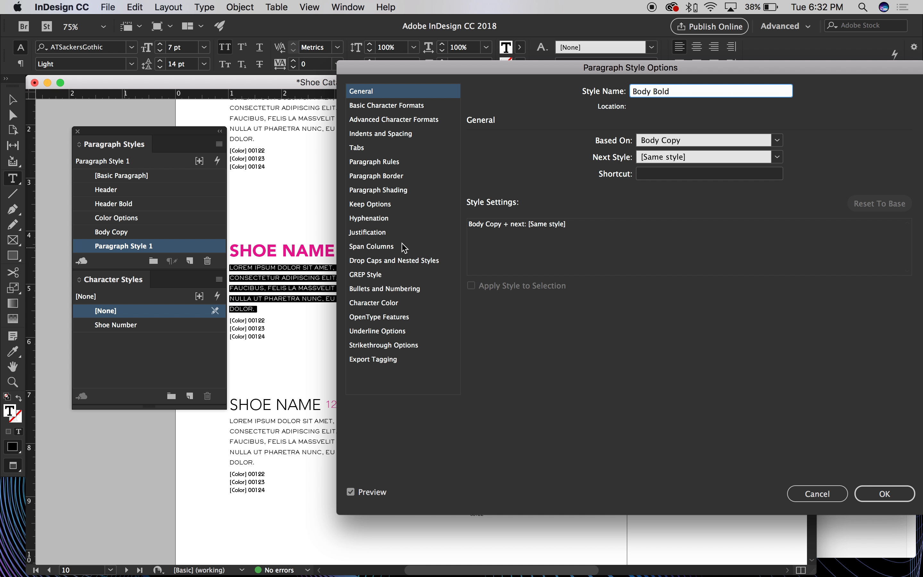
Step: Set the Body Bold style's font style to Medium, apply the change and deselect the text frame
{"action": "left_click", "coordinate": [411, 107]}
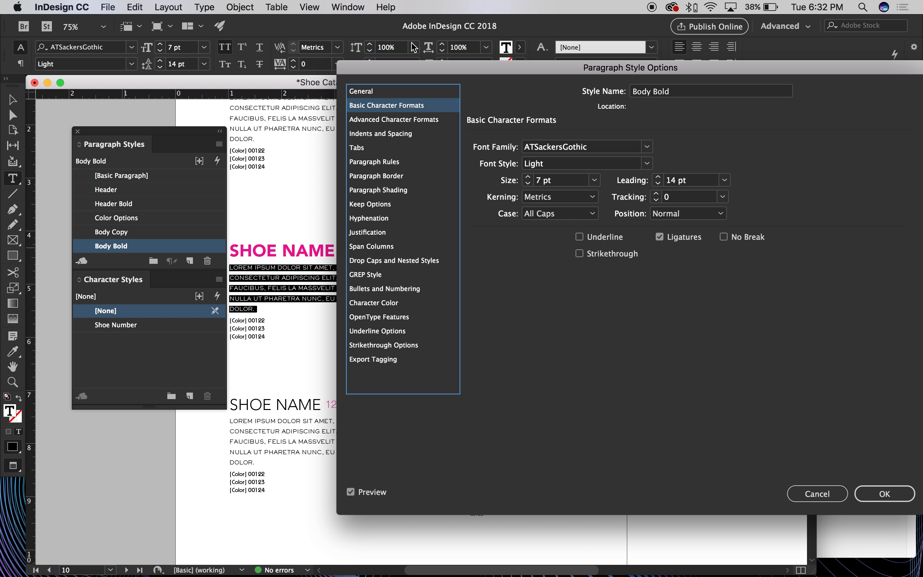
{"action": "left_click", "coordinate": [646, 163]}
{"action": "left_click", "coordinate": [571, 203]}
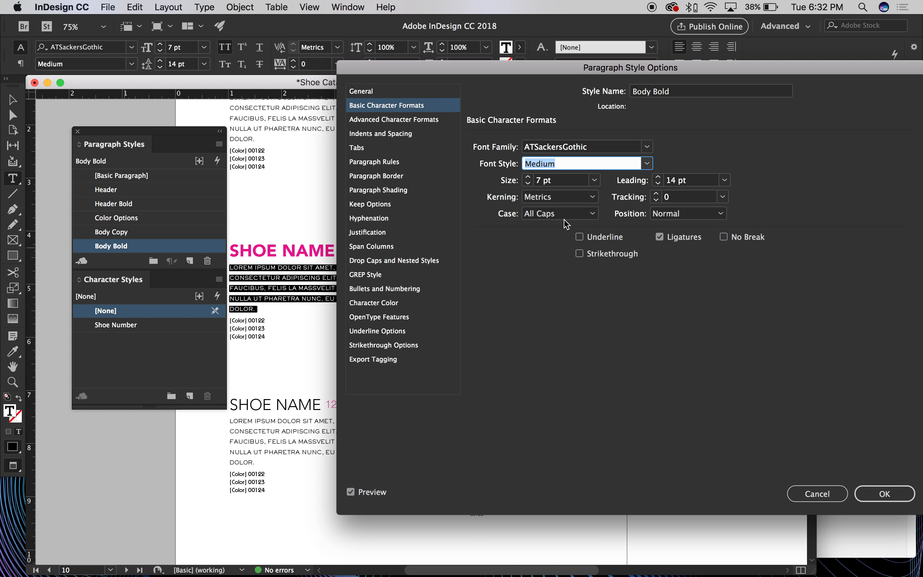
{"action": "left_click", "coordinate": [874, 498]}
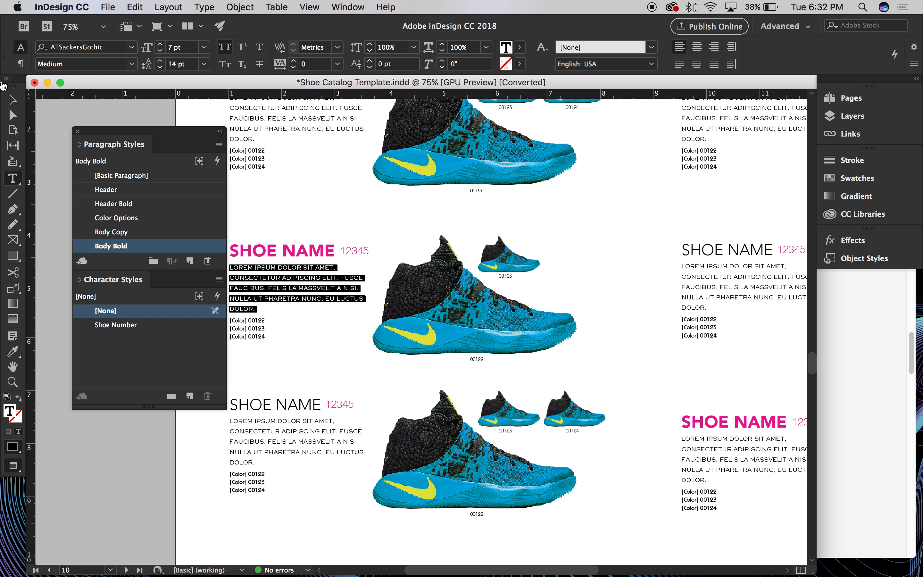
{"action": "left_click", "coordinate": [12, 100]}
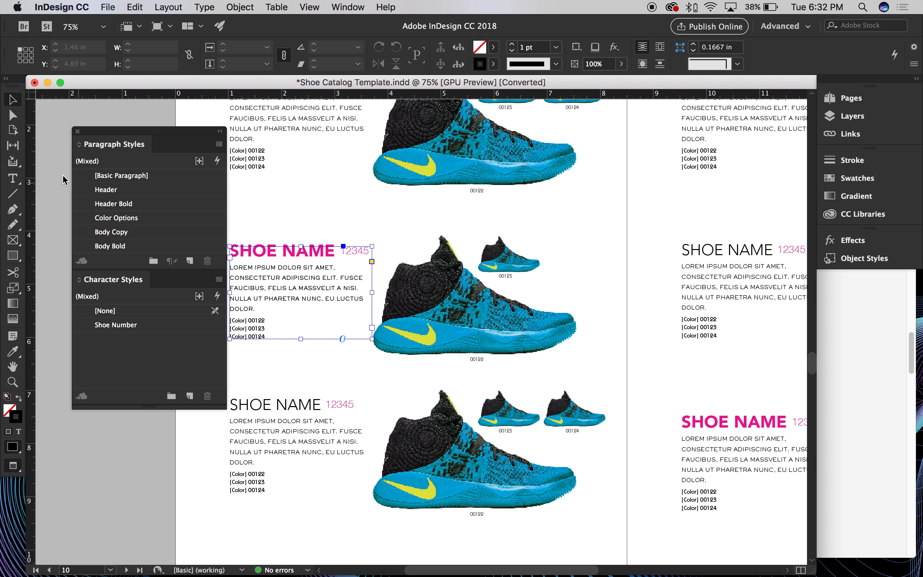
{"action": "left_click", "coordinate": [261, 206]}
Step: Edit the Body Bold style, setting its font style to Heavy Gothic, and apply the change
{"action": "double_click", "coordinate": [111, 246]}
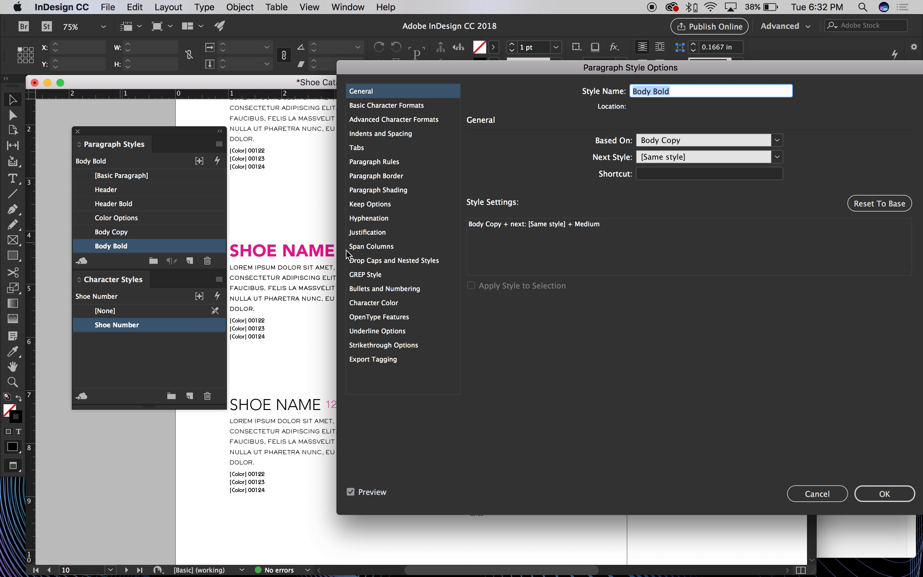
{"action": "left_click", "coordinate": [411, 135]}
{"action": "left_click", "coordinate": [400, 120]}
{"action": "left_click", "coordinate": [396, 106]}
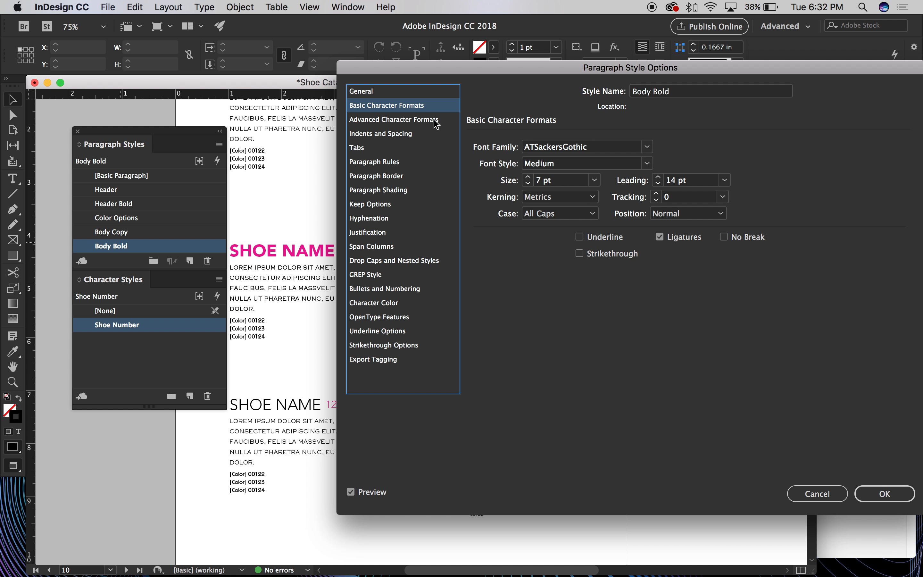
{"action": "left_click", "coordinate": [648, 163]}
{"action": "left_click", "coordinate": [609, 216]}
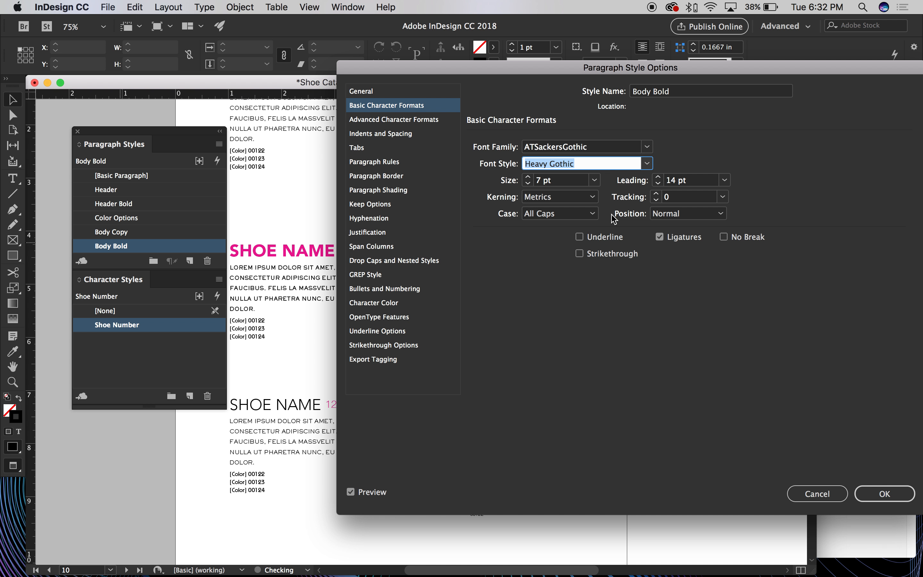
{"action": "left_click", "coordinate": [884, 494]}
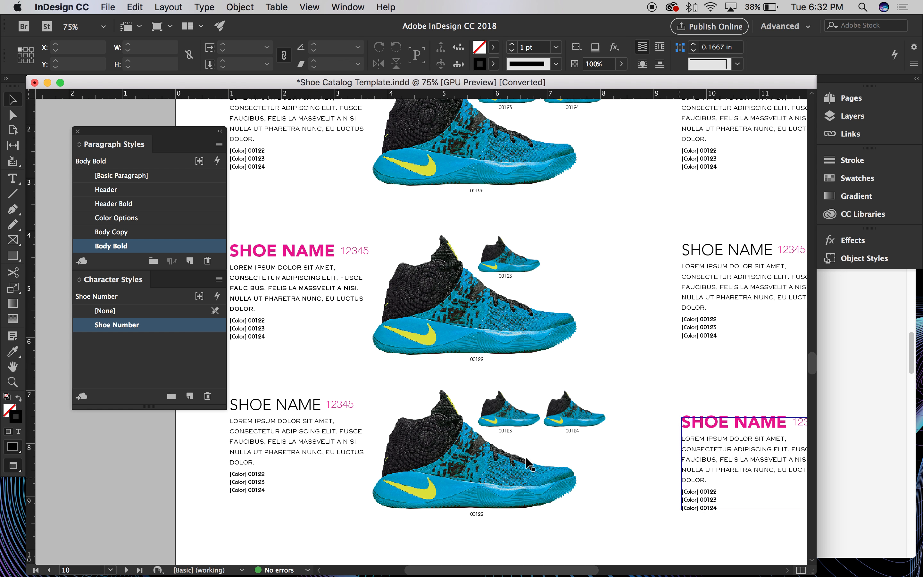
Step: Reopen the Body Bold style for editing and set its font family to Avenir and its font style to 95 Black
{"action": "left_click_drag", "start_coordinate": [305, 213], "coordinate": [358, 243]}
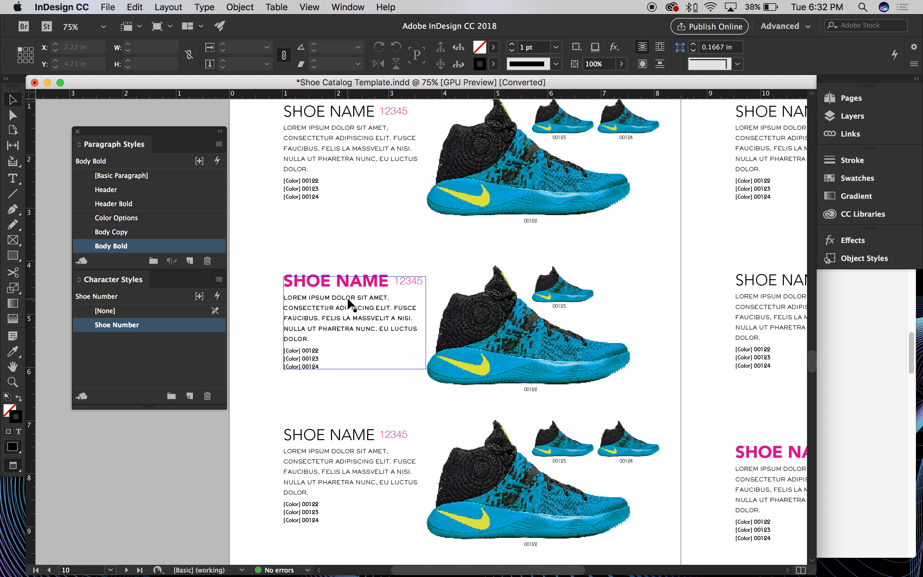
{"action": "double_click", "coordinate": [347, 298]}
{"action": "triple_click", "coordinate": [319, 307]}
{"action": "left_click", "coordinate": [319, 307]}
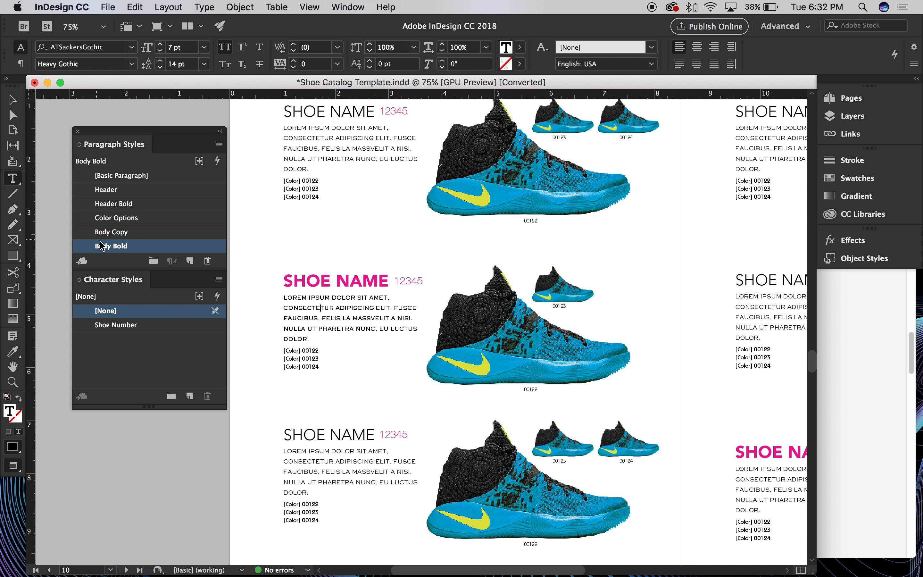
{"action": "double_click", "coordinate": [140, 250]}
{"action": "left_click", "coordinate": [411, 153]}
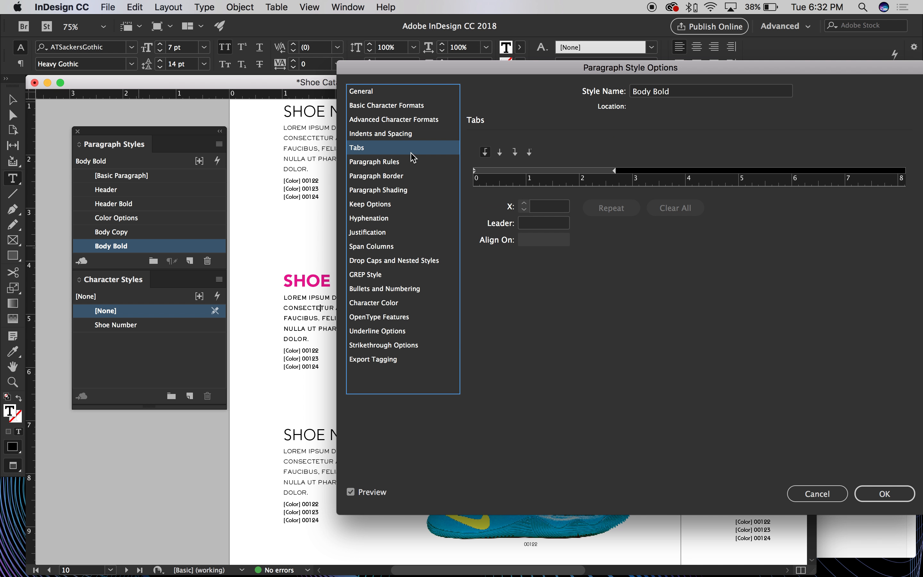
{"action": "left_click", "coordinate": [386, 165]}
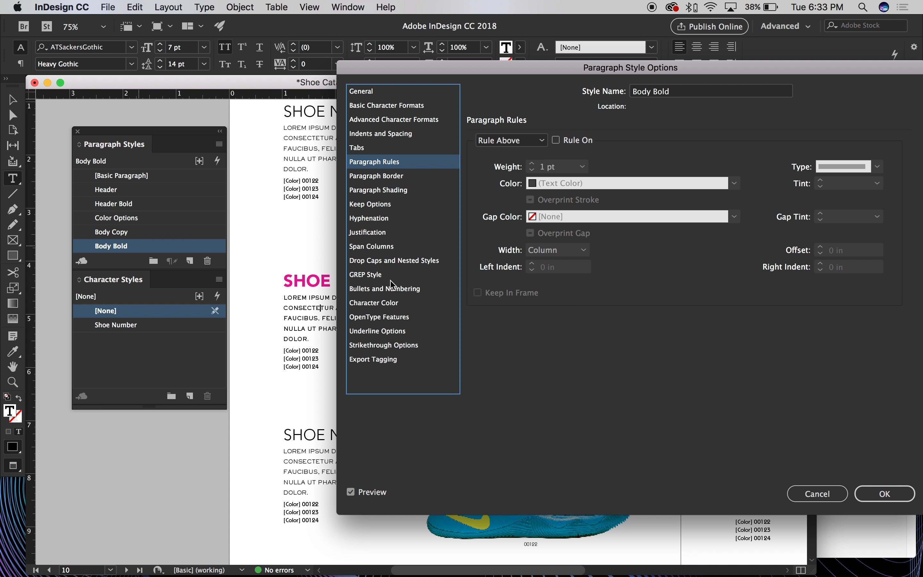
{"action": "left_click", "coordinate": [392, 304]}
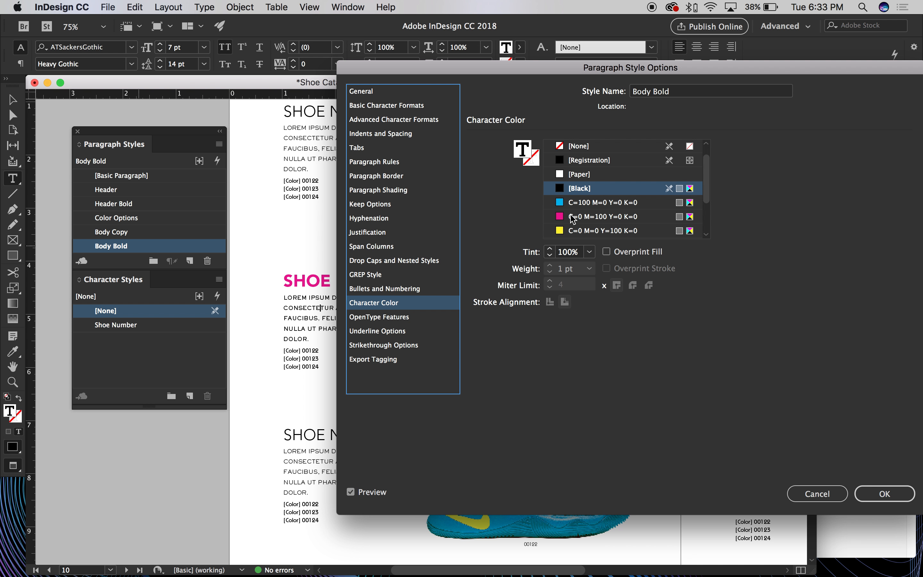
{"action": "left_click", "coordinate": [413, 135]}
{"action": "left_click", "coordinate": [408, 107]}
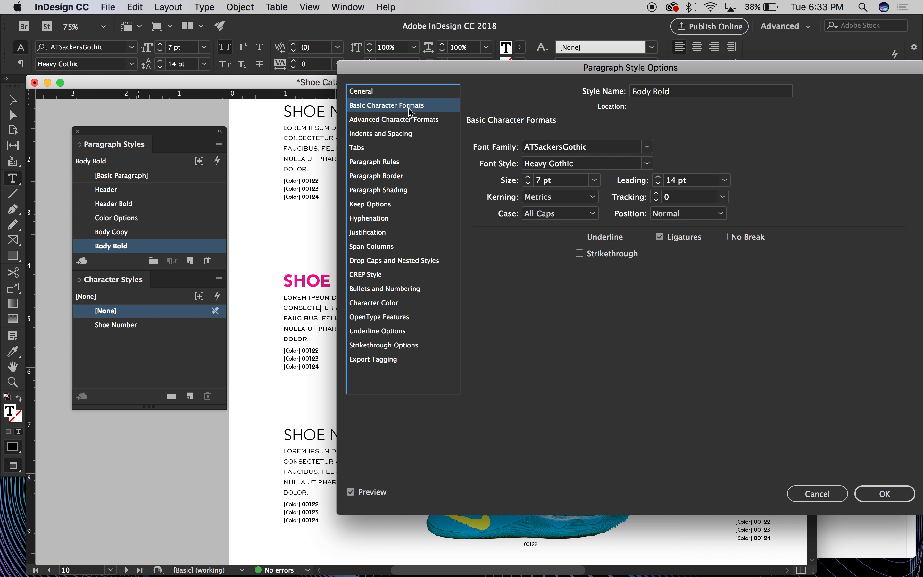
{"action": "left_click", "coordinate": [646, 146]}
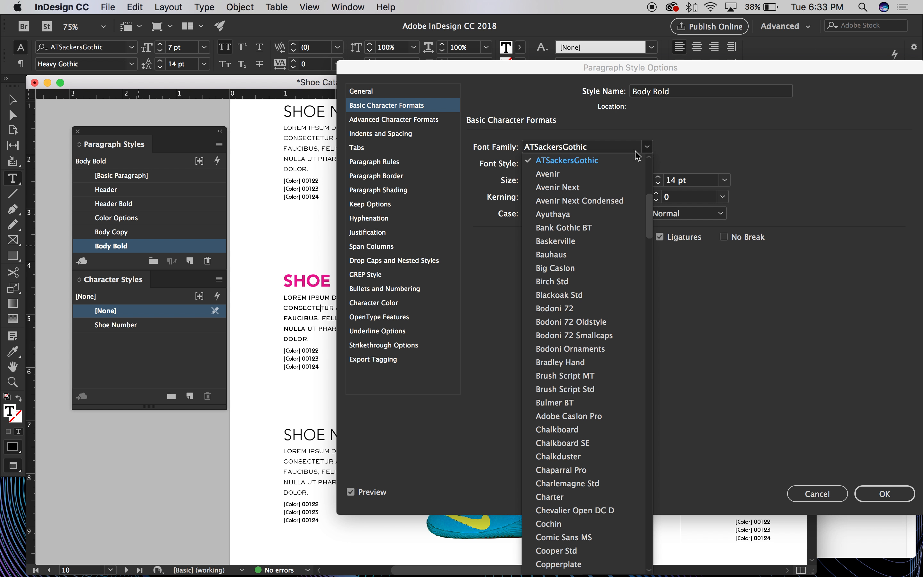
{"action": "left_click", "coordinate": [572, 175]}
{"action": "left_click", "coordinate": [646, 163]}
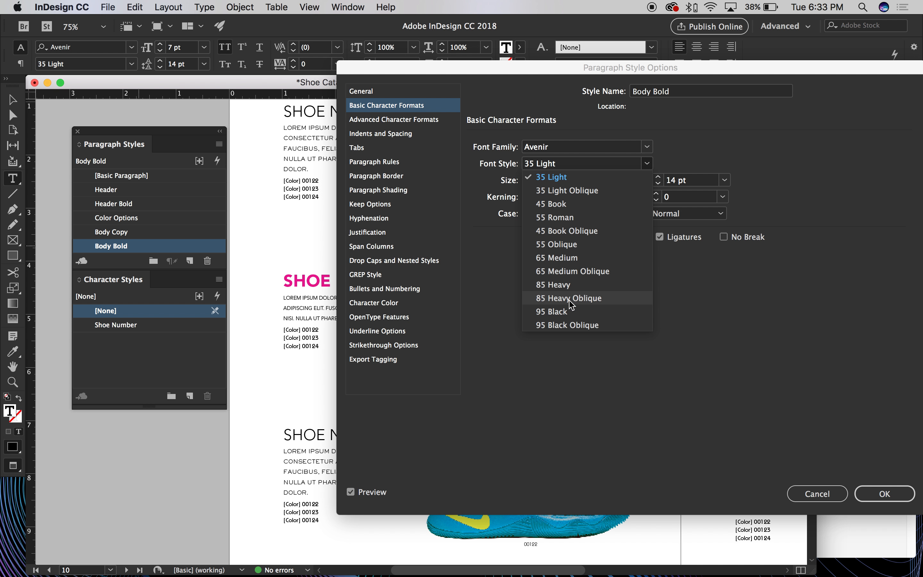
{"action": "left_click", "coordinate": [570, 312]}
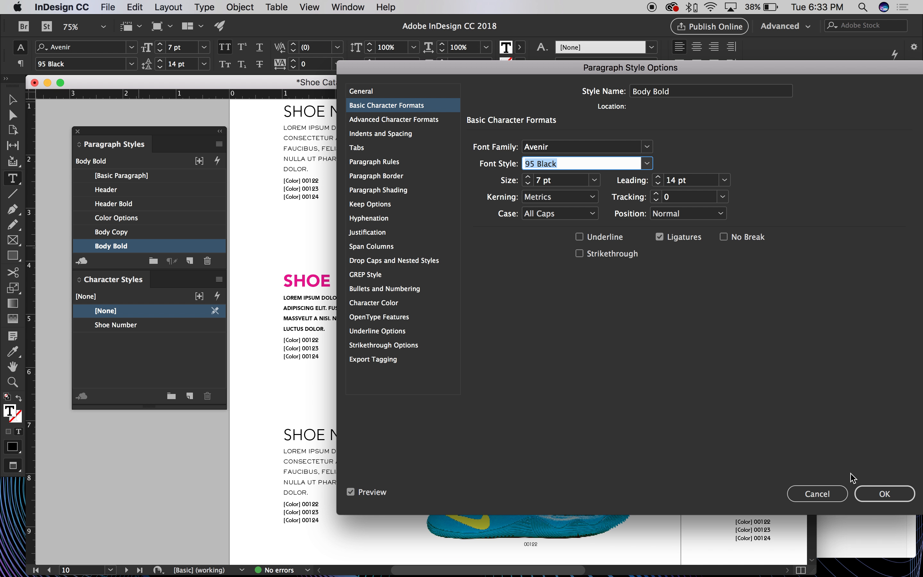
Step: Set the Body Bold style's size to 9 pt, apply the changes and leave text editing
{"action": "left_click", "coordinate": [527, 177]}
{"action": "left_click", "coordinate": [527, 177]}
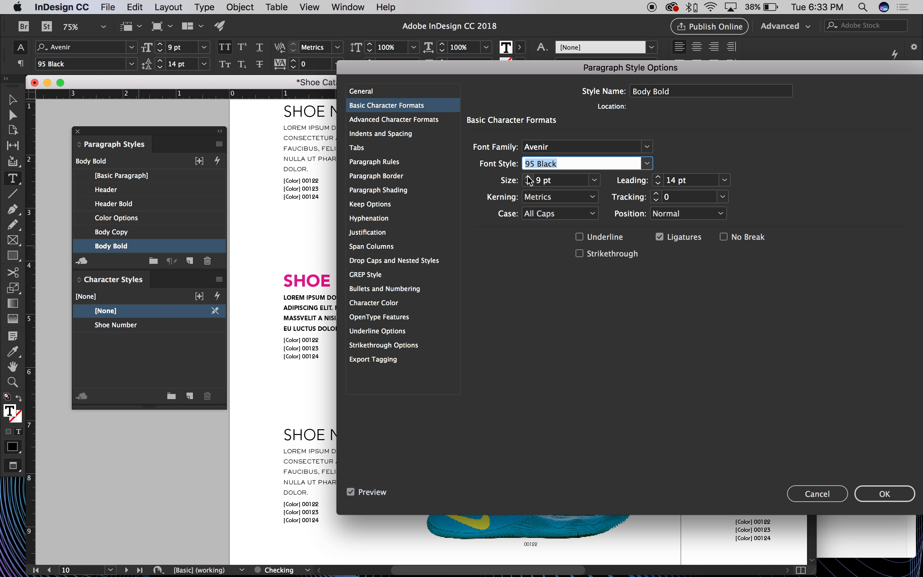
{"action": "left_click", "coordinate": [527, 176]}
{"action": "left_click", "coordinate": [527, 183]}
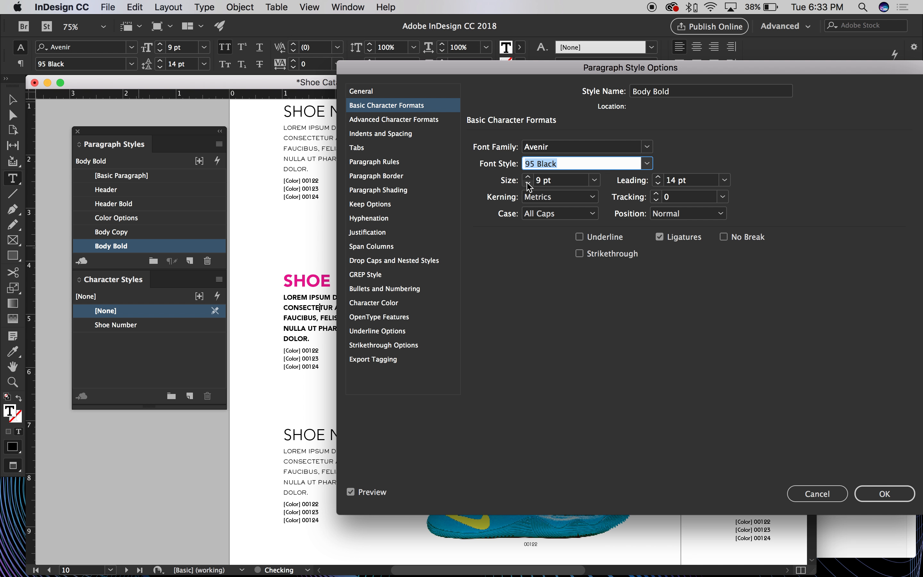
{"action": "left_click", "coordinate": [881, 493]}
{"action": "left_click", "coordinate": [13, 100]}
Step: Apply the Body Bold style to the last shoe's description paragraph on page 11 and leave text editing
{"action": "left_click_drag", "start_coordinate": [371, 315], "coordinate": [420, 288]}
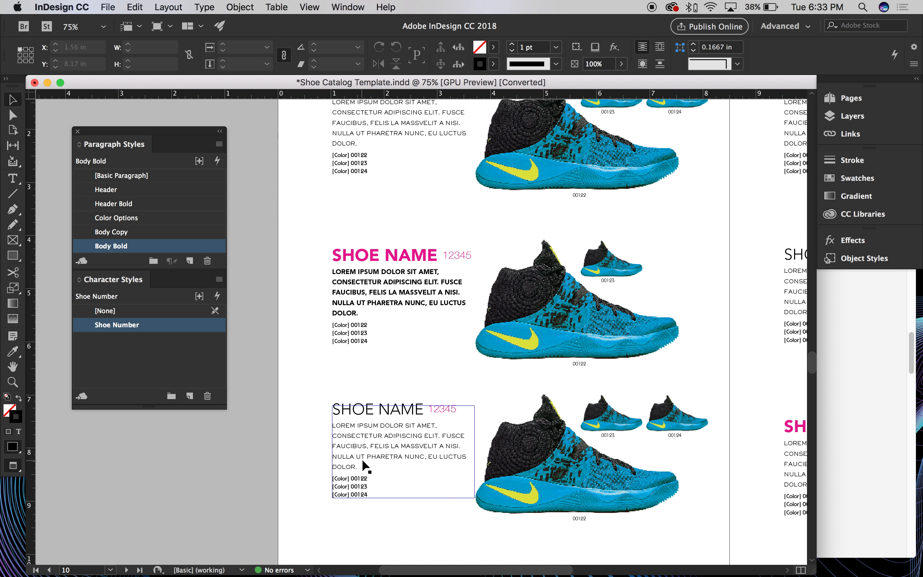
{"action": "scroll", "coordinate": [420, 438], "scroll_direction": "right", "scroll_amount": 5}
{"action": "scroll", "coordinate": [419, 438], "scroll_direction": "up", "scroll_amount": 2}
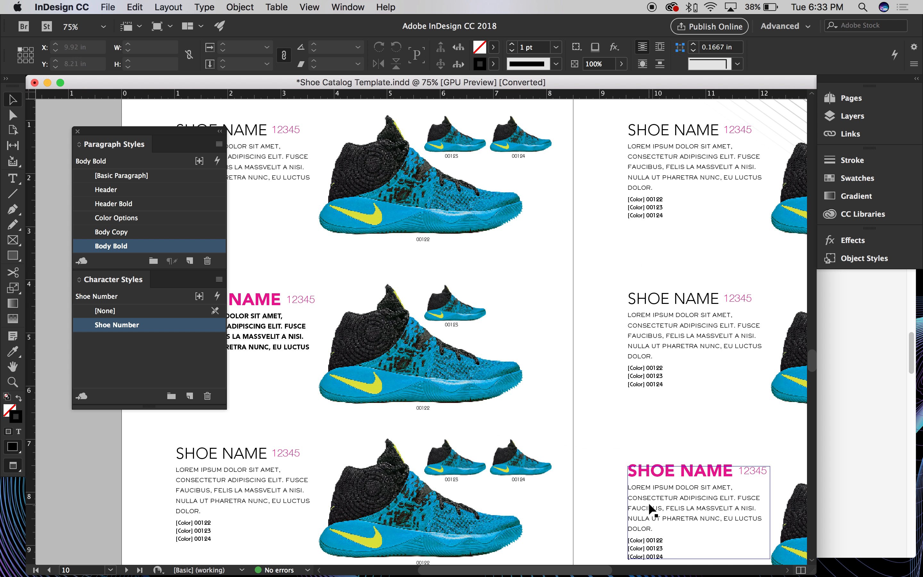
{"action": "double_click", "coordinate": [650, 505]}
{"action": "triple_click", "coordinate": [650, 506]}
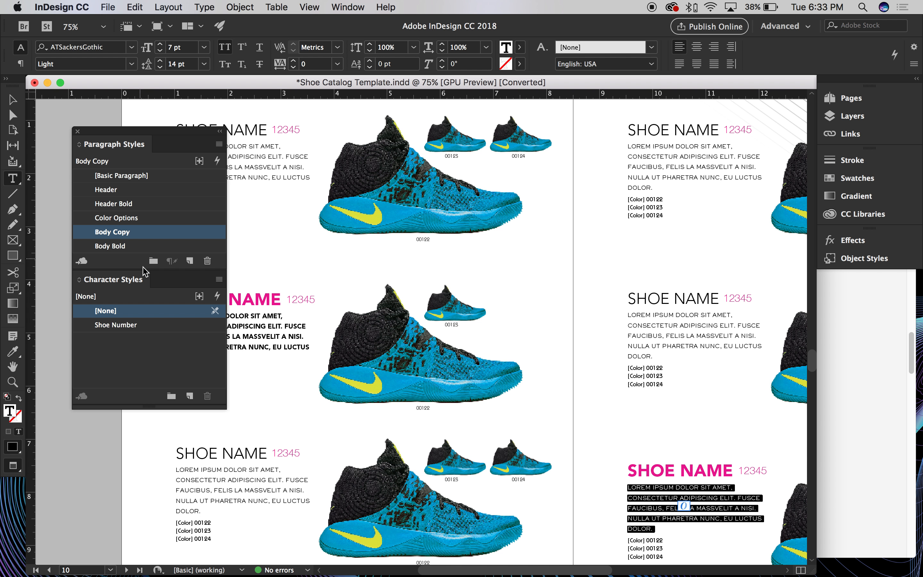
{"action": "left_click", "coordinate": [111, 245]}
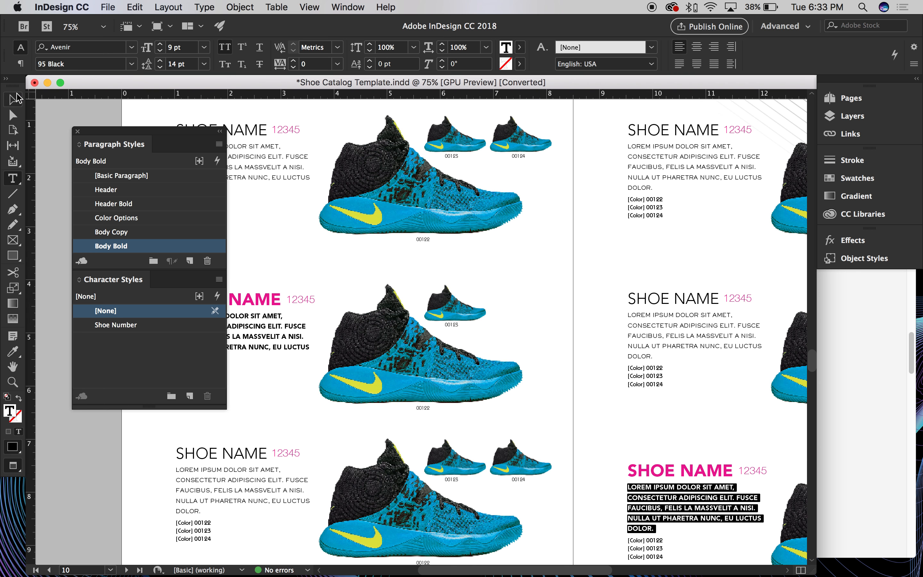
{"action": "left_click", "coordinate": [16, 98]}
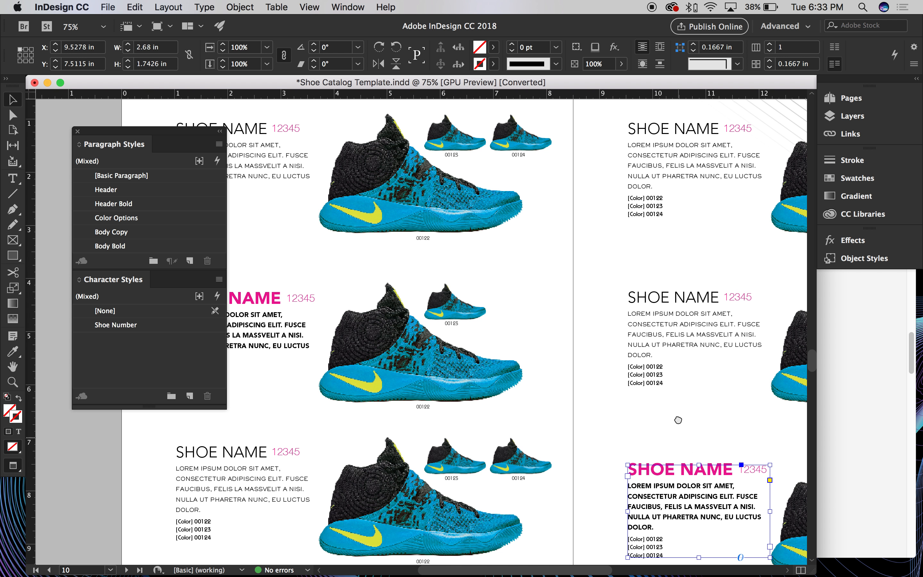
Step: Show frame edges and hidden characters, then examine the paragraph marks ending the description and name line of page 11's last shoe
{"action": "scroll", "coordinate": [675, 426], "scroll_direction": "down", "scroll_amount": 3}
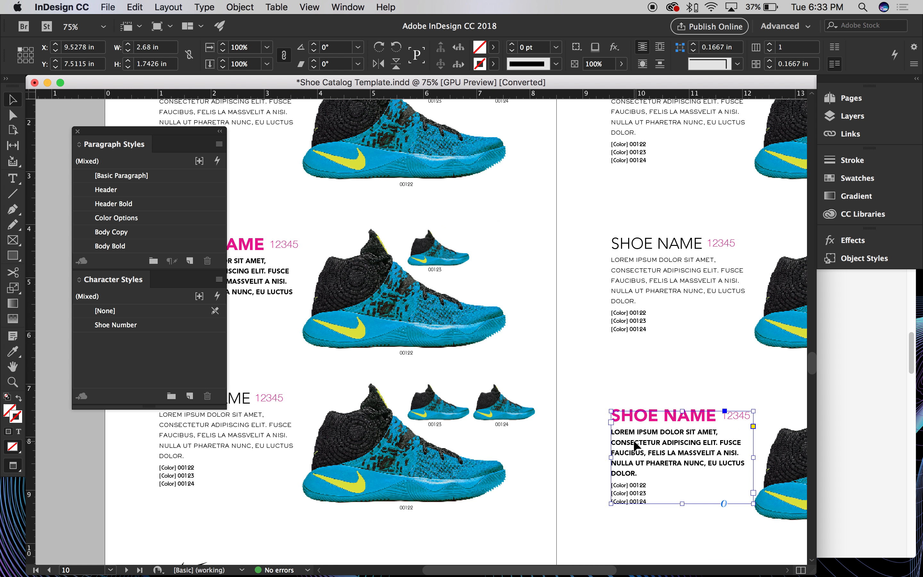
{"action": "key", "text": "w"}
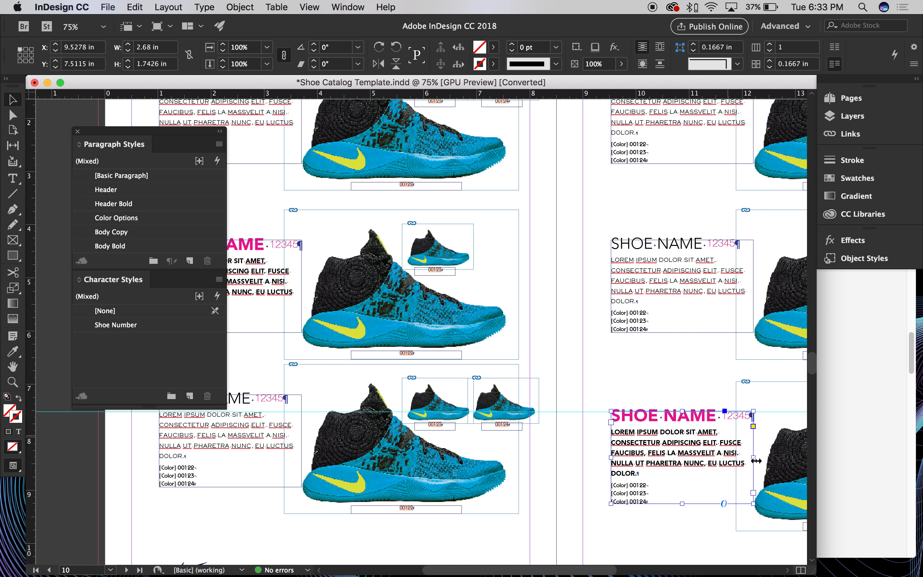
{"action": "double_click", "coordinate": [642, 471]}
{"action": "left_click_drag", "start_coordinate": [642, 473], "coordinate": [630, 472]}
{"action": "left_click_drag", "start_coordinate": [611, 433], "coordinate": [661, 475]}
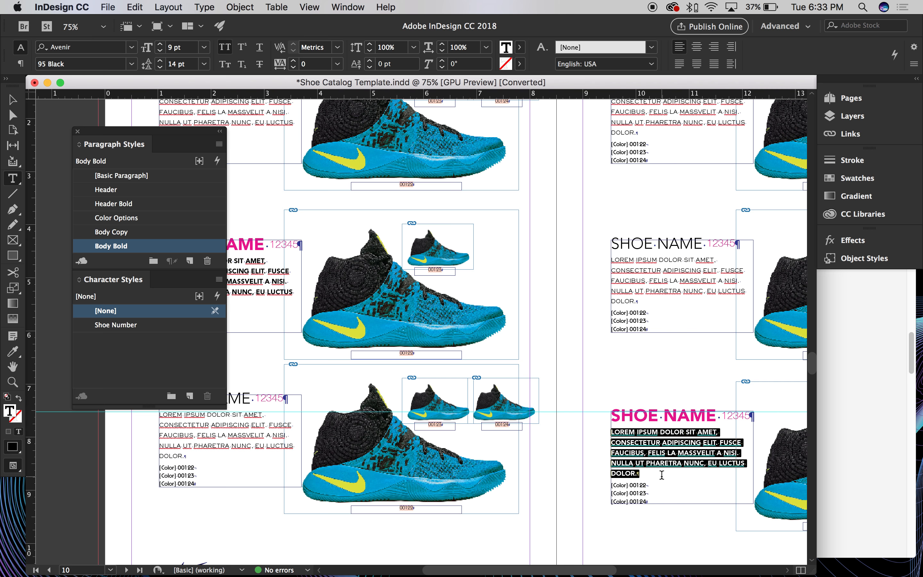
{"action": "left_click", "coordinate": [752, 414]}
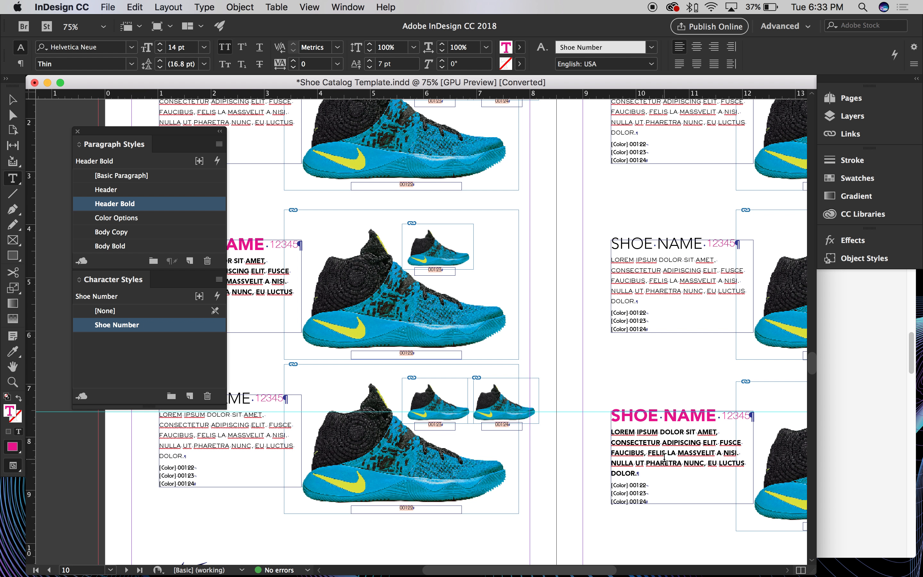
Step: Leave text editing in page 11's last description and preview the spread without frame edges and hidden characters
{"action": "left_click", "coordinate": [648, 450]}
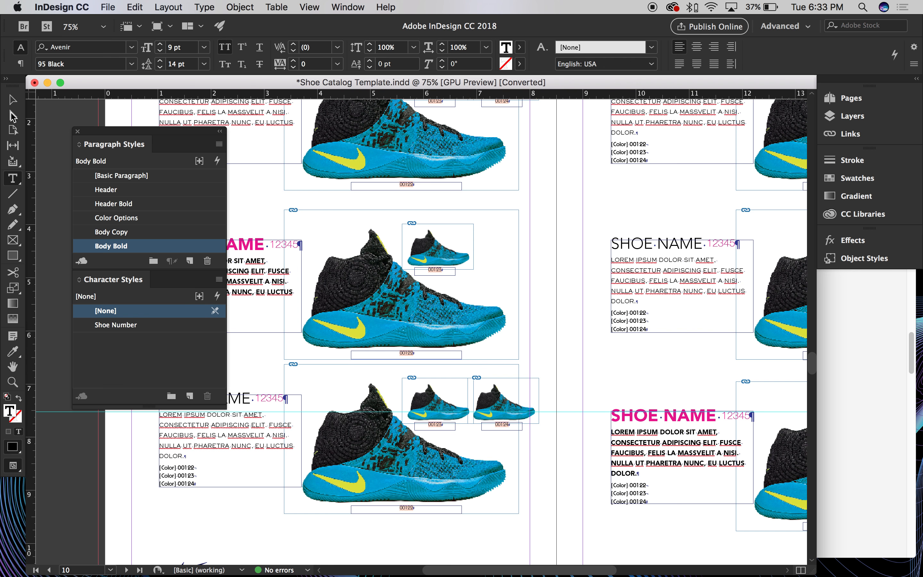
{"action": "left_click", "coordinate": [12, 99]}
{"action": "left_click", "coordinate": [246, 510]}
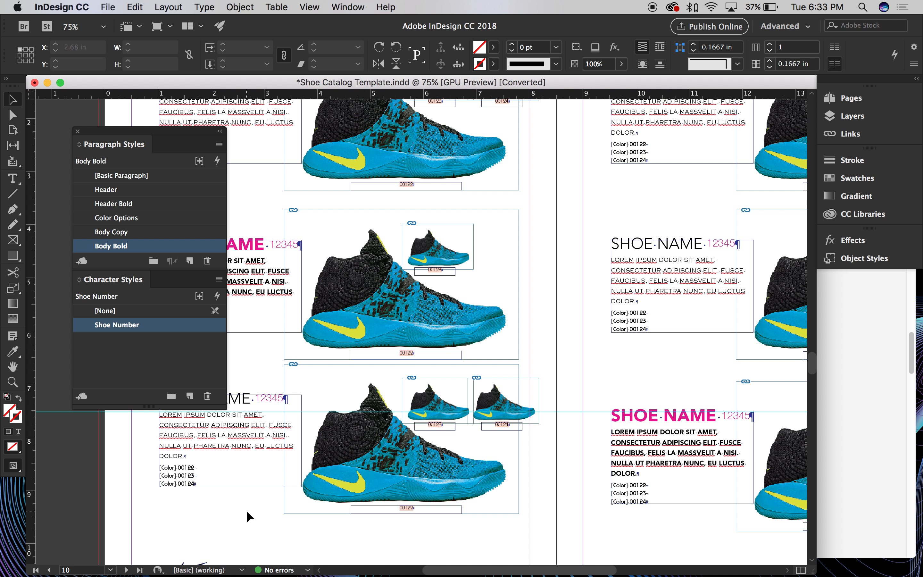
{"action": "key", "text": "w"}
{"action": "left_click_drag", "start_coordinate": [450, 346], "coordinate": [558, 350]}
{"action": "key", "text": "super+minus"}
{"action": "key", "text": "super+equal"}
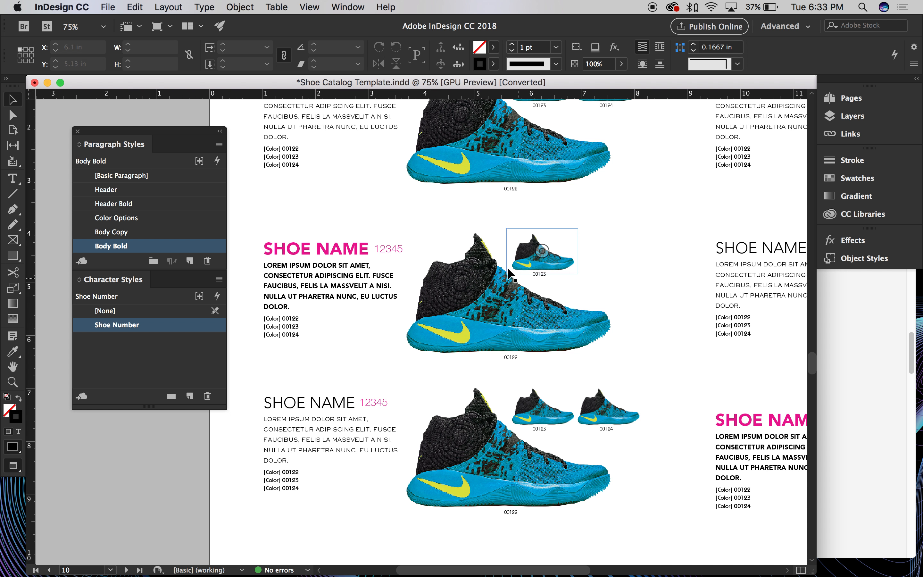
Step: Select the large shoe image frame of the first product on page 11
{"action": "left_click_drag", "start_coordinate": [581, 210], "coordinate": [561, 210]}
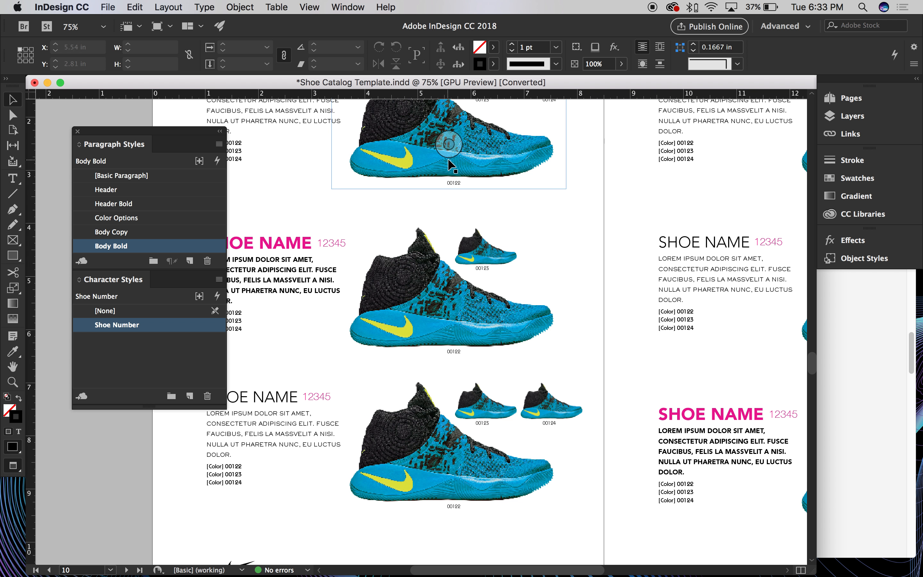
{"action": "left_click_drag", "start_coordinate": [698, 216], "coordinate": [513, 279]}
{"action": "left_click_drag", "start_coordinate": [541, 235], "coordinate": [396, 281]}
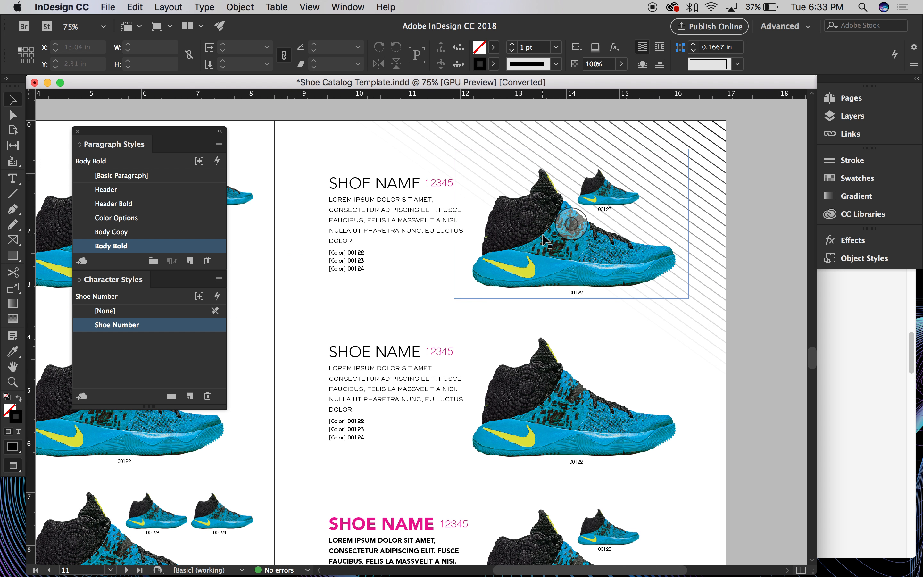
{"action": "left_click", "coordinate": [542, 234]}
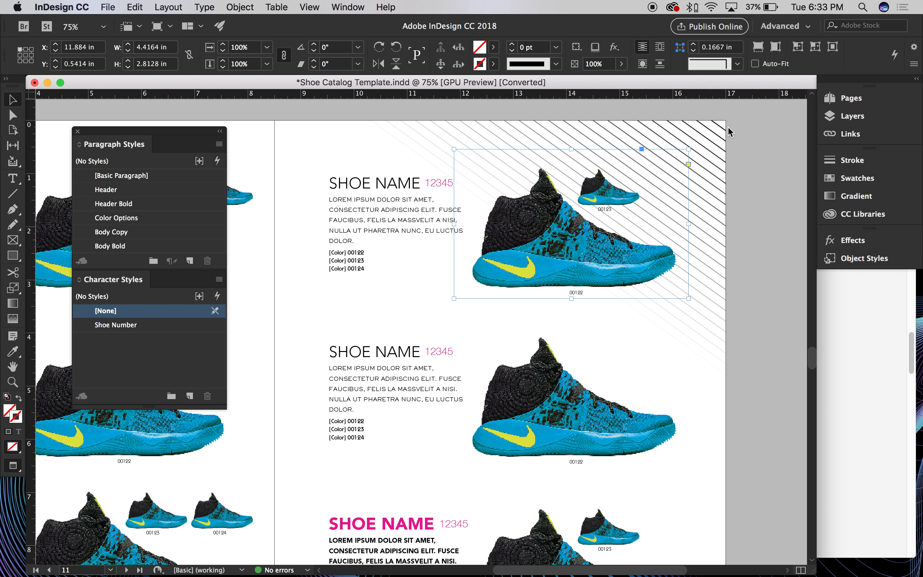
Step: Minimize the catalog document and preview Instructions.txt in the Shoe Catalog Template folder on the desktop
{"action": "mouse_move", "coordinate": [519, 570]}
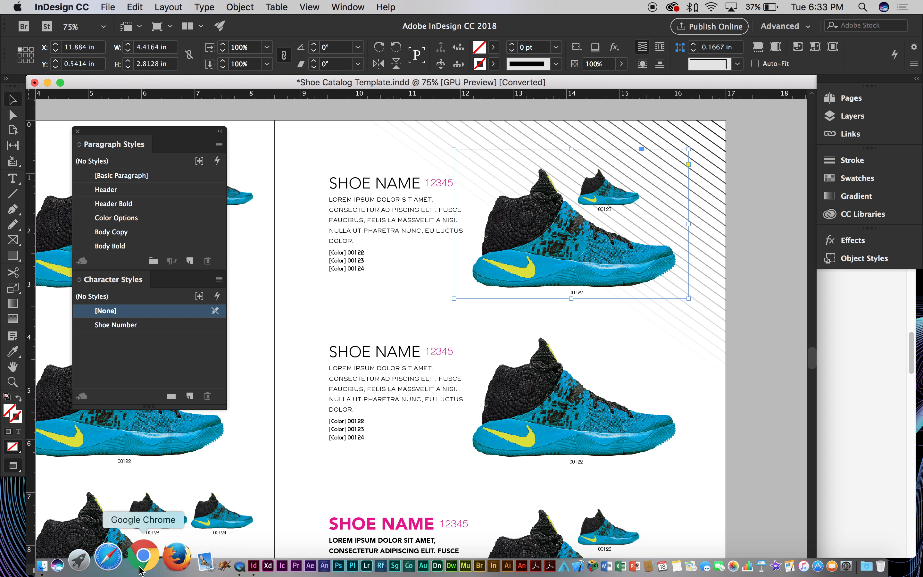
{"action": "left_click", "coordinate": [48, 82]}
{"action": "key", "text": "super+h"}
{"action": "double_click", "coordinate": [53, 118]}
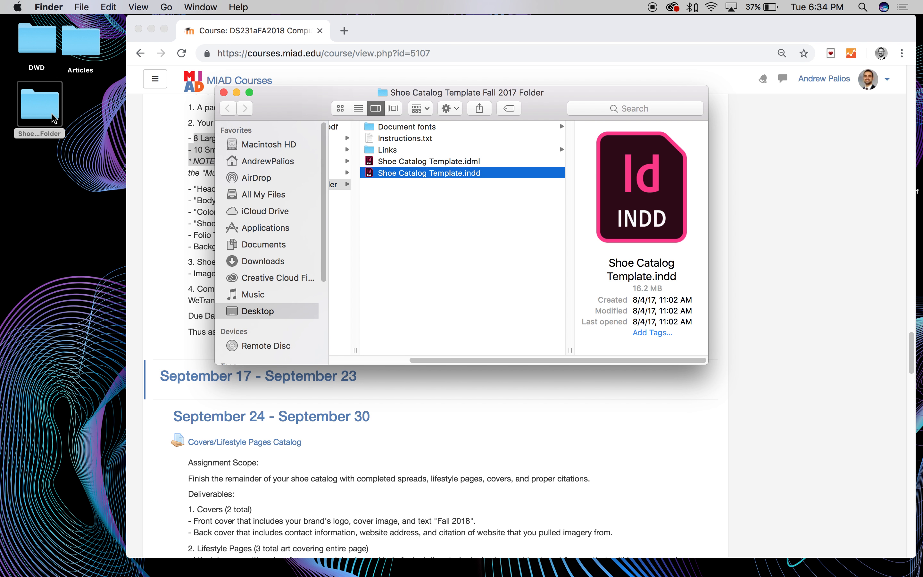
{"action": "key", "text": "Up"}
{"action": "key", "text": "Up"}
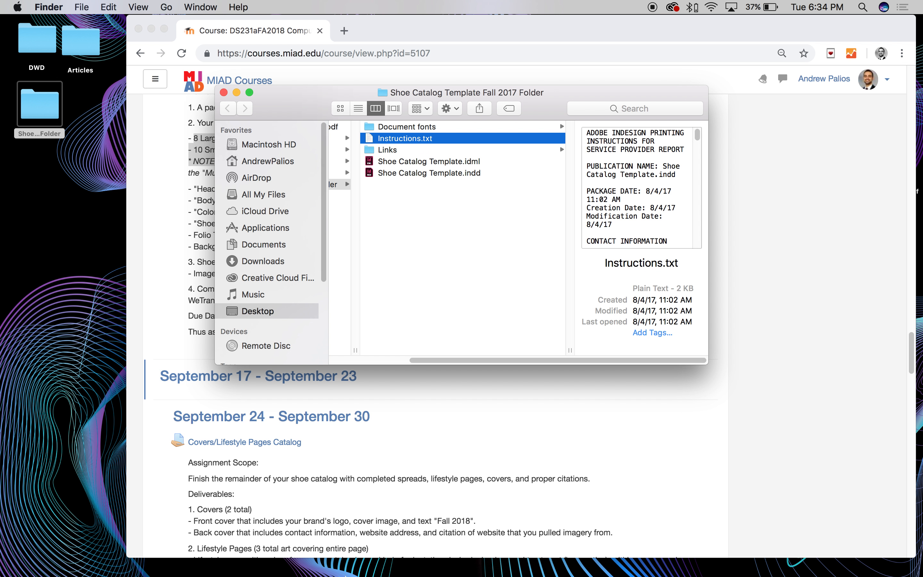
Step: Switch to Chrome and search Google for "louboutin shoes" in a new tab
{"action": "mouse_move", "coordinate": [124, 571]}
{"action": "left_click", "coordinate": [149, 556]}
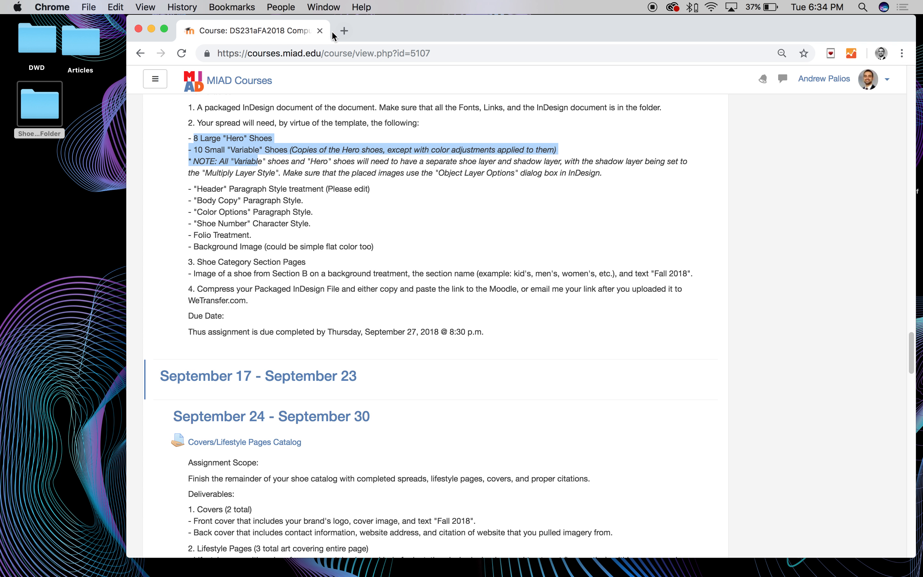
{"action": "left_click_drag", "start_coordinate": [394, 22], "coordinate": [346, 45]}
{"action": "left_click", "coordinate": [297, 50]}
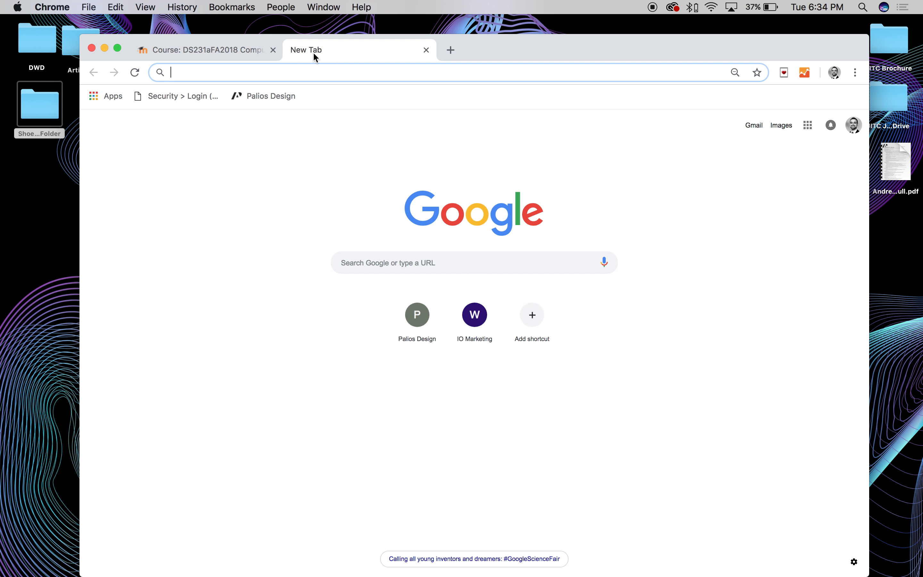
{"action": "type", "text": "louboutin"}
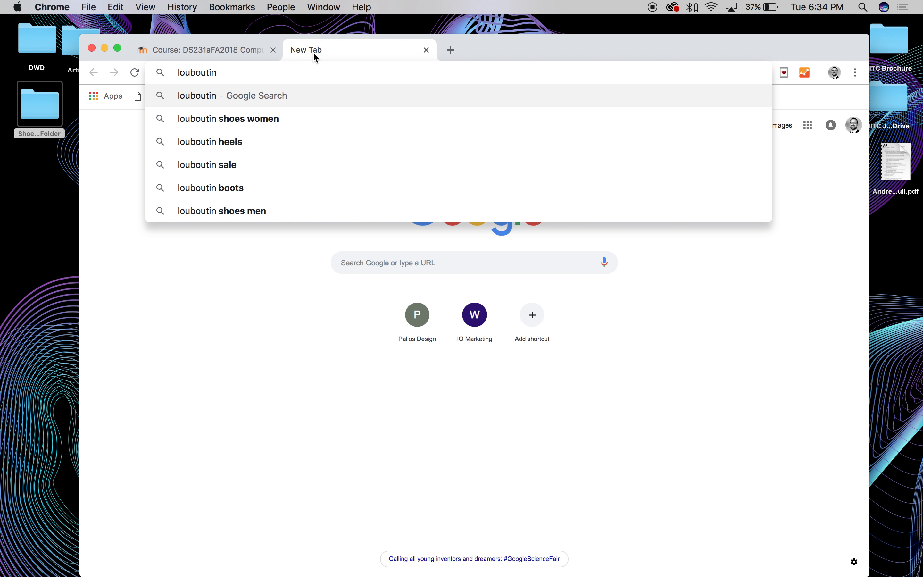
{"action": "type", "text": " shoes"}
{"action": "key", "text": "Return"}
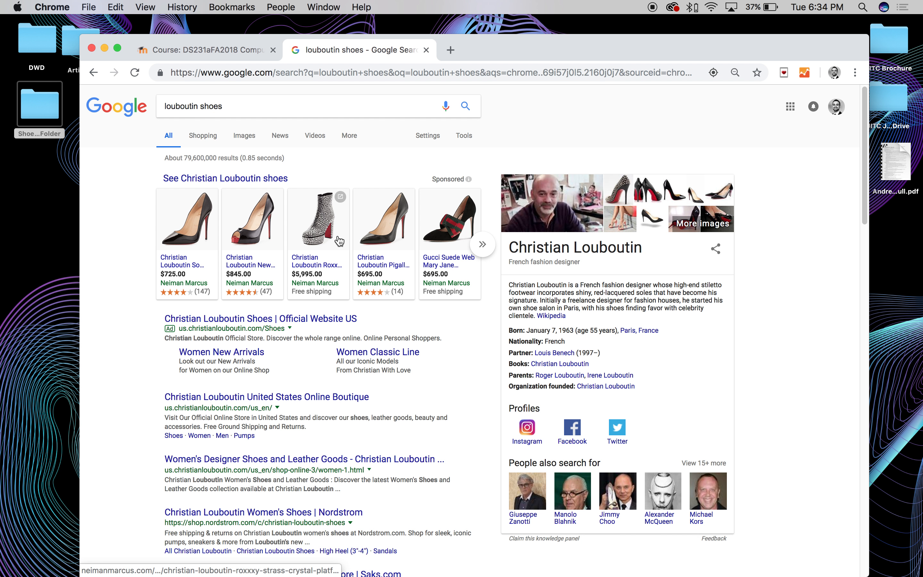
{"action": "left_click", "coordinate": [329, 235]}
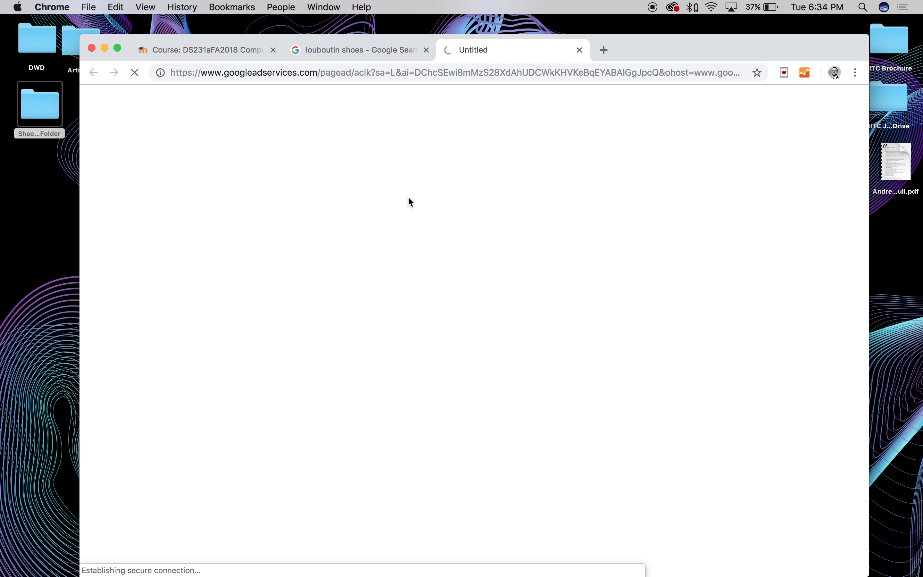
{"action": "left_click_drag", "start_coordinate": [624, 50], "coordinate": [629, 31]}
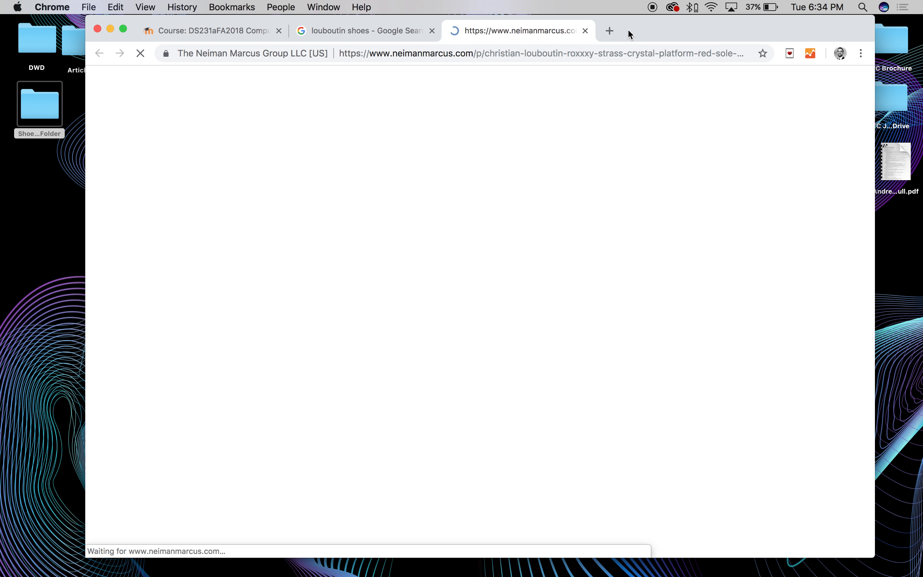
{"action": "left_click", "coordinate": [366, 33]}
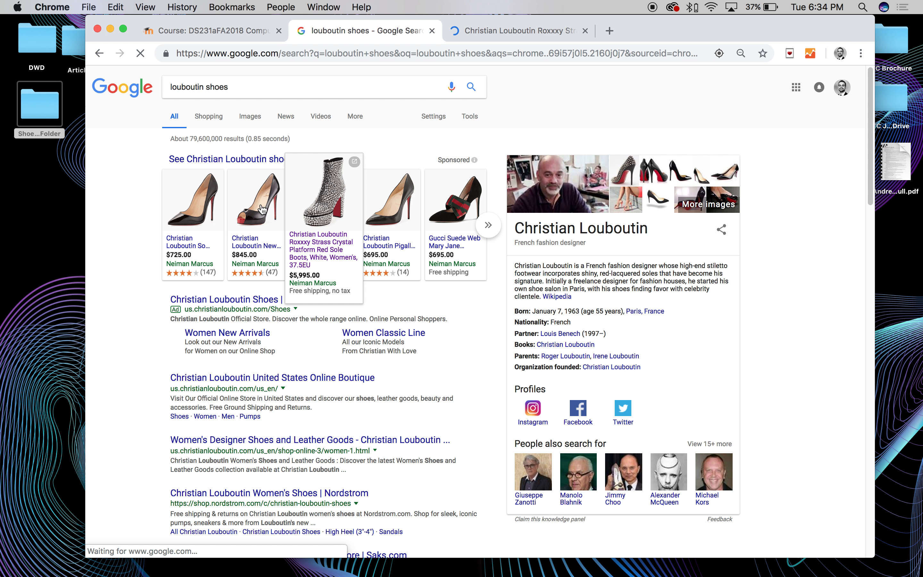
Step: Open the Pigalle Follies black pump from the results, enlarge its photo and save it to the Desktop as JPEG image NMX3C63_mz
{"action": "left_click", "coordinate": [389, 206]}
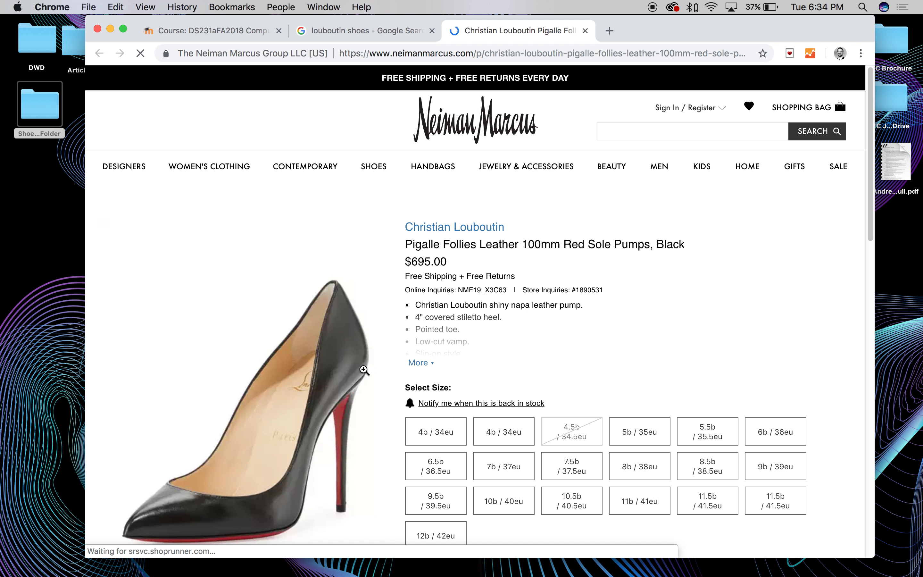
{"action": "left_click", "coordinate": [287, 404]}
{"action": "left_click", "coordinate": [498, 359]}
{"action": "right_click", "coordinate": [498, 359]}
{"action": "left_click", "coordinate": [528, 379]}
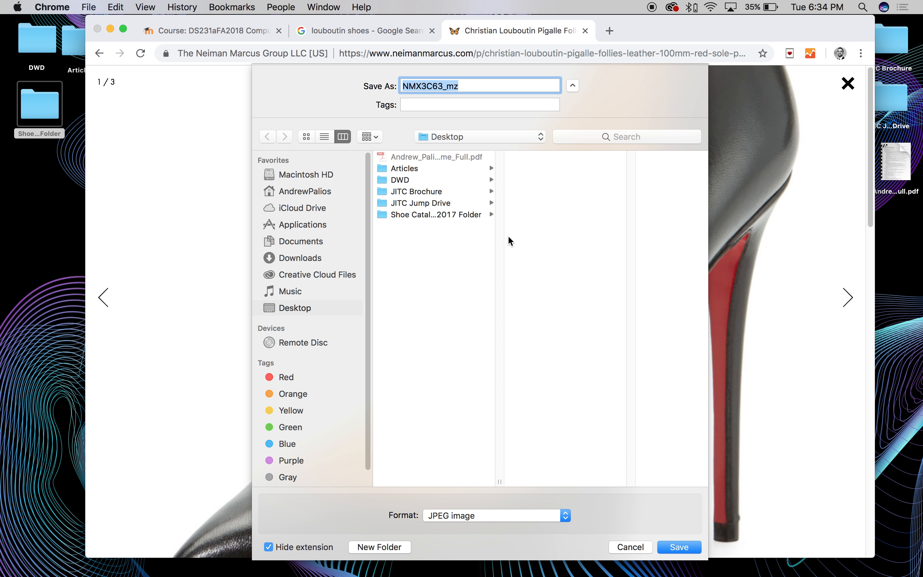
{"action": "left_click", "coordinate": [667, 547]}
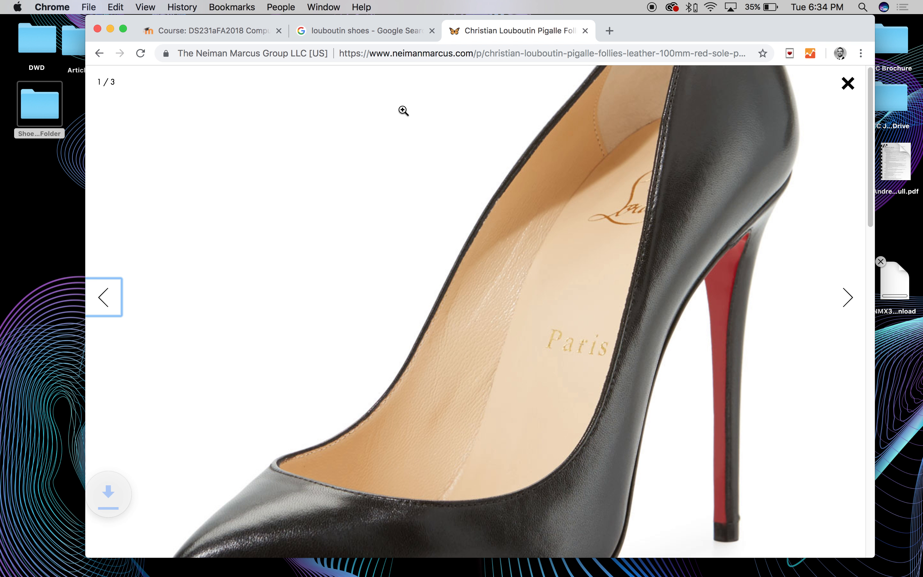
Step: Close the product and search result tabs, and switch back to the Shoe Catalog Template document in InDesign
{"action": "left_click", "coordinate": [585, 30]}
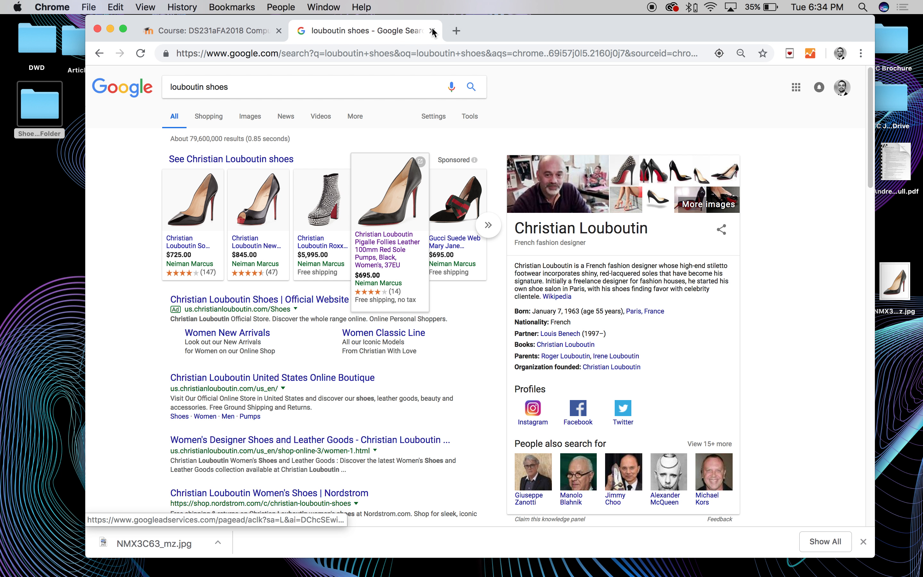
{"action": "left_click", "coordinate": [432, 31]}
{"action": "left_click", "coordinate": [110, 30]}
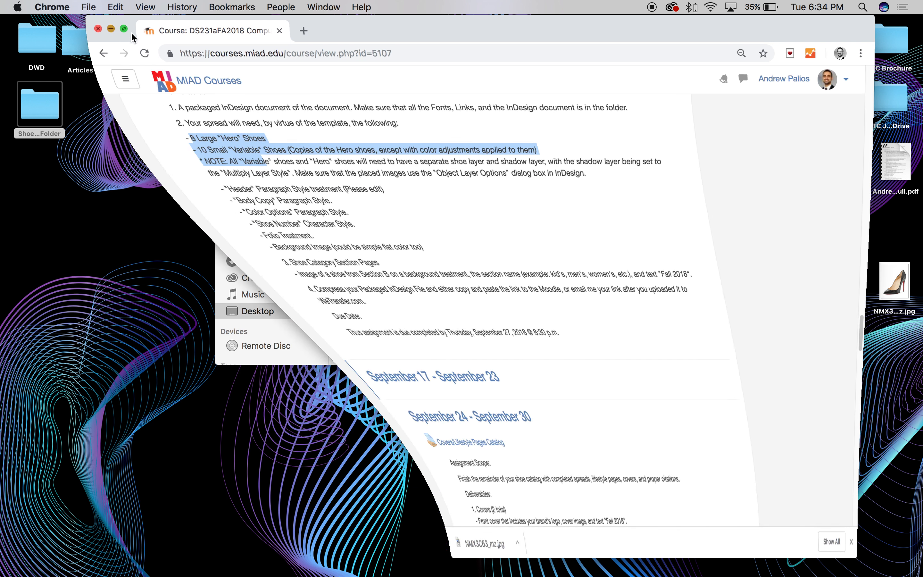
{"action": "left_click", "coordinate": [824, 562]}
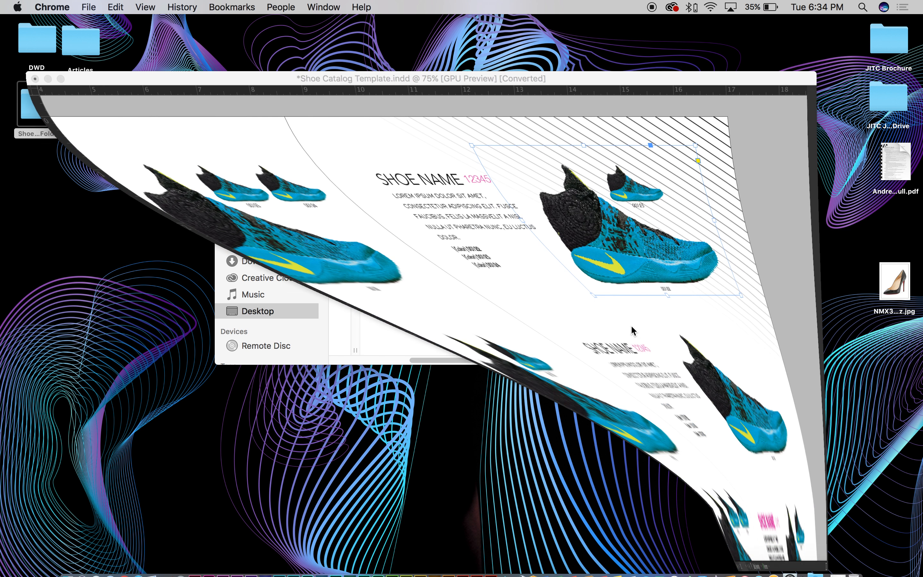
Step: Move the catalog window clear of the desktop image with nothing selected, and open NMX3C63_mz.jpg in Photoshop
{"action": "left_click_drag", "start_coordinate": [386, 82], "coordinate": [371, 94]}
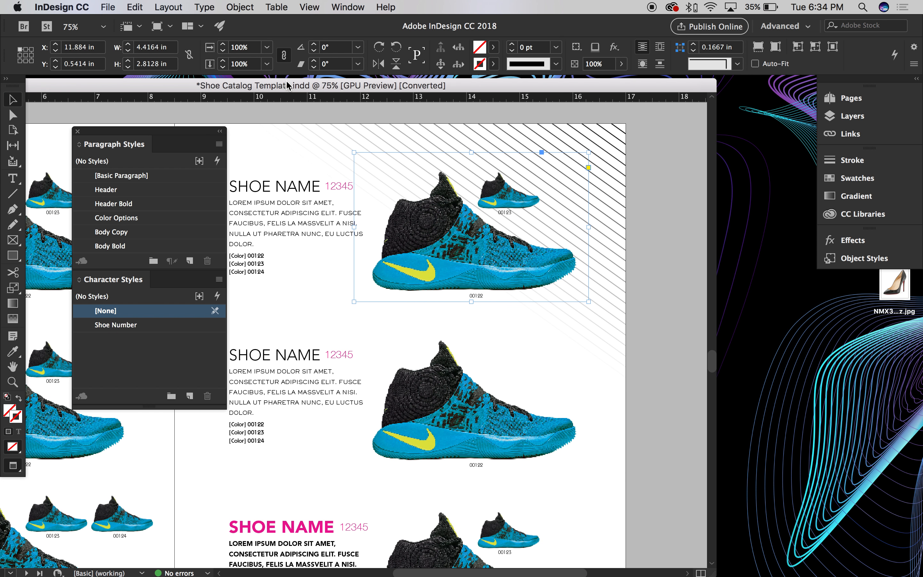
{"action": "left_click", "coordinate": [766, 268]}
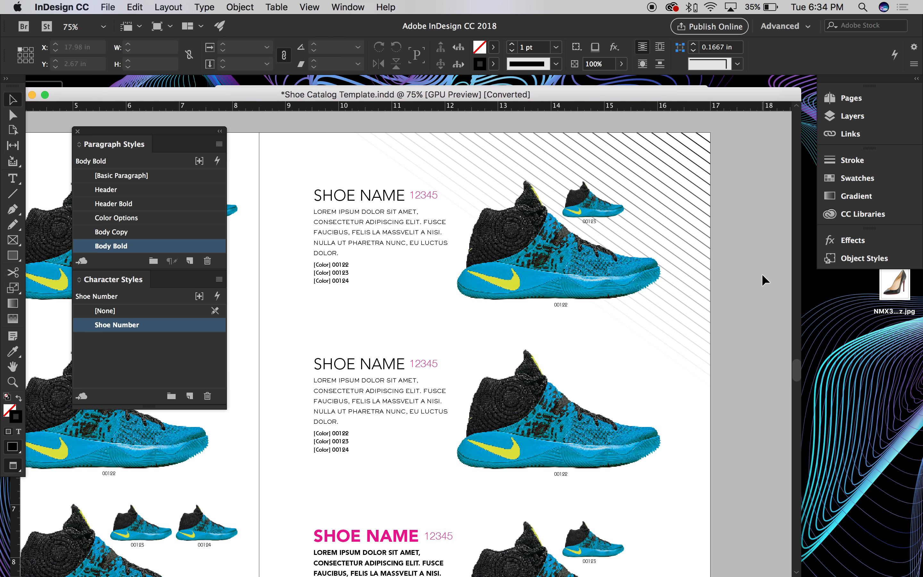
{"action": "left_click_drag", "start_coordinate": [900, 308], "coordinate": [284, 570]}
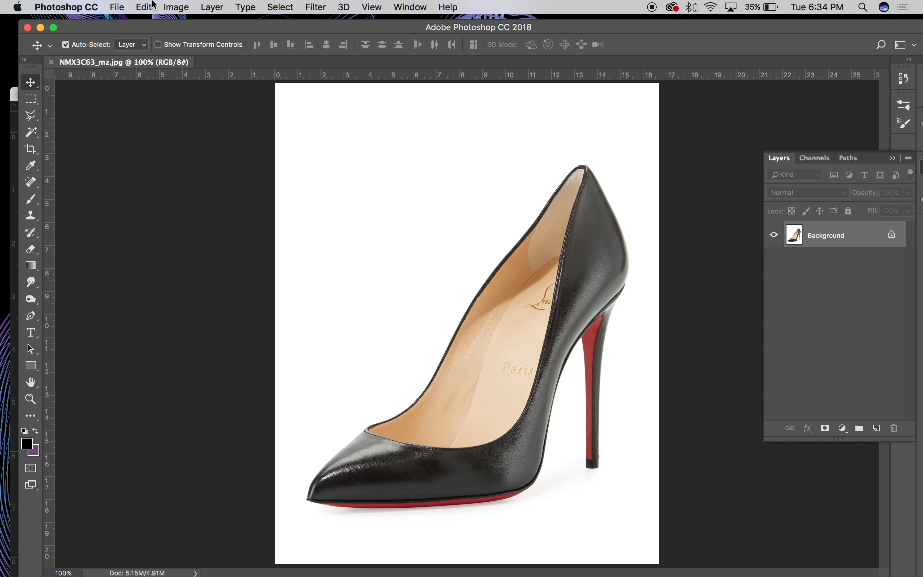
Step: Turn off resampling in Image Size and set the shoe image's resolution to 300 pixels/inch
{"action": "left_click", "coordinate": [193, 5]}
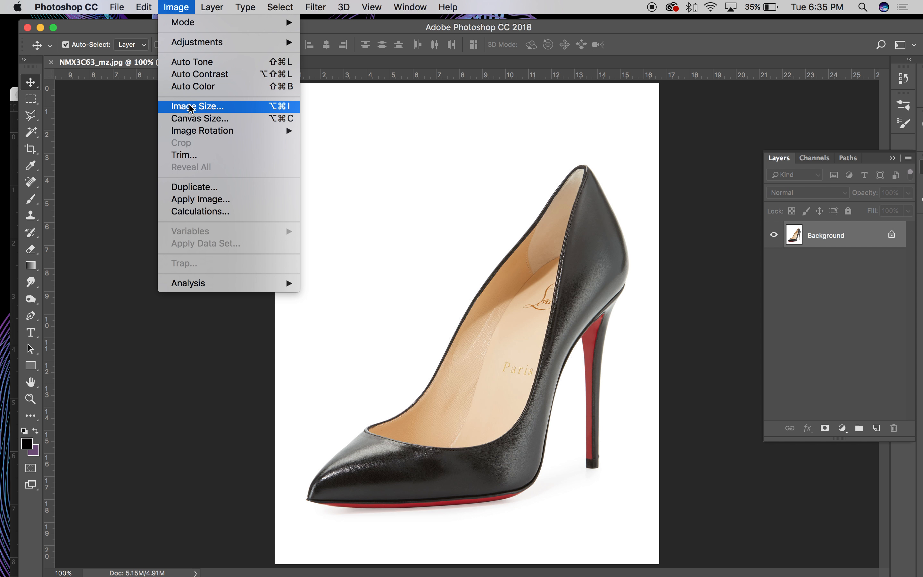
{"action": "left_click", "coordinate": [197, 107]}
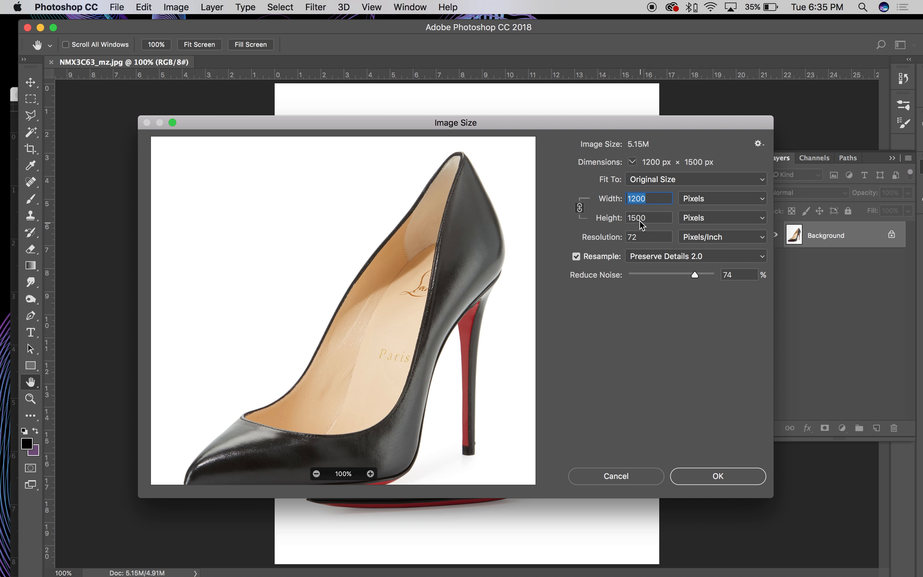
{"action": "left_click", "coordinate": [576, 256]}
{"action": "left_click", "coordinate": [622, 237]}
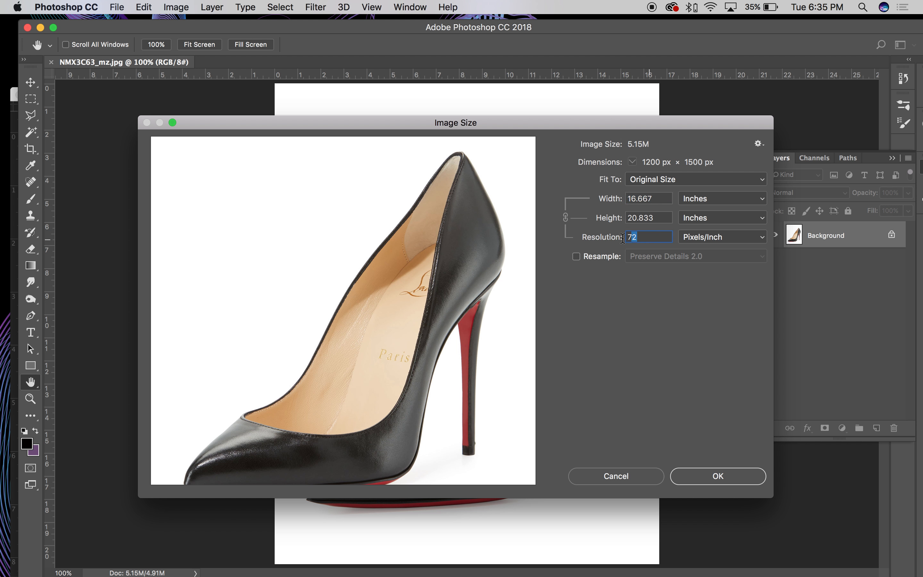
{"action": "type", "text": "300"}
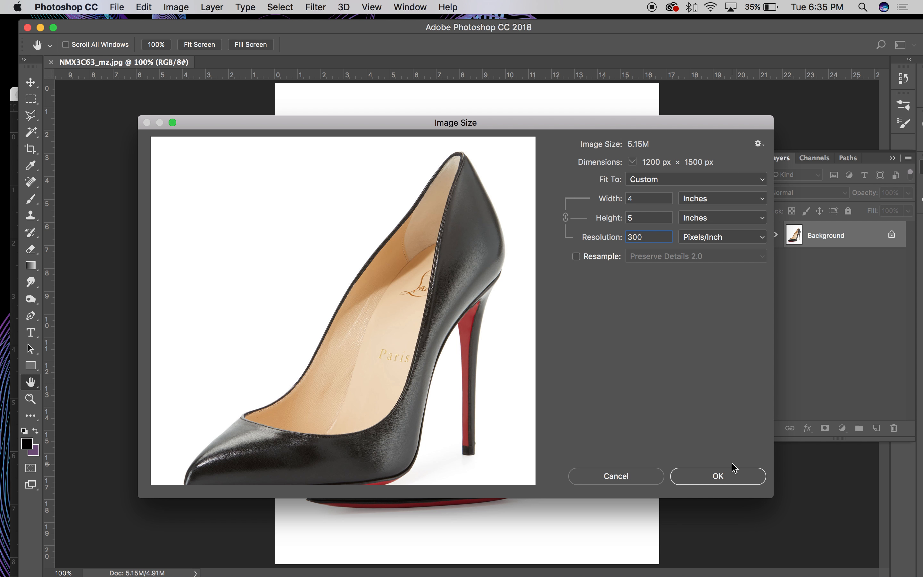
{"action": "left_click", "coordinate": [718, 476]}
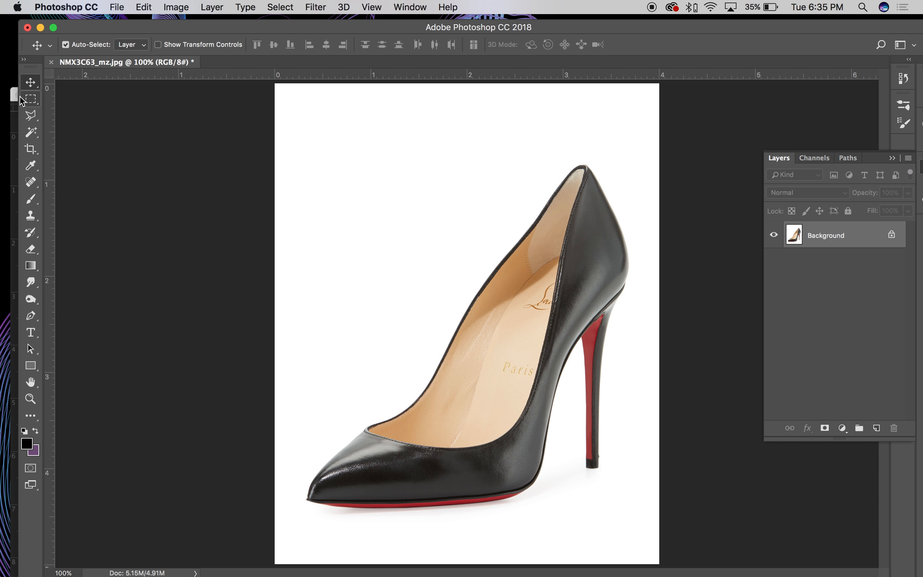
Step: Convert the image to CMYK colour mode and turn the locked Background into a regular layer named Layer 0
{"action": "left_click", "coordinate": [176, 7]}
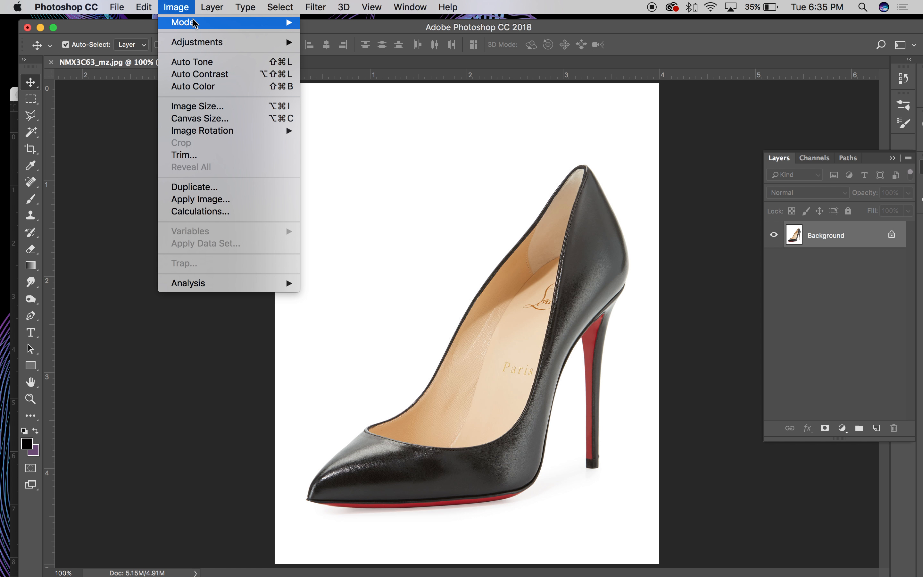
{"action": "mouse_move", "coordinate": [183, 22]}
{"action": "left_click", "coordinate": [343, 86]}
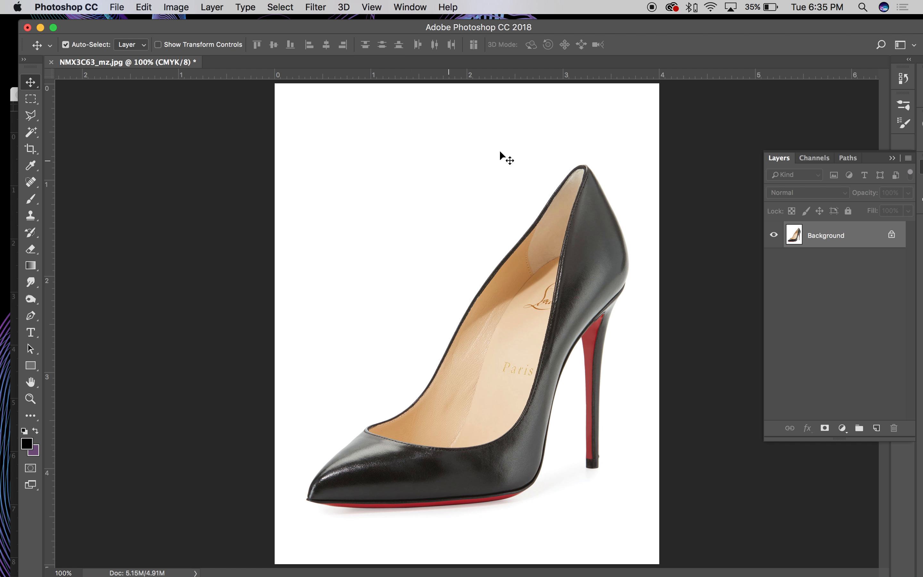
{"action": "double_click", "coordinate": [831, 238]}
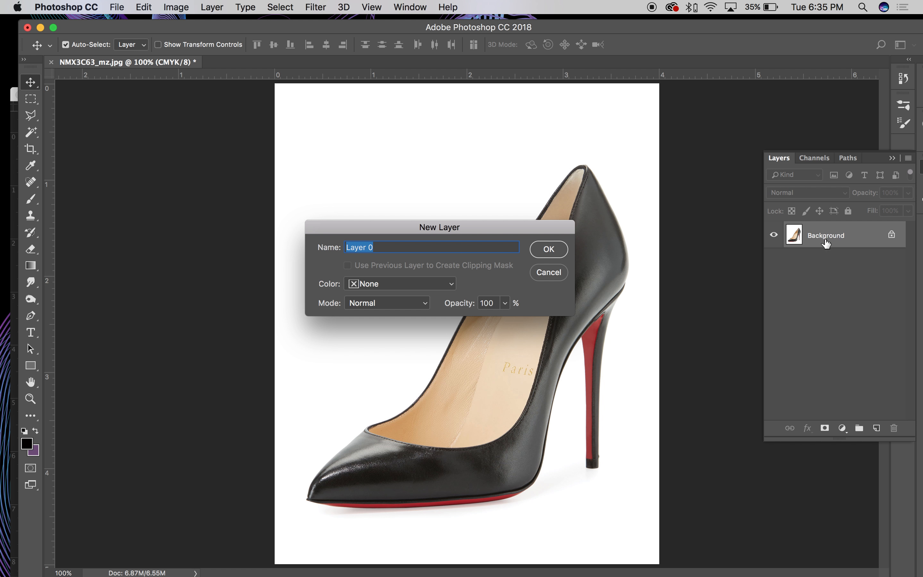
{"action": "left_click", "coordinate": [551, 250]}
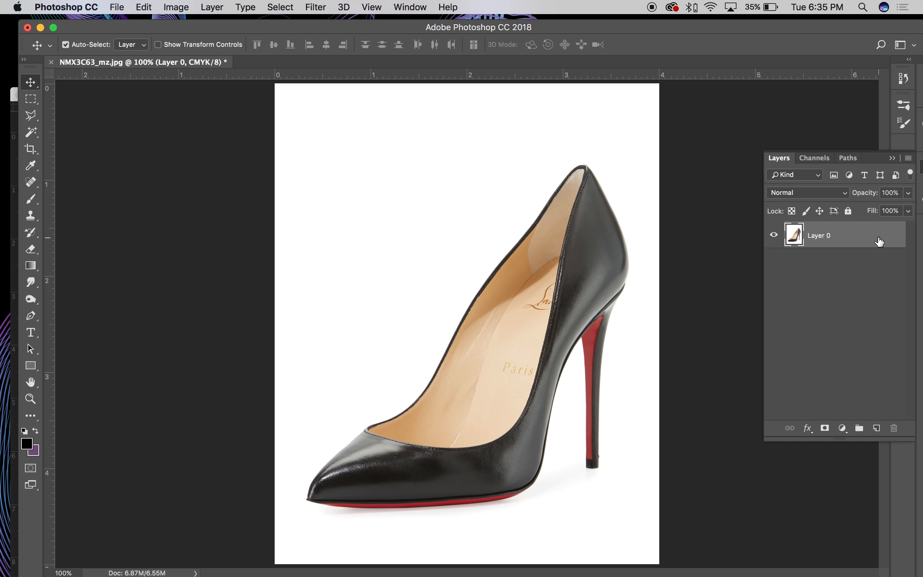
Step: Save the image to the Desktop as CatA_1.psd in Photoshop format, keeping layers and Maximize Compatibility on
{"action": "left_click", "coordinate": [117, 7]}
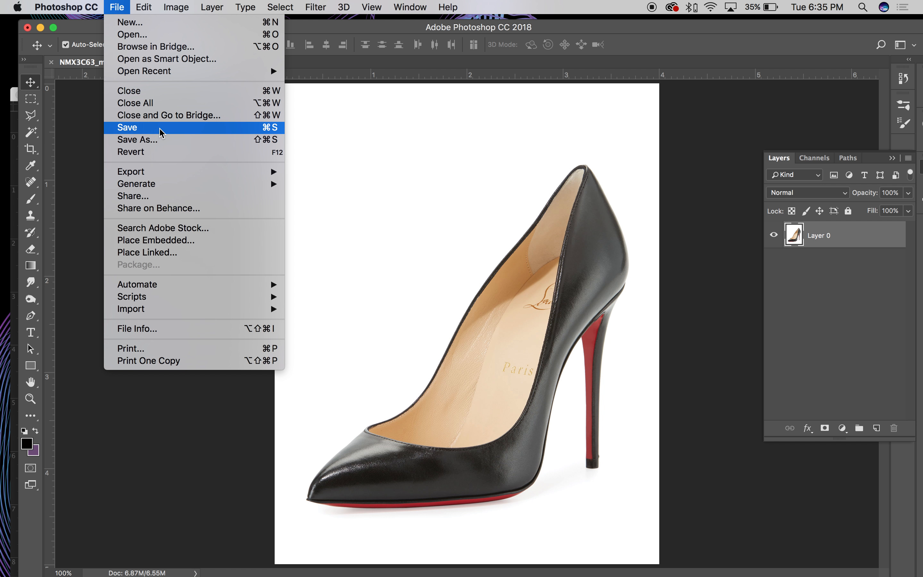
{"action": "left_click", "coordinate": [154, 143]}
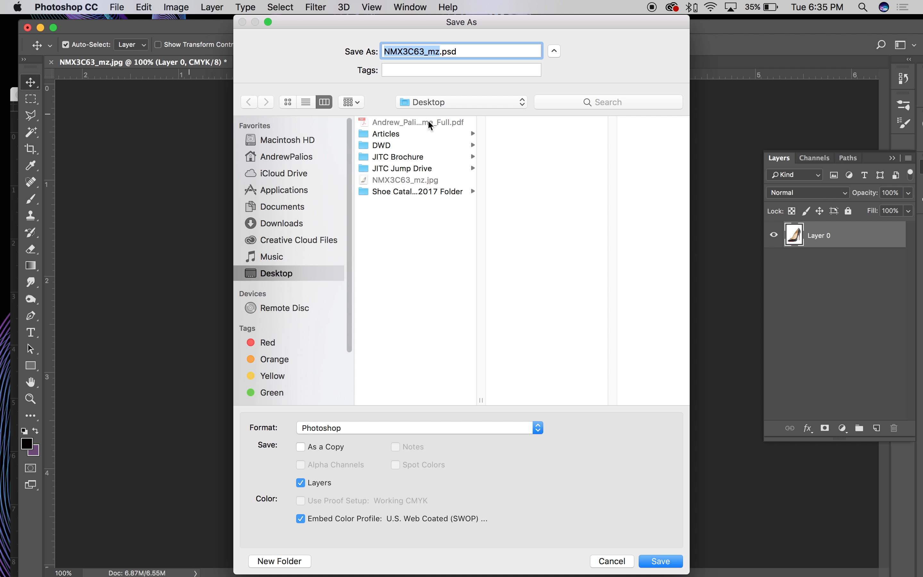
{"action": "double_click", "coordinate": [436, 48]}
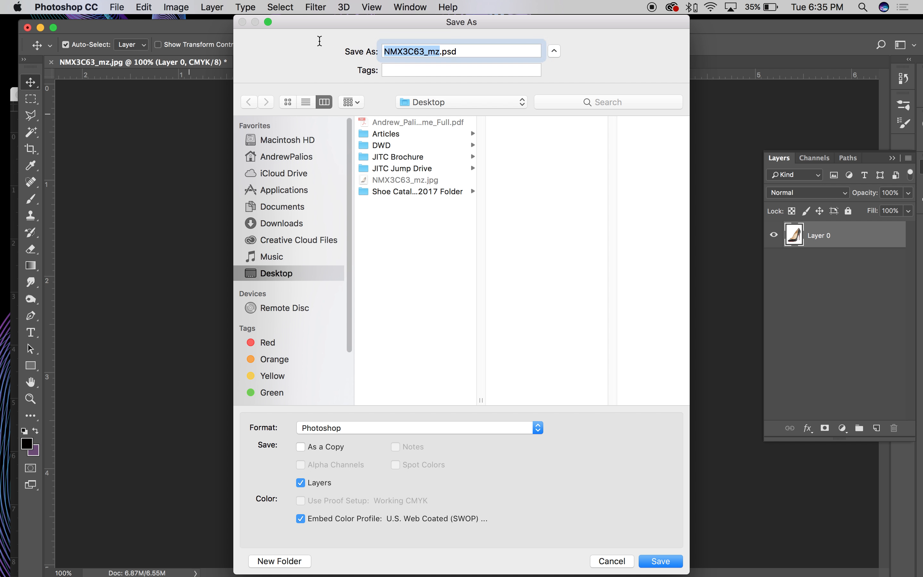
{"action": "type", "text": "Shoe1"}
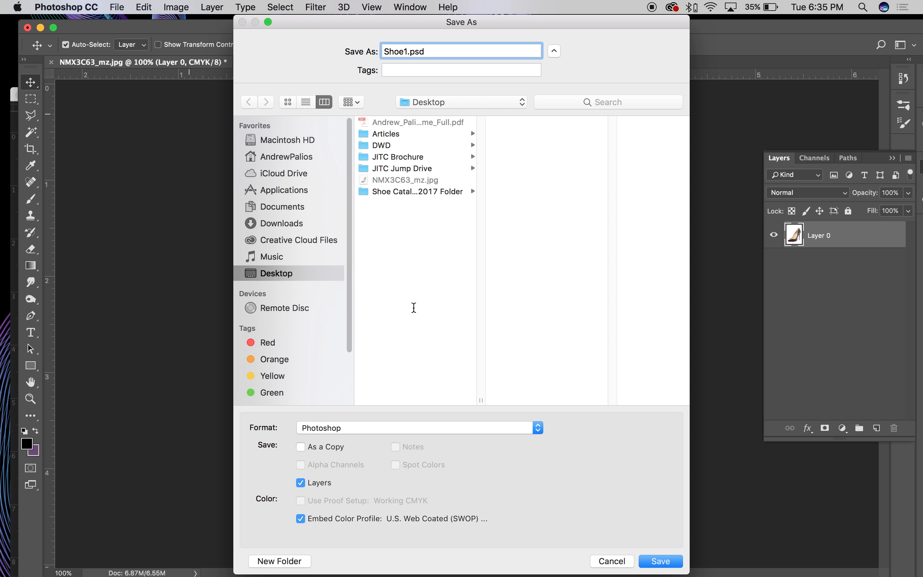
{"action": "left_click", "coordinate": [428, 255]}
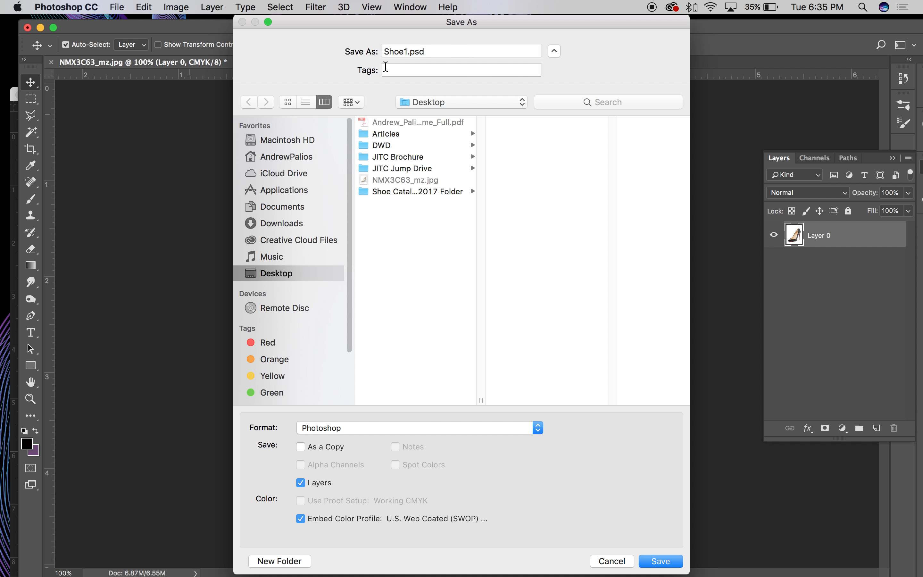
{"action": "double_click", "coordinate": [407, 50]}
{"action": "type", "text": "CatA_"}
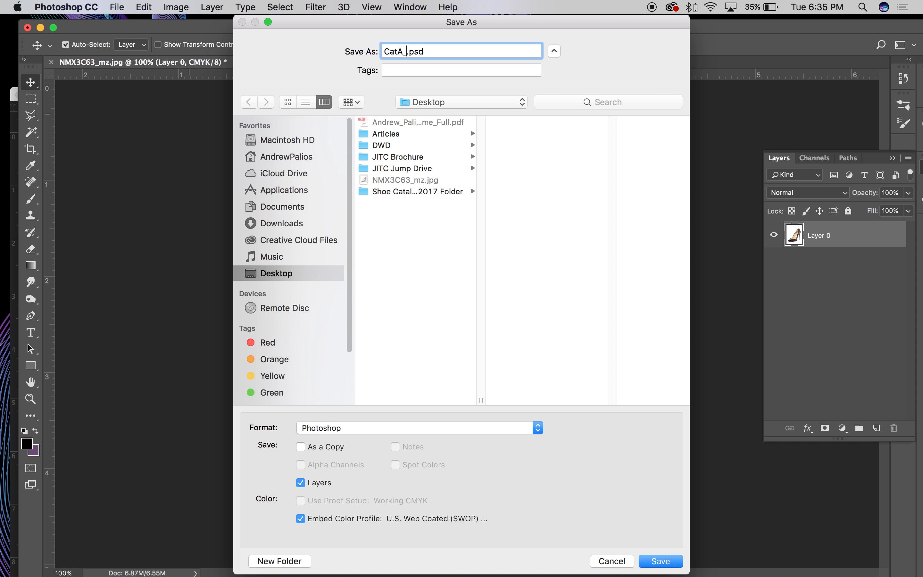
{"action": "left_click", "coordinate": [422, 289]}
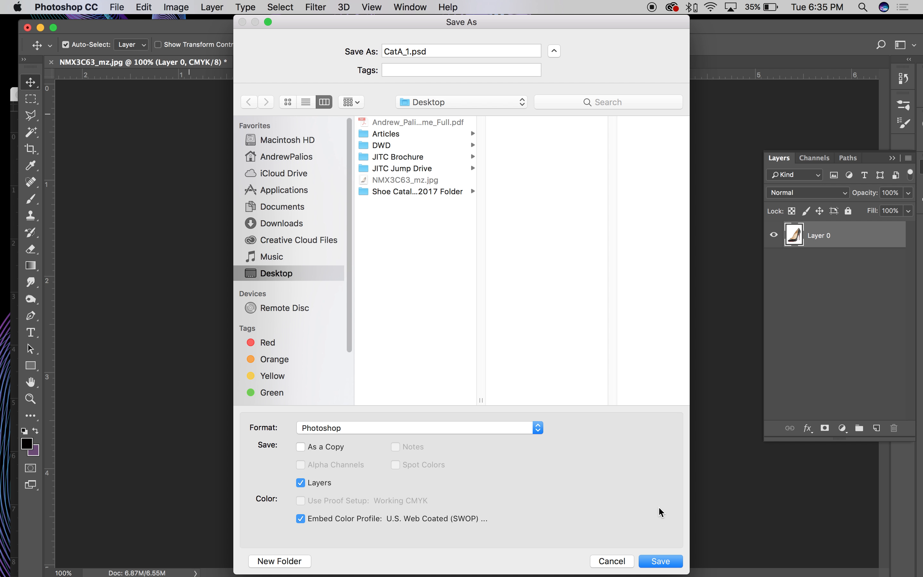
{"action": "left_click", "coordinate": [667, 559]}
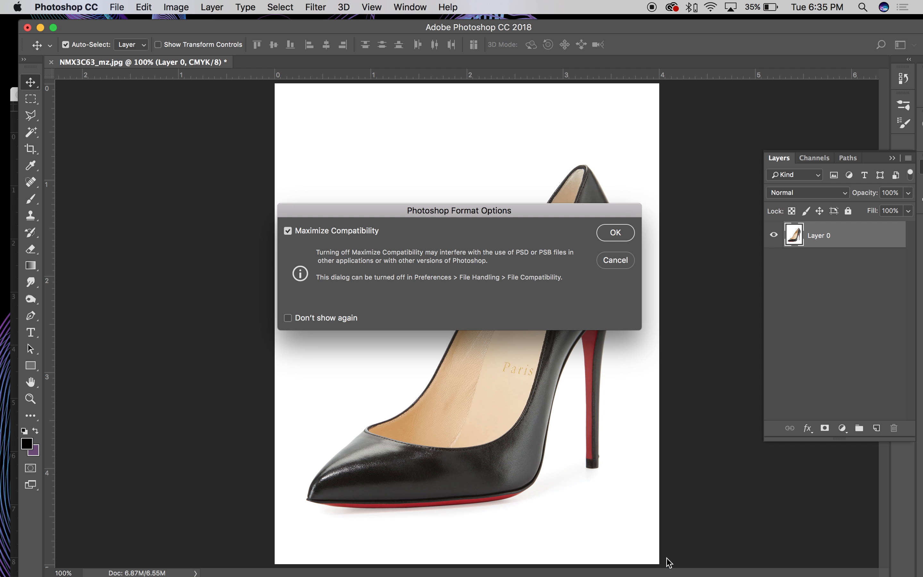
{"action": "left_click", "coordinate": [615, 232]}
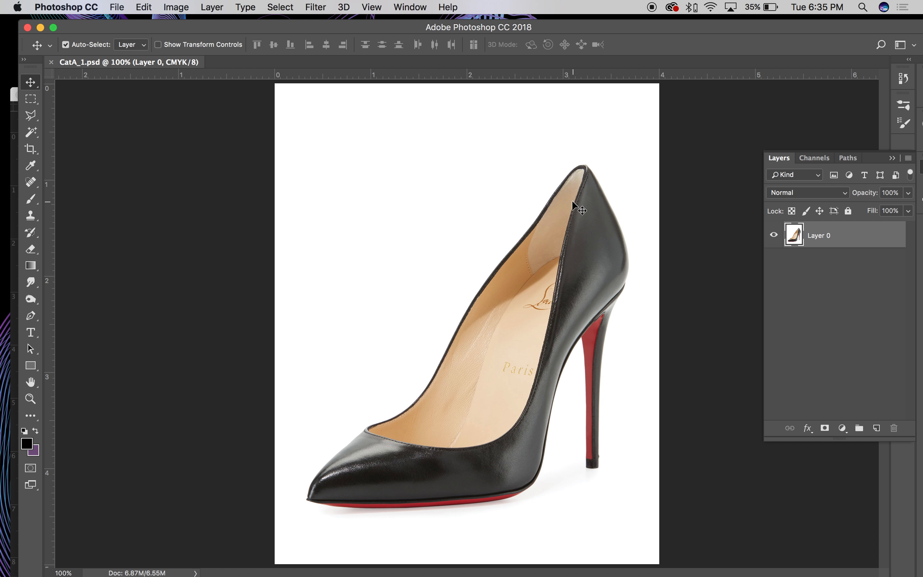
Step: Select the white background around the shoe using the Magic Wand with a tolerance of 30 and Contiguous on
{"action": "key", "text": "super+r"}
{"action": "key", "text": "super+r"}
{"action": "key", "text": "super+equal"}
{"action": "key", "text": "super+equal"}
{"action": "key", "text": "super+minus"}
{"action": "left_click_drag", "start_coordinate": [590, 329], "coordinate": [531, 99]}
{"action": "left_click_drag", "start_coordinate": [517, 202], "coordinate": [564, 273]}
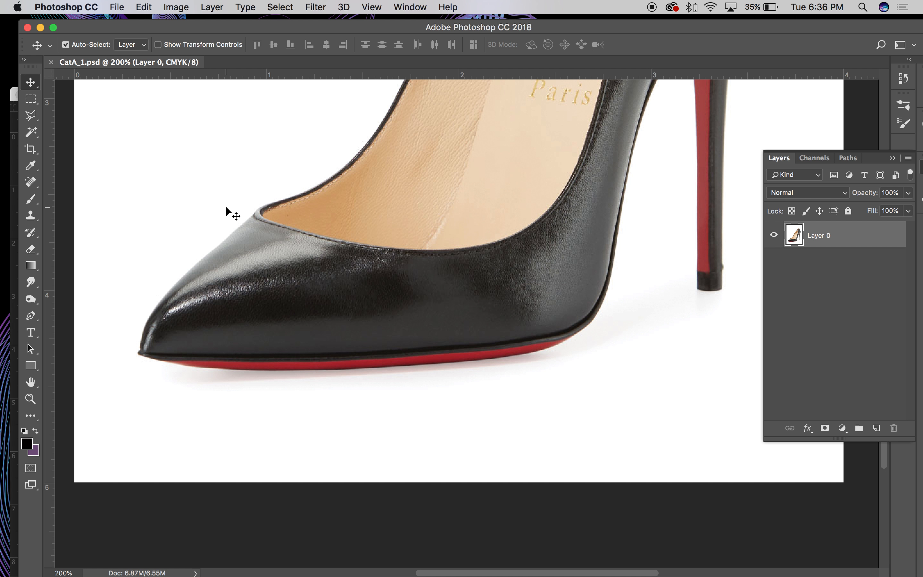
{"action": "key", "text": "w"}
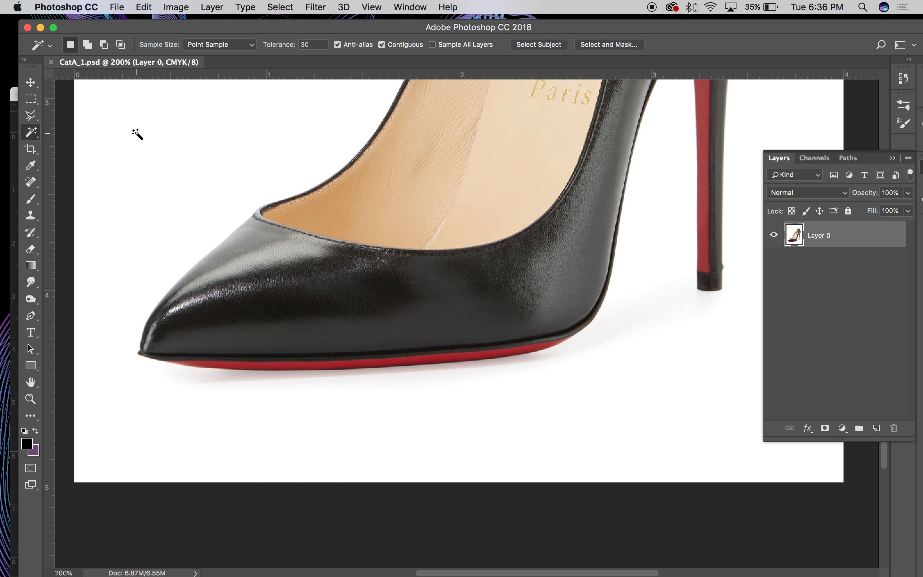
{"action": "left_click", "coordinate": [137, 134]}
Step: Examine the selection edge around the shoe, sole shadow and heel tip, previewing it briefly as a Quick Mask
{"action": "key", "text": "space"}
{"action": "left_click_drag", "start_coordinate": [307, 155], "coordinate": [261, 253]}
{"action": "left_click_drag", "start_coordinate": [574, 280], "coordinate": [529, 324]}
{"action": "left_click_drag", "start_coordinate": [644, 186], "coordinate": [592, 436]}
{"action": "left_click_drag", "start_coordinate": [542, 277], "coordinate": [527, 377]}
{"action": "left_click_drag", "start_coordinate": [539, 328], "coordinate": [622, 82]}
{"action": "left_click_drag", "start_coordinate": [567, 429], "coordinate": [591, 342]}
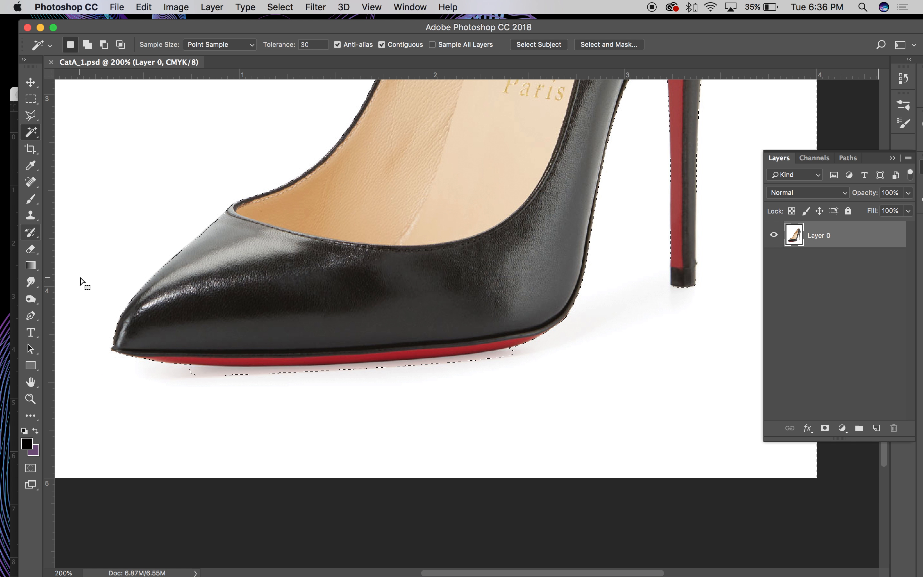
{"action": "left_click", "coordinate": [33, 468]}
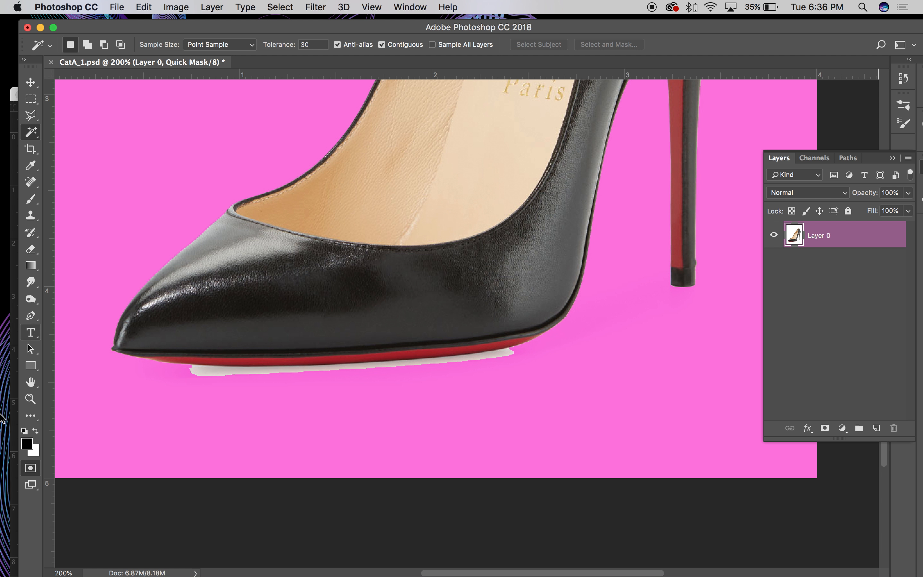
{"action": "left_click", "coordinate": [31, 468]}
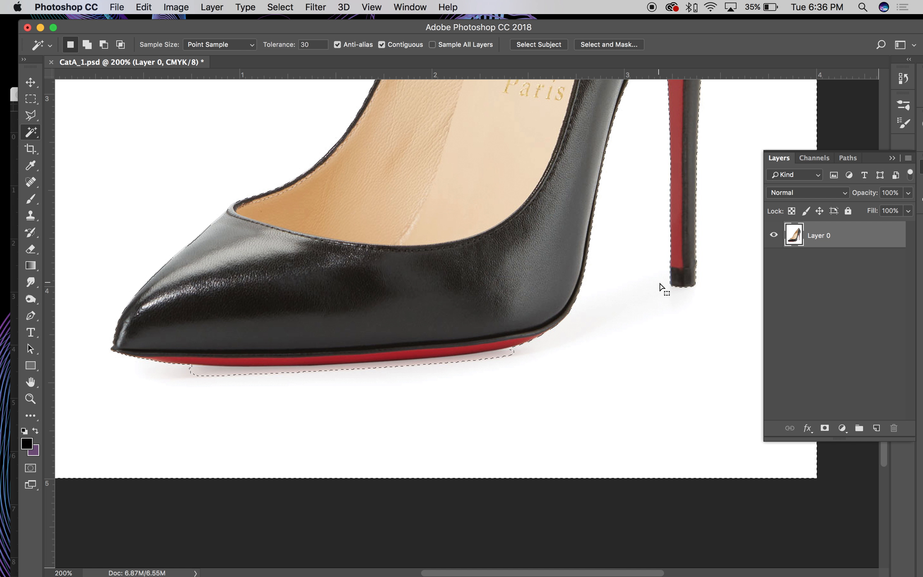
{"action": "key", "text": "super+plus"}
{"action": "key", "text": "super+plus"}
{"action": "left_click_drag", "start_coordinate": [673, 288], "coordinate": [341, 300]}
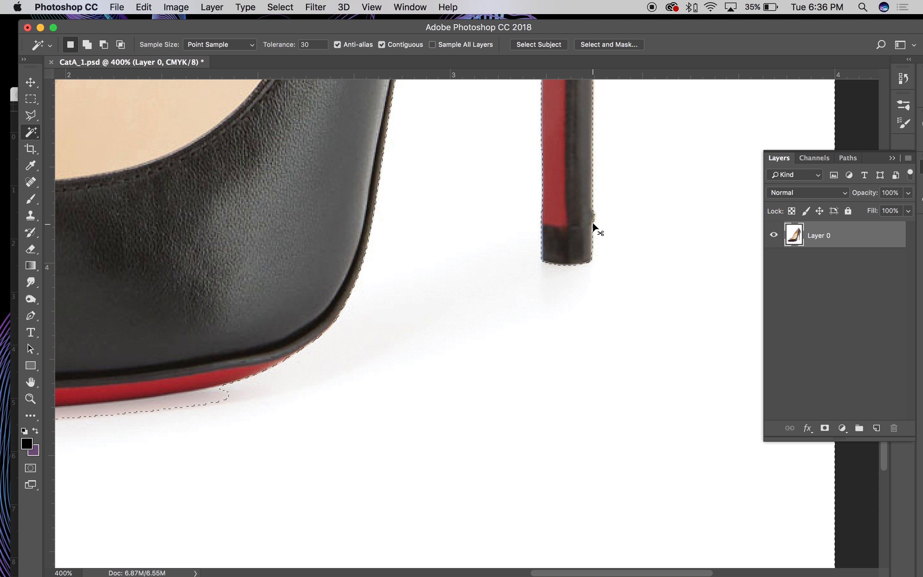
{"action": "key", "text": "super+minus"}
{"action": "key", "text": "super+minus"}
{"action": "key", "text": "super+minus"}
{"action": "key", "text": "super+minus"}
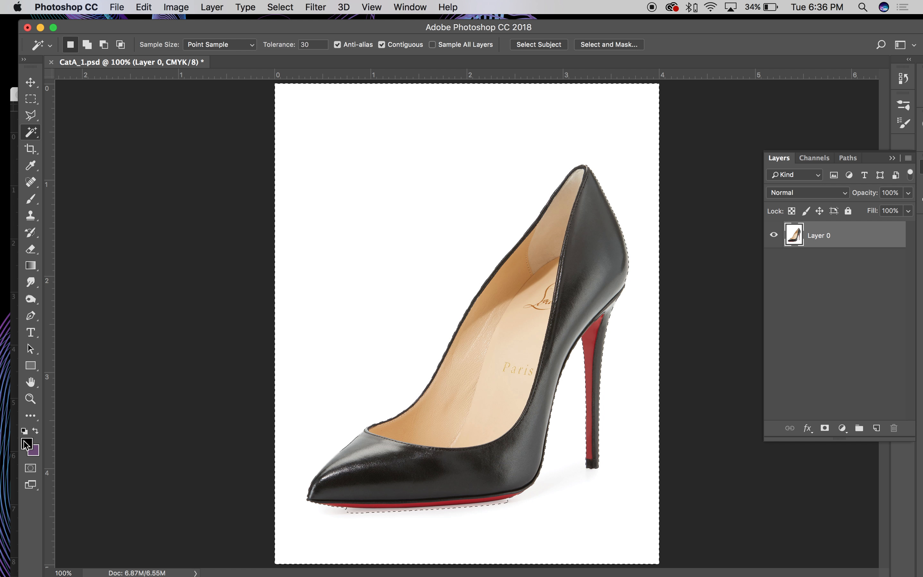
Step: In Quick Mask, erase the mask over the shadow under the sole and heel with a size 80 soft Eraser, and delete the background selection
{"action": "left_click", "coordinate": [31, 469]}
{"action": "key", "text": "super+r"}
{"action": "key", "text": "e"}
{"action": "mouse_move", "coordinate": [345, 508]}
{"action": "left_mouse_down"}
{"action": "mouse_move", "coordinate": [430, 509]}
{"action": "mouse_move", "coordinate": [479, 497]}
{"action": "mouse_move", "coordinate": [473, 510]}
{"action": "mouse_move", "coordinate": [464, 509]}
{"action": "mouse_move", "coordinate": [533, 490]}
{"action": "mouse_move", "coordinate": [585, 462]}
{"action": "mouse_move", "coordinate": [549, 471]}
{"action": "mouse_move", "coordinate": [583, 470]}
{"action": "mouse_move", "coordinate": [558, 483]}
{"action": "mouse_move", "coordinate": [480, 511]}
{"action": "left_mouse_up"}
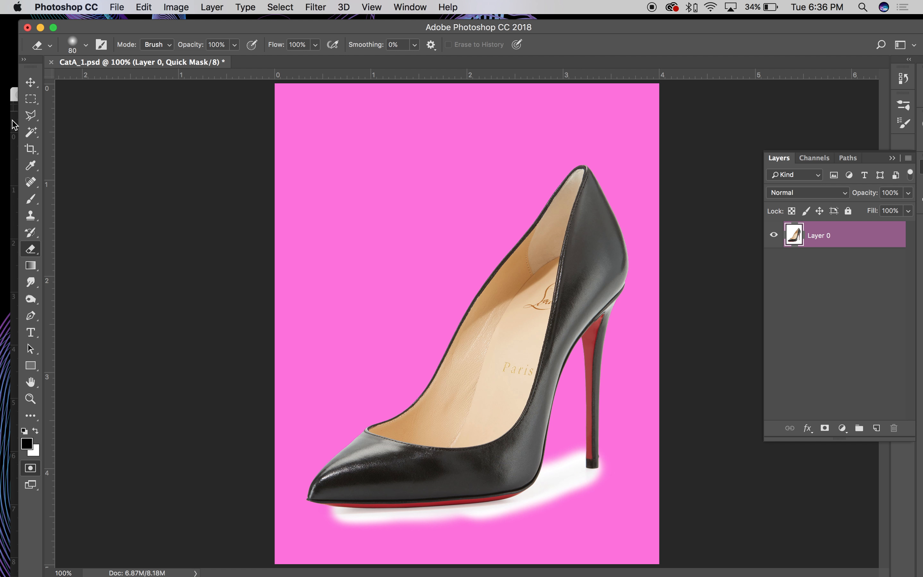
{"action": "left_click", "coordinate": [35, 88]}
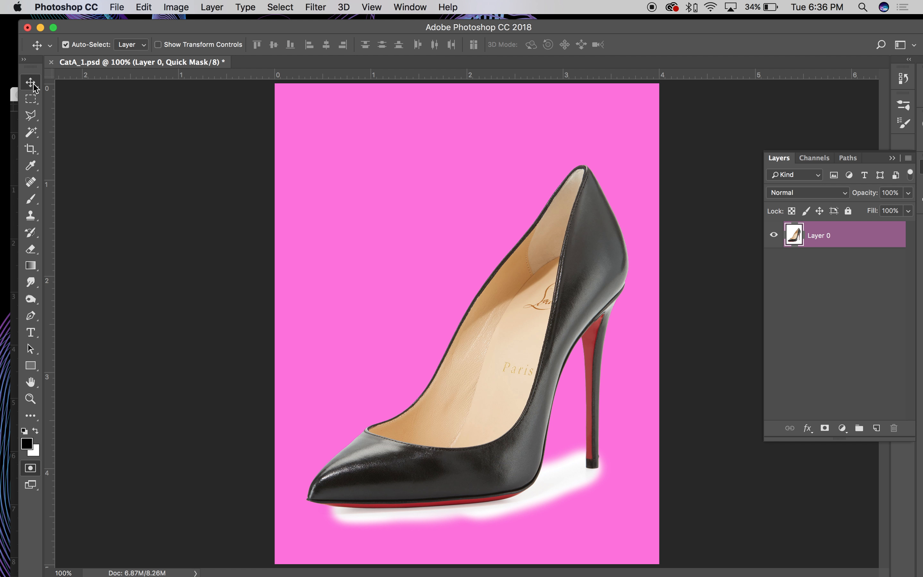
{"action": "left_click", "coordinate": [31, 470]}
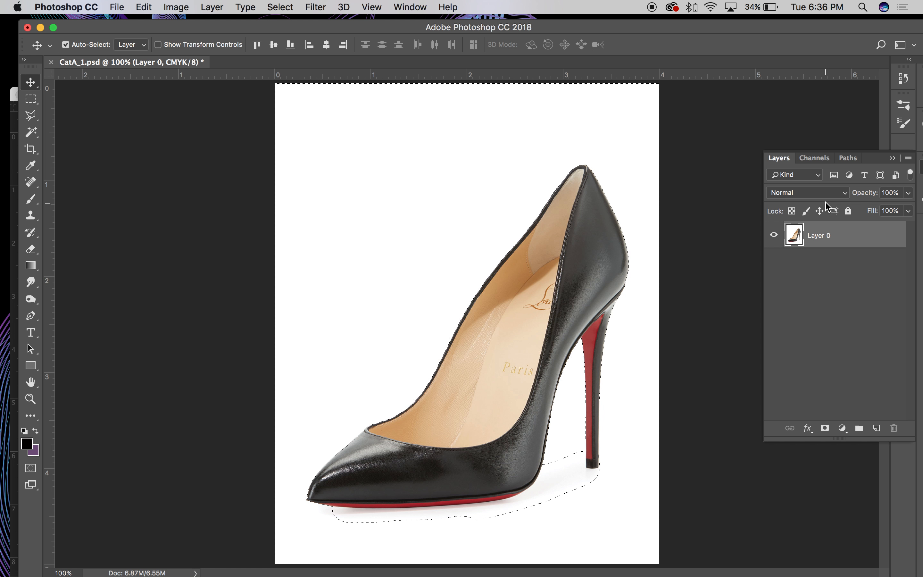
{"action": "key", "text": "Delete"}
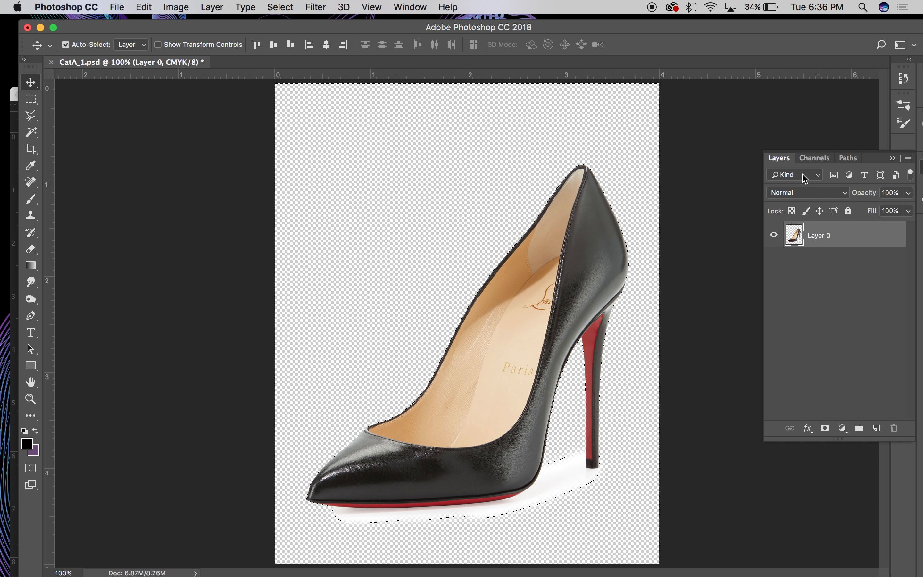
Step: Select the shadow under the sole and heel with the Magnetic Lasso, tracing along the sole's underside and the heel tip
{"action": "key", "text": "super+equal"}
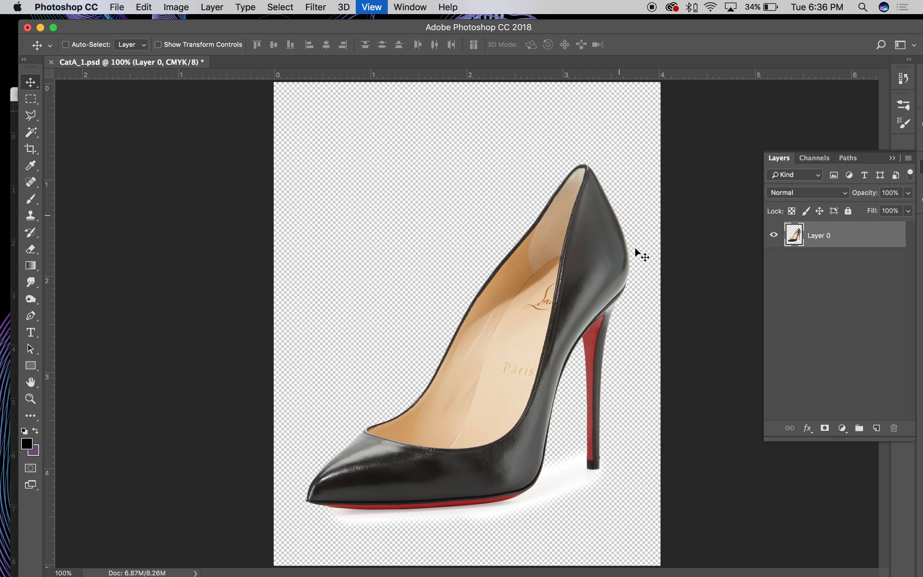
{"action": "scroll", "coordinate": [619, 423], "scroll_direction": "down", "scroll_amount": 10}
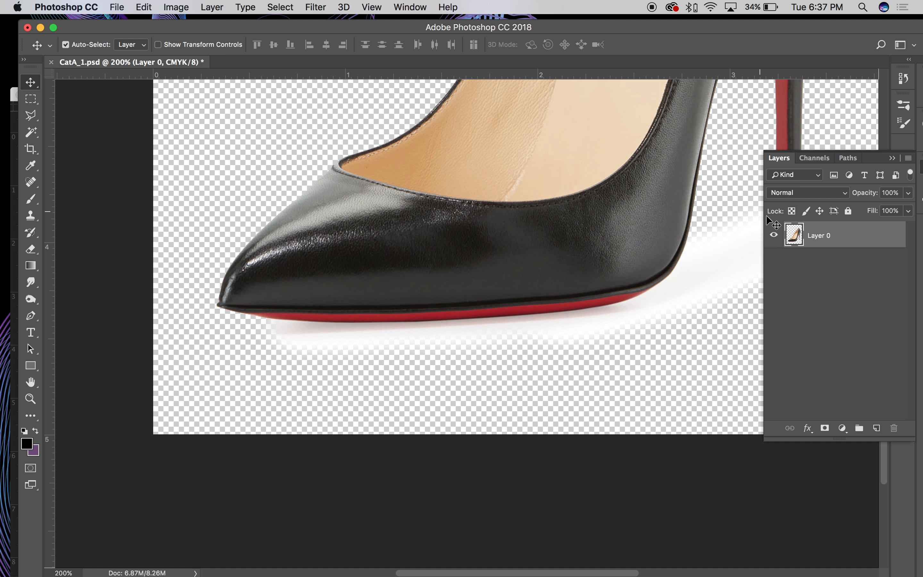
{"action": "scroll", "coordinate": [635, 284], "scroll_direction": "right", "scroll_amount": 5}
{"action": "scroll", "coordinate": [635, 284], "scroll_direction": "up", "scroll_amount": 2}
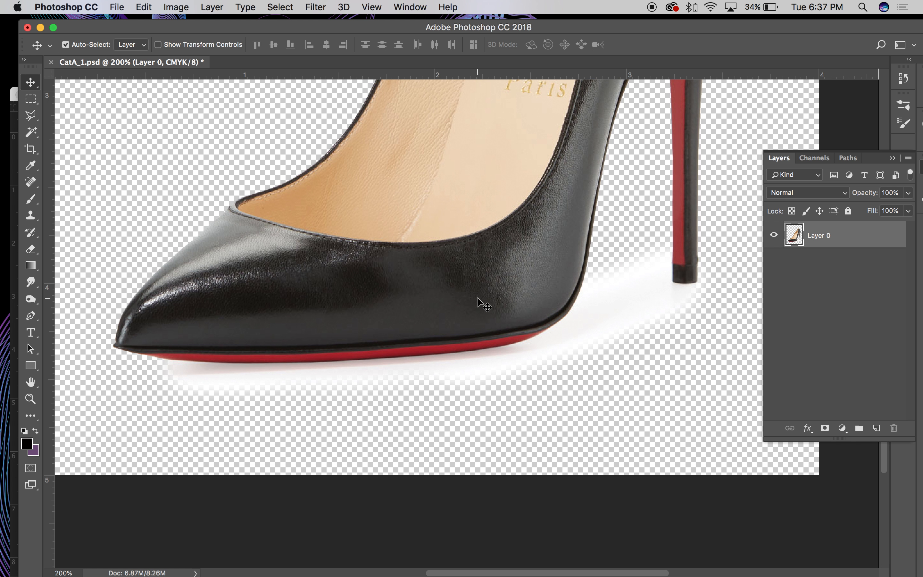
{"action": "left_click", "coordinate": [31, 115]}
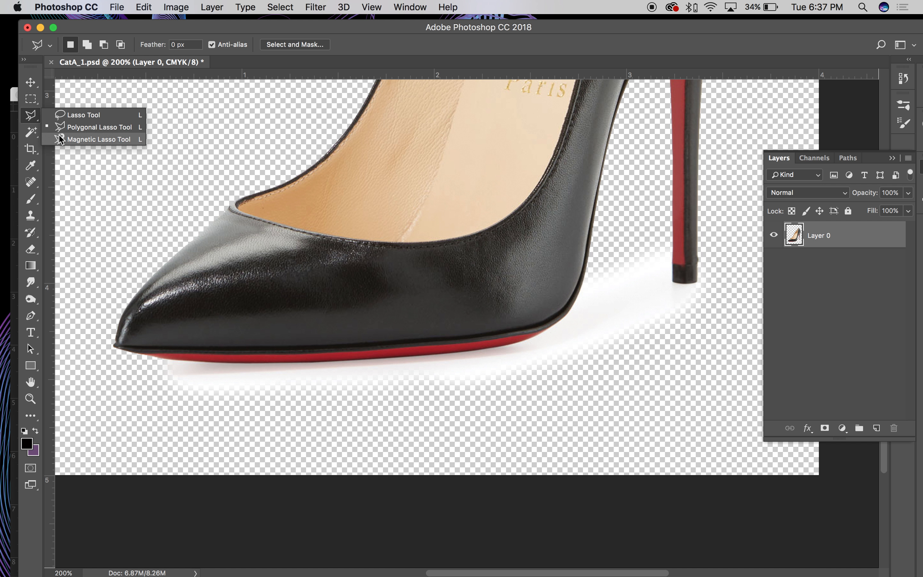
{"action": "left_click", "coordinate": [99, 140]}
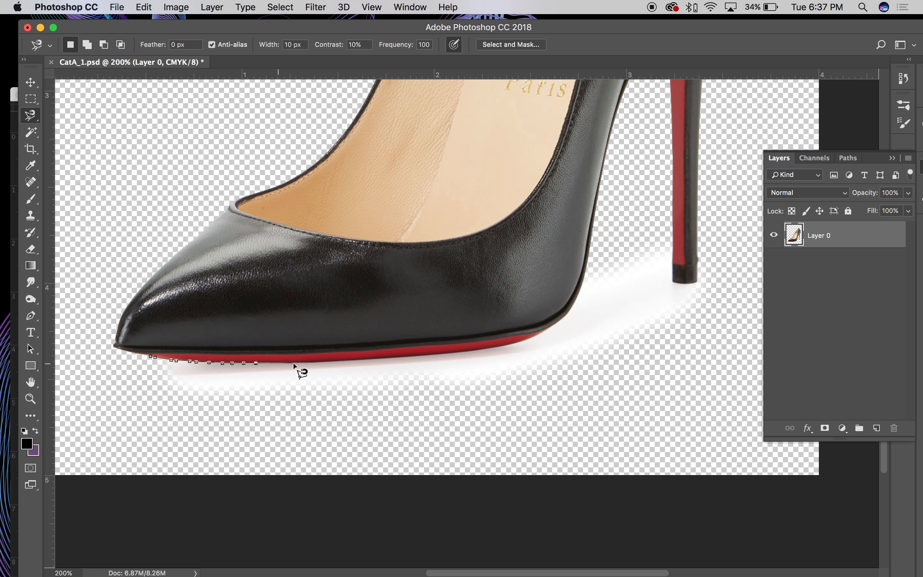
{"action": "left_click_drag", "start_coordinate": [330, 363], "coordinate": [371, 360]}
{"action": "left_click_drag", "start_coordinate": [436, 353], "coordinate": [504, 349]}
{"action": "left_click_drag", "start_coordinate": [545, 326], "coordinate": [565, 315]}
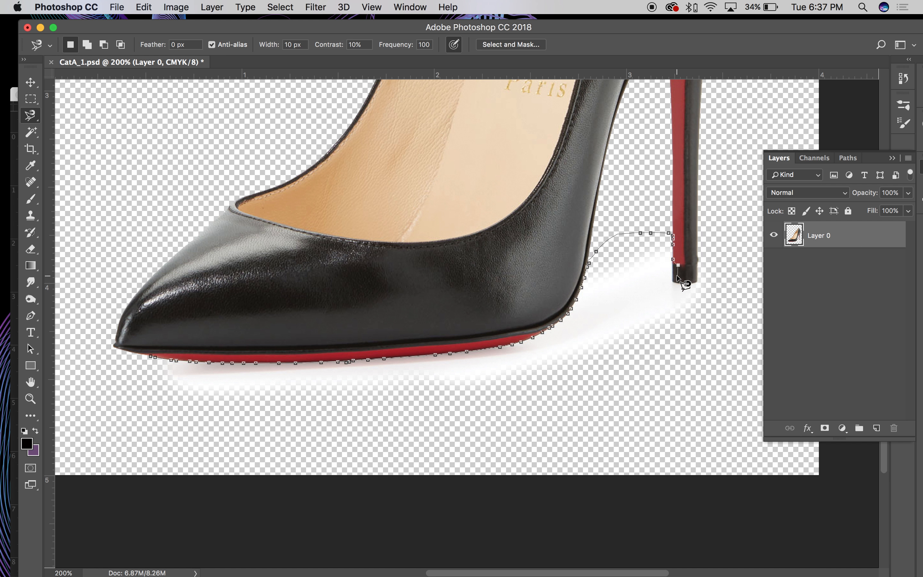
{"action": "mouse_move", "coordinate": [676, 275]}
{"action": "left_mouse_down"}
{"action": "mouse_move", "coordinate": [701, 278]}
{"action": "mouse_move", "coordinate": [699, 251]}
{"action": "mouse_move", "coordinate": [729, 252]}
{"action": "mouse_move", "coordinate": [768, 349]}
{"action": "mouse_move", "coordinate": [707, 417]}
{"action": "mouse_move", "coordinate": [557, 444]}
{"action": "mouse_move", "coordinate": [335, 451]}
{"action": "mouse_move", "coordinate": [42, 433]}
{"action": "mouse_move", "coordinate": [48, 389]}
{"action": "mouse_move", "coordinate": [127, 372]}
{"action": "left_mouse_up"}
{"action": "double_click", "coordinate": [127, 372]}
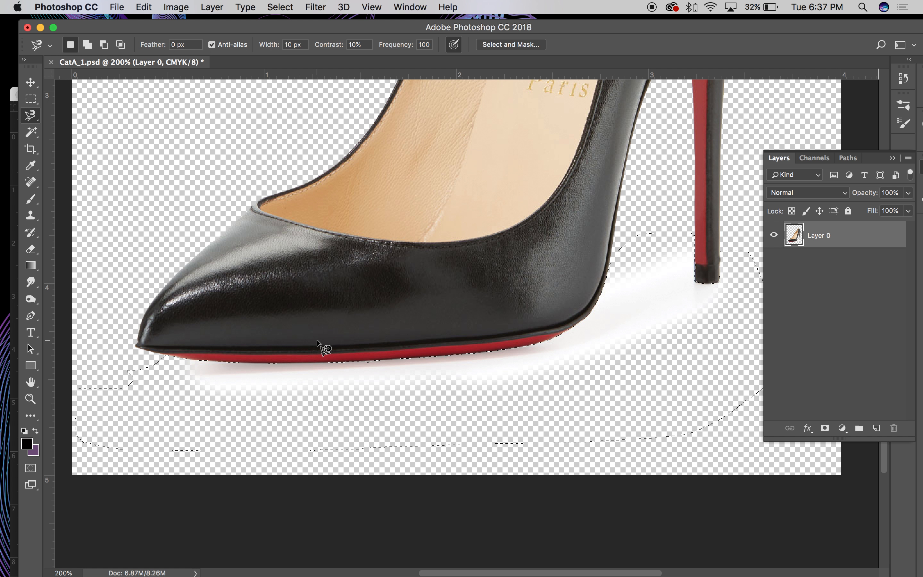
Step: Cut the selected shadow from Layer 0 and paste it in place on a new layer
{"action": "key", "text": "v"}
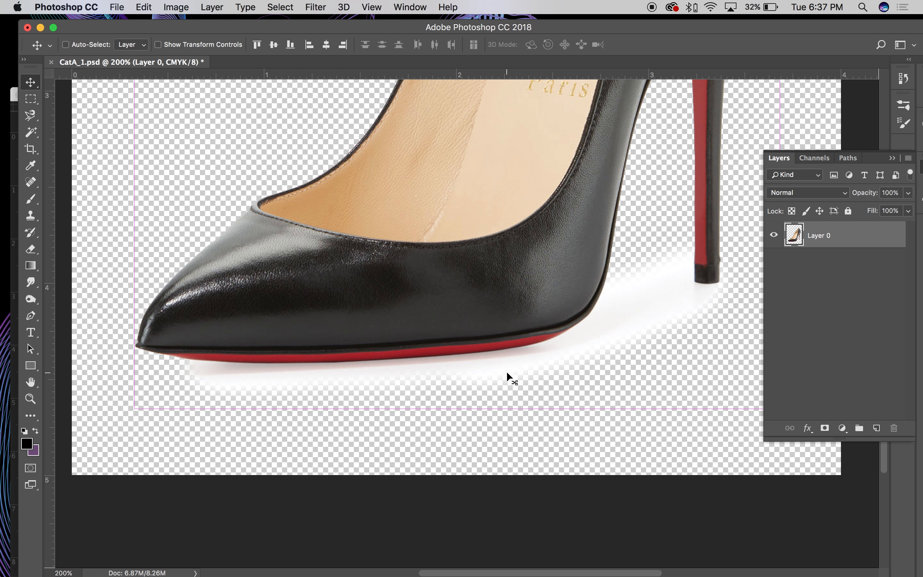
{"action": "key", "text": "super+x"}
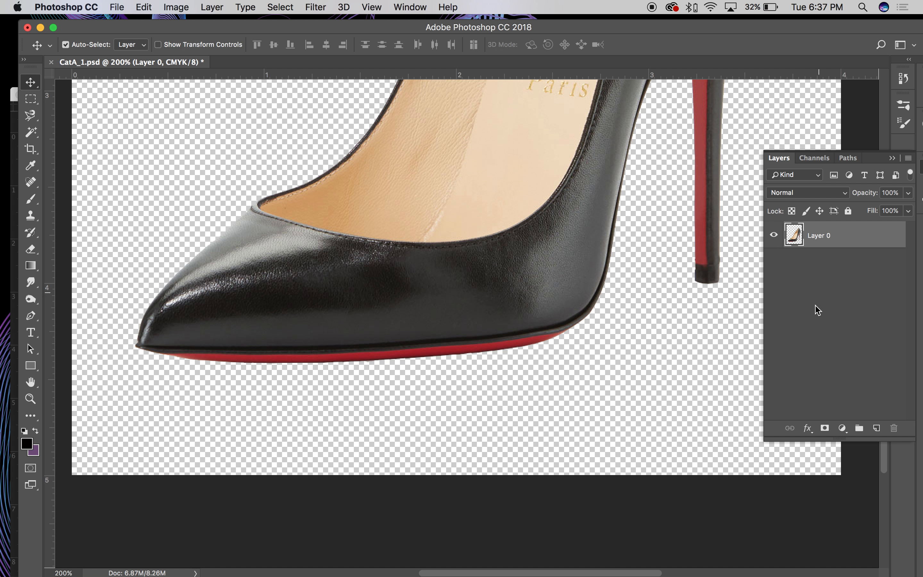
{"action": "left_click", "coordinate": [877, 427]}
{"action": "left_click", "coordinate": [280, 4]}
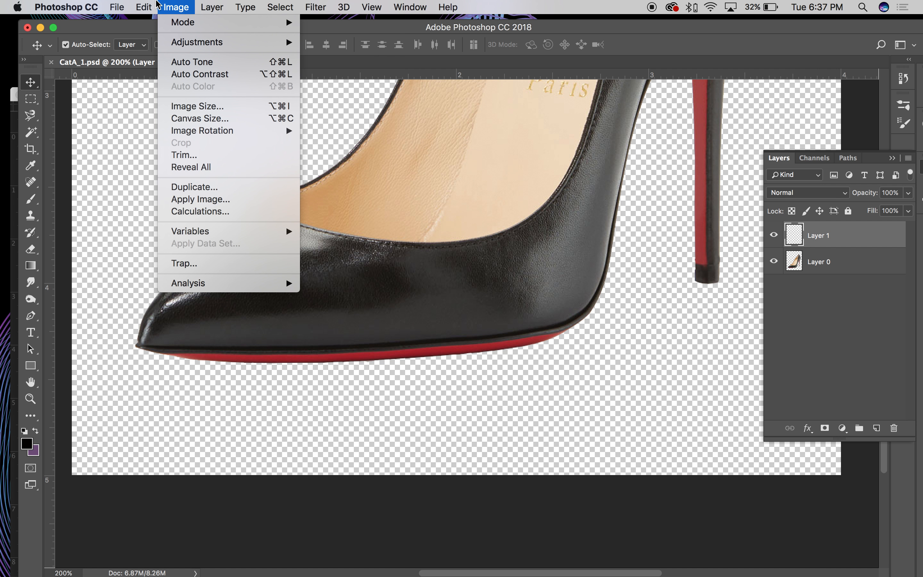
{"action": "mouse_move", "coordinate": [214, 135]}
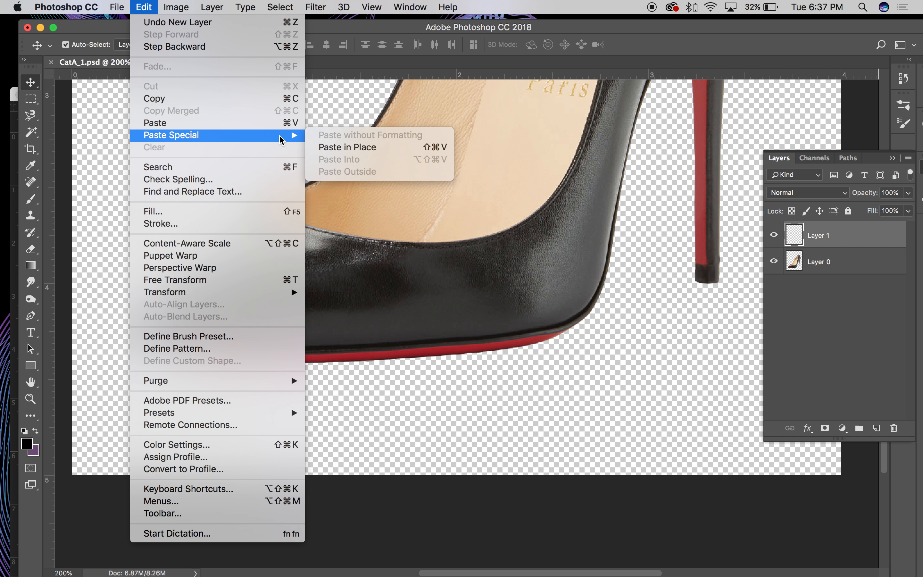
{"action": "left_click", "coordinate": [337, 146]}
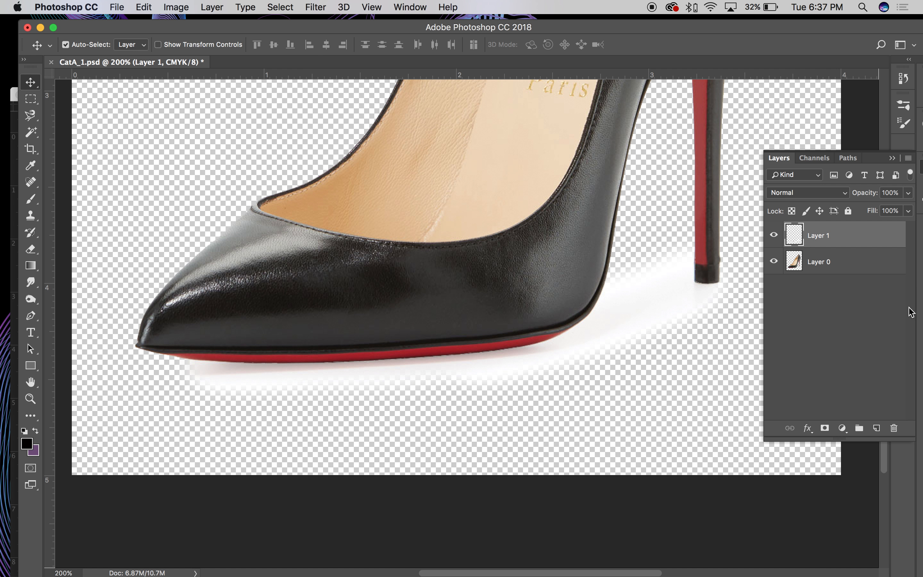
Step: Rename the pasted shadow's layer as Shadow and move it below the shoe layer
{"action": "double_click", "coordinate": [818, 235]}
{"action": "type", "text": "Shadow"}
{"action": "left_click", "coordinate": [830, 292]}
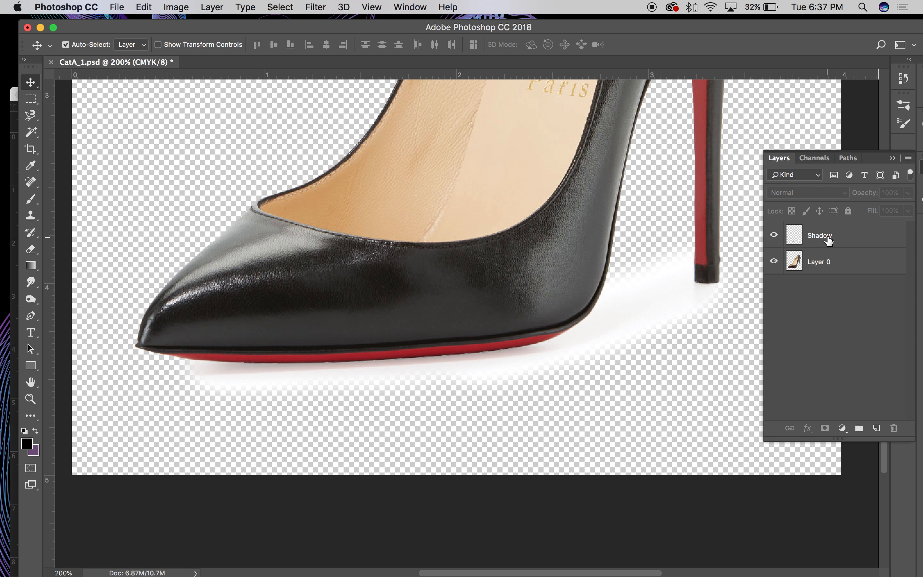
{"action": "left_click_drag", "start_coordinate": [828, 240], "coordinate": [810, 268]}
Step: Rename the shoe layer as Color 1
{"action": "left_click", "coordinate": [826, 235]}
{"action": "double_click", "coordinate": [829, 235]}
{"action": "type", "text": "Co"}
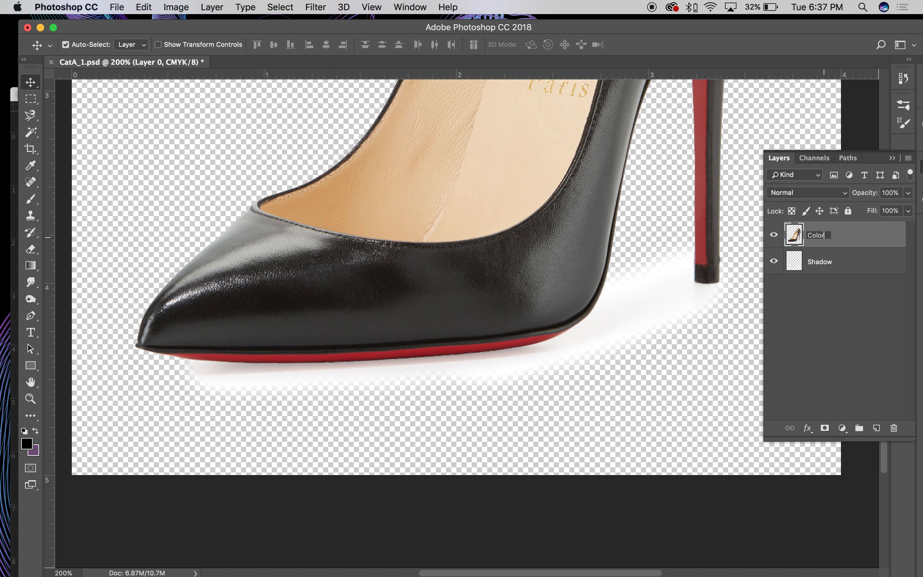
{"action": "type", "text": "lor 1"}
{"action": "key", "text": "Return"}
{"action": "key", "text": "super"}
{"action": "key", "text": "super+minus"}
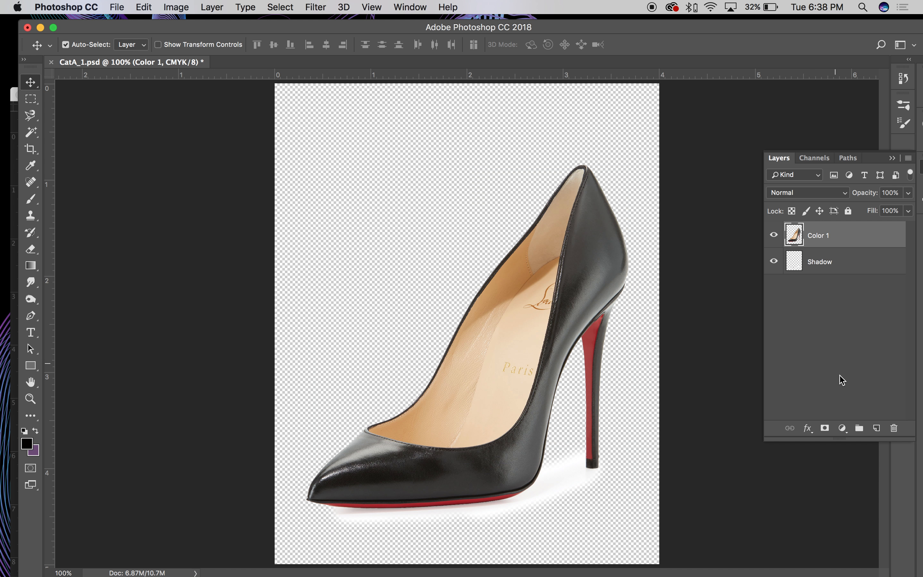
Step: Duplicate the Color 1 layer twice, placing both copies between it and the Shadow layer
{"action": "left_click", "coordinate": [877, 428]}
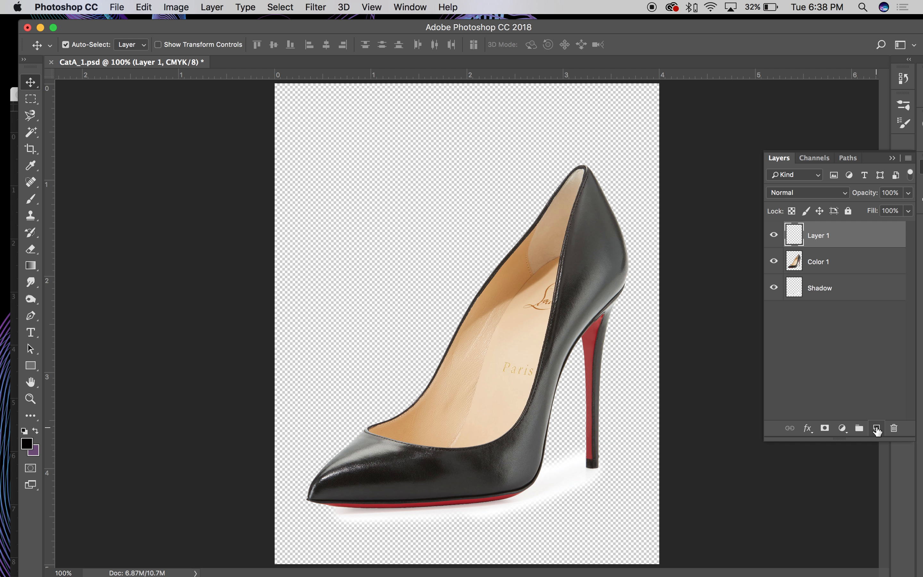
{"action": "key", "text": "super+z"}
{"action": "left_click_drag", "start_coordinate": [826, 239], "coordinate": [829, 274]}
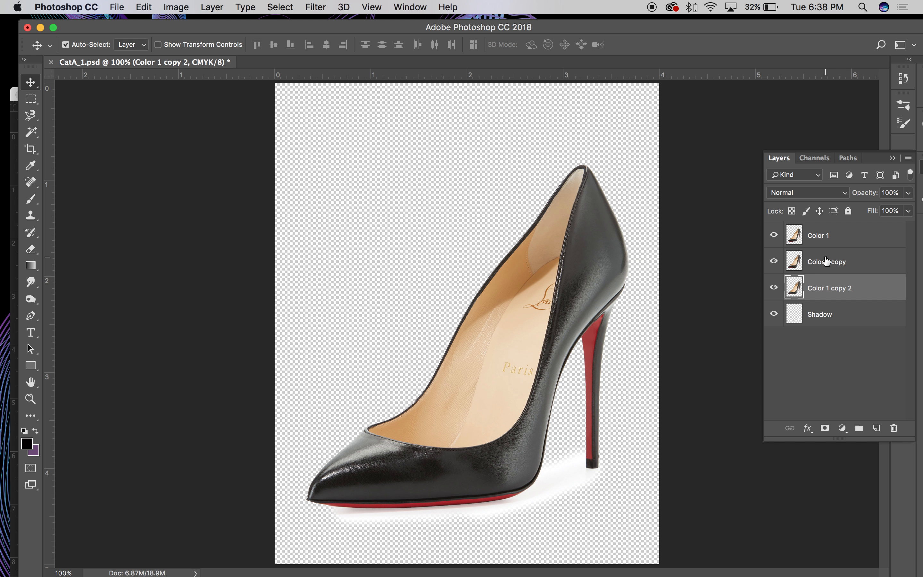
Step: Rename the two shoe layer copies as Color 2 and Color 3
{"action": "left_click", "coordinate": [829, 262]}
{"action": "double_click", "coordinate": [824, 266]}
{"action": "left_click_drag", "start_coordinate": [826, 261], "coordinate": [887, 263]}
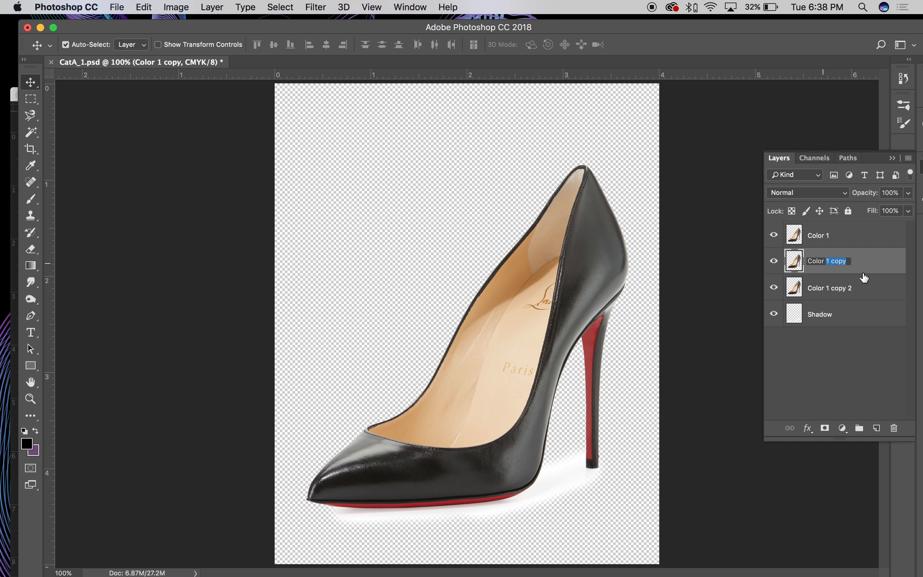
{"action": "type", "text": "2"}
{"action": "left_click", "coordinate": [835, 289]}
{"action": "double_click", "coordinate": [829, 288]}
{"action": "left_click_drag", "start_coordinate": [827, 288], "coordinate": [859, 286]}
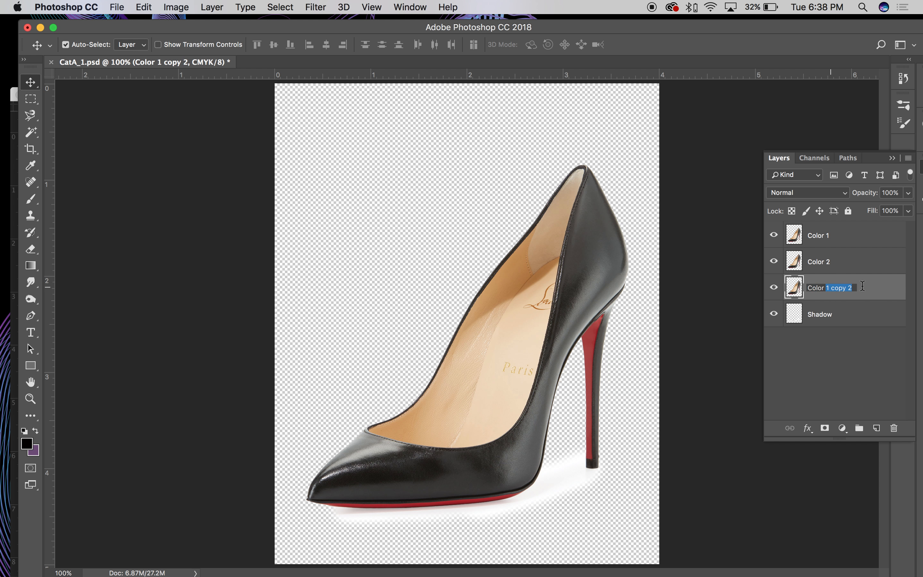
{"action": "type", "text": "3"}
{"action": "left_click", "coordinate": [854, 318]}
Step: Hide the Color 2 and Color 3 layers and make Color 1 the active layer
{"action": "left_click", "coordinate": [773, 260]}
{"action": "left_click", "coordinate": [774, 288]}
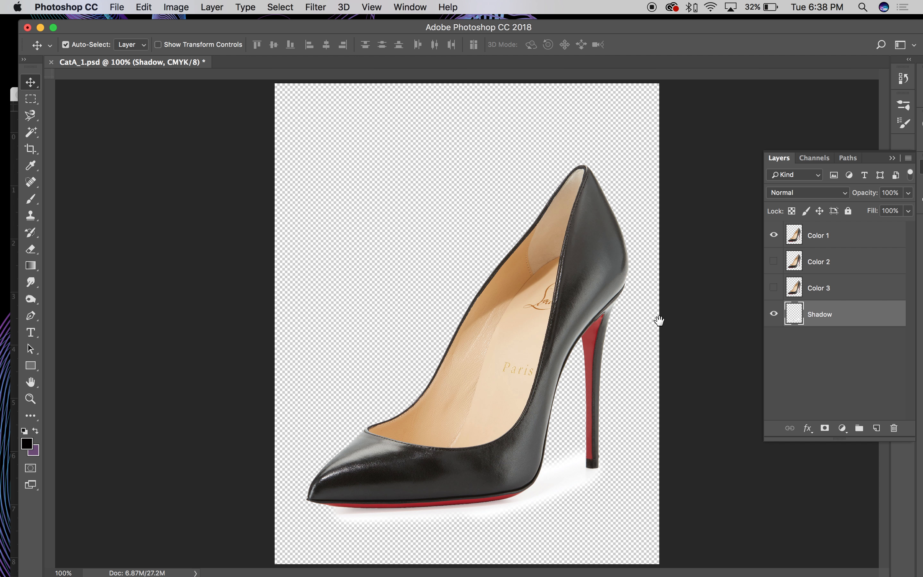
{"action": "key", "text": "super+minus"}
{"action": "key", "text": "super+plus"}
{"action": "key", "text": "super+plus"}
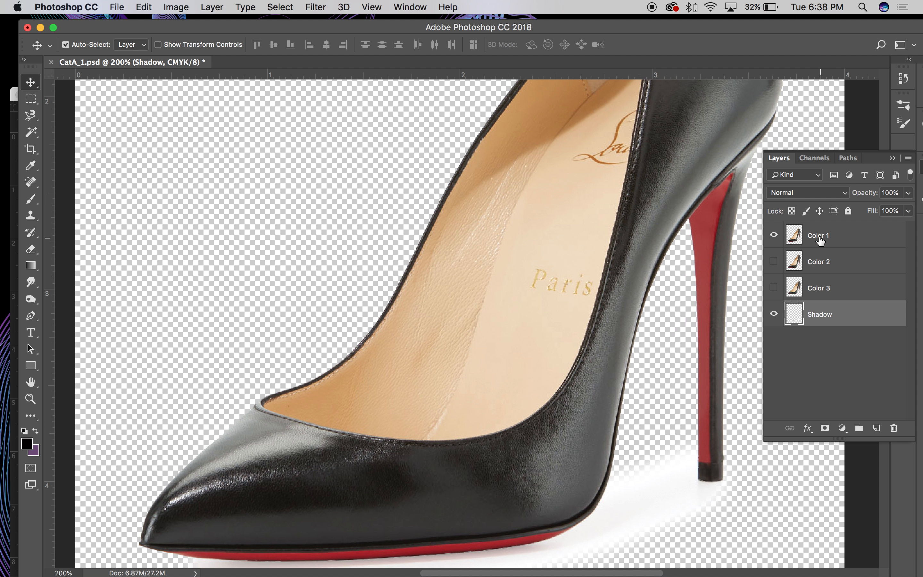
{"action": "left_click", "coordinate": [819, 238]}
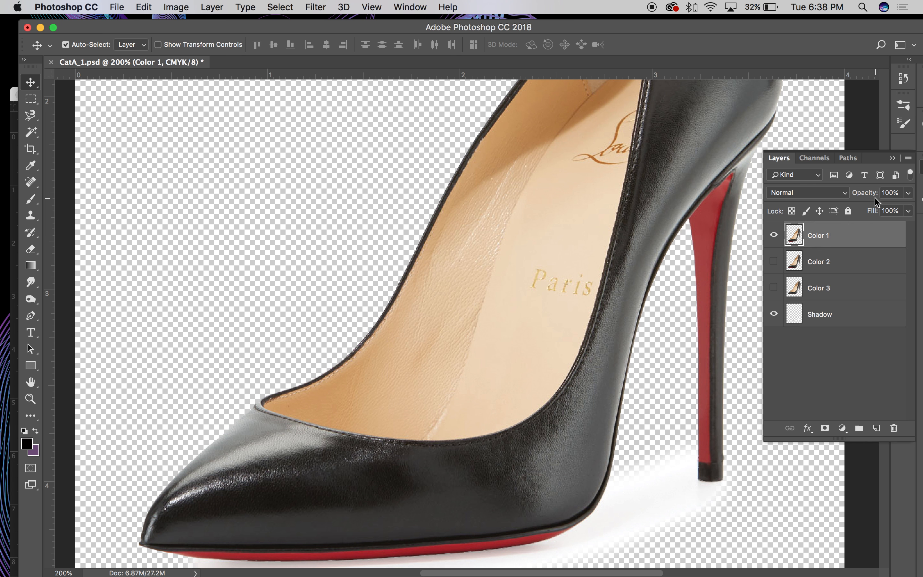
{"action": "left_click", "coordinate": [404, 6]}
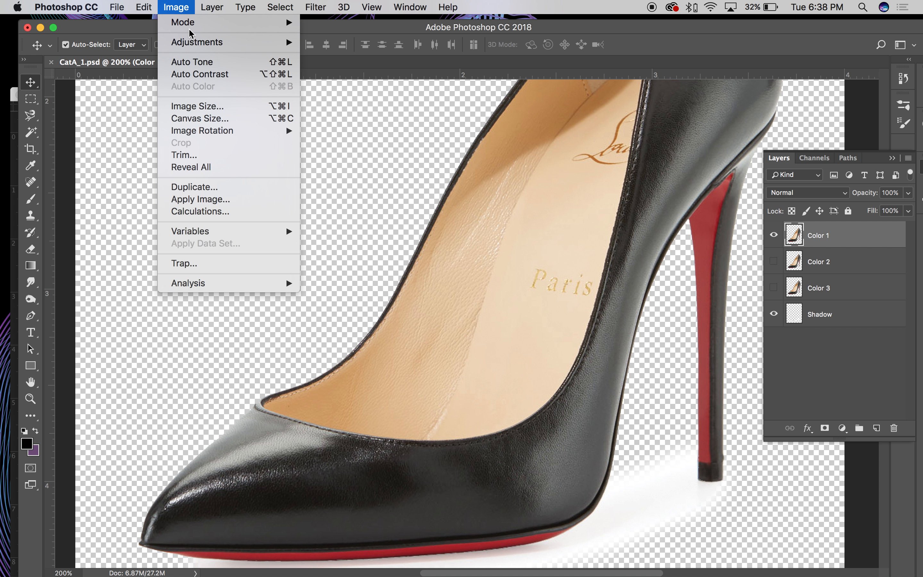
{"action": "mouse_move", "coordinate": [191, 42]}
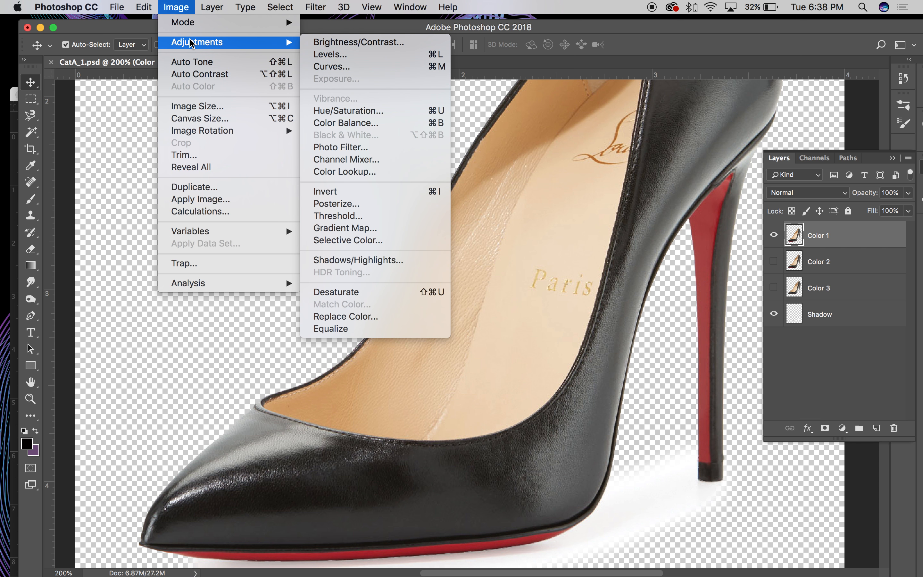
{"action": "left_click", "coordinate": [444, 111]}
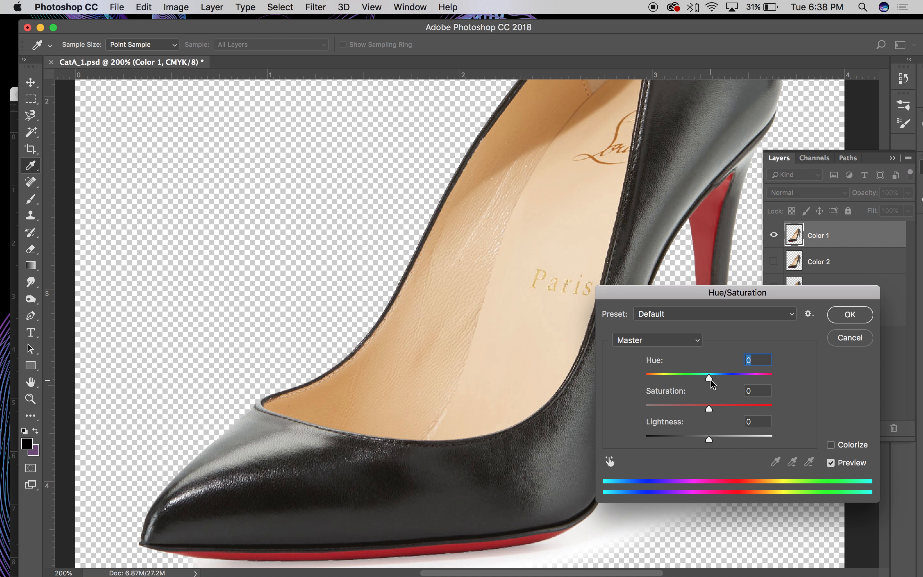
{"action": "left_click", "coordinate": [830, 444]}
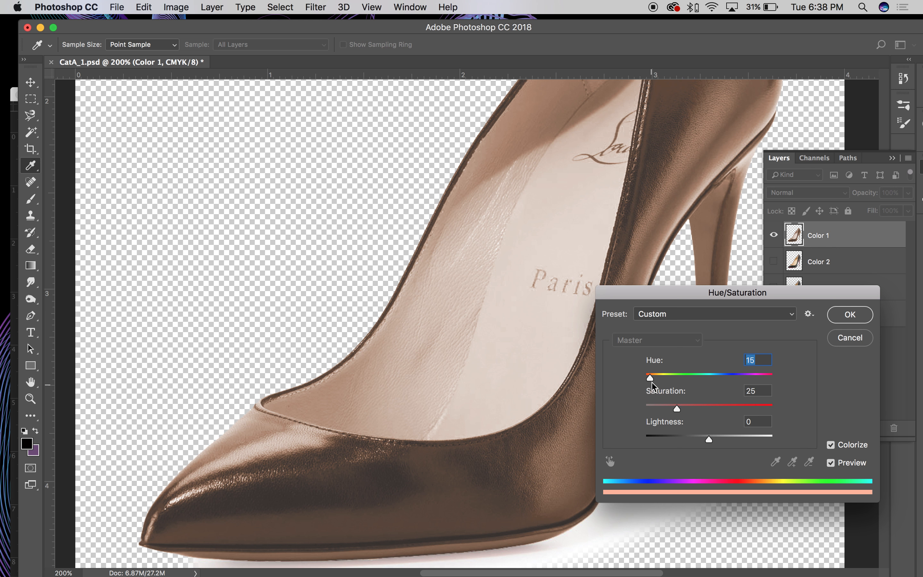
{"action": "mouse_move", "coordinate": [651, 381]}
{"action": "left_mouse_down"}
{"action": "mouse_move", "coordinate": [686, 378]}
{"action": "mouse_move", "coordinate": [650, 386]}
{"action": "left_mouse_up"}
{"action": "left_click", "coordinate": [851, 338]}
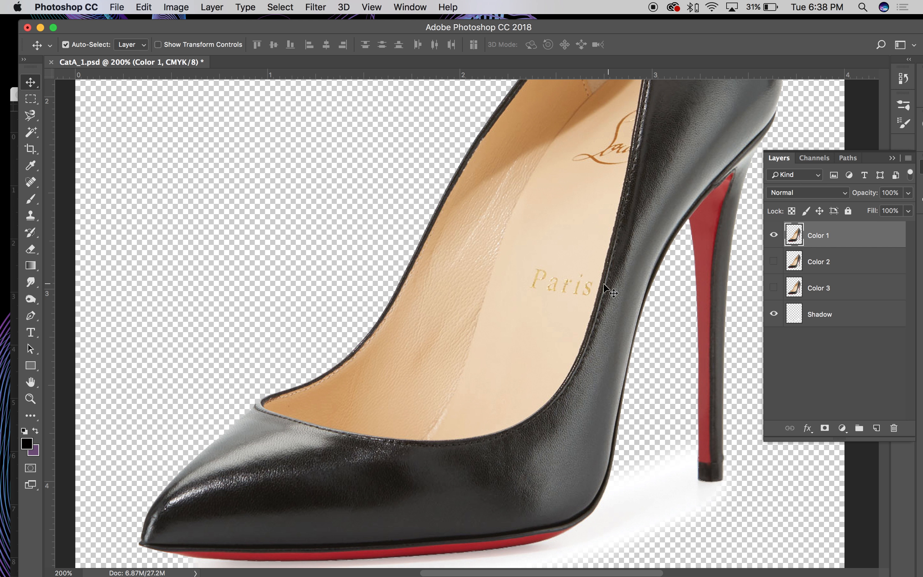
Step: Select the tan insole and the adjoining front lining of the shoe with the Magic Wand at a tolerance of 30
{"action": "key", "text": "w"}
{"action": "left_click", "coordinate": [564, 285]}
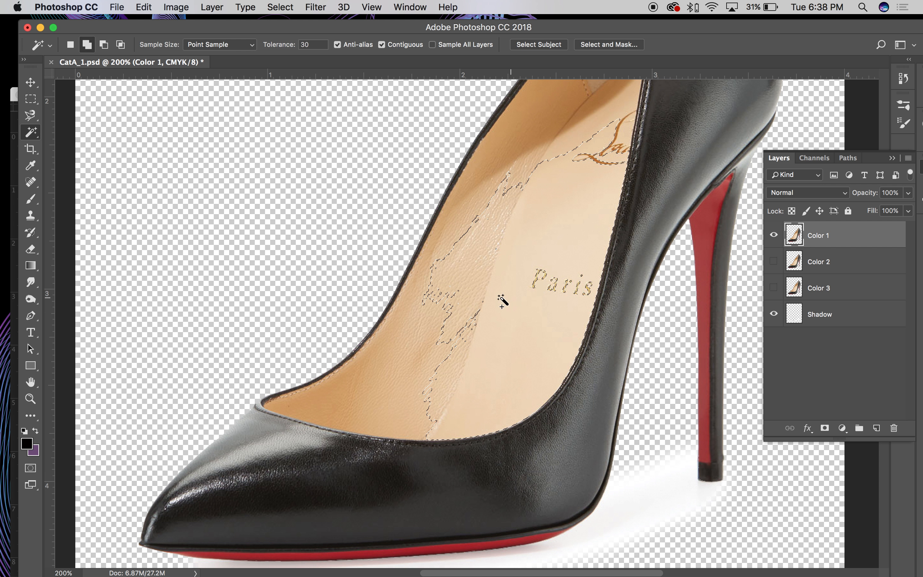
{"action": "left_click", "coordinate": [386, 374], "text": "shift"}
{"action": "left_click", "coordinate": [385, 374], "text": "shift"}
{"action": "left_click", "coordinate": [347, 395], "text": "shift"}
Step: Complete the selection of the tan lining up to the top of the heel counter with a Magic Wand tolerance of 60
{"action": "left_click", "coordinate": [307, 44]}
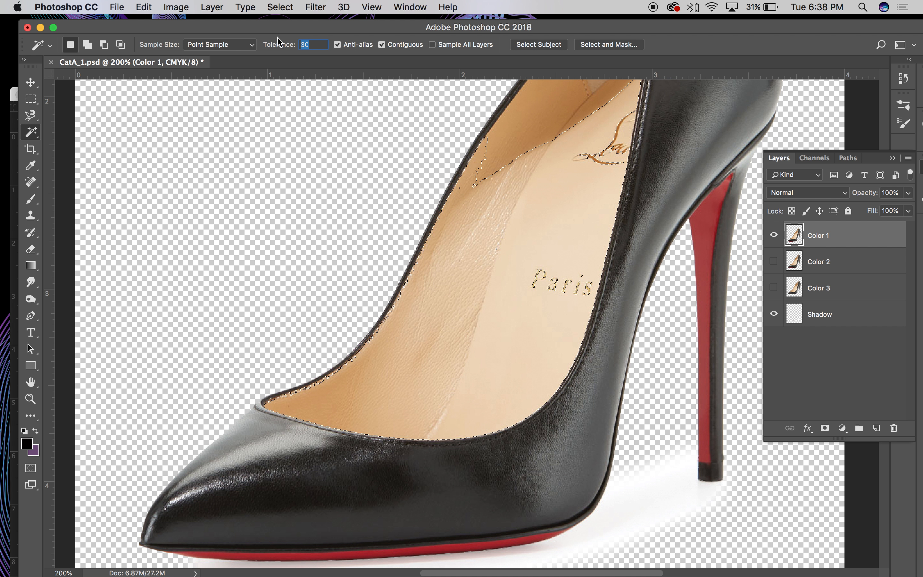
{"action": "type", "text": "60"}
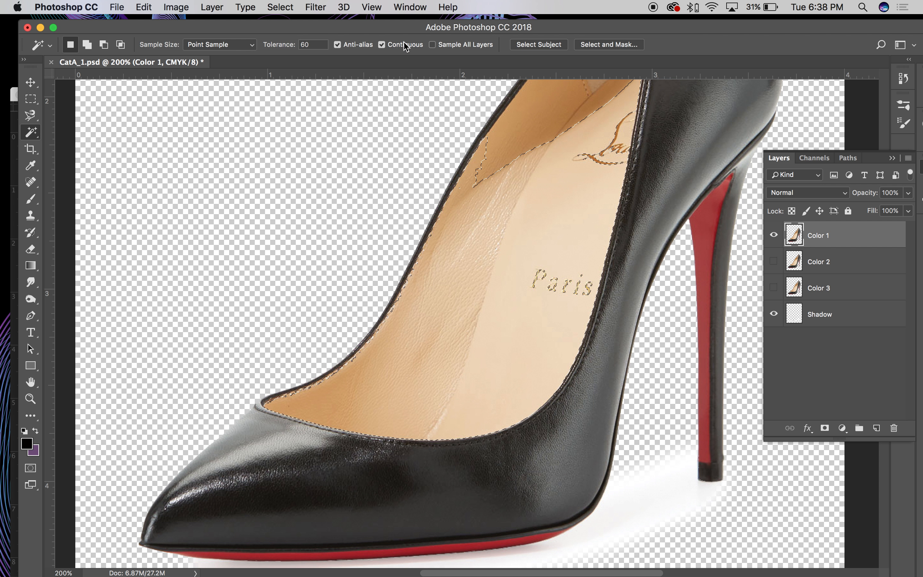
{"action": "left_click", "coordinate": [512, 190], "text": "shift"}
{"action": "left_click", "coordinate": [538, 138], "text": "shift"}
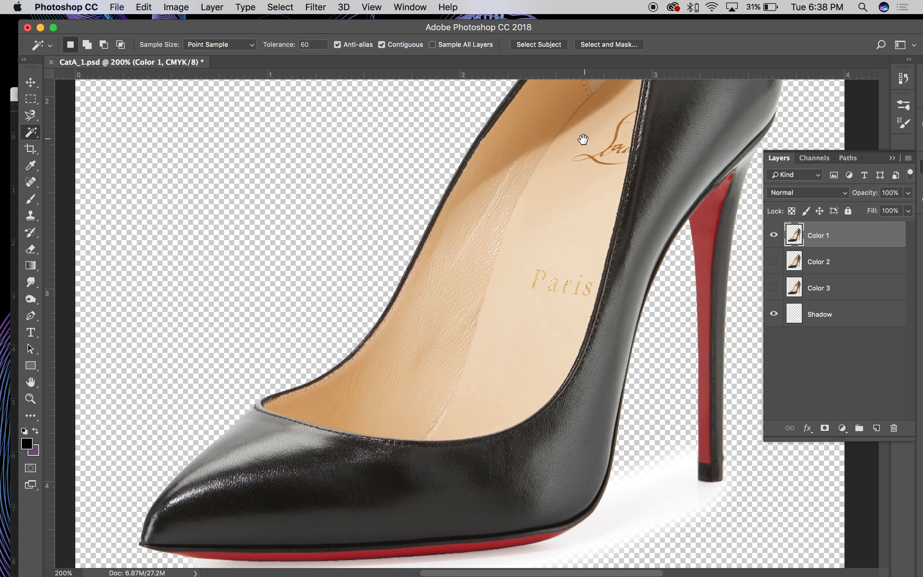
{"action": "left_click_drag", "start_coordinate": [583, 138], "coordinate": [521, 267]}
{"action": "left_click_drag", "start_coordinate": [520, 188], "coordinate": [484, 268]}
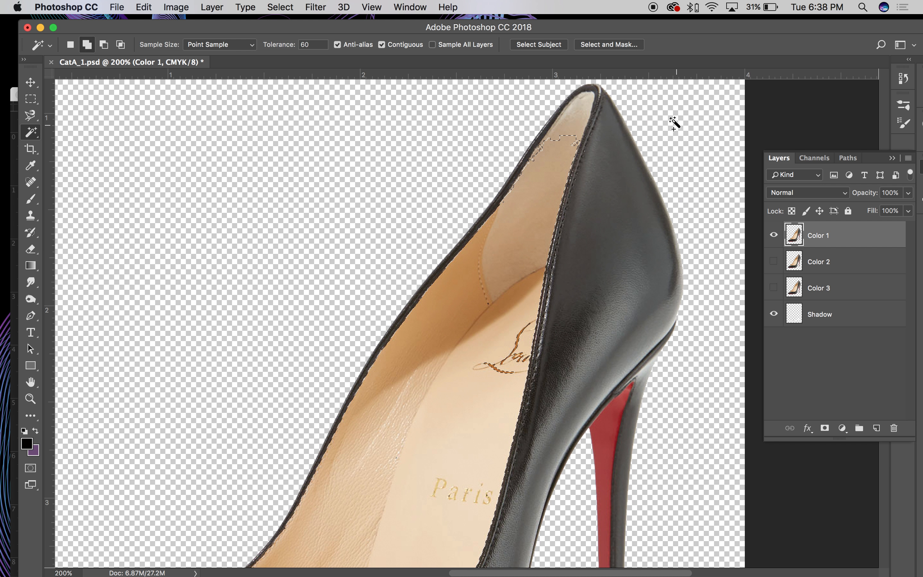
{"action": "left_click", "coordinate": [569, 129], "text": "shift"}
{"action": "key", "text": "super+minus"}
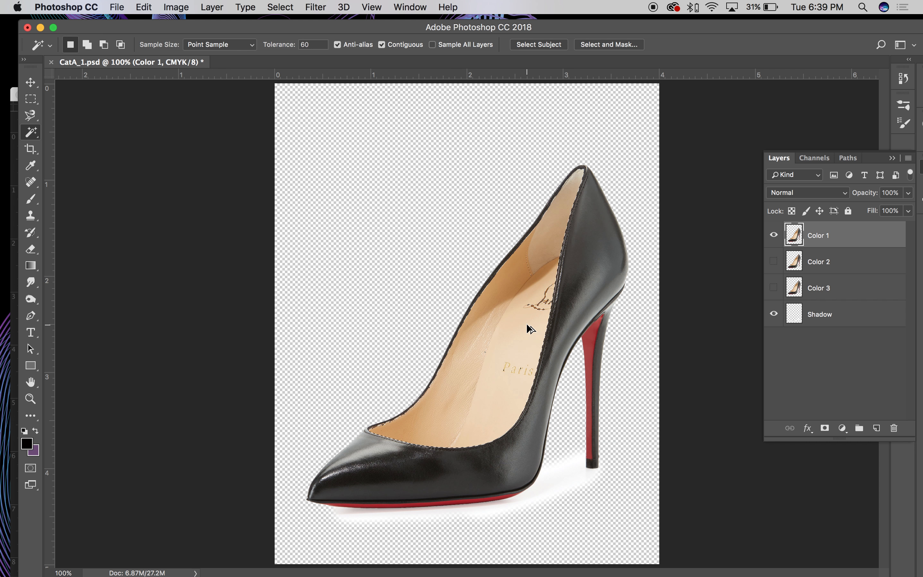
Step: Invert the lining selection to cover everything outside the tan lining, and check it with Quick Mask mode
{"action": "left_click", "coordinate": [208, 6]}
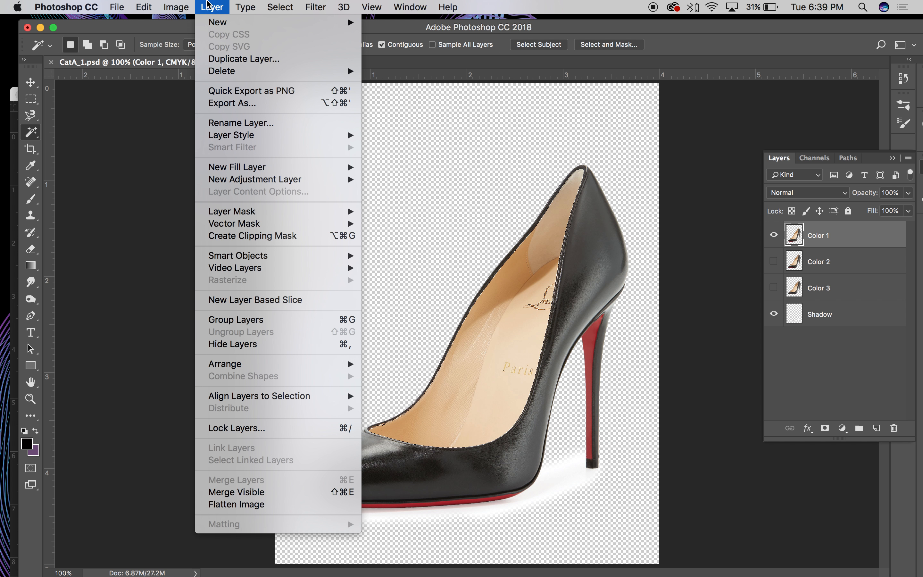
{"action": "mouse_move", "coordinate": [183, 5]}
{"action": "mouse_move", "coordinate": [243, 4]}
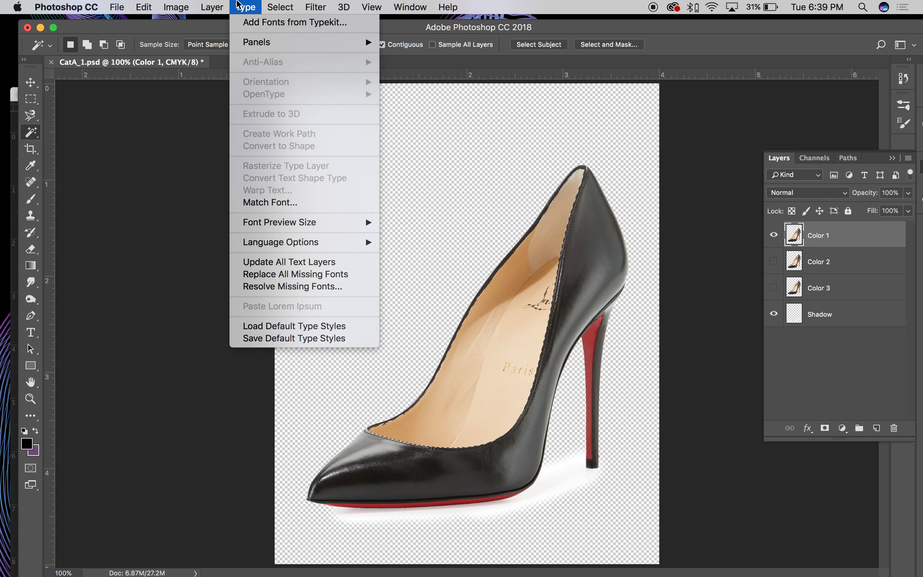
{"action": "left_click", "coordinate": [583, 261]}
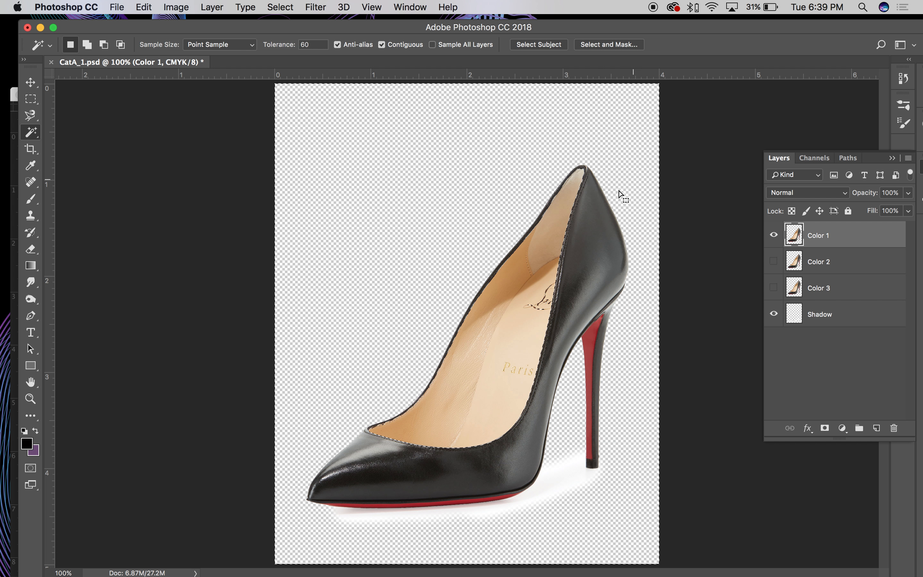
{"action": "key", "text": "super+equal"}
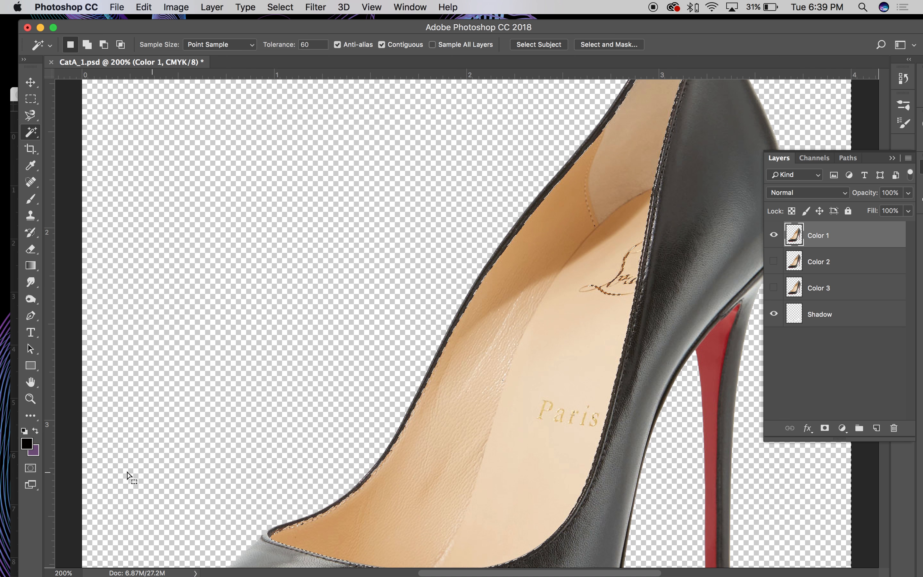
{"action": "left_click", "coordinate": [32, 468]}
{"action": "left_click", "coordinate": [32, 468]}
{"action": "key", "text": "super+minus"}
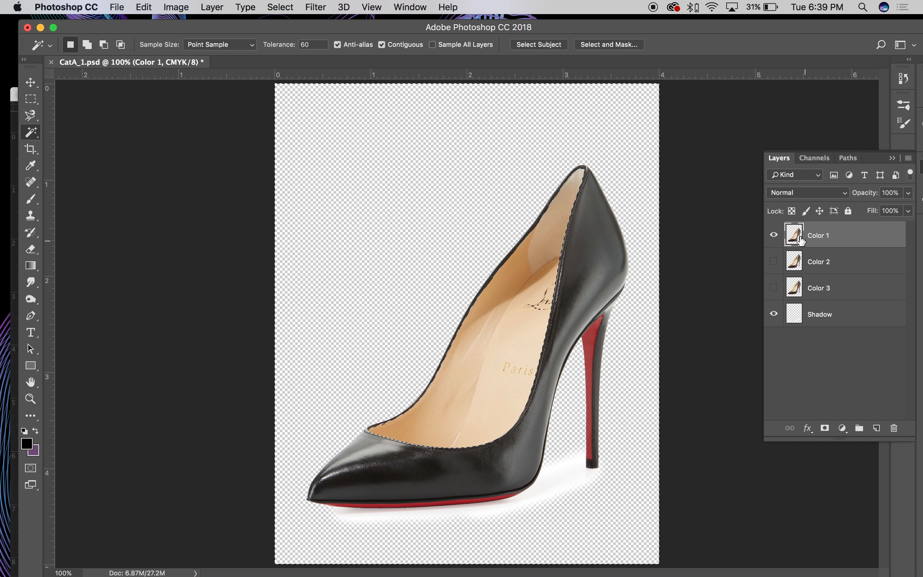
Step: Colorize the selected part of Color 1 green using Hue/Saturation with hue 124 and saturation 55, and clear the selection
{"action": "left_click", "coordinate": [129, 6]}
{"action": "mouse_move", "coordinate": [175, 8]}
{"action": "mouse_move", "coordinate": [196, 49]}
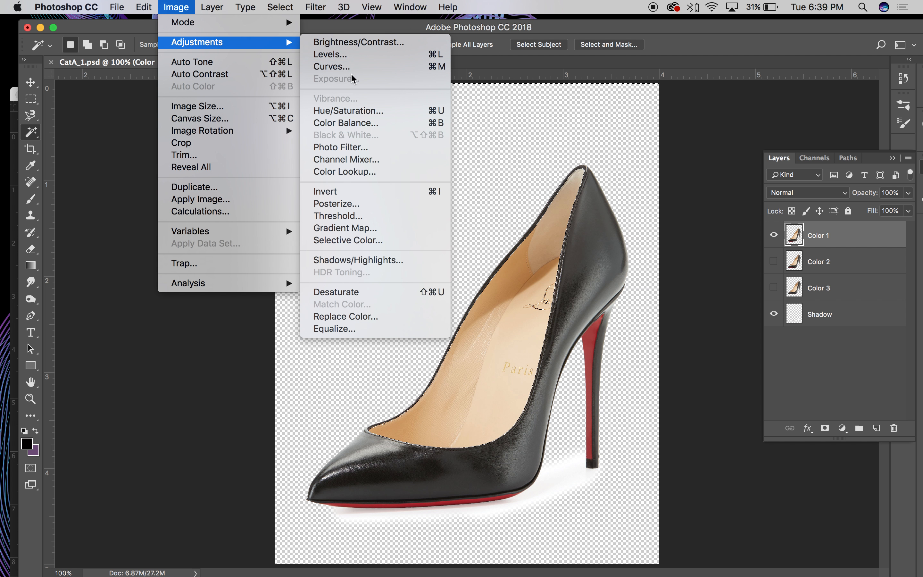
{"action": "left_click", "coordinate": [347, 110]}
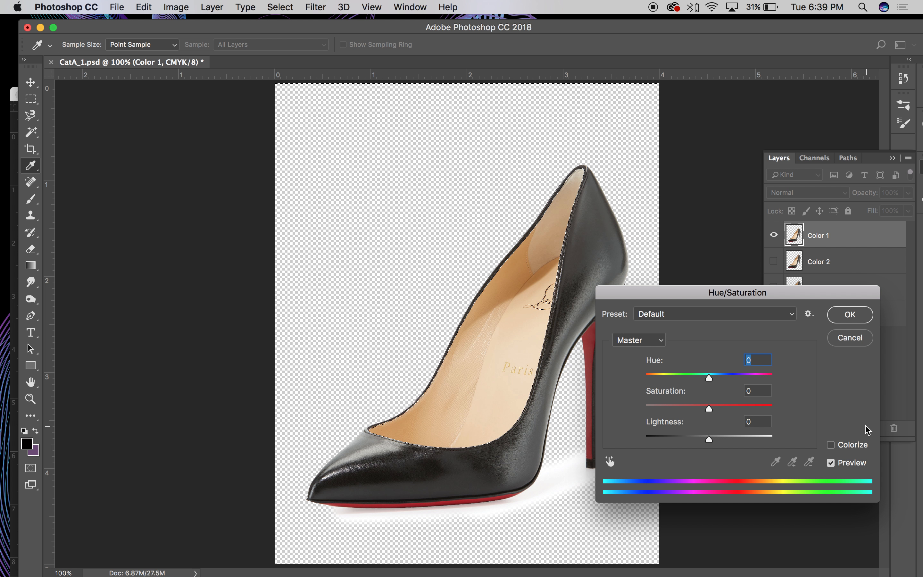
{"action": "left_click", "coordinate": [833, 445]}
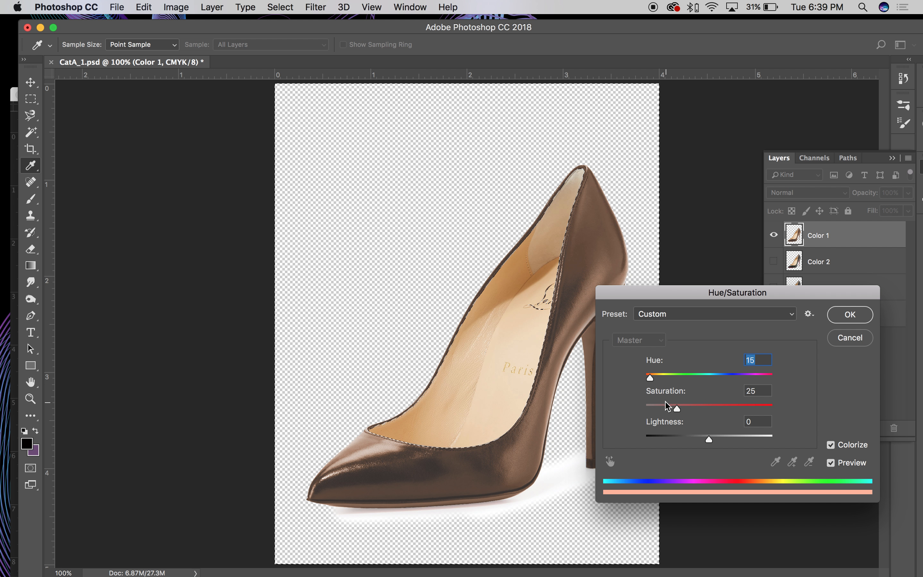
{"action": "left_click_drag", "start_coordinate": [680, 414], "coordinate": [711, 412]}
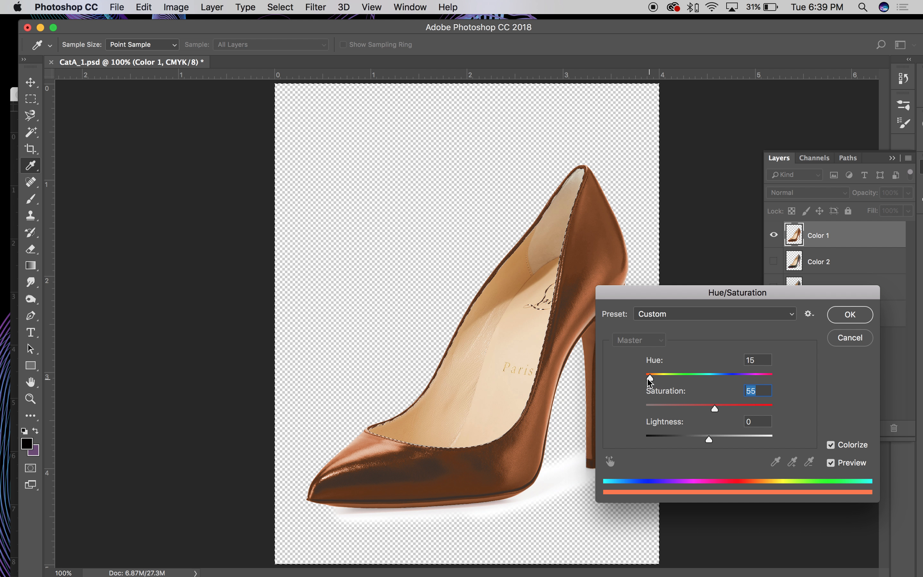
{"action": "left_click_drag", "start_coordinate": [650, 378], "coordinate": [692, 384]}
{"action": "left_click", "coordinate": [850, 314]}
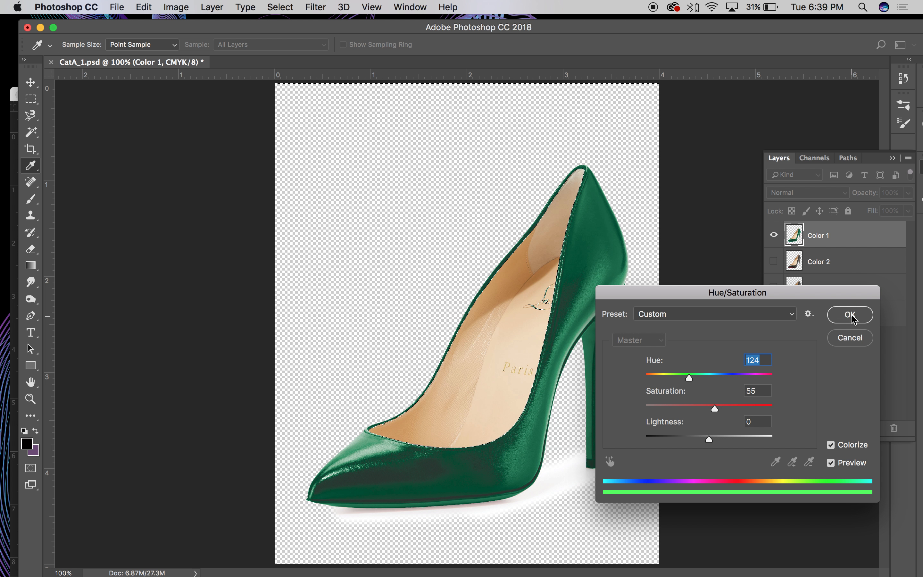
{"action": "key", "text": "v"}
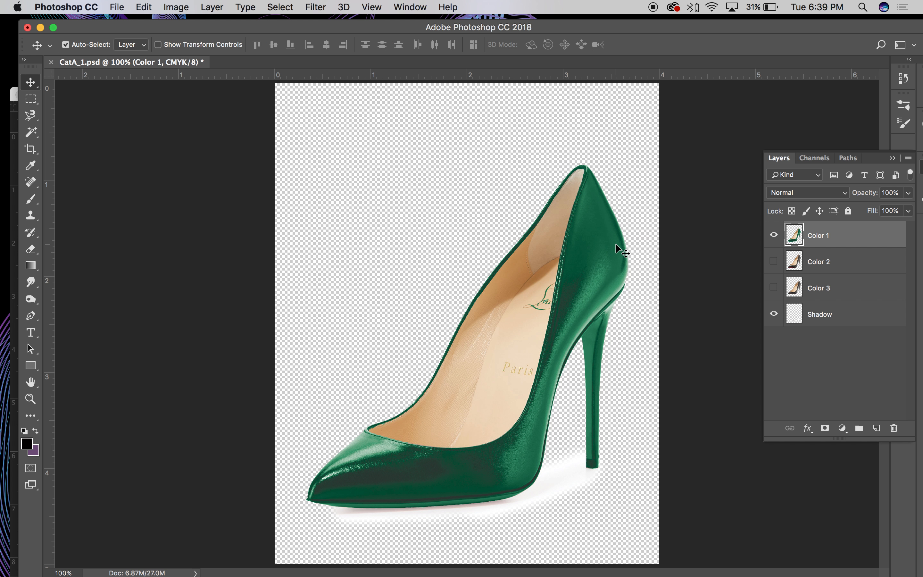
Step: Hide the Color 1 layer, show Color 2 and make it the active layer
{"action": "left_click", "coordinate": [773, 234]}
{"action": "left_click", "coordinate": [772, 261]}
{"action": "left_click", "coordinate": [800, 262]}
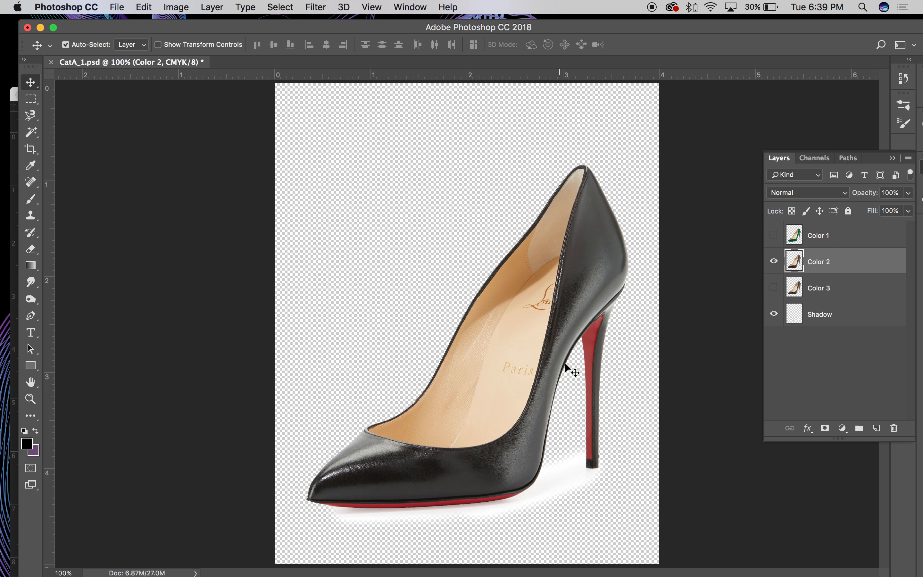
Step: Sample the light and shaded tan tones of the lining on Color 2 for Replace Color at a fuzziness of 50
{"action": "left_click", "coordinate": [311, 5]}
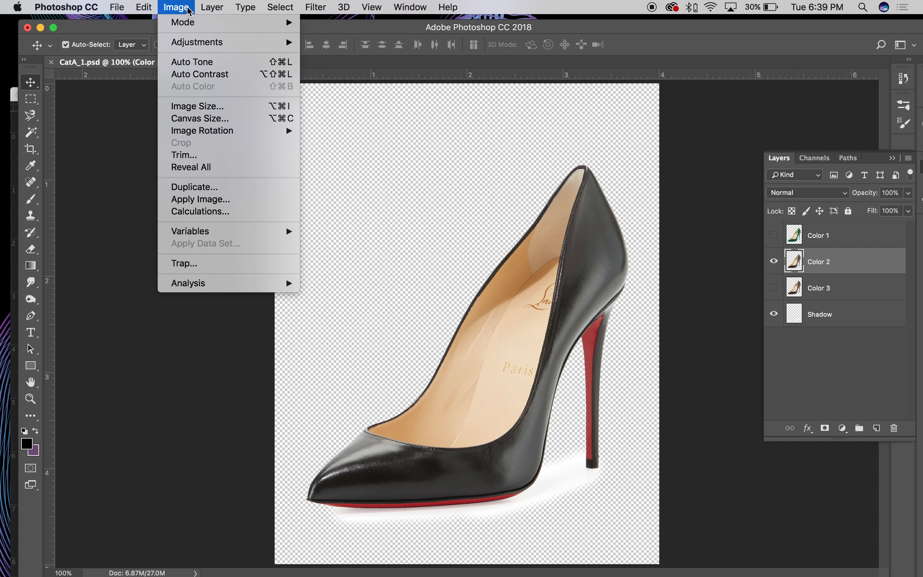
{"action": "mouse_move", "coordinate": [198, 45]}
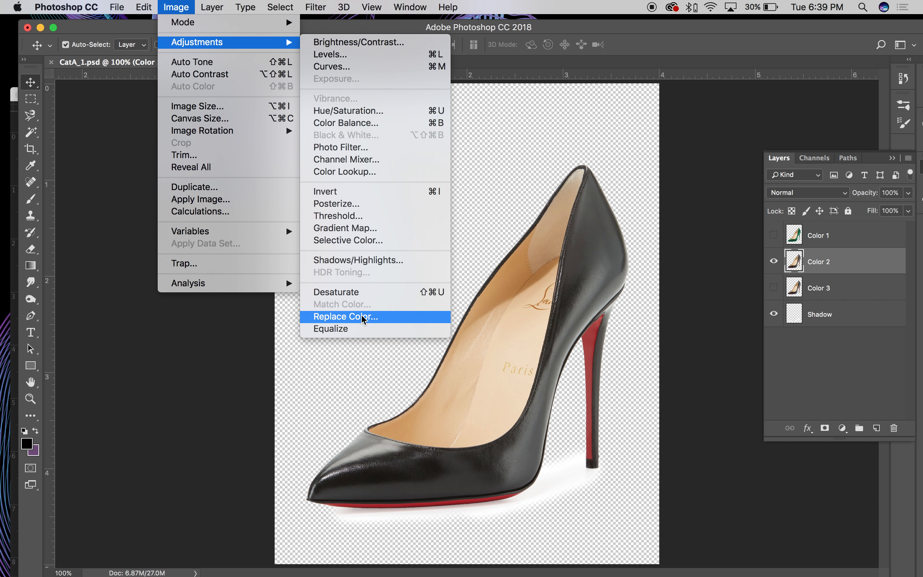
{"action": "left_click", "coordinate": [397, 318]}
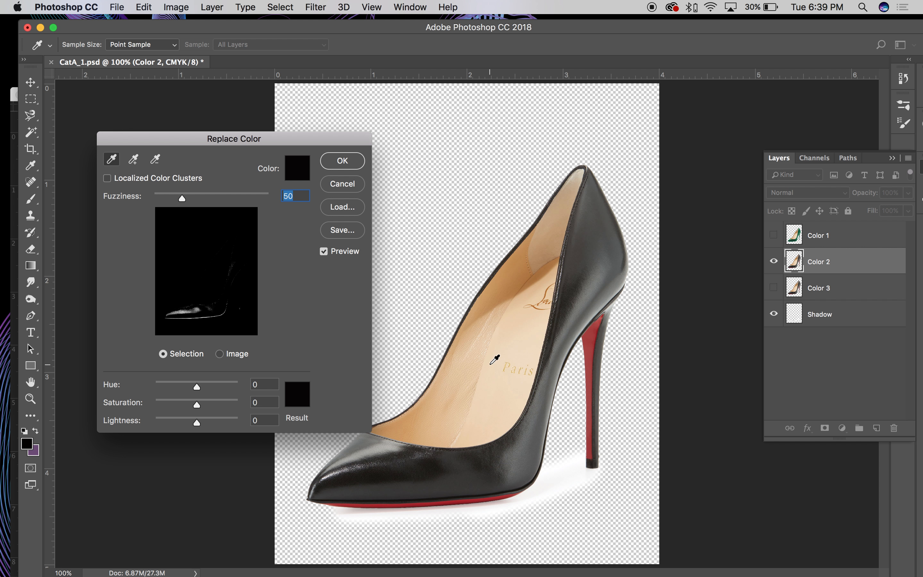
{"action": "left_click", "coordinate": [521, 326]}
{"action": "left_click", "coordinate": [537, 294], "text": "shift"}
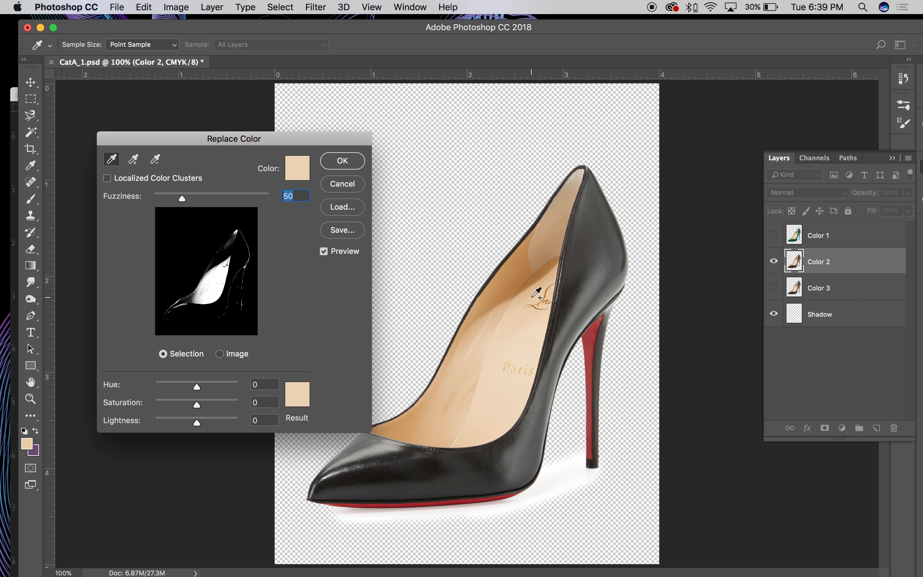
{"action": "left_click", "coordinate": [533, 271], "text": "shift"}
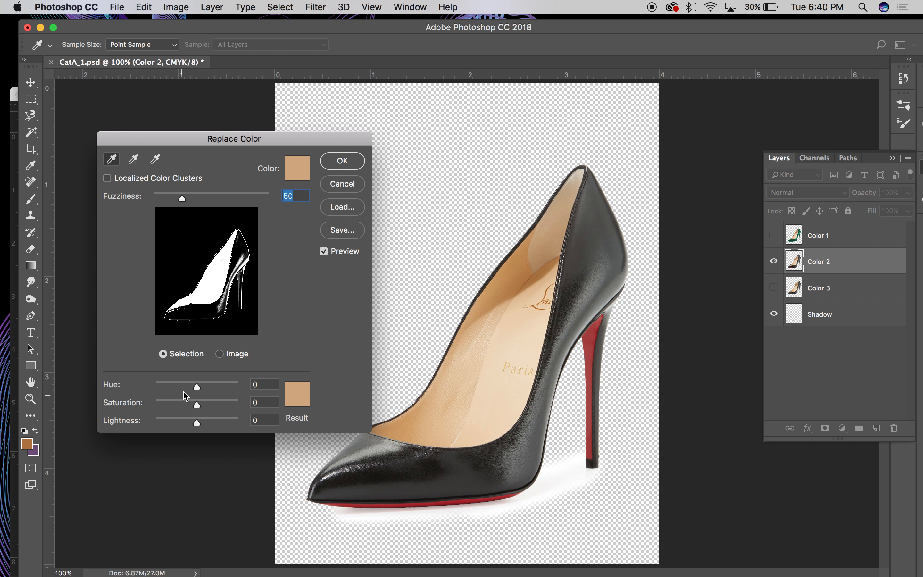
Step: Replace the sampled tan lining colors with blue using hue +175 and saturation -4
{"action": "left_click_drag", "start_coordinate": [199, 409], "coordinate": [227, 393]}
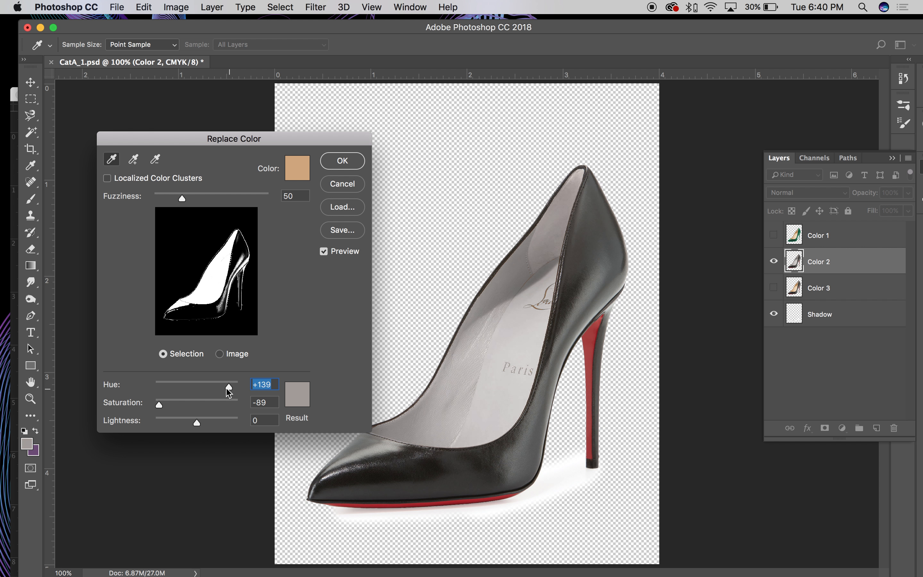
{"action": "left_click_drag", "start_coordinate": [159, 404], "coordinate": [237, 387]}
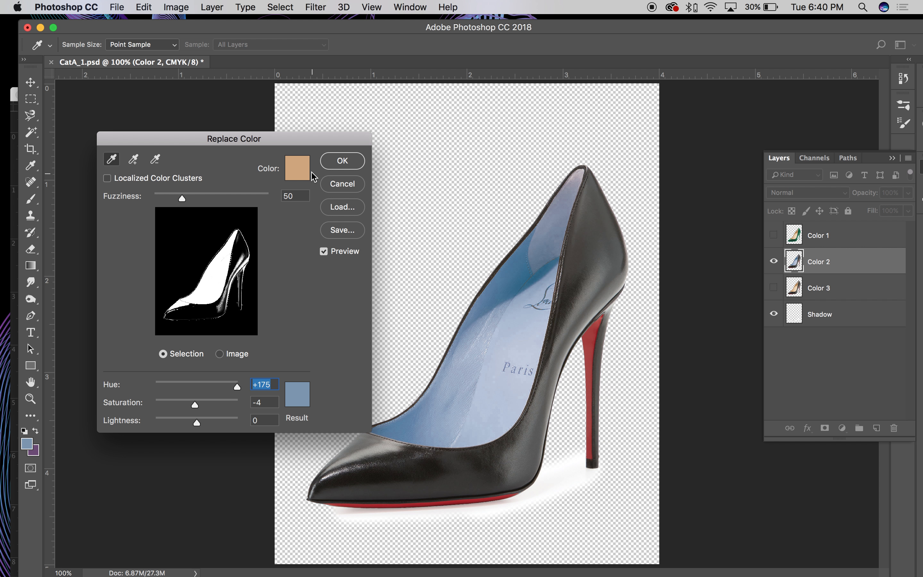
{"action": "left_click", "coordinate": [341, 160]}
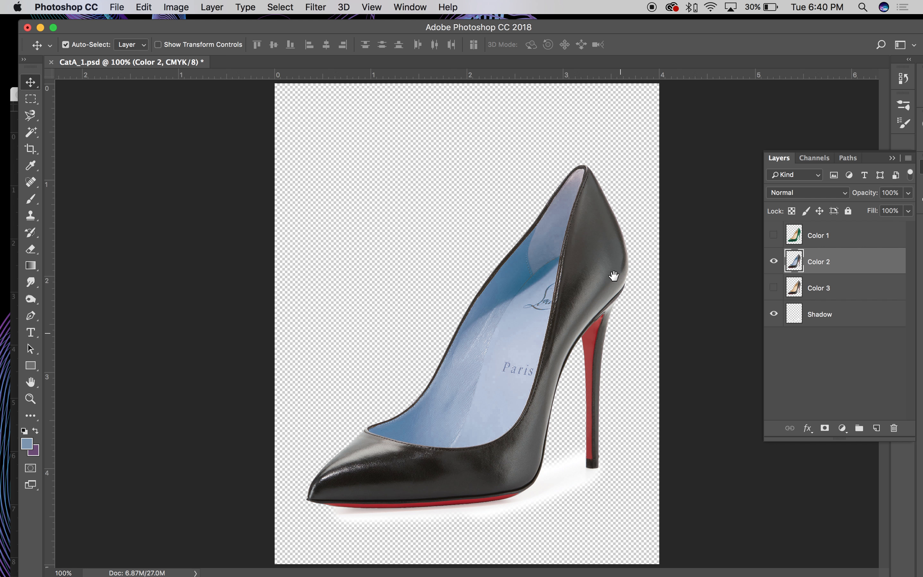
Step: Select the blue lining up to the heel counter with the Magic Wand, raising the tolerance to 90, and invert the selection
{"action": "left_click", "coordinate": [34, 132]}
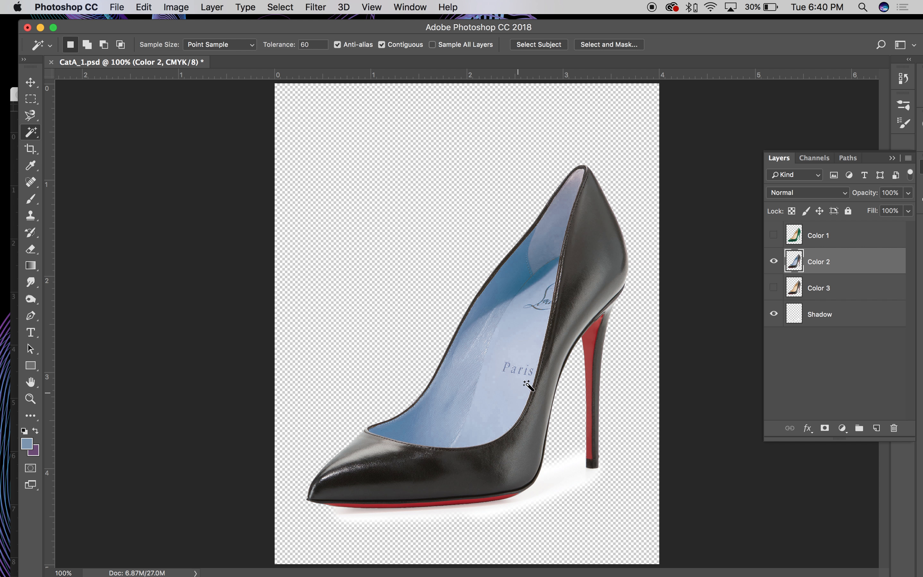
{"action": "left_click", "coordinate": [534, 276], "text": "shift"}
{"action": "left_click", "coordinate": [535, 277], "text": "shift"}
{"action": "left_click", "coordinate": [579, 178], "text": "shift"}
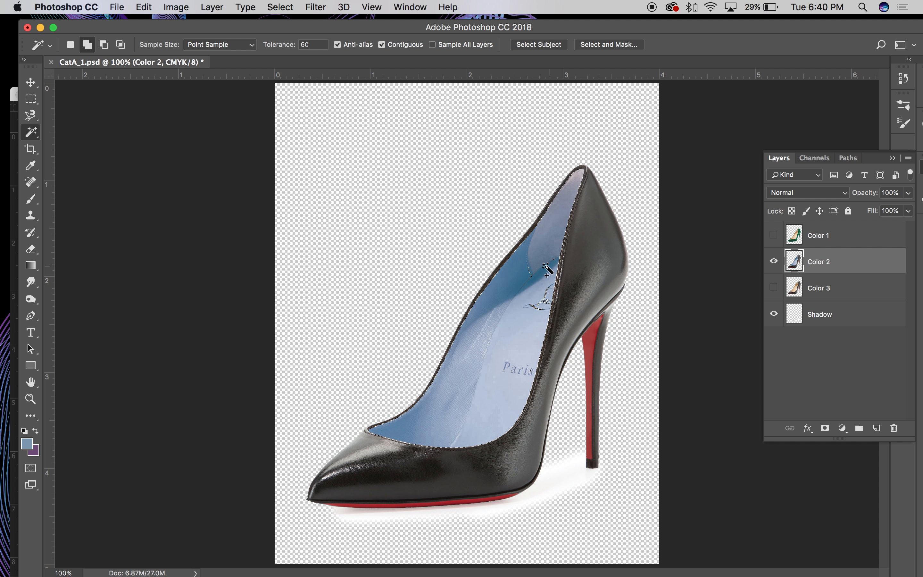
{"action": "key", "text": "Return"}
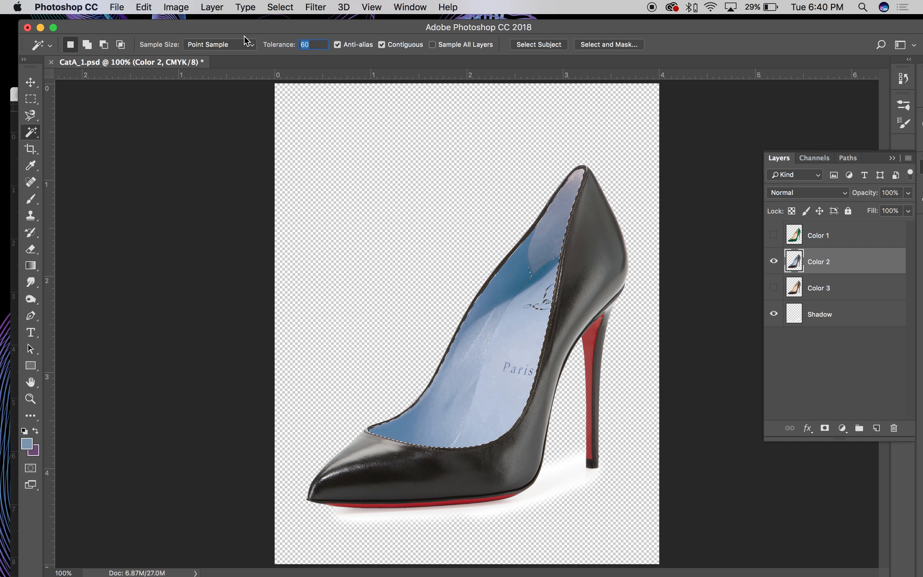
{"action": "type", "text": "90"}
{"action": "key", "text": "shift"}
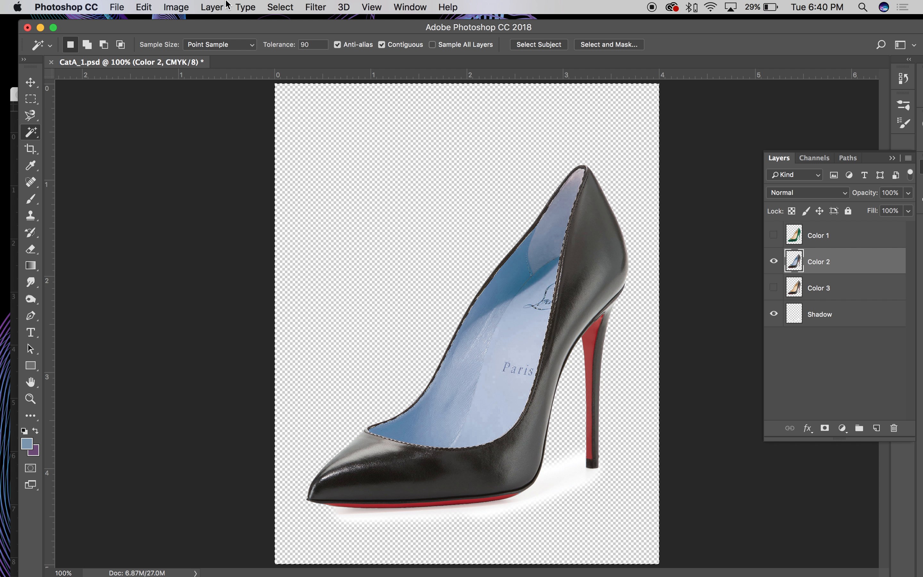
Step: Colorize the selected part of Color 2 dark blue using Hue/Saturation with hue 234 and saturation 62, and clear the selection
{"action": "left_click", "coordinate": [211, 5]}
{"action": "mouse_move", "coordinate": [176, 7]}
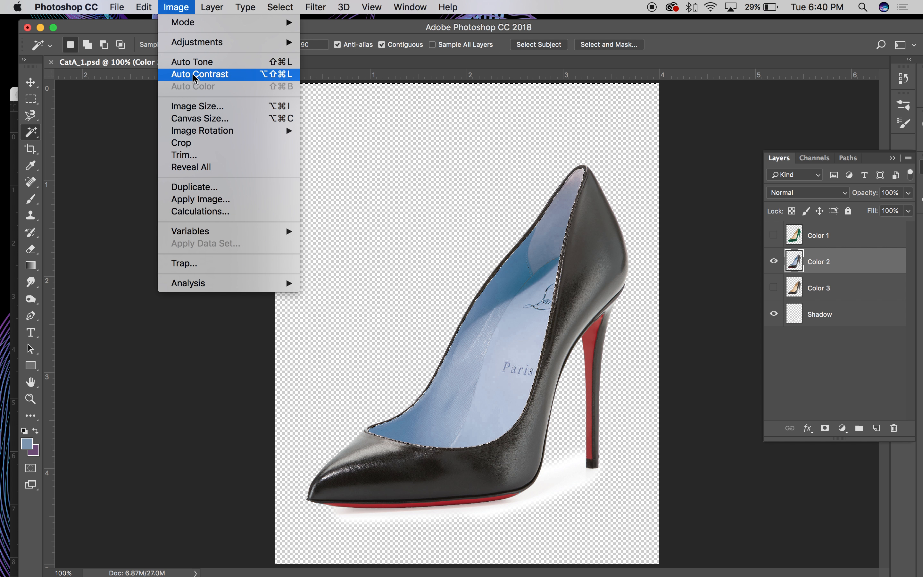
{"action": "mouse_move", "coordinate": [202, 42]}
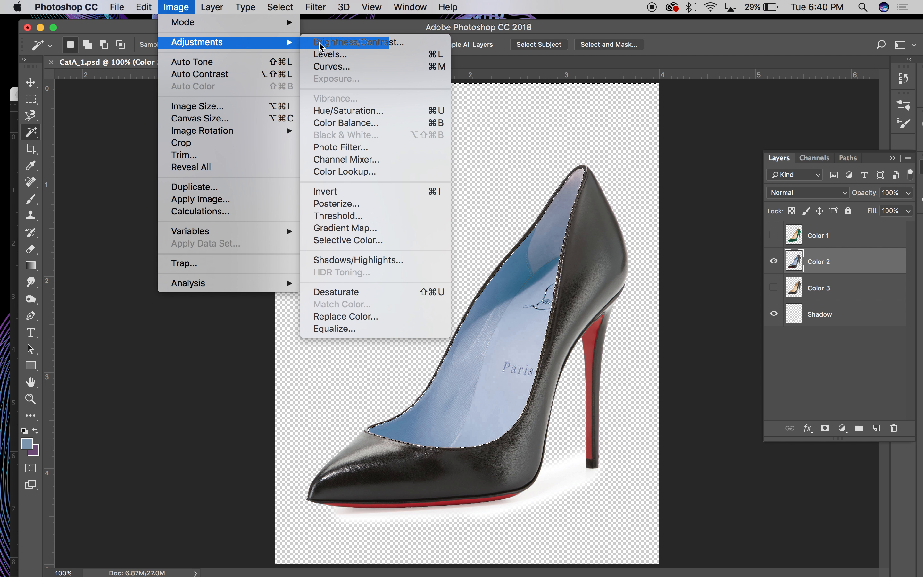
{"action": "left_click", "coordinate": [359, 116]}
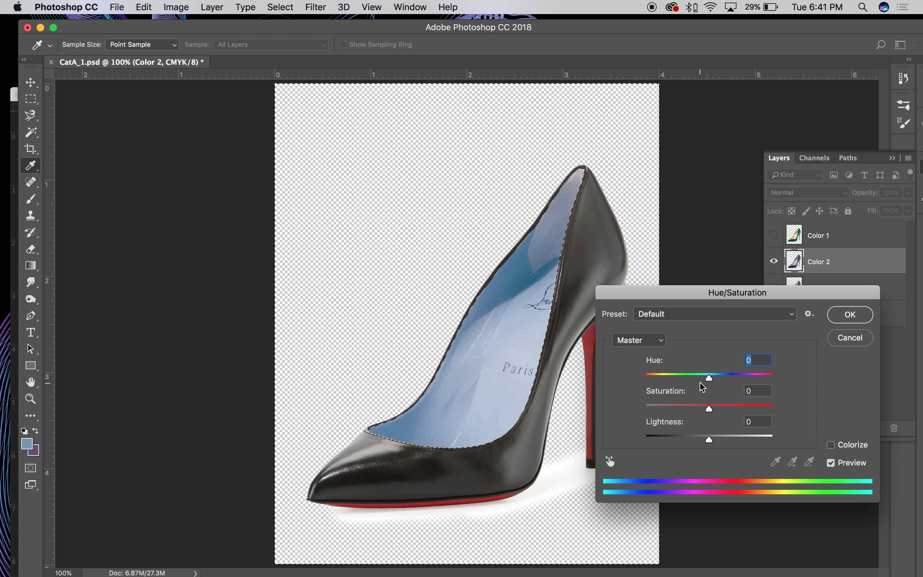
{"action": "left_click", "coordinate": [838, 447]}
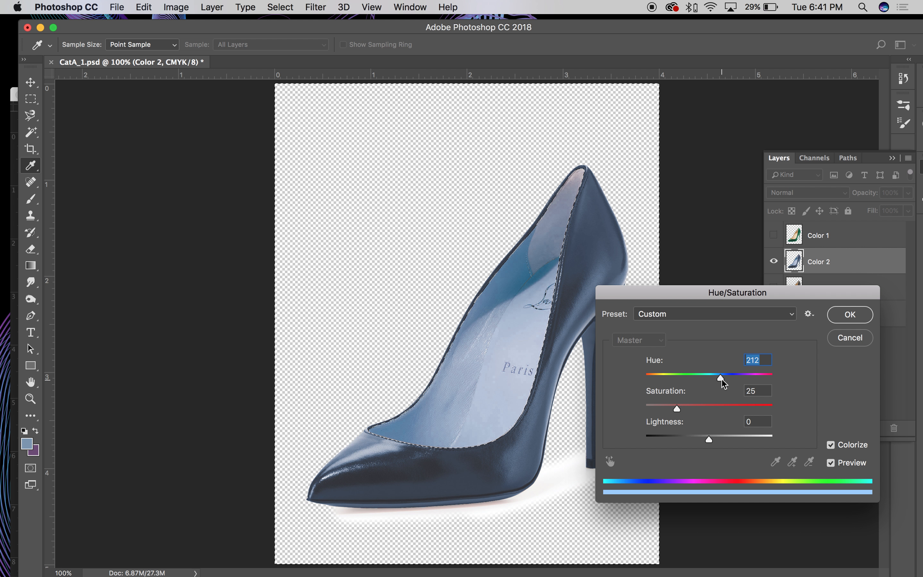
{"action": "mouse_move", "coordinate": [723, 383]}
{"action": "left_mouse_down"}
{"action": "mouse_move", "coordinate": [701, 380]}
{"action": "mouse_move", "coordinate": [729, 381]}
{"action": "left_mouse_up"}
{"action": "left_click_drag", "start_coordinate": [678, 411], "coordinate": [724, 409]}
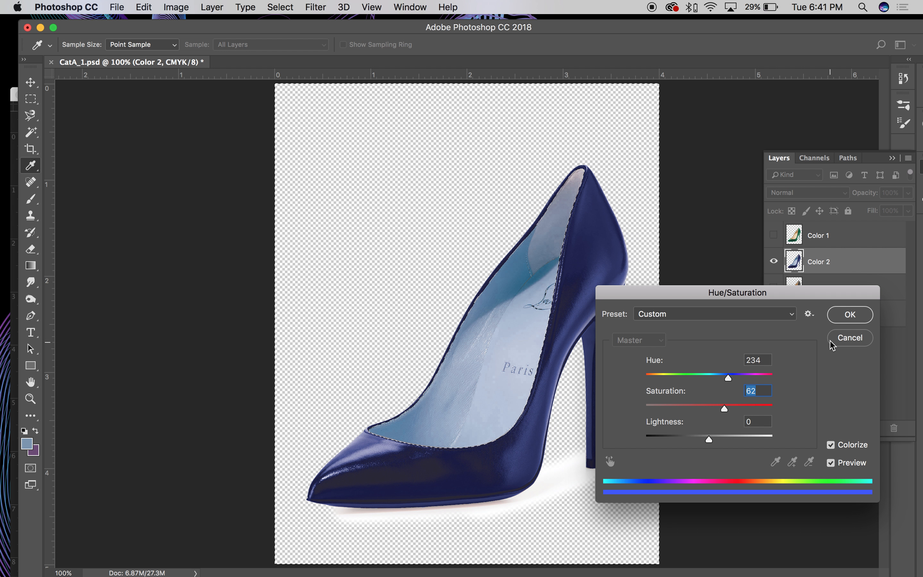
{"action": "left_click", "coordinate": [850, 315]}
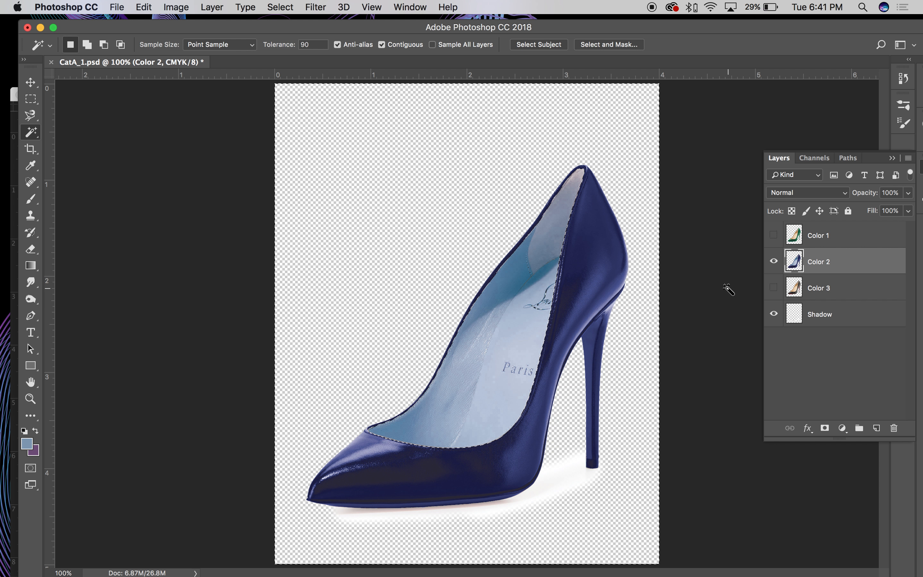
{"action": "key", "text": "super+d"}
{"action": "key", "text": "v"}
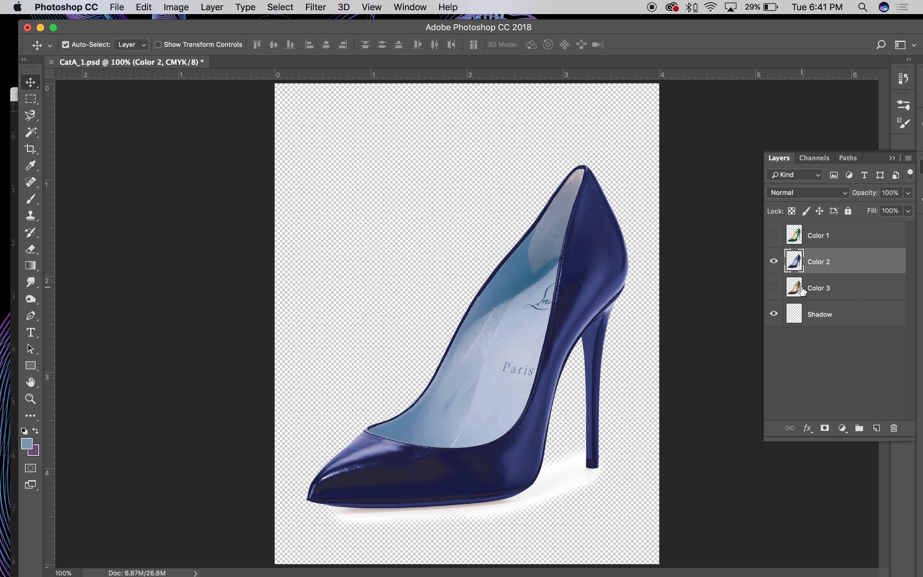
Step: Make Color 3 the active layer and show it with Color 1 and Color 2 hidden
{"action": "left_click", "coordinate": [800, 290]}
{"action": "left_click", "coordinate": [773, 261]}
{"action": "left_click", "coordinate": [774, 288]}
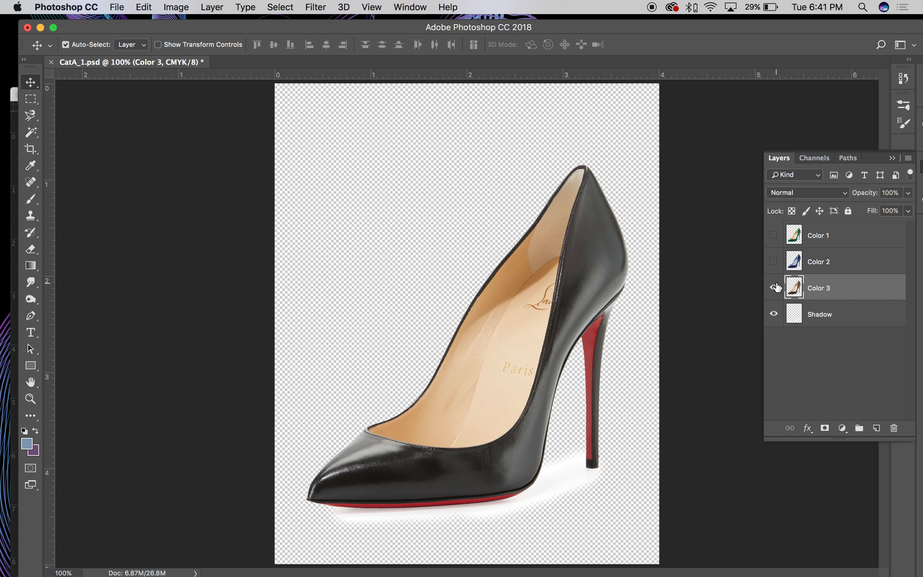
{"action": "left_click", "coordinate": [773, 263]}
{"action": "left_click", "coordinate": [771, 235]}
{"action": "left_click", "coordinate": [770, 235]}
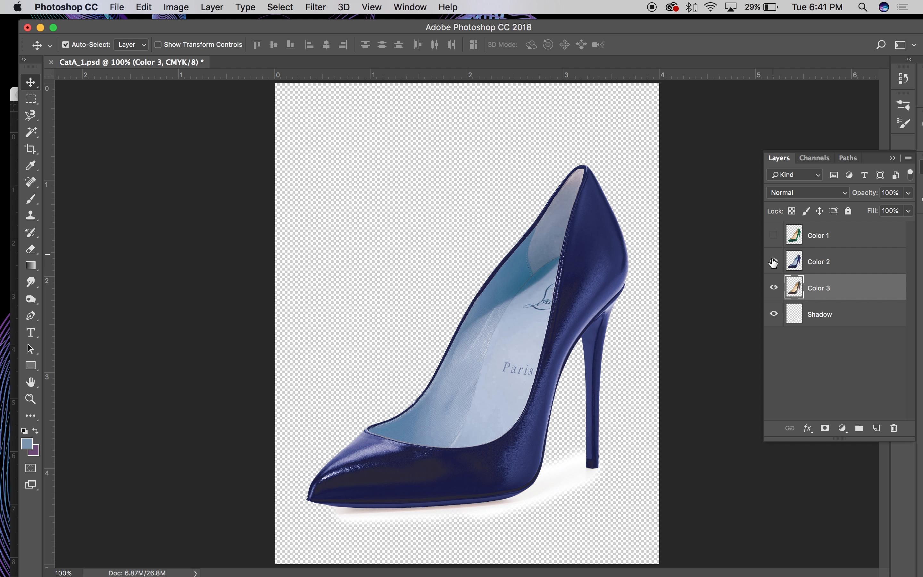
{"action": "left_click", "coordinate": [773, 262]}
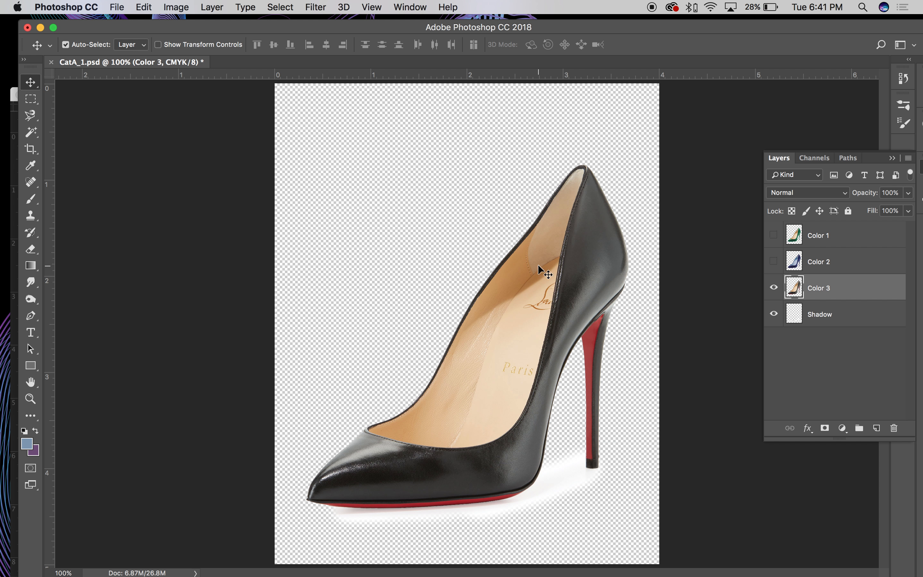
Step: Select the entire tan lining of the Color 3 shoe, including the insole and inner heel, with the Magic Wand
{"action": "left_click", "coordinate": [32, 132]}
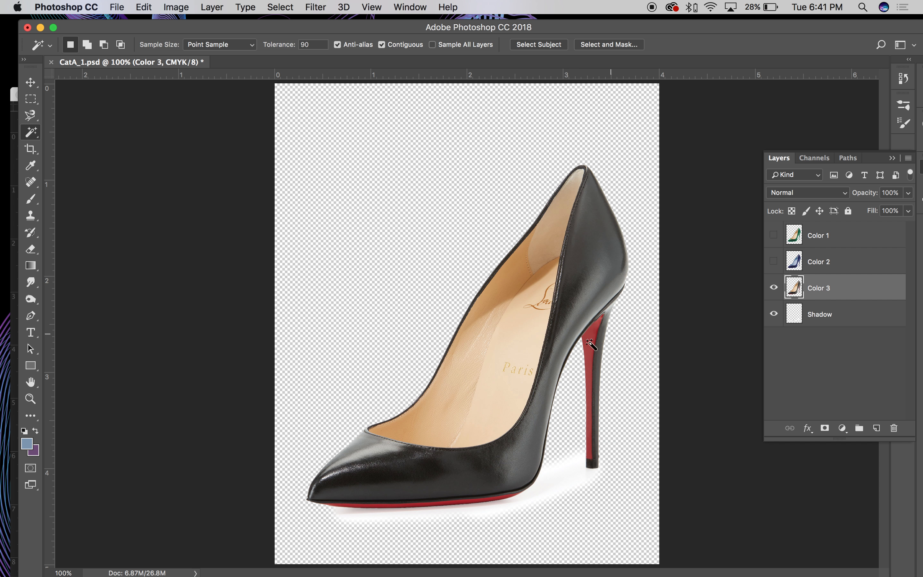
{"action": "left_click", "coordinate": [520, 325]}
{"action": "left_click", "coordinate": [539, 276], "text": "shift"}
{"action": "left_click", "coordinate": [553, 239], "text": "shift"}
{"action": "left_click", "coordinate": [572, 182], "text": "shift"}
{"action": "left_click", "coordinate": [452, 414], "text": "shift"}
Step: Shift the selected Color 3 lining to a soft pink using Hue/Saturation, and invert the selection
{"action": "left_click", "coordinate": [177, 6]}
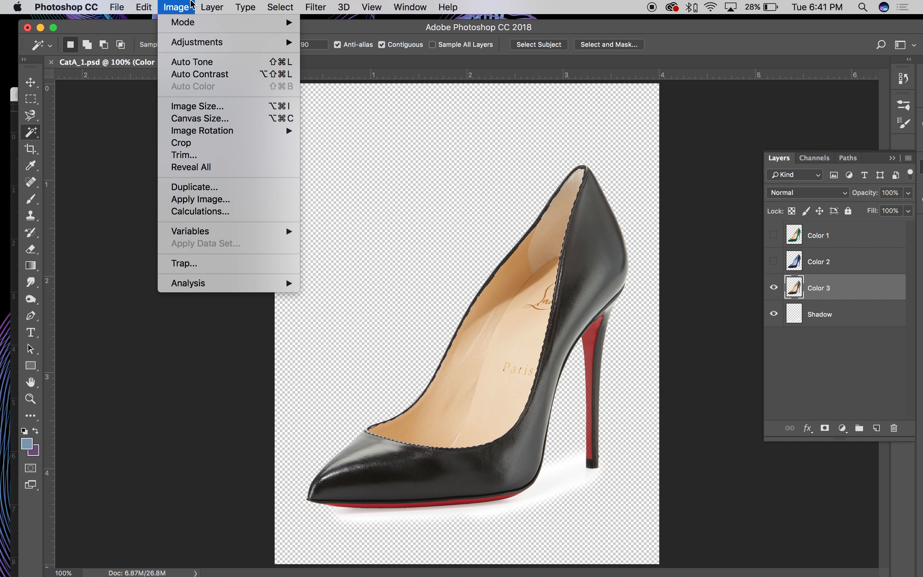
{"action": "mouse_move", "coordinate": [190, 41]}
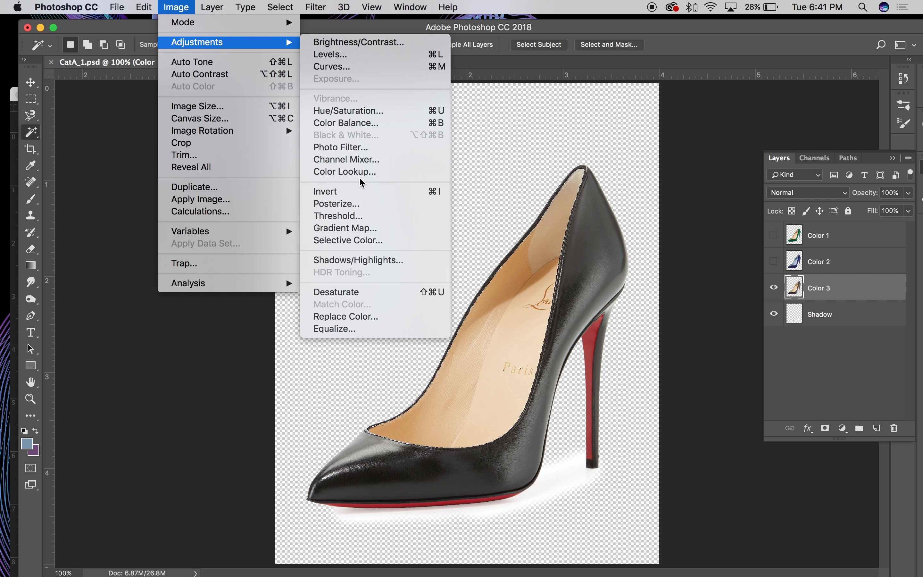
{"action": "left_click", "coordinate": [331, 110]}
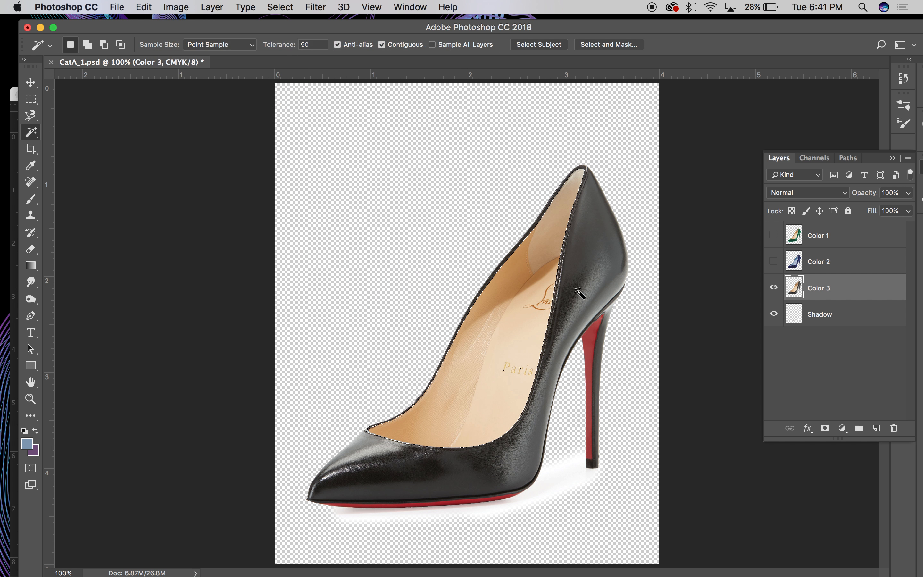
{"action": "left_click_drag", "start_coordinate": [710, 378], "coordinate": [679, 409]}
{"action": "left_click_drag", "start_coordinate": [727, 378], "coordinate": [690, 379]}
{"action": "left_click", "coordinate": [849, 314]}
{"action": "key", "text": "w"}
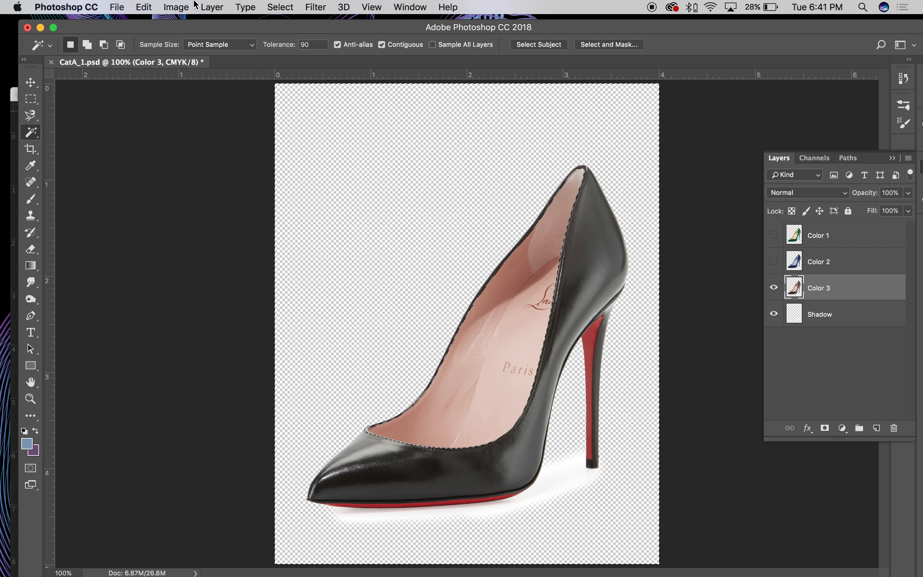
Step: Darken the selected black exterior of Color 3 using Levels with a shadow input of 55, and clear the selection
{"action": "left_click", "coordinate": [193, 6]}
{"action": "mouse_move", "coordinate": [196, 42]}
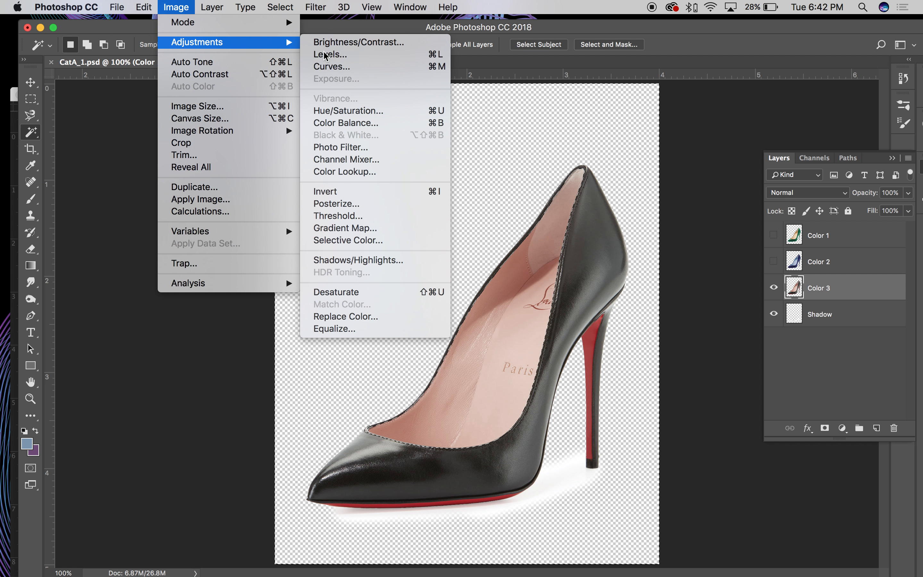
{"action": "left_click", "coordinate": [327, 55]}
{"action": "left_click_drag", "start_coordinate": [528, 181], "coordinate": [564, 184]}
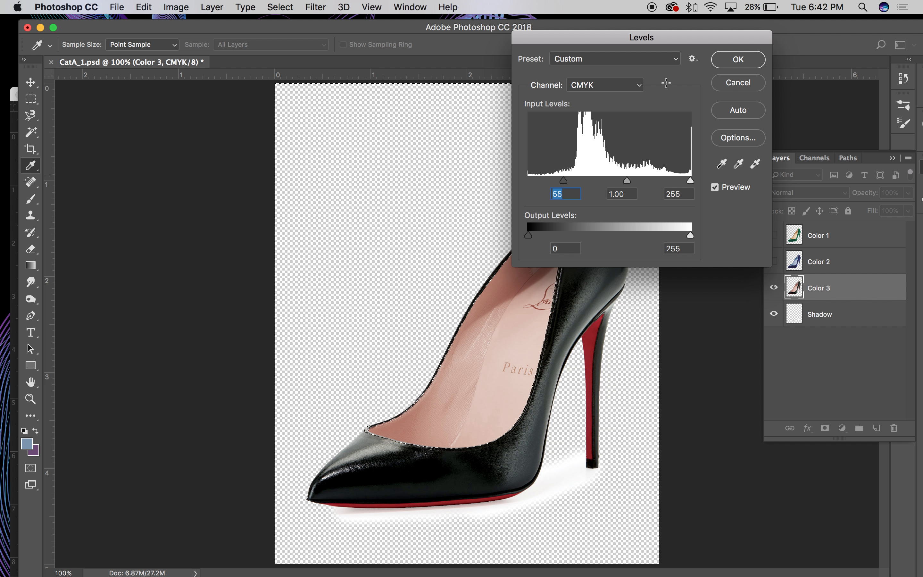
{"action": "left_click", "coordinate": [738, 59]}
{"action": "key", "text": "w"}
{"action": "key", "text": "super+d"}
{"action": "key", "text": "v"}
Step: Show the Color 1 and Color 2 layers along with Color 3, and save the document
{"action": "left_click", "coordinate": [773, 261]}
{"action": "left_click", "coordinate": [773, 234]}
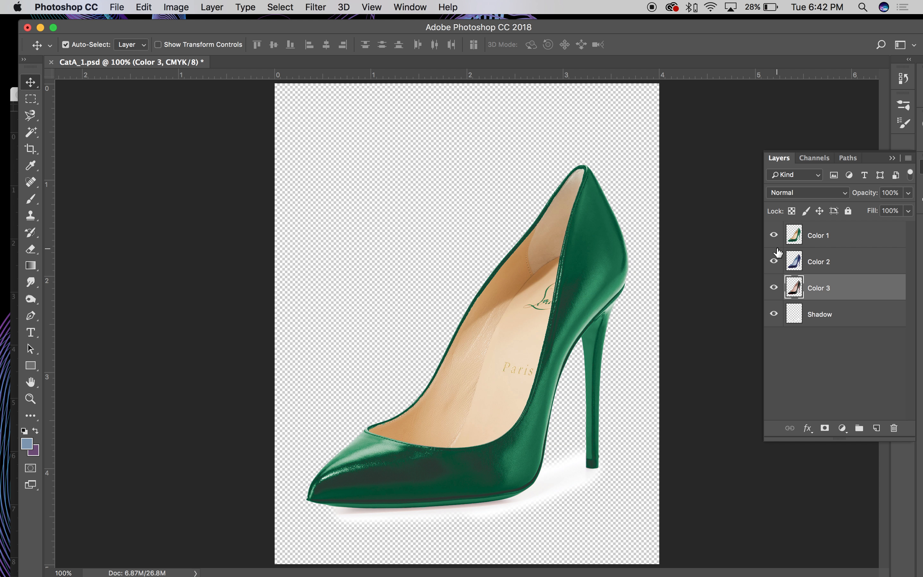
{"action": "left_click", "coordinate": [773, 287]}
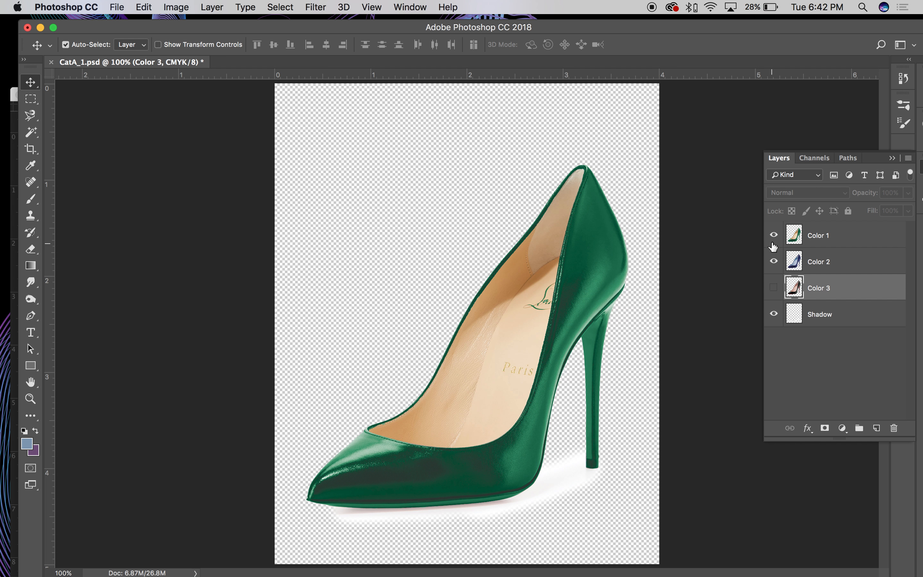
{"action": "left_click", "coordinate": [773, 287]}
{"action": "key", "text": "super+s"}
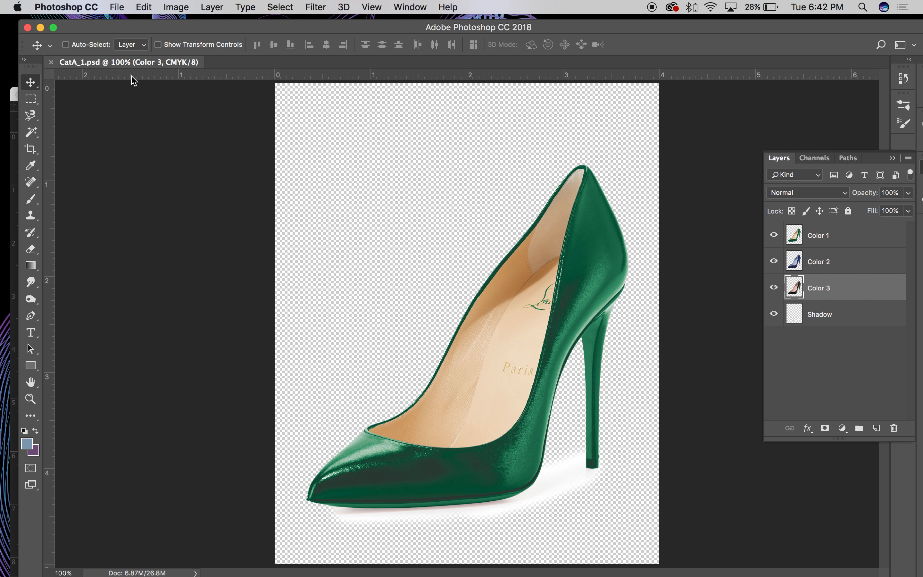
Step: Close the shoe image and switch to the Shoe Catalog Template in InDesign, at the first shoe entry on page 10
{"action": "left_click", "coordinate": [28, 29]}
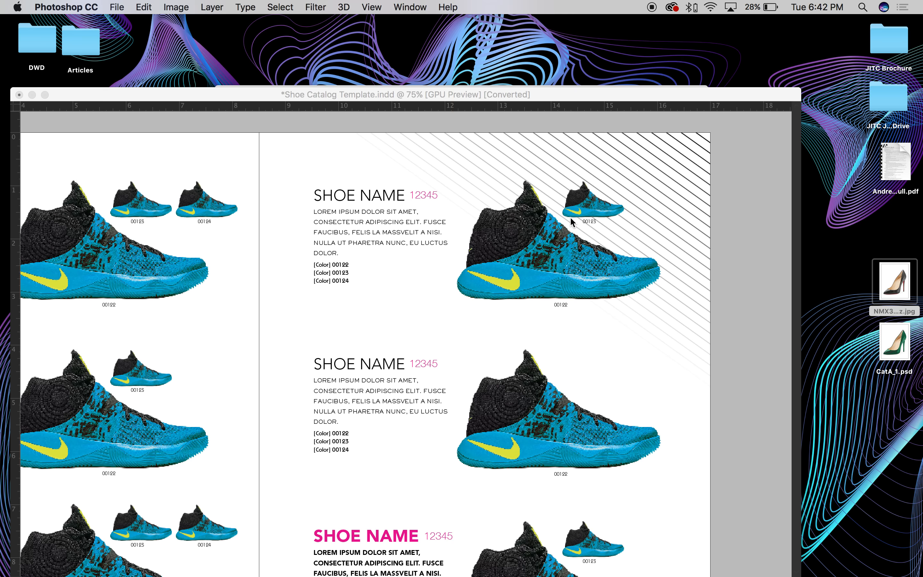
{"action": "left_click", "coordinate": [721, 270]}
{"action": "scroll", "coordinate": [652, 515], "scroll_direction": "down", "scroll_amount": 15}
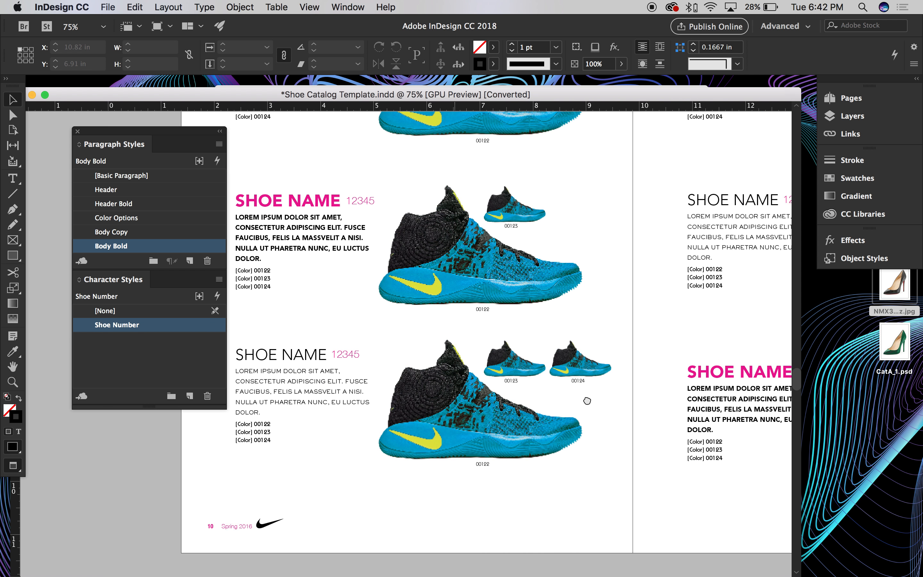
{"action": "scroll", "coordinate": [652, 515], "scroll_direction": "up", "scroll_amount": 5}
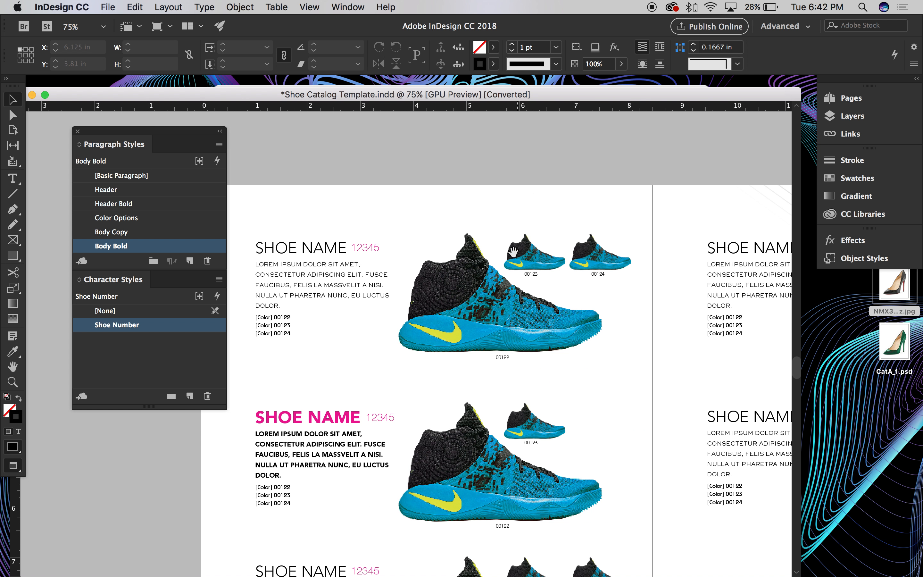
Step: Relink the large shoe image of the first entry on page 10 to CatA_1.psd from the Desktop
{"action": "left_click", "coordinate": [457, 299]}
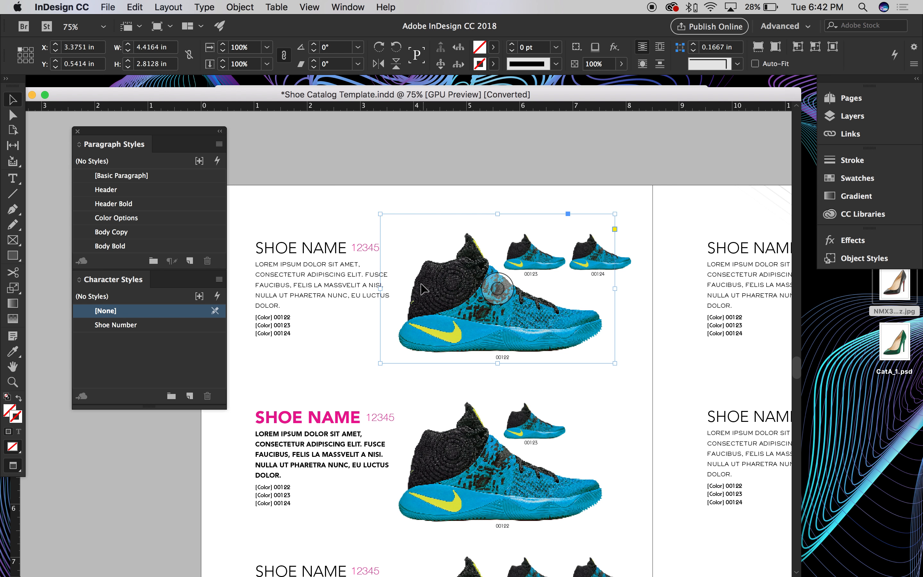
{"action": "left_click", "coordinate": [850, 133]}
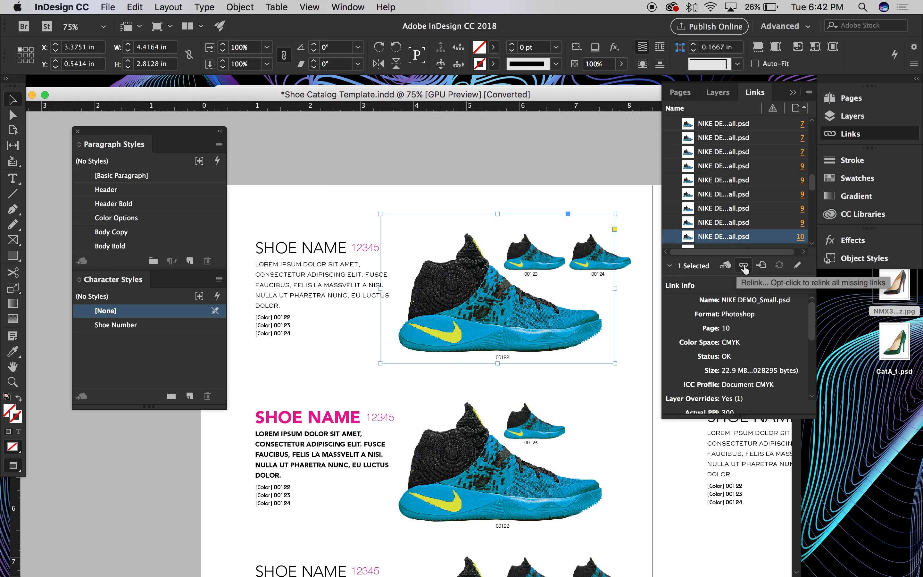
{"action": "left_click", "coordinate": [744, 267]}
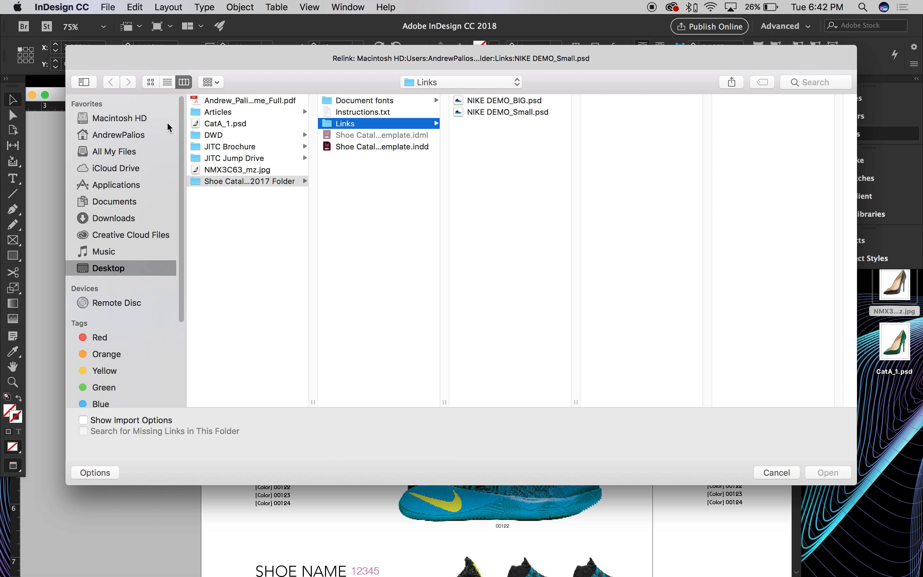
{"action": "left_click", "coordinate": [237, 126]}
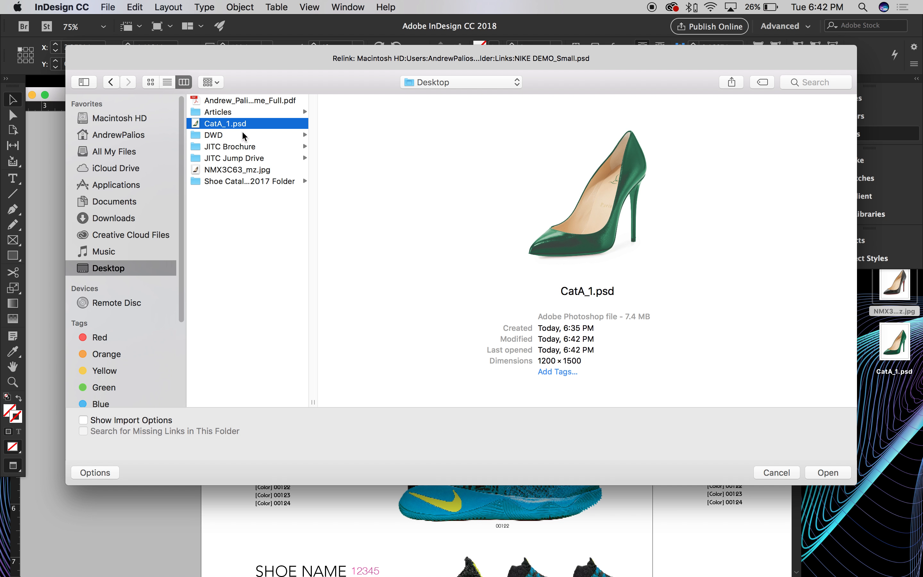
{"action": "left_click", "coordinate": [828, 472]}
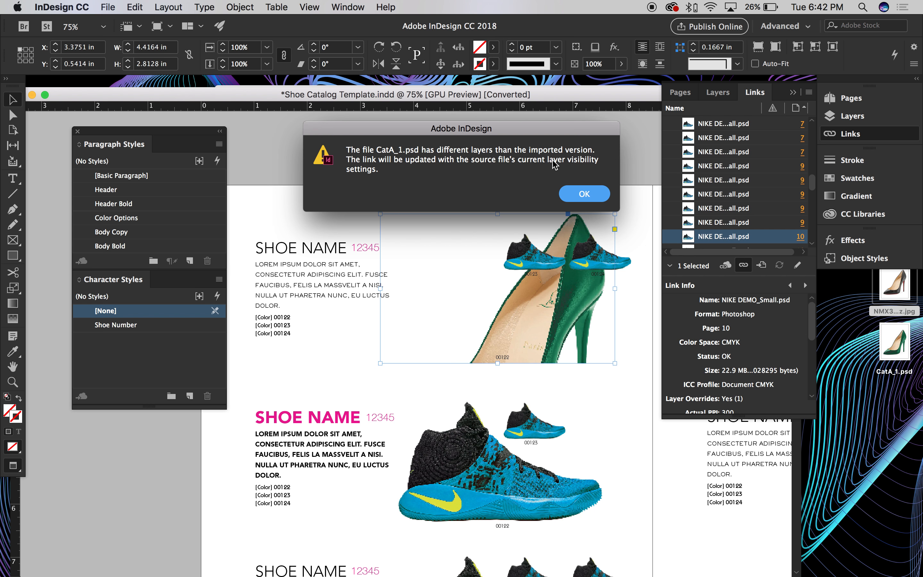
{"action": "left_click", "coordinate": [582, 195]}
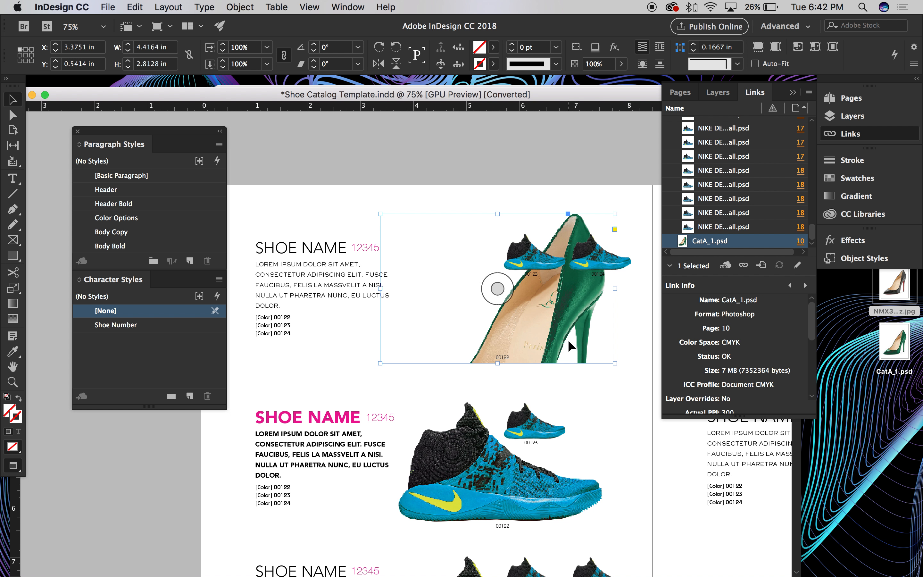
Step: Fit the green shoe image proportionally inside its frame
{"action": "left_click", "coordinate": [497, 288]}
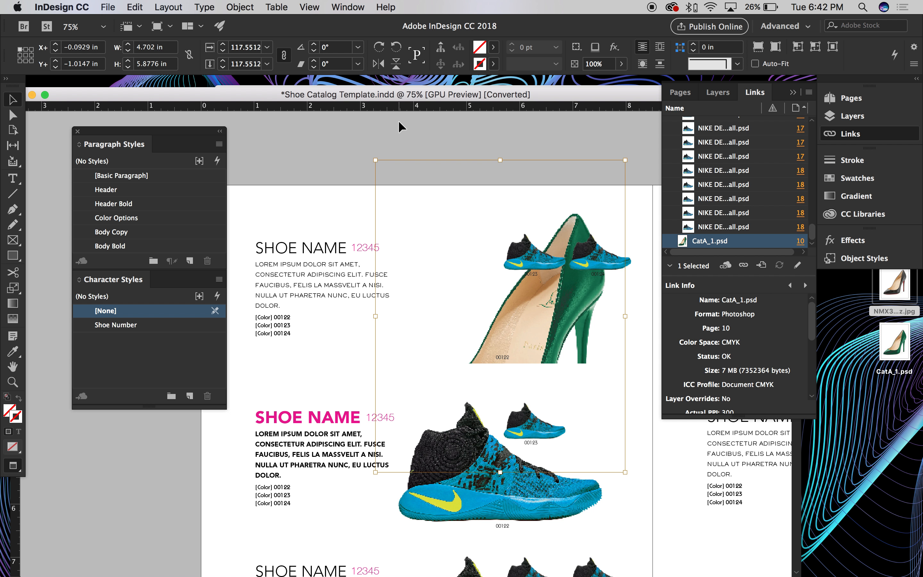
{"action": "left_click", "coordinate": [401, 132]}
{"action": "left_click", "coordinate": [509, 301]}
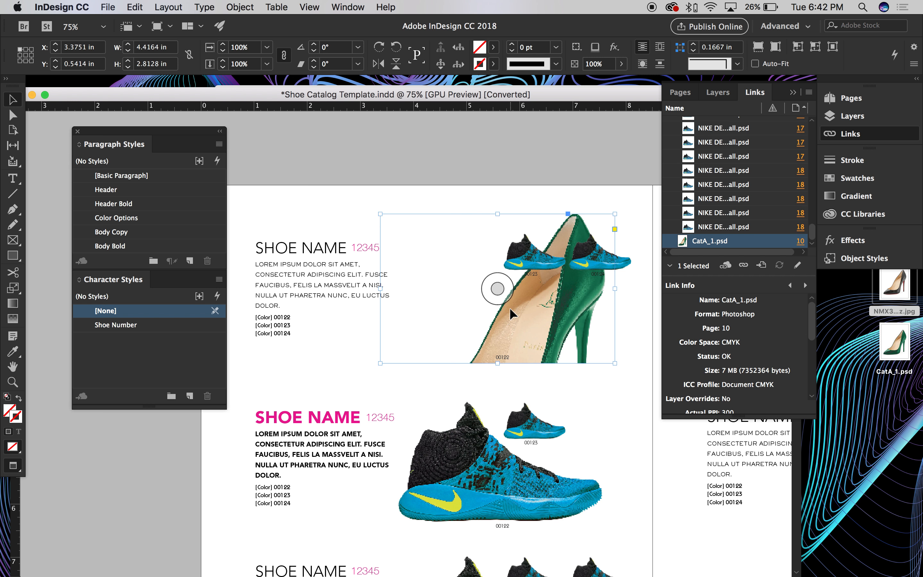
{"action": "key", "text": "alt+shift+super+e"}
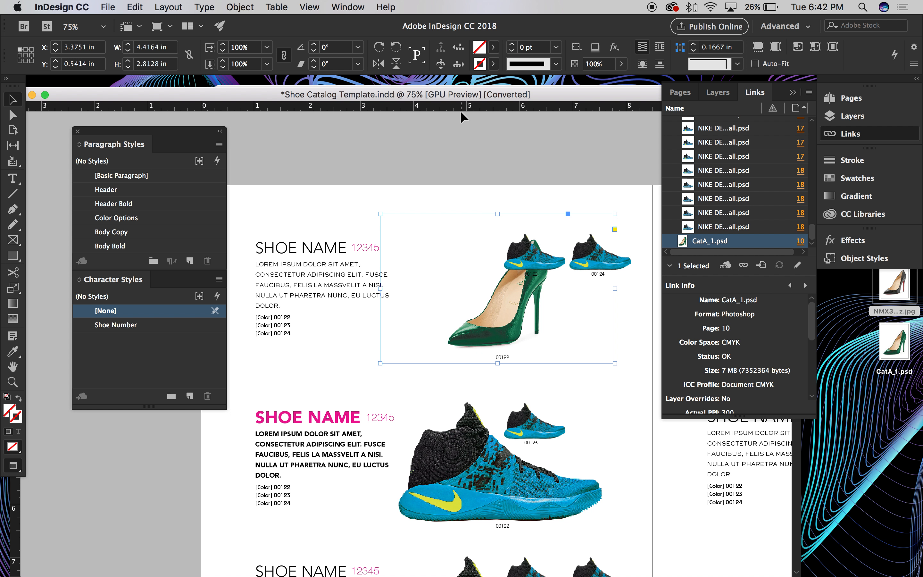
{"action": "left_click", "coordinate": [135, 7]}
{"action": "mouse_move", "coordinate": [168, 4]}
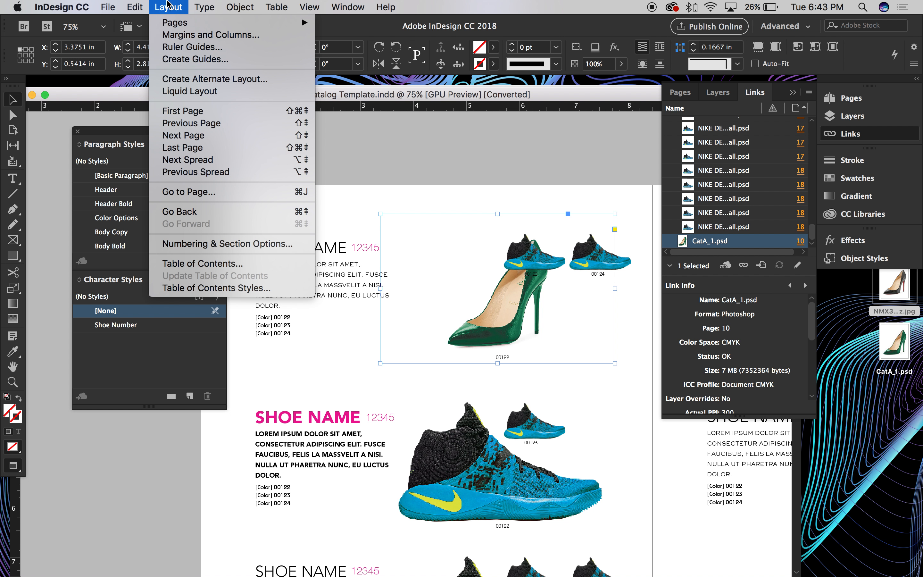
{"action": "mouse_move", "coordinate": [203, 5]}
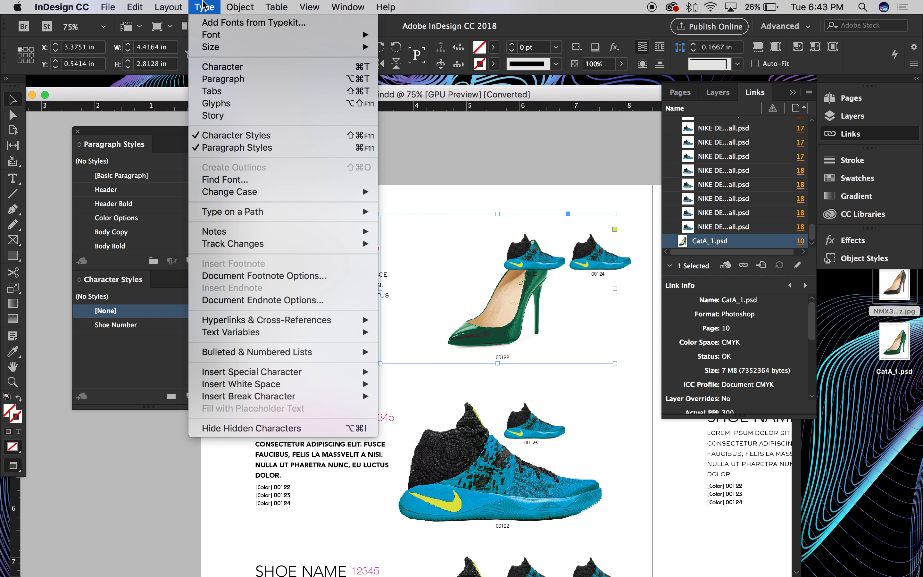
{"action": "mouse_move", "coordinate": [247, 4]}
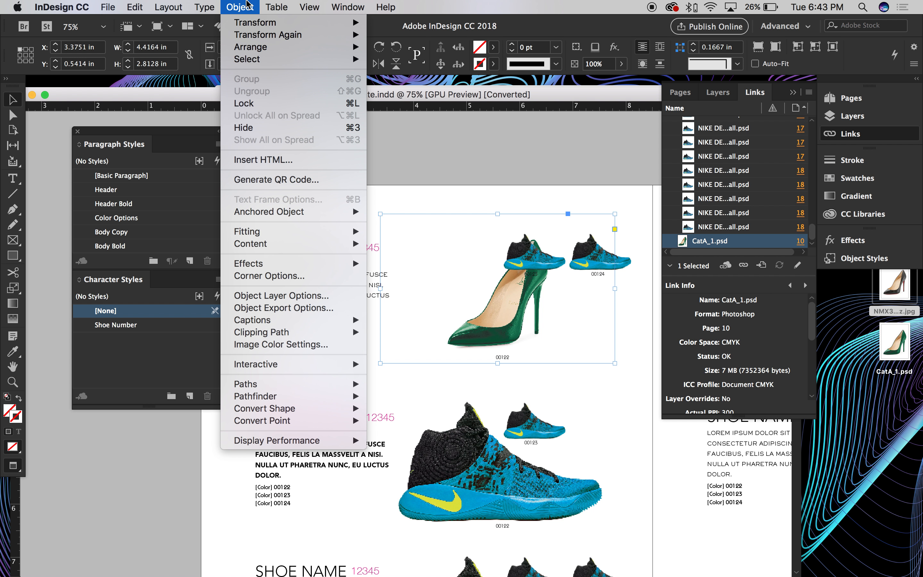
{"action": "mouse_move", "coordinate": [286, 232]}
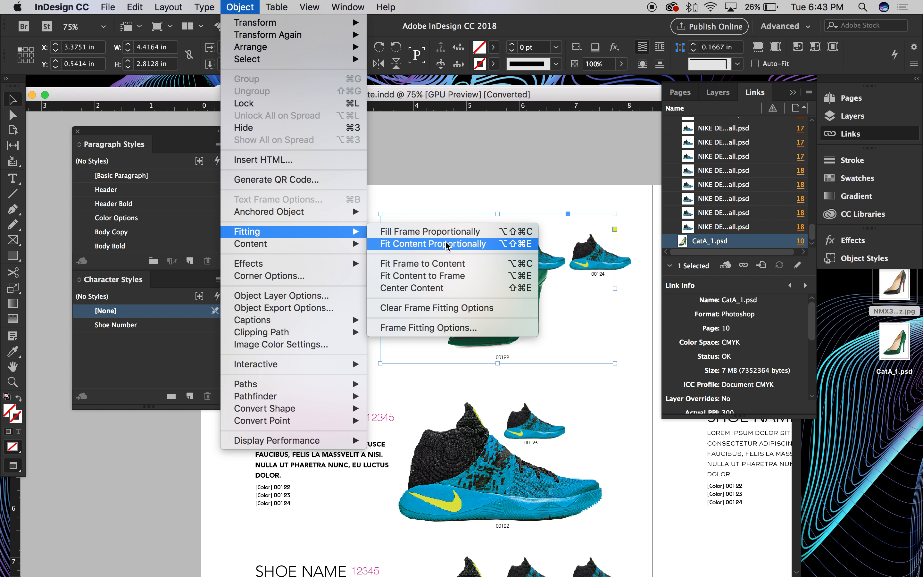
{"action": "left_click", "coordinate": [460, 244]}
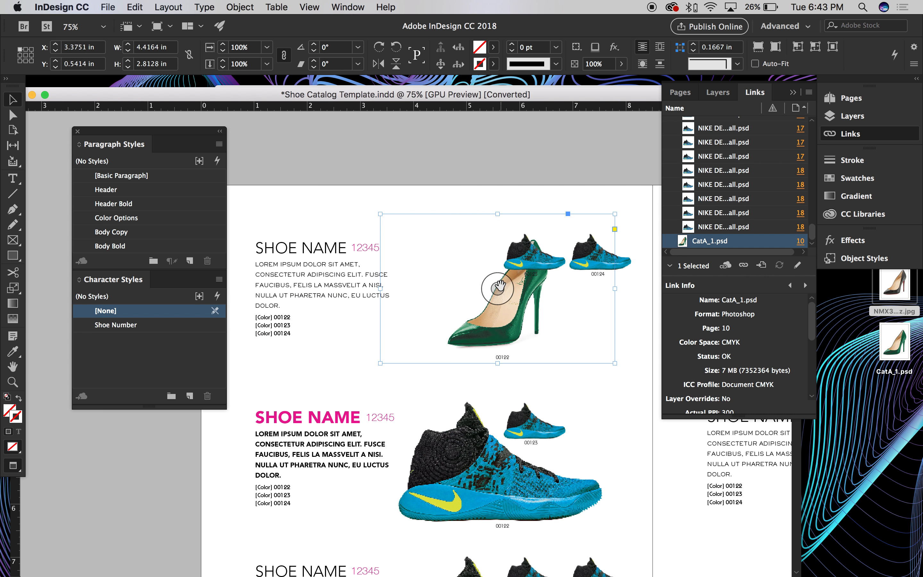
Step: Flip the green shoe image horizontally within its frame and center it there
{"action": "left_click", "coordinate": [501, 289]}
{"action": "left_click", "coordinate": [496, 146]}
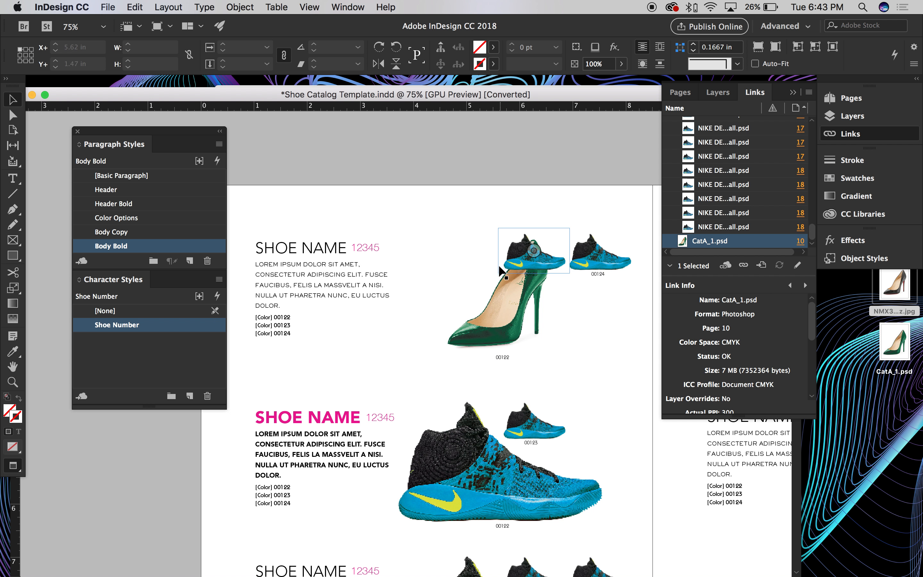
{"action": "left_click", "coordinate": [497, 292]}
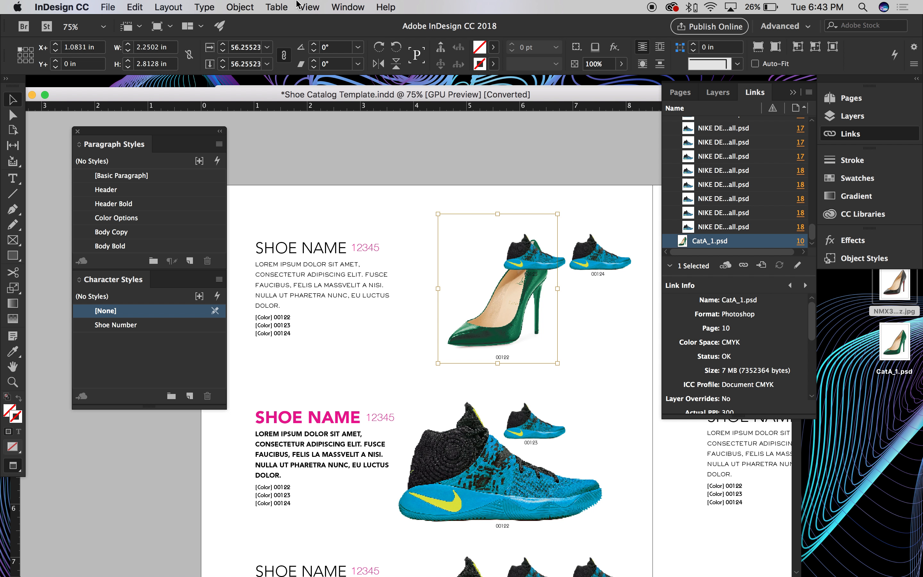
{"action": "left_click", "coordinate": [297, 5]}
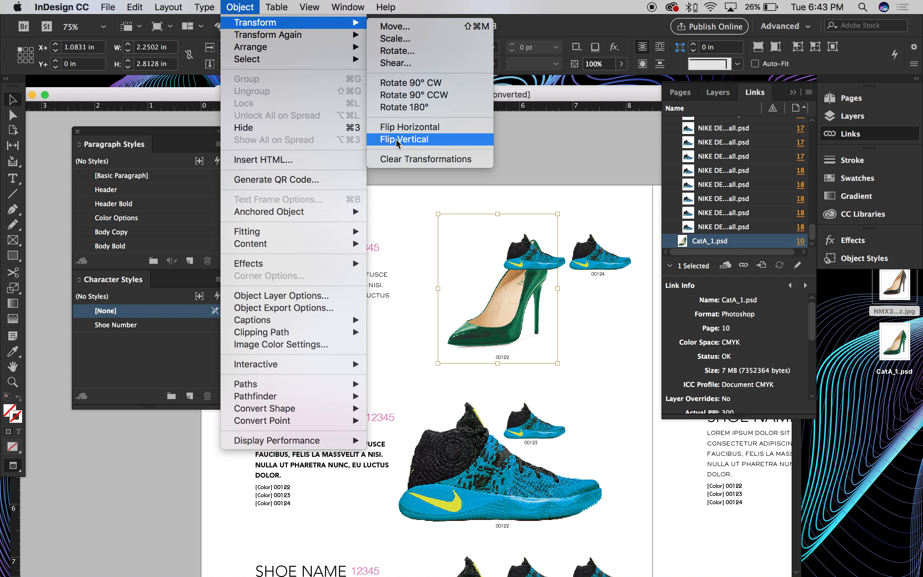
{"action": "left_click", "coordinate": [404, 130]}
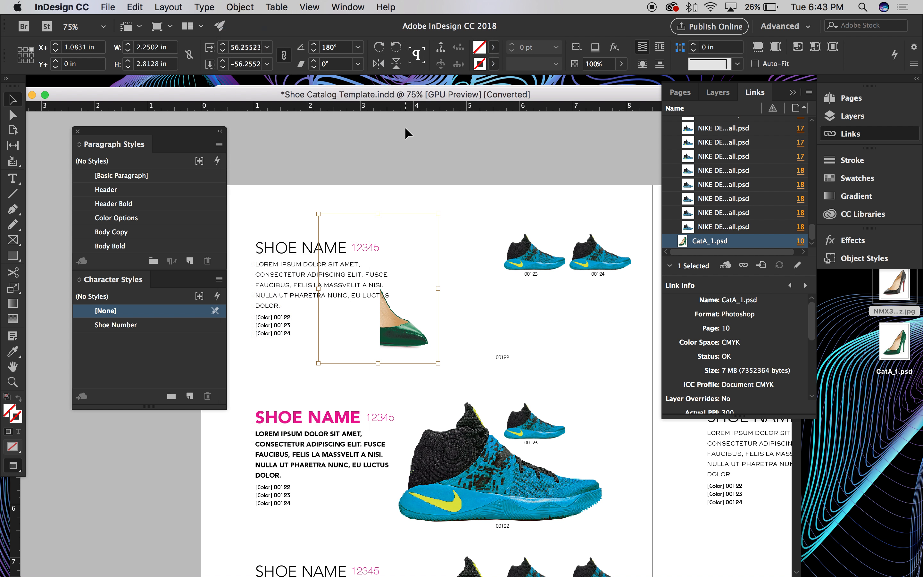
{"action": "key", "text": "super+shift+e"}
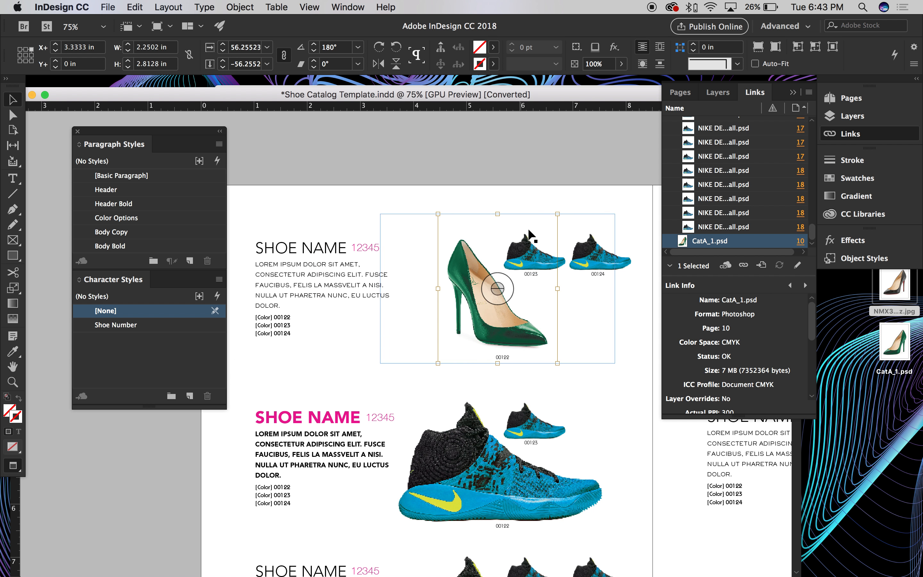
{"action": "left_click", "coordinate": [484, 178]}
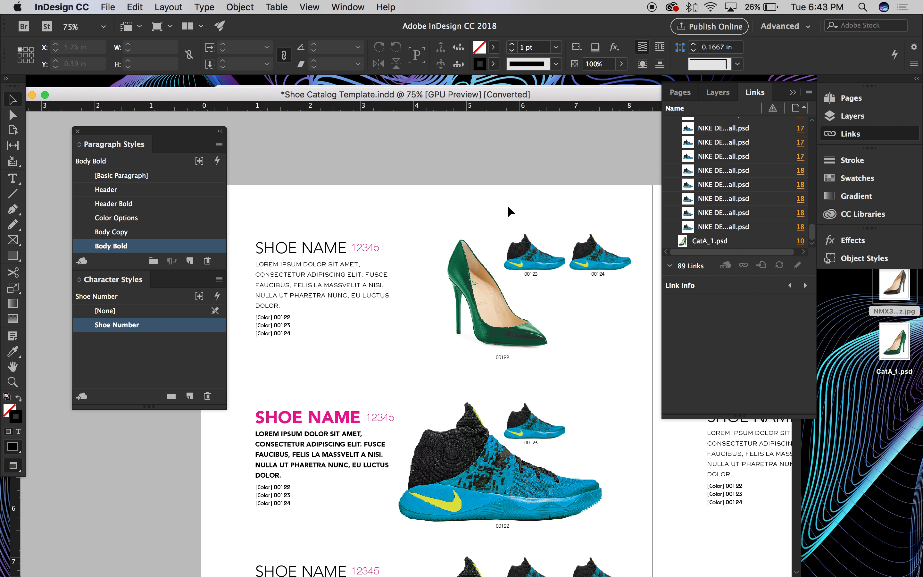
Step: Tighten the green shoe's frame around the image to about 2.29 in wide and 2.55 in high
{"action": "left_click", "coordinate": [536, 250]}
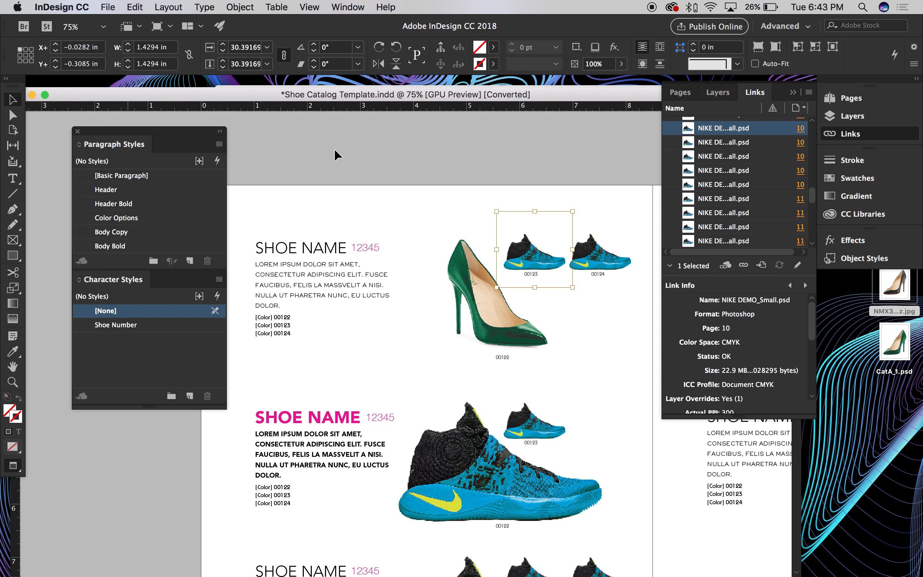
{"action": "left_click", "coordinate": [473, 275]}
{"action": "left_click_drag", "start_coordinate": [380, 288], "coordinate": [433, 289]}
{"action": "left_click_drag", "start_coordinate": [523, 214], "coordinate": [524, 228]}
{"action": "left_click_drag", "start_coordinate": [613, 299], "coordinate": [555, 298]}
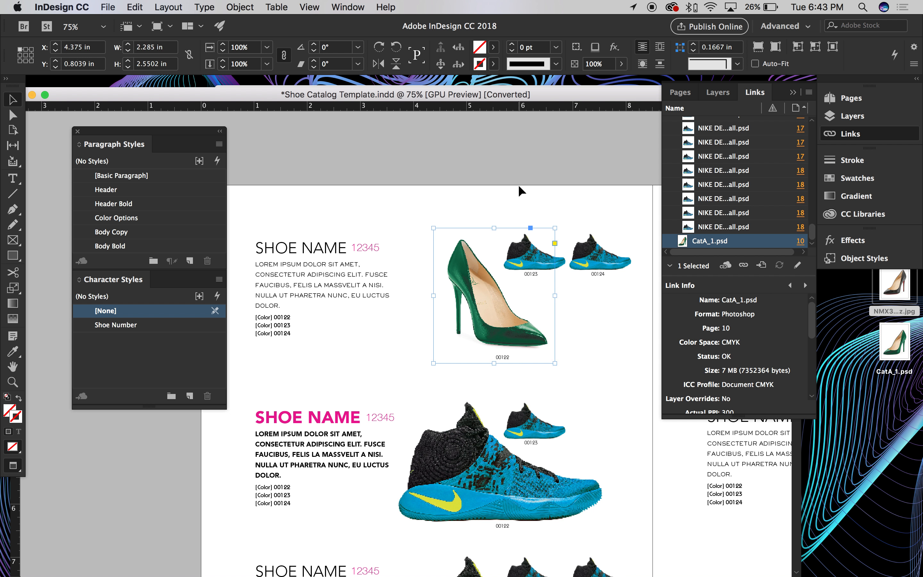
Step: Delete the two small blue sneaker images above captions 00123 and 00124 in the first shoe entry
{"action": "left_click", "coordinate": [545, 188]}
{"action": "left_click", "coordinate": [553, 251]}
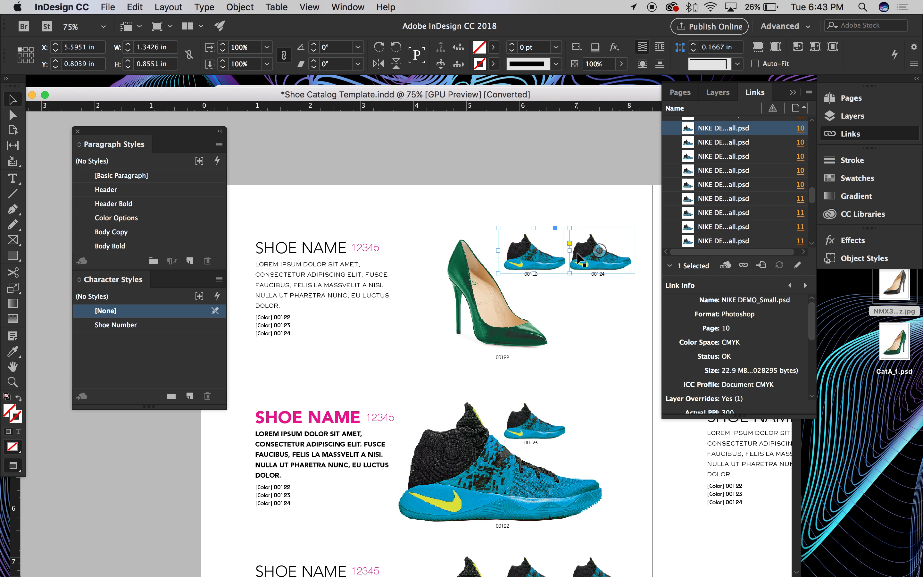
{"action": "key", "text": "Delete"}
{"action": "left_click", "coordinate": [612, 252]}
{"action": "key", "text": "Delete"}
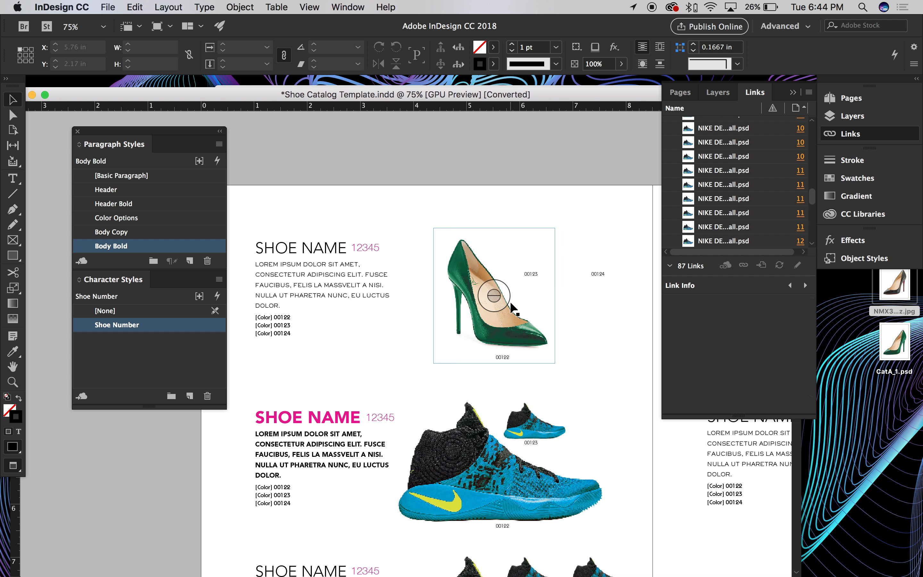
Step: Duplicate the large green shoe near caption 00123 and scale the copy to about 1.40 in wide and 1.57 in high
{"action": "left_click", "coordinate": [513, 321]}
{"action": "left_click_drag", "start_coordinate": [509, 322], "coordinate": [556, 241]}
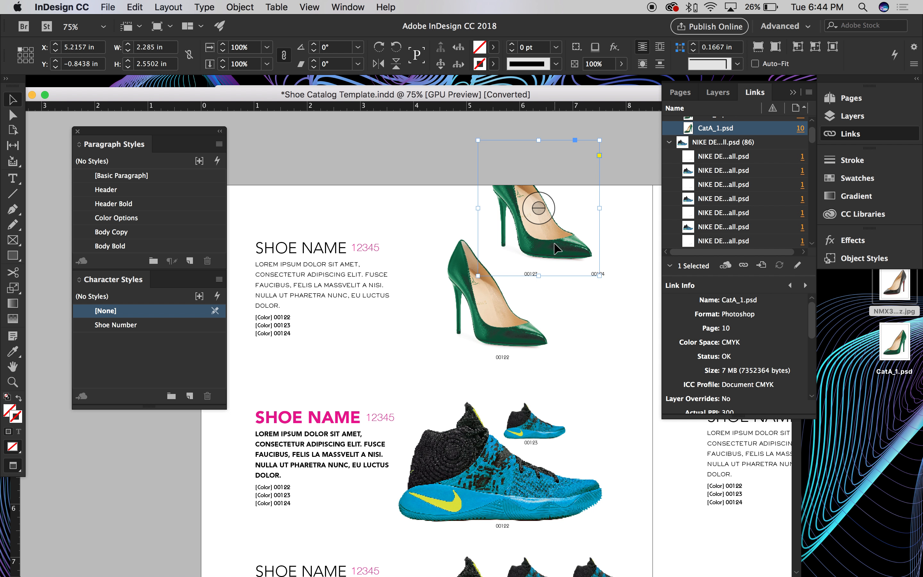
{"action": "key", "text": "e"}
{"action": "left_click_drag", "start_coordinate": [636, 130], "coordinate": [598, 170]}
{"action": "key", "text": "v"}
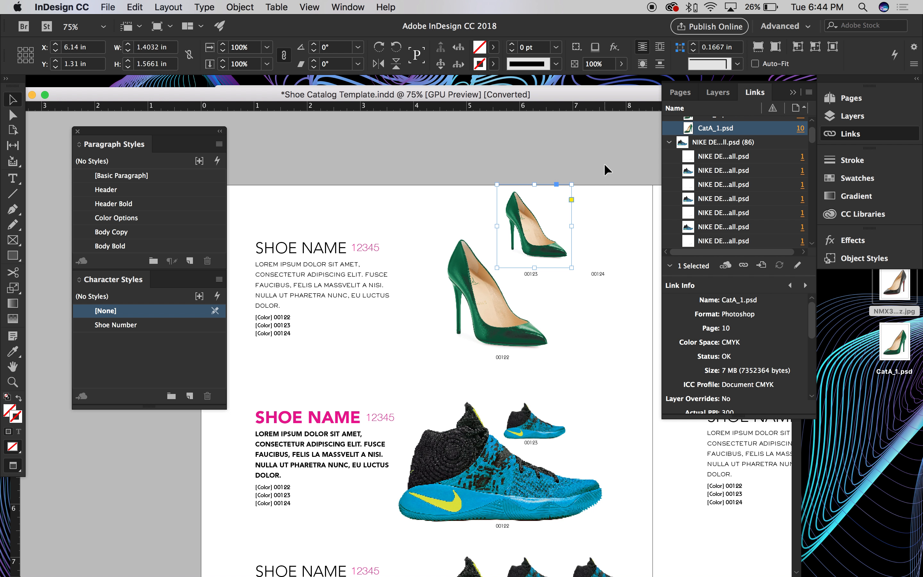
Step: Nudge the small green shoe down and left so it sits directly above caption 00123
{"action": "key", "text": "Down"}
{"action": "key", "text": "Down"}
{"action": "key", "text": "Down"}
{"action": "key", "text": "Down"}
{"action": "key", "text": "Down"}
{"action": "key", "text": "Down"}
{"action": "key", "text": "Down"}
{"action": "key", "text": "Down"}
{"action": "key", "text": "Down"}
{"action": "key", "text": "Down"}
{"action": "key", "text": "Down"}
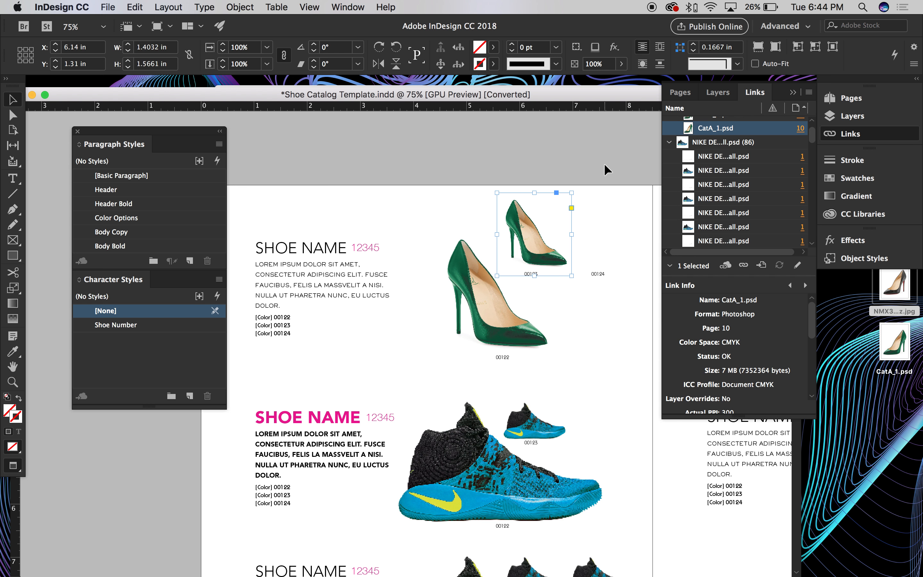
{"action": "left_click", "coordinate": [604, 164]}
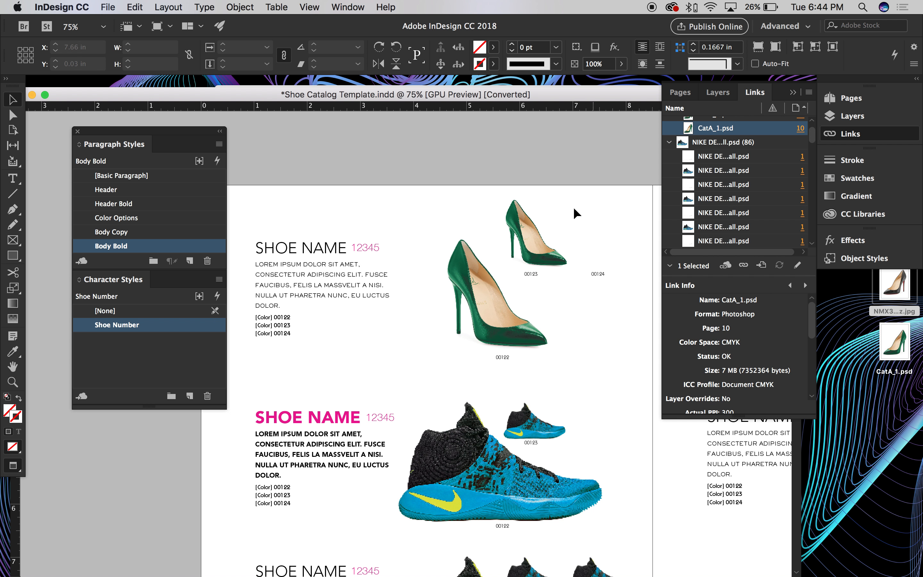
{"action": "left_click", "coordinate": [548, 217]}
{"action": "key", "text": "shift+Left"}
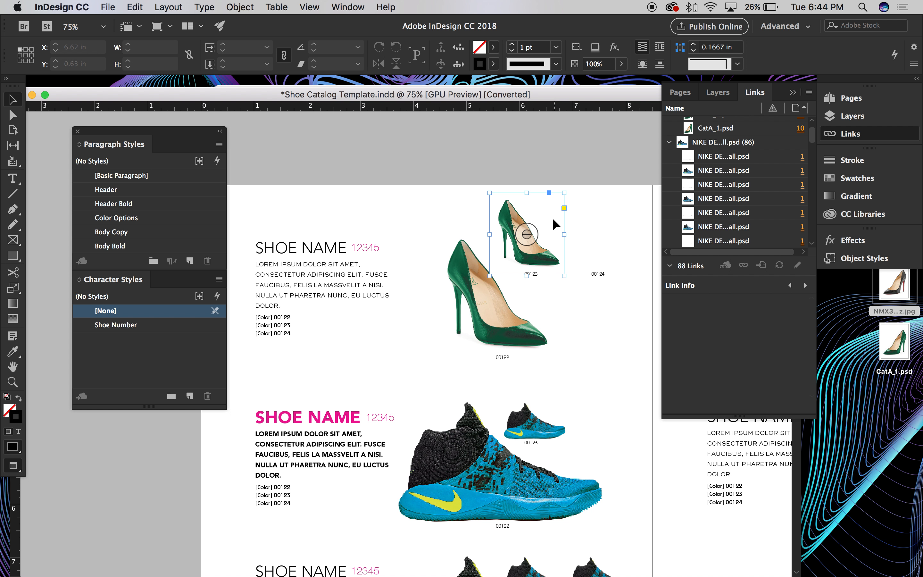
Step: Duplicate the small green shoe across to caption 00124 and nudge the copy left to align above it
{"action": "left_click_drag", "start_coordinate": [508, 207], "coordinate": [586, 215]}
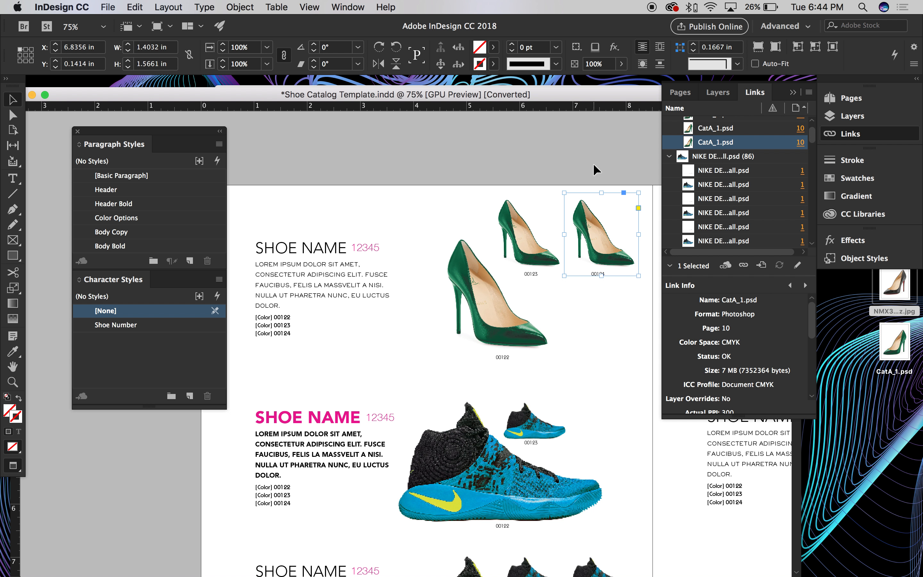
{"action": "key", "text": "shift+Left"}
{"action": "key", "text": "Left"}
{"action": "key", "text": "Left"}
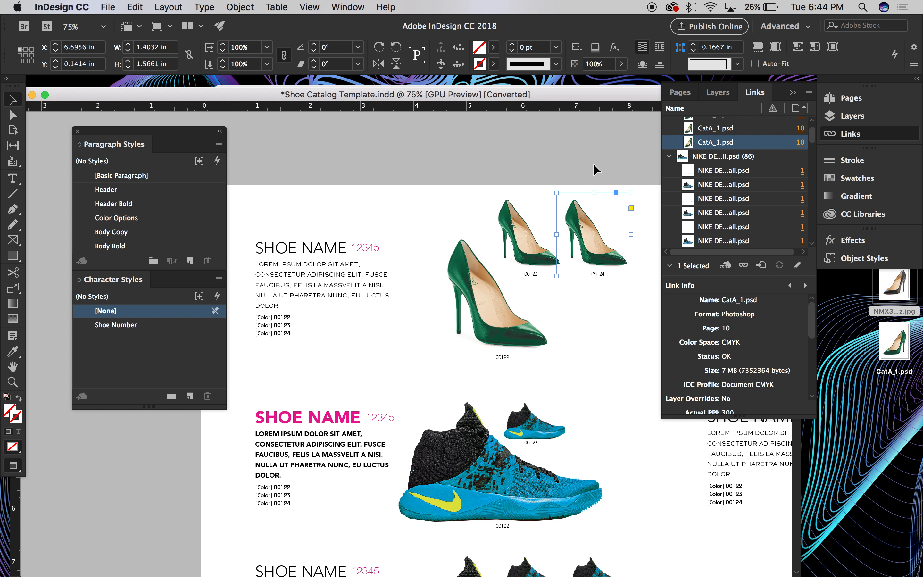
{"action": "left_click", "coordinate": [557, 141]}
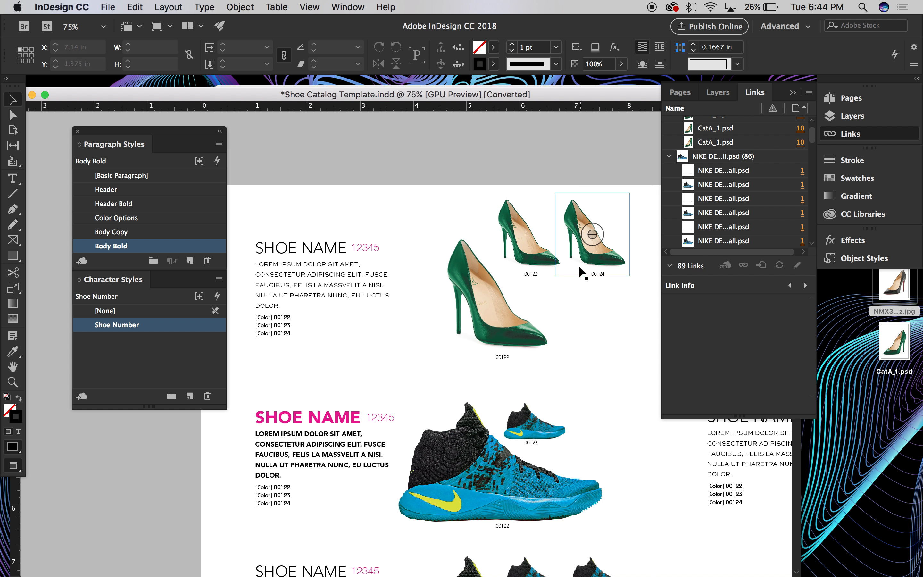
Step: Enlarge the main green shoe with its frame to about 3.22 in wide and 3.60 in high
{"action": "scroll", "coordinate": [550, 290], "scroll_direction": "down", "scroll_amount": 1}
{"action": "scroll", "coordinate": [549, 290], "scroll_direction": "down", "scroll_amount": 1}
{"action": "scroll", "coordinate": [549, 290], "scroll_direction": "right", "scroll_amount": 1}
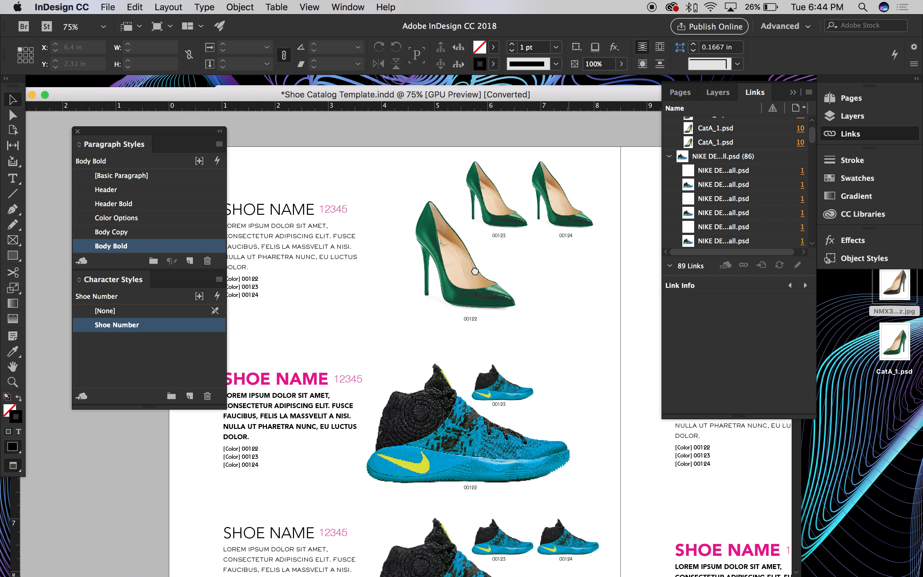
{"action": "left_click", "coordinate": [433, 223]}
{"action": "key", "text": "s"}
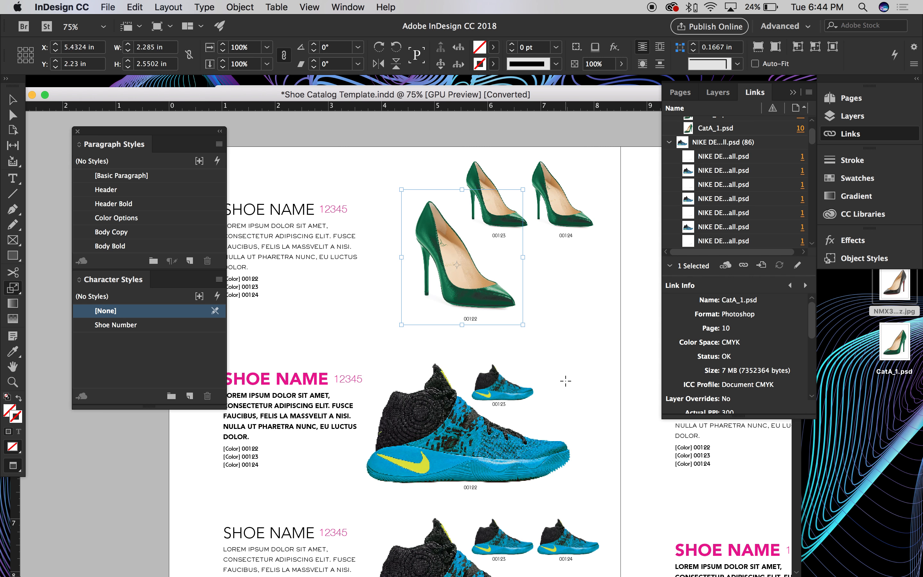
{"action": "left_click_drag", "start_coordinate": [574, 389], "coordinate": [614, 423]}
{"action": "key", "text": "v"}
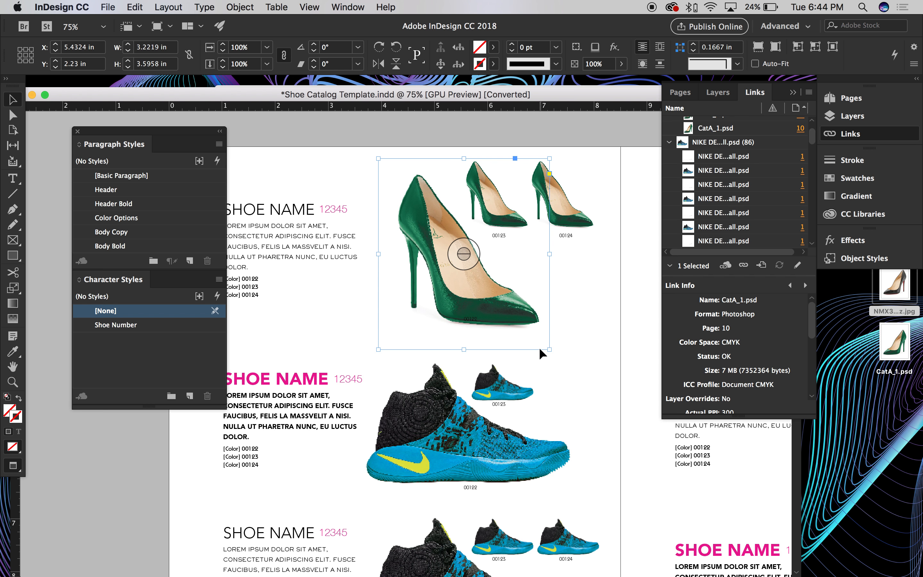
Step: Move caption 00122 down so it sits beneath the enlarged green shoe
{"action": "key", "text": "BackSpace"}
{"action": "left_click", "coordinate": [470, 320]}
{"action": "left_click_drag", "start_coordinate": [469, 321], "coordinate": [465, 341]}
{"action": "left_click", "coordinate": [569, 294]}
{"action": "key", "text": "super+alt+shift+v"}
{"action": "left_click", "coordinate": [580, 289]}
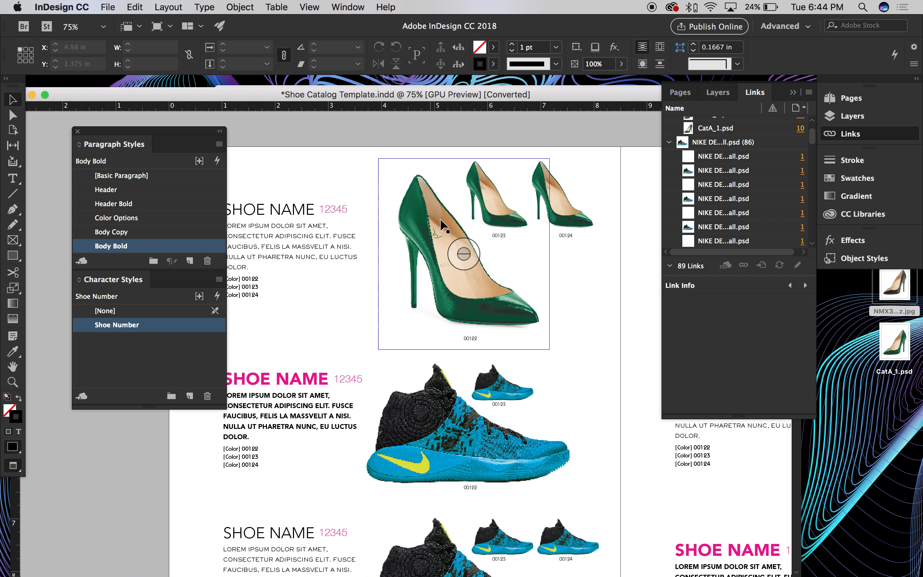
{"action": "left_click", "coordinate": [435, 198]}
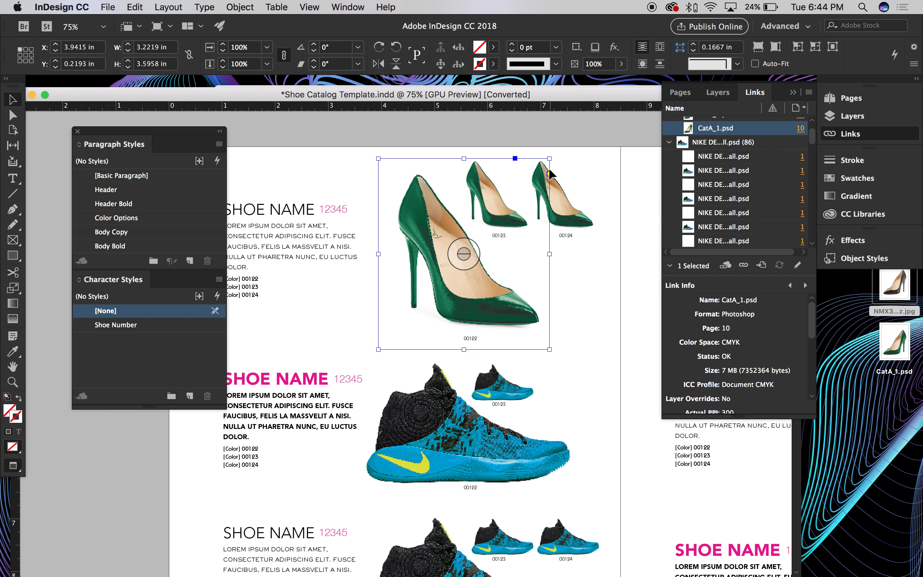
{"action": "left_click", "coordinate": [502, 132]}
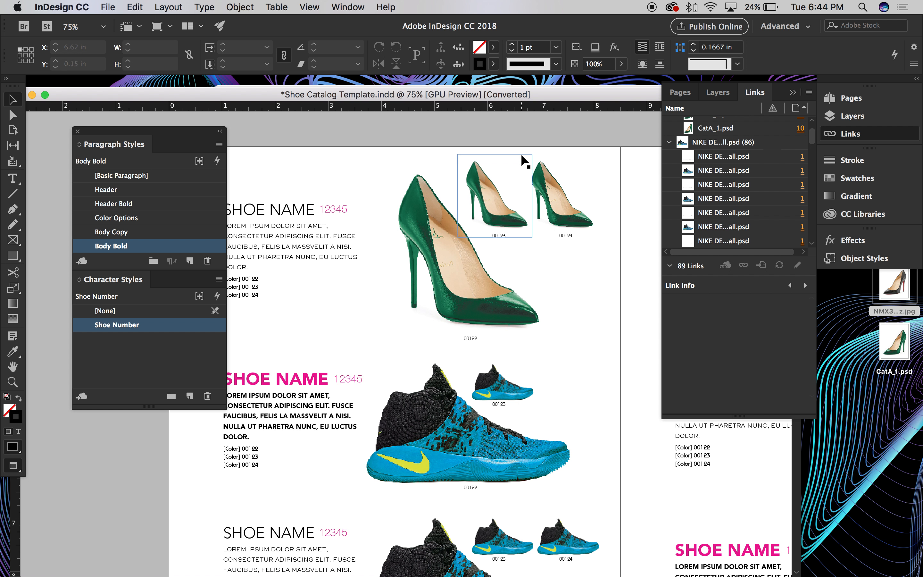
Step: Hide the Color 1 layer in the object layer options of the small shoe above caption 00123
{"action": "left_click", "coordinate": [521, 154]}
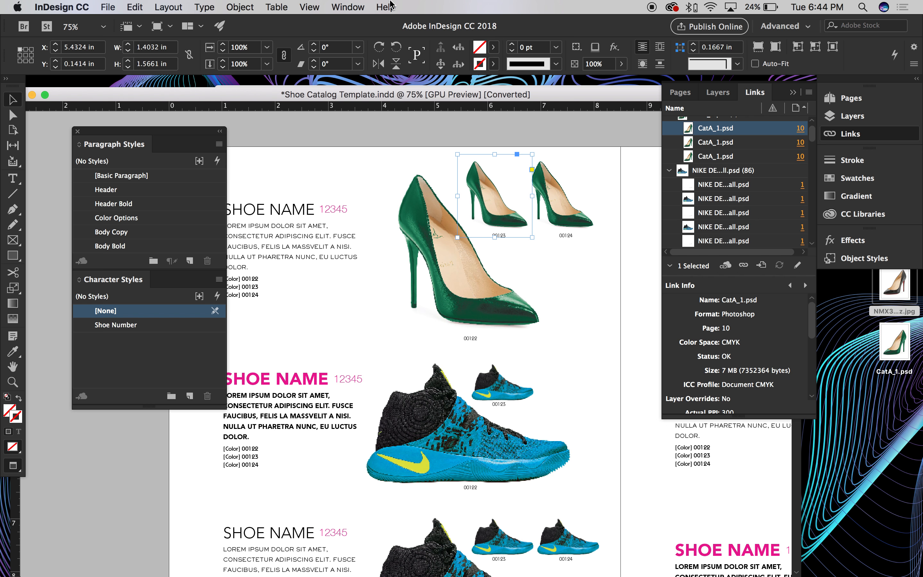
{"action": "left_click", "coordinate": [239, 6]}
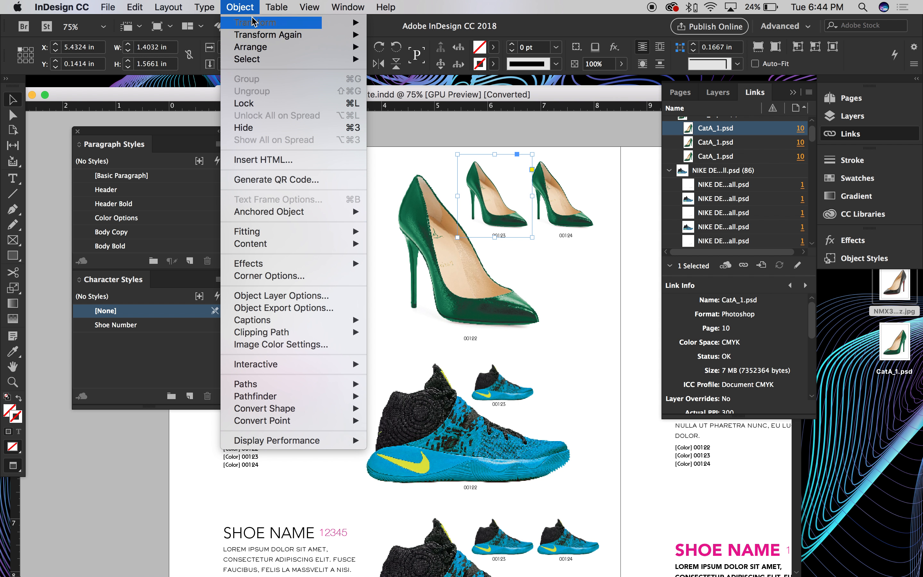
{"action": "left_click", "coordinate": [297, 296]}
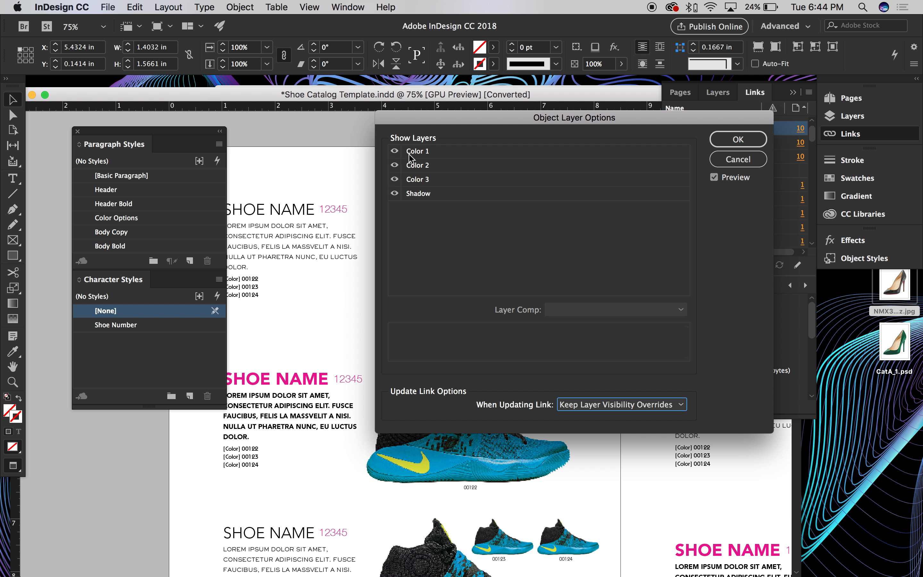
{"action": "left_click_drag", "start_coordinate": [426, 123], "coordinate": [627, 103]}
{"action": "left_click", "coordinate": [597, 138]}
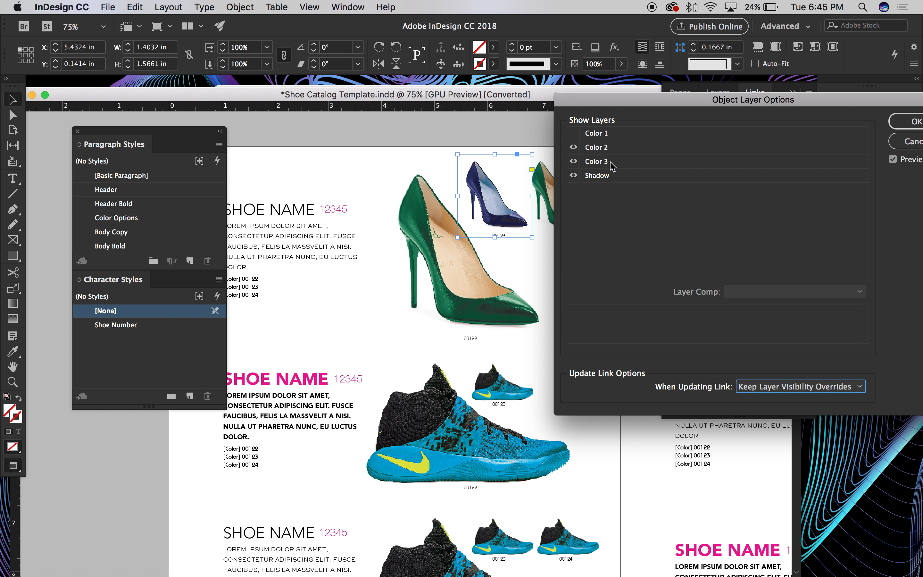
{"action": "left_click", "coordinate": [909, 120]}
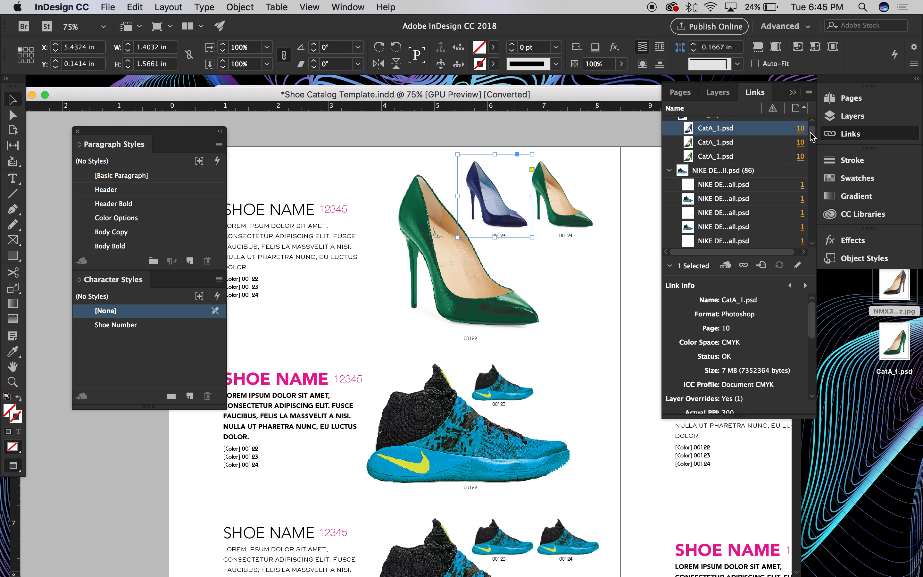
Step: Hide the Color 1 and Color 2 layers in the object layer options of the small shoe above caption 00124
{"action": "left_click", "coordinate": [577, 173]}
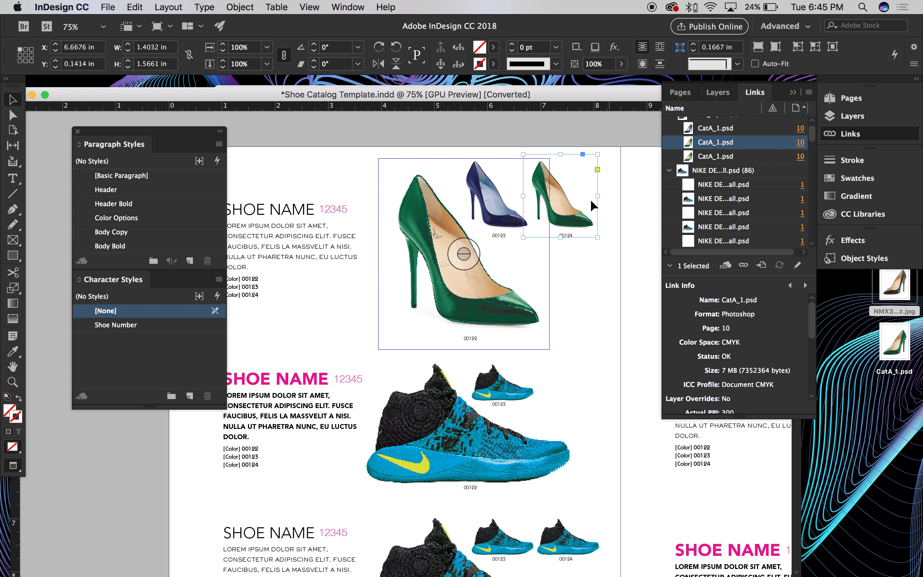
{"action": "left_click", "coordinate": [204, 7]}
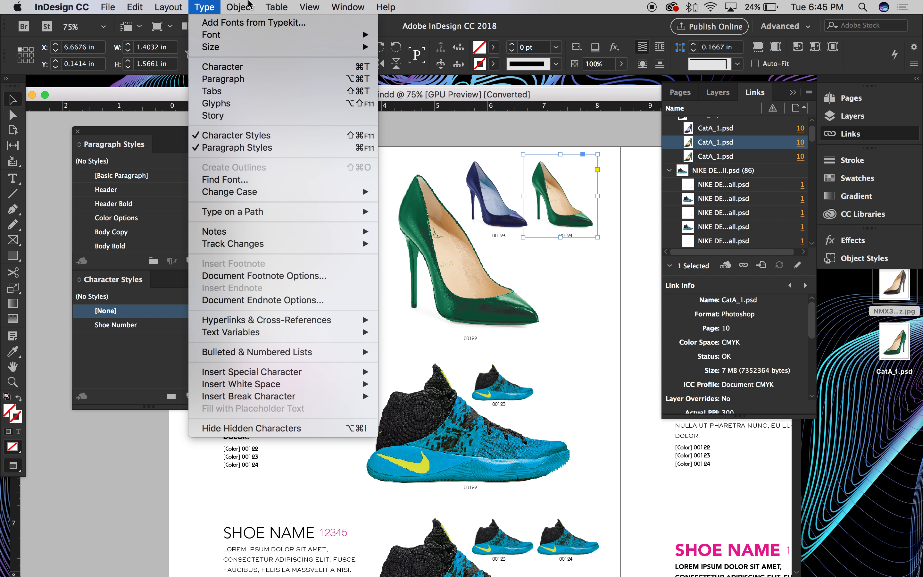
{"action": "mouse_move", "coordinate": [240, 6]}
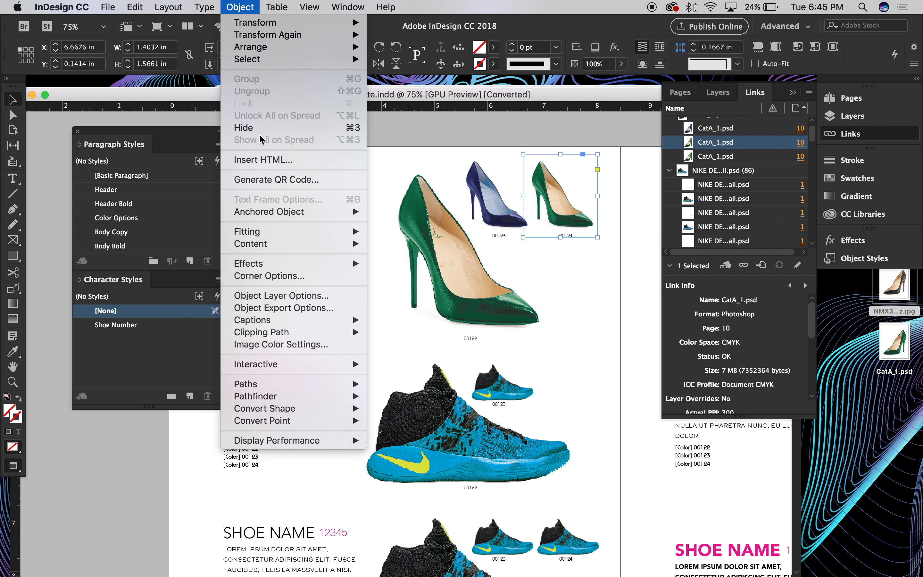
{"action": "left_click", "coordinate": [276, 297]}
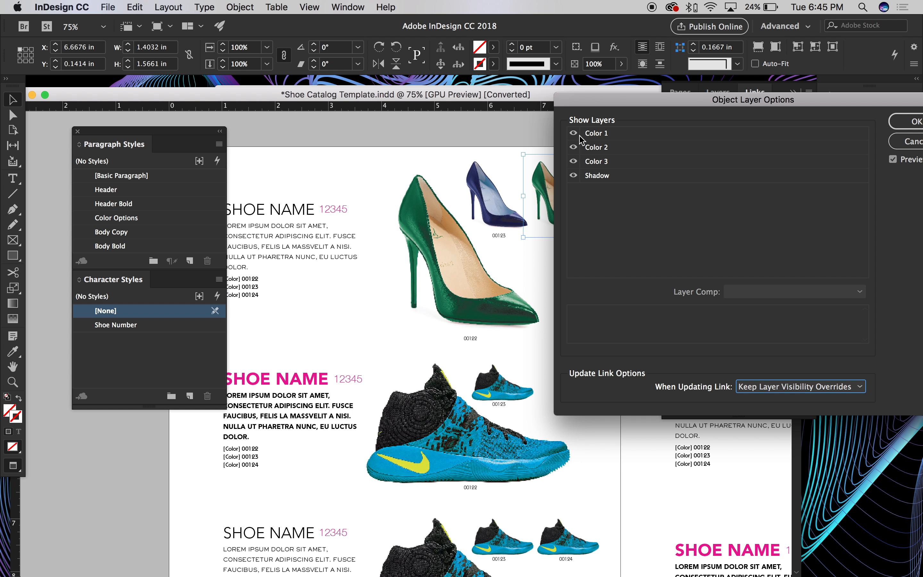
{"action": "left_click", "coordinate": [573, 133]}
{"action": "left_click", "coordinate": [574, 148]}
{"action": "left_click_drag", "start_coordinate": [610, 104], "coordinate": [507, 202]}
{"action": "left_click", "coordinate": [814, 224]}
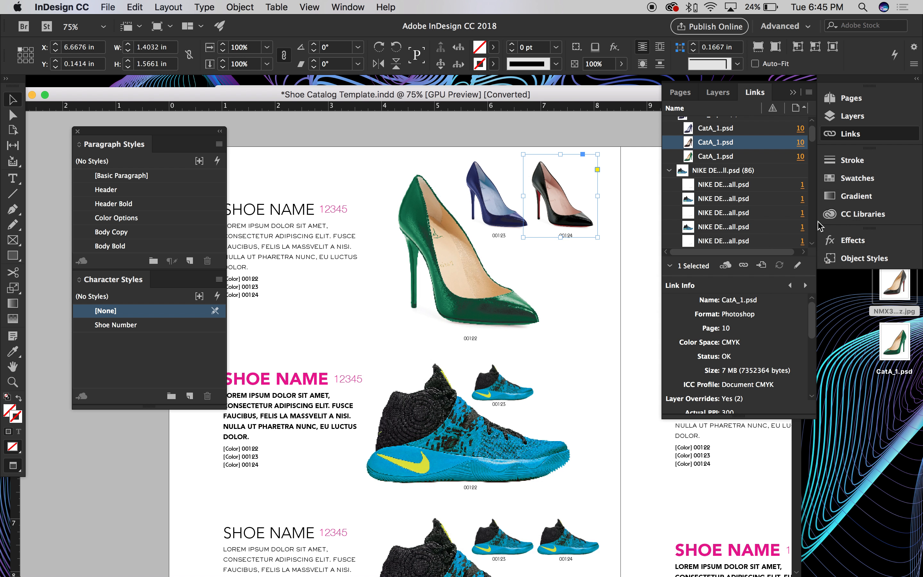
{"action": "left_click", "coordinate": [574, 133]}
Step: Examine the page 10–11 spread at 50% and the three shoe colors of the first entry at 100%
{"action": "mouse_move", "coordinate": [603, 245]}
{"action": "left_mouse_down"}
{"action": "mouse_move", "coordinate": [576, 226]}
{"action": "mouse_move", "coordinate": [586, 240]}
{"action": "left_mouse_up"}
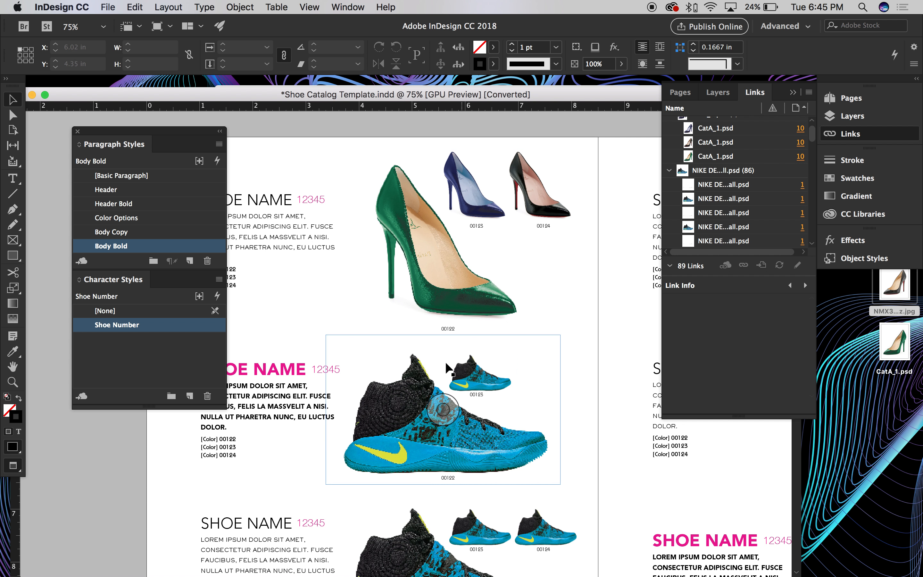
{"action": "key", "text": "super+minus"}
{"action": "left_click_drag", "start_coordinate": [547, 302], "coordinate": [539, 260]}
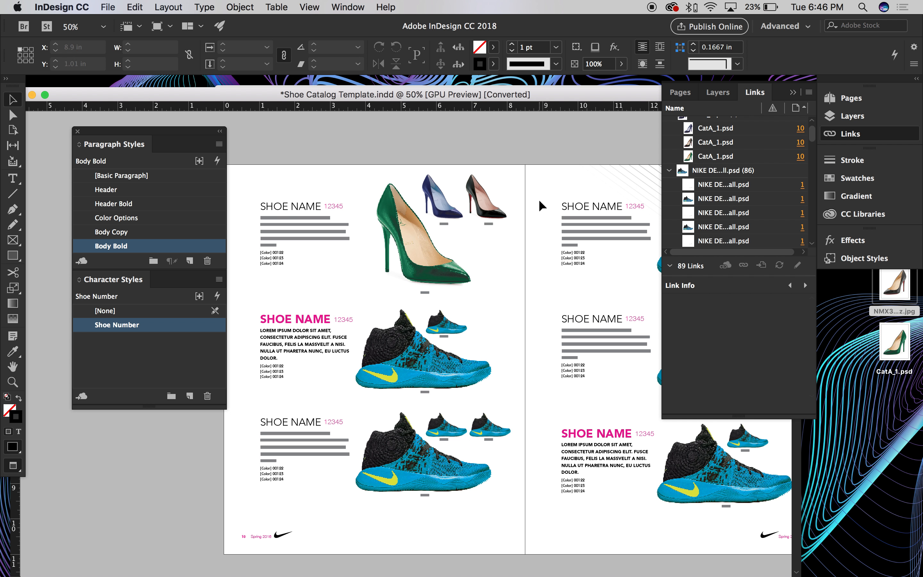
{"action": "left_click_drag", "start_coordinate": [519, 280], "coordinate": [432, 257]}
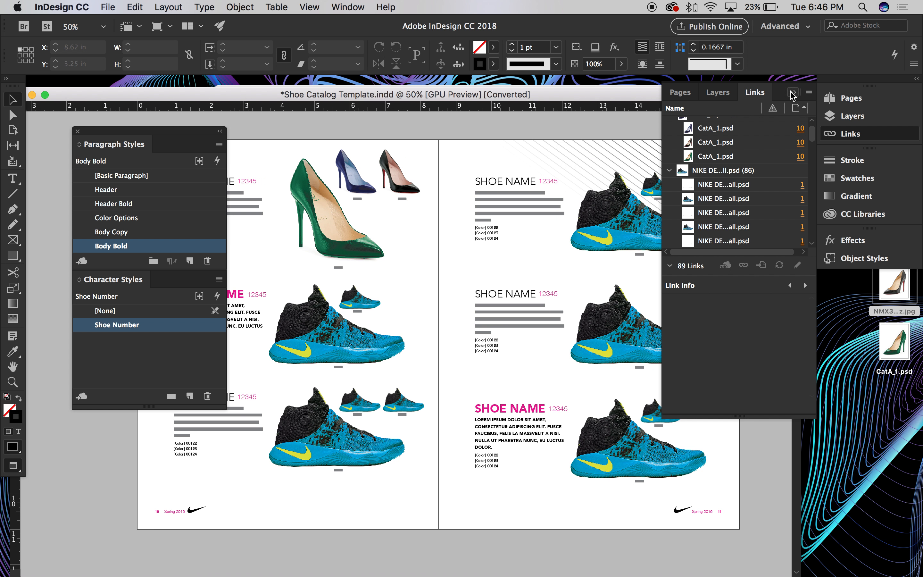
{"action": "left_click", "coordinate": [792, 91]}
{"action": "left_click_drag", "start_coordinate": [588, 260], "coordinate": [662, 260]}
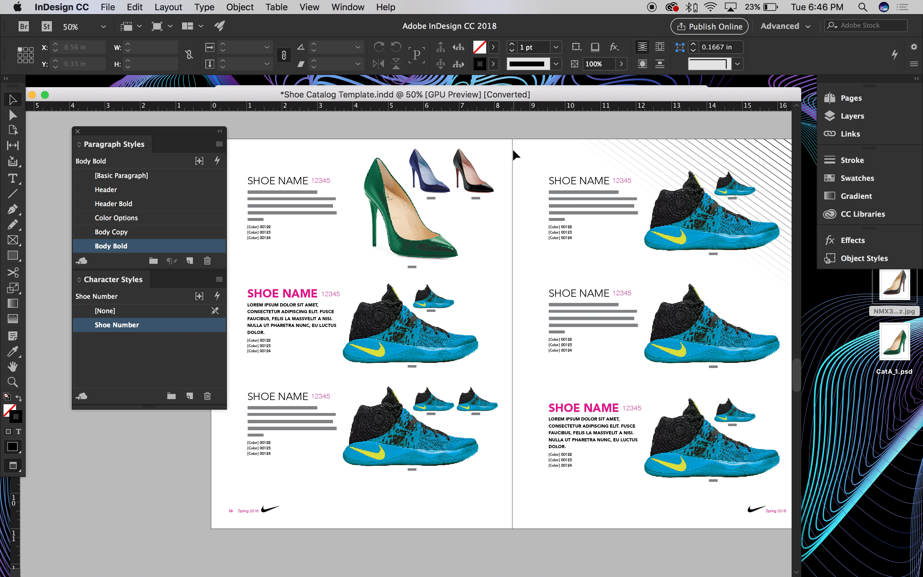
{"action": "left_click_drag", "start_coordinate": [519, 192], "coordinate": [504, 196]}
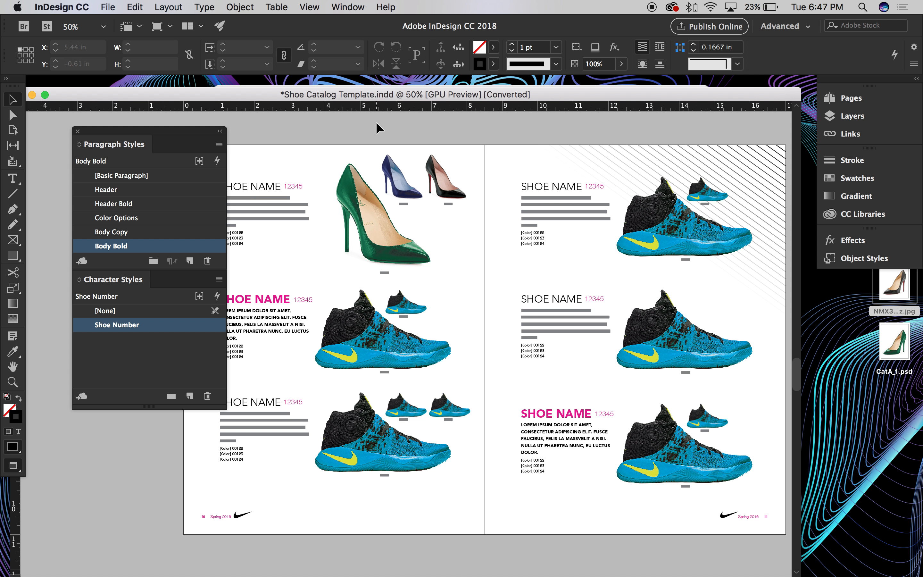
{"action": "scroll", "coordinate": [454, 215], "scroll_direction": "up", "scroll_amount": 1}
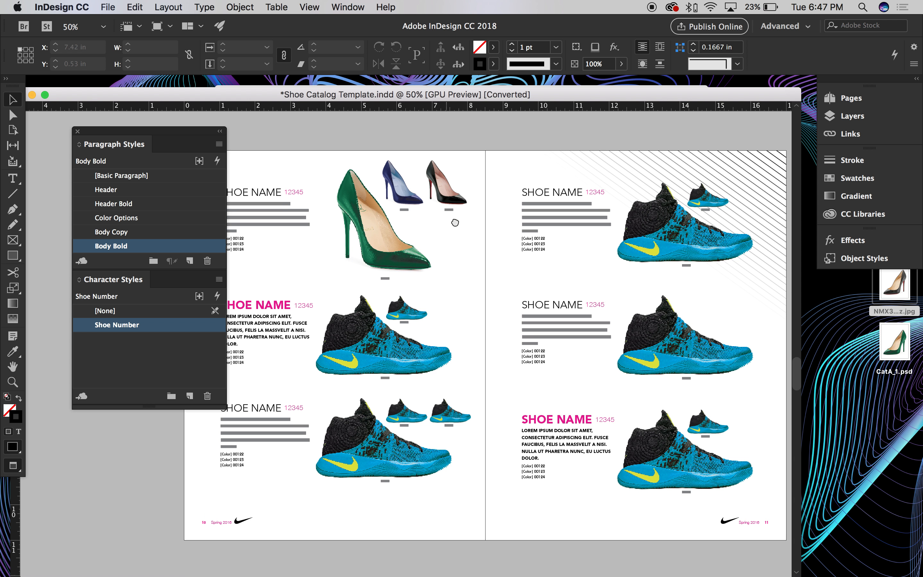
{"action": "scroll", "coordinate": [454, 214], "scroll_direction": "up", "scroll_amount": 5}
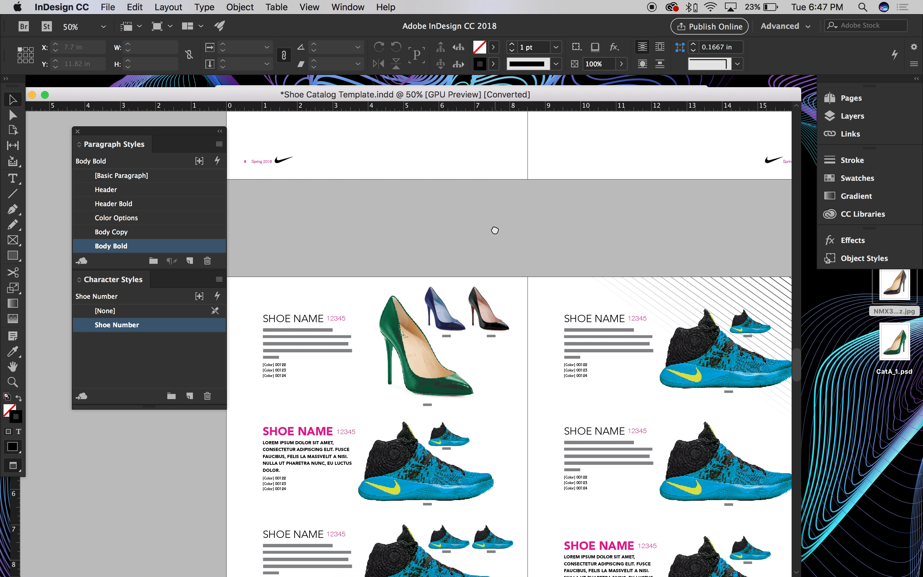
{"action": "left_click_drag", "start_coordinate": [495, 235], "coordinate": [482, 149]}
{"action": "key", "text": "super+equal"}
{"action": "key", "text": "super+equal"}
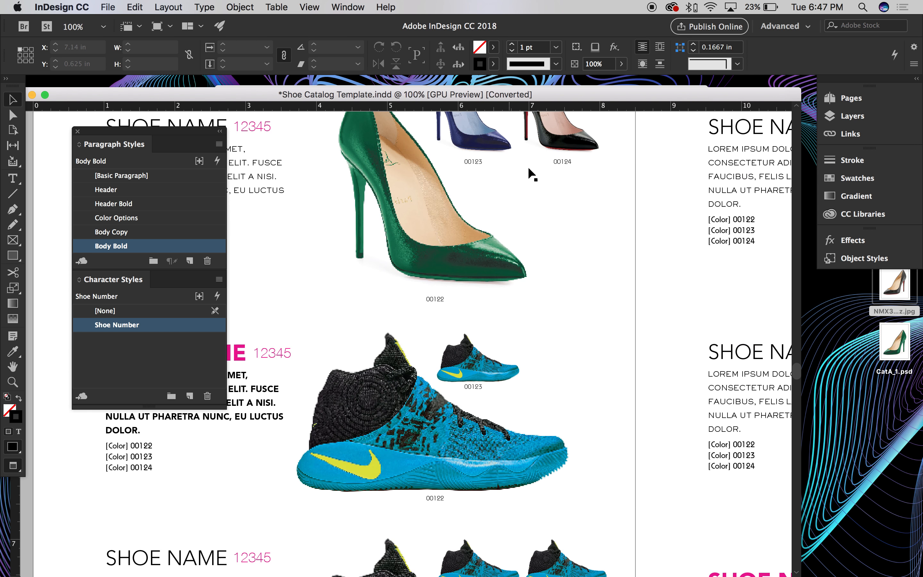
{"action": "left_click_drag", "start_coordinate": [596, 188], "coordinate": [608, 288]}
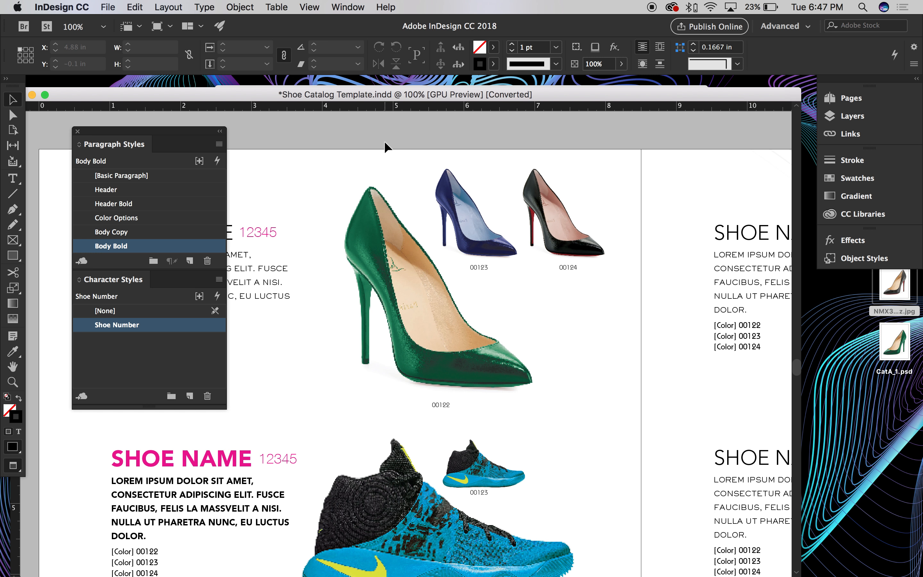
Step: Draw an 8.5 × 11 in rectangle covering the whole of page 10, starting at its upper-left corner
{"action": "key", "text": "super+minus"}
{"action": "key", "text": "super+minus"}
{"action": "scroll", "coordinate": [437, 201], "scroll_direction": "down", "scroll_amount": 1}
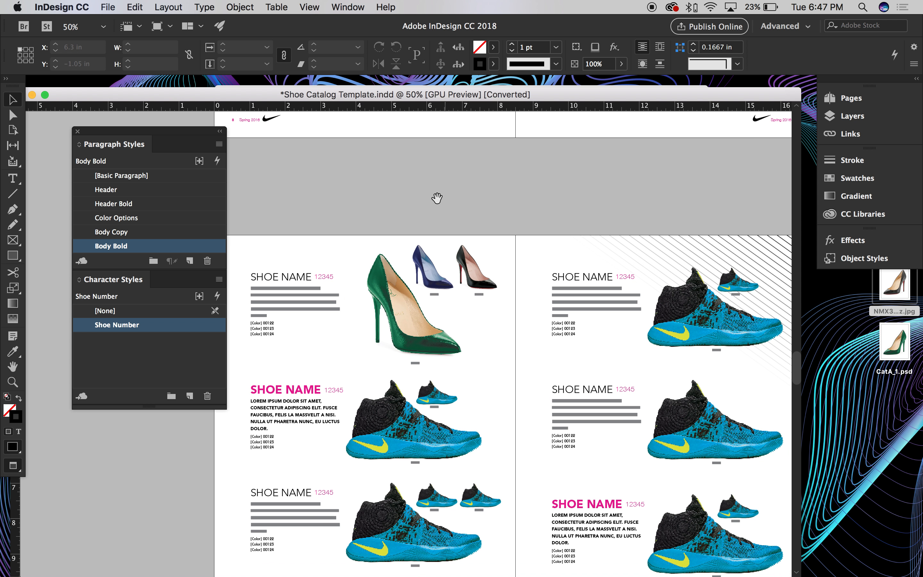
{"action": "key", "text": "m"}
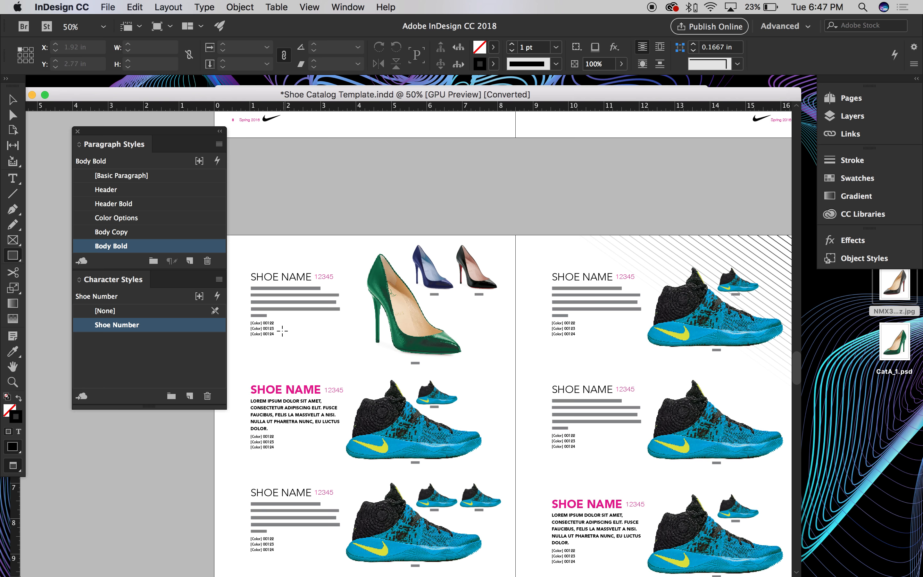
{"action": "scroll", "coordinate": [305, 152], "scroll_direction": "down", "scroll_amount": 3}
{"action": "scroll", "coordinate": [305, 152], "scroll_direction": "left", "scroll_amount": 1}
{"action": "mouse_move", "coordinate": [240, 177]}
{"action": "left_mouse_down"}
{"action": "mouse_move", "coordinate": [546, 448]}
{"action": "mouse_move", "coordinate": [541, 566]}
{"action": "left_mouse_up"}
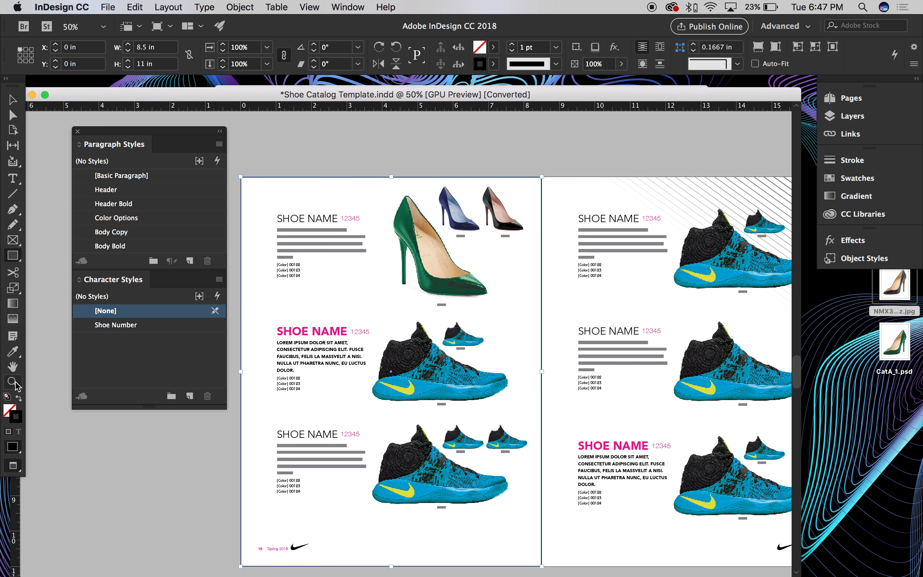
Step: Fill the page-sized rectangle with light pink and leave it without a stroke
{"action": "left_click", "coordinate": [18, 398]}
{"action": "left_click", "coordinate": [19, 398]}
{"action": "double_click", "coordinate": [10, 412]}
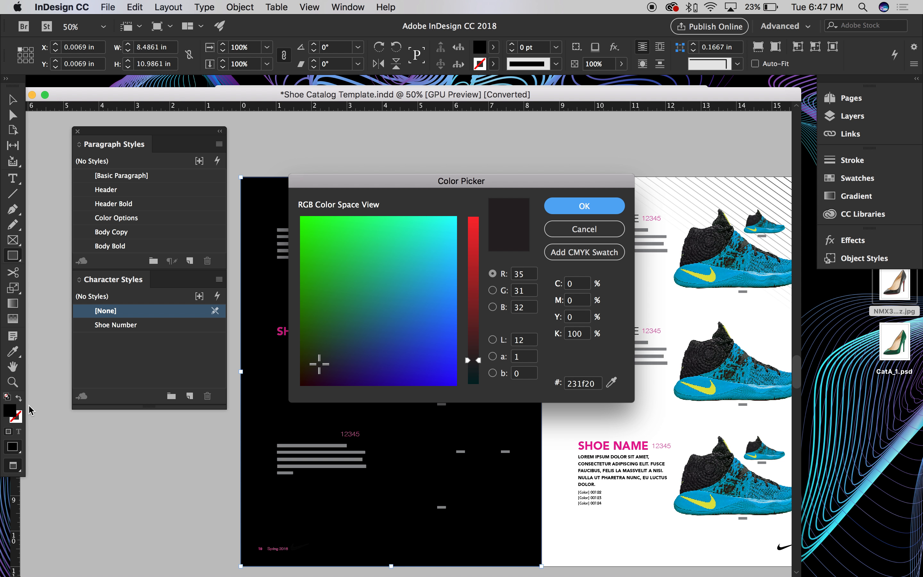
{"action": "left_click_drag", "start_coordinate": [473, 255], "coordinate": [473, 293]}
{"action": "left_click_drag", "start_coordinate": [400, 334], "coordinate": [394, 292]}
{"action": "left_click_drag", "start_coordinate": [476, 231], "coordinate": [472, 202]}
{"action": "left_click", "coordinate": [404, 289]}
{"action": "mouse_move", "coordinate": [404, 289]}
{"action": "left_mouse_down"}
{"action": "mouse_move", "coordinate": [420, 240]}
{"action": "mouse_move", "coordinate": [421, 252]}
{"action": "left_mouse_up"}
{"action": "left_click", "coordinate": [582, 206]}
{"action": "left_click", "coordinate": [11, 100]}
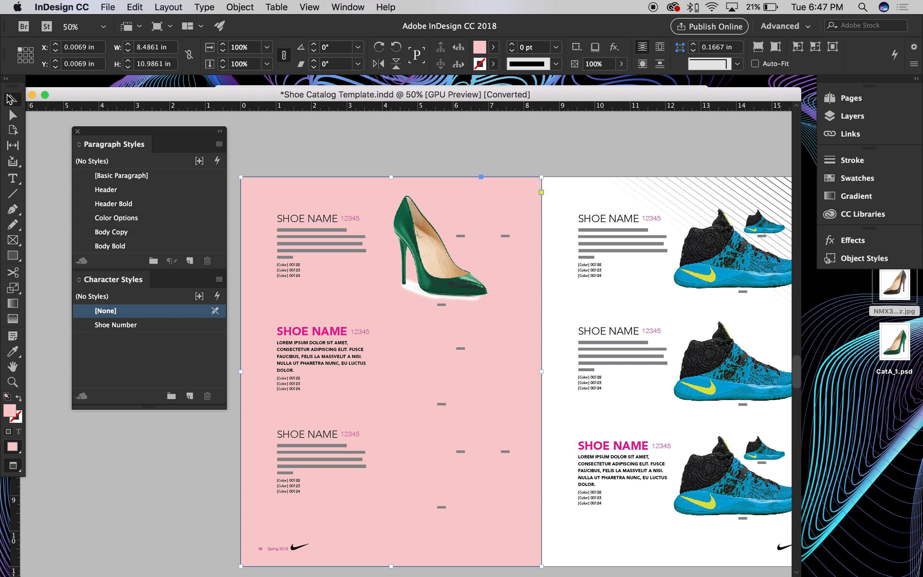
{"action": "left_click", "coordinate": [377, 144]}
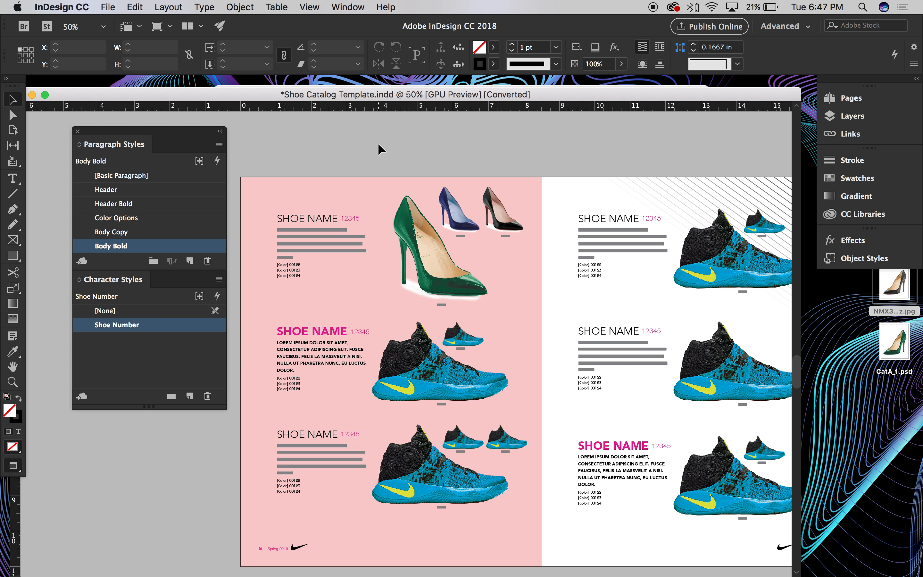
Step: Examine the three shoe colors at 107% on the pink page and the link information of the large green shoe
{"action": "key", "text": "super+space"}
{"action": "left_click_drag", "start_coordinate": [391, 176], "coordinate": [495, 301]}
{"action": "scroll", "coordinate": [495, 301], "scroll_direction": "down", "scroll_amount": 5}
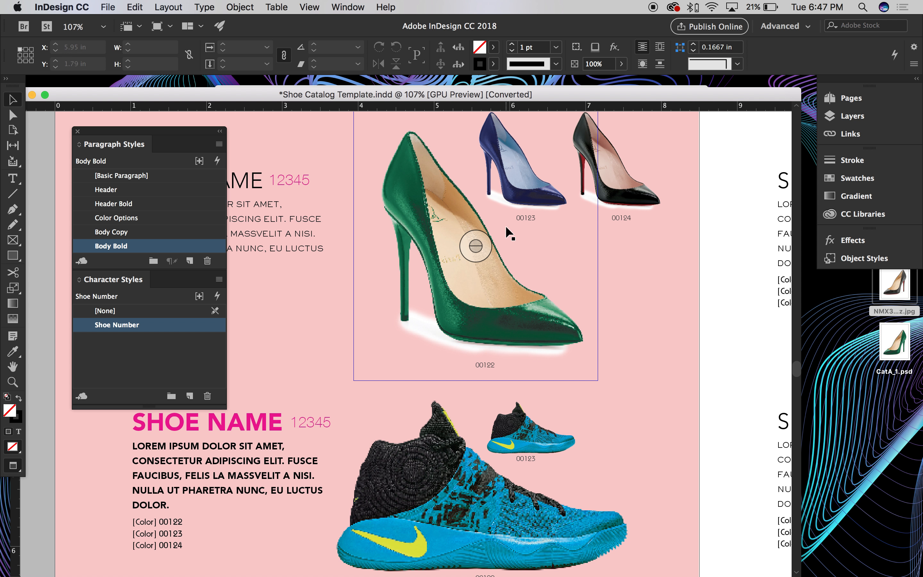
{"action": "scroll", "coordinate": [570, 197], "scroll_direction": "up", "scroll_amount": 3}
{"action": "scroll", "coordinate": [570, 197], "scroll_direction": "right", "scroll_amount": 3}
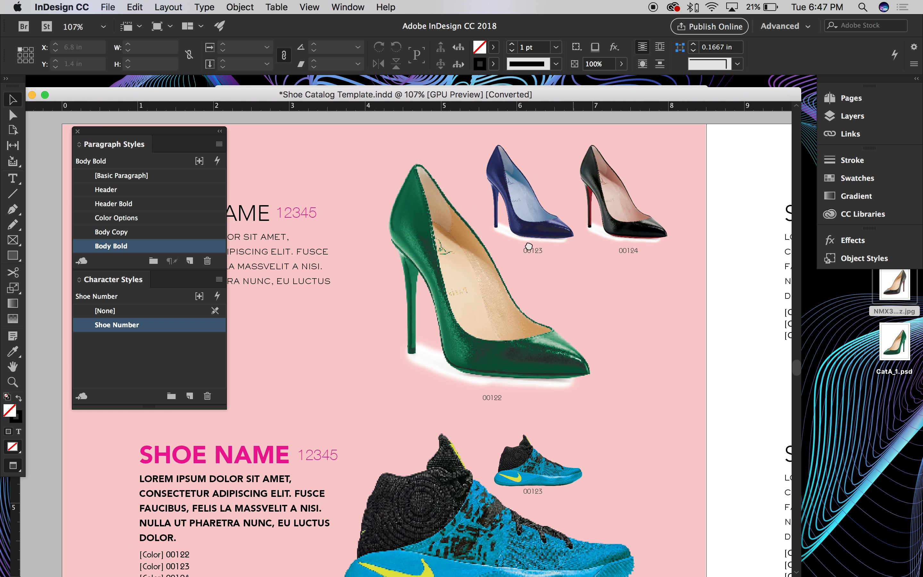
{"action": "left_click", "coordinate": [850, 133]}
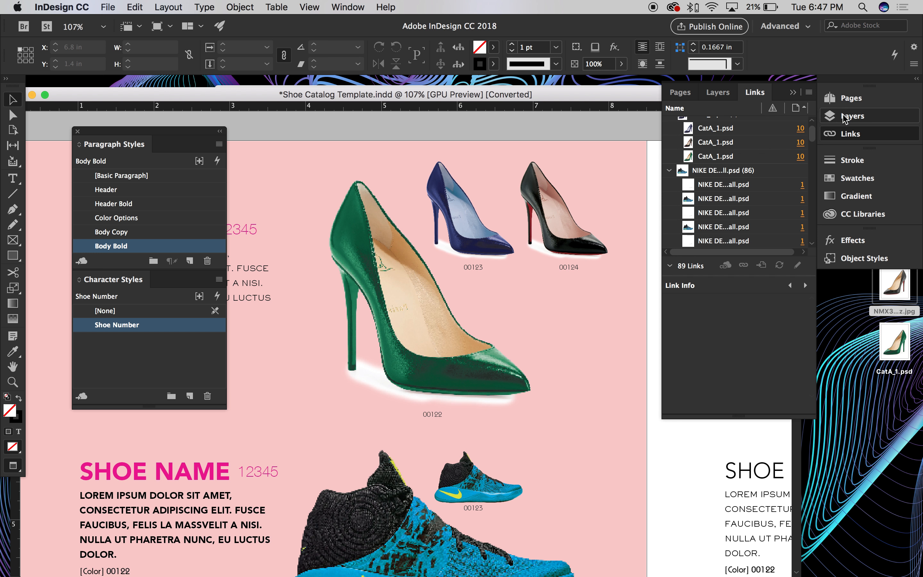
{"action": "left_click", "coordinate": [331, 247]}
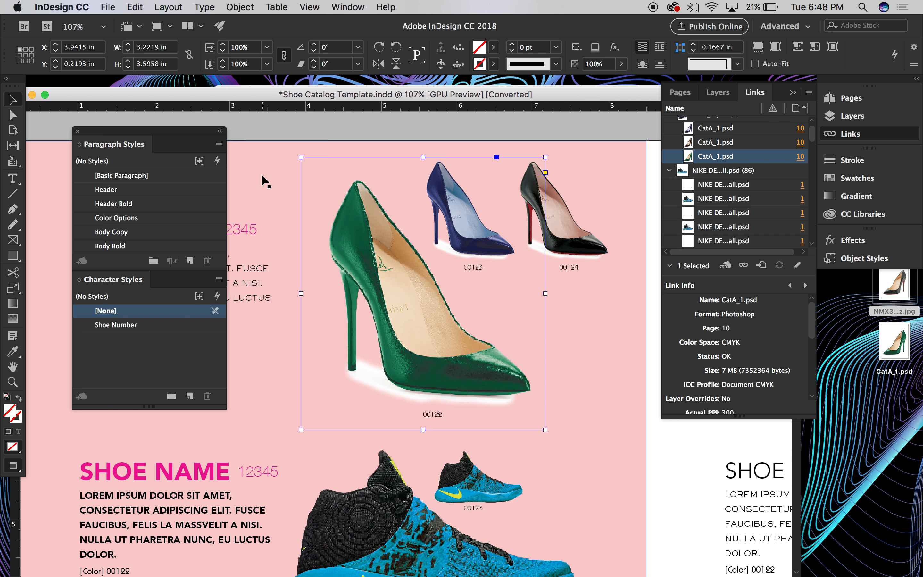
{"action": "left_click", "coordinate": [78, 131]}
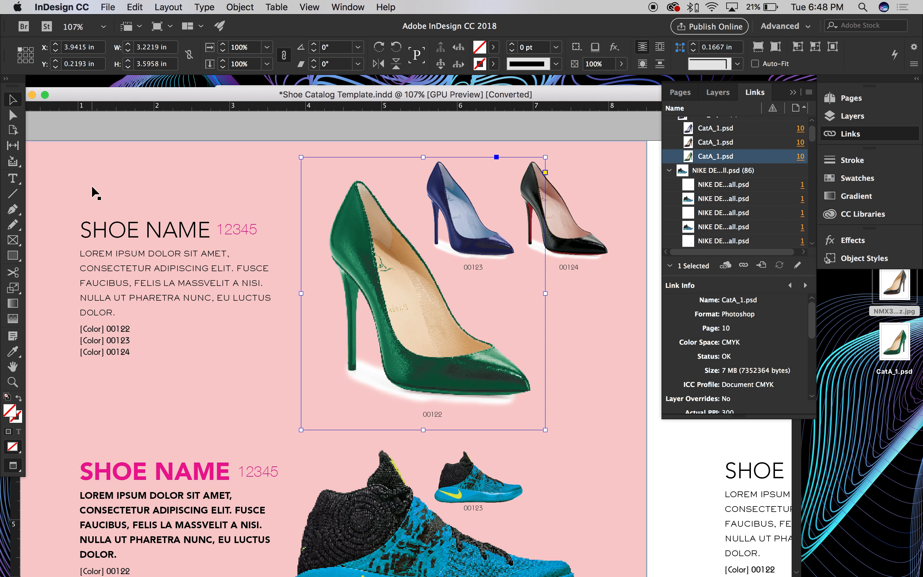
{"action": "scroll", "coordinate": [288, 123], "scroll_direction": "right", "scroll_amount": 4}
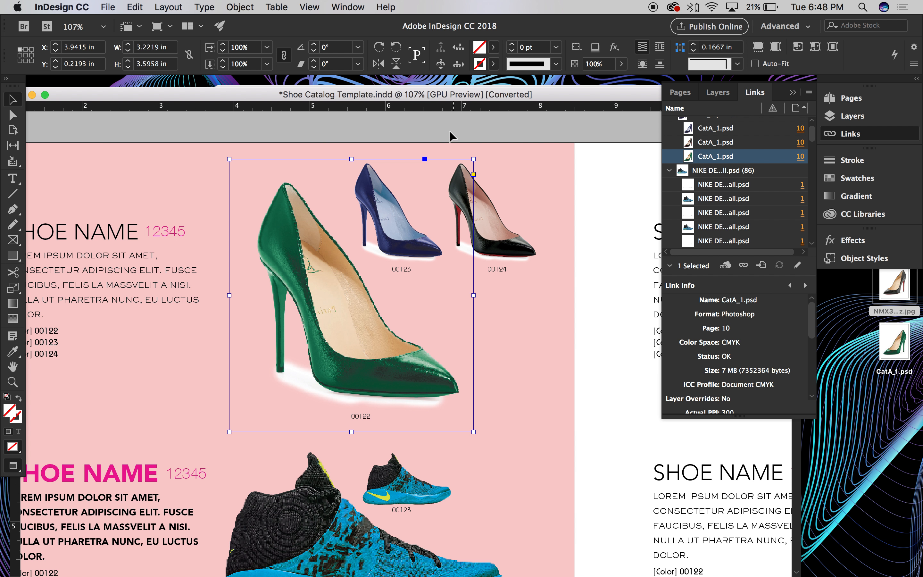
Step: Set the blending mode of the green, blue and black shoe images to Multiply
{"action": "left_click", "coordinate": [584, 195]}
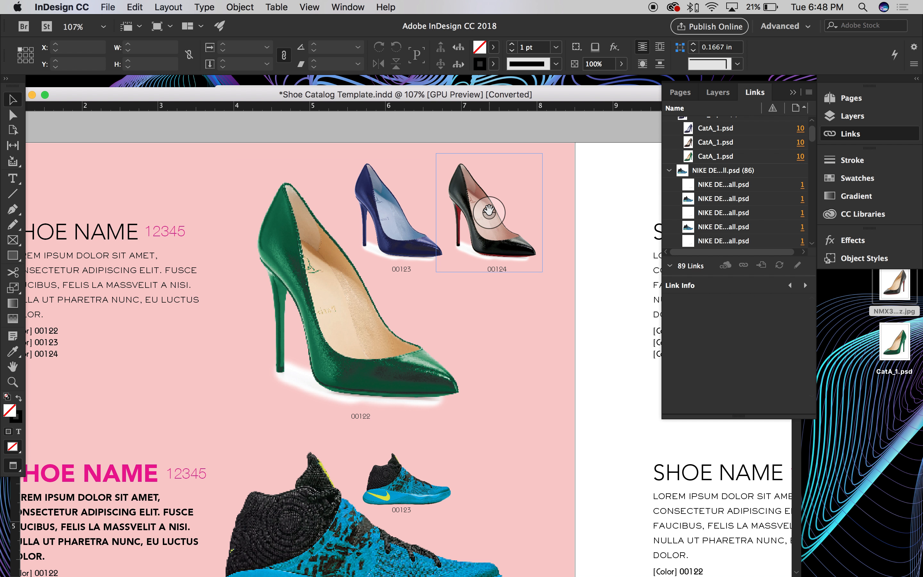
{"action": "left_click", "coordinate": [496, 181]}
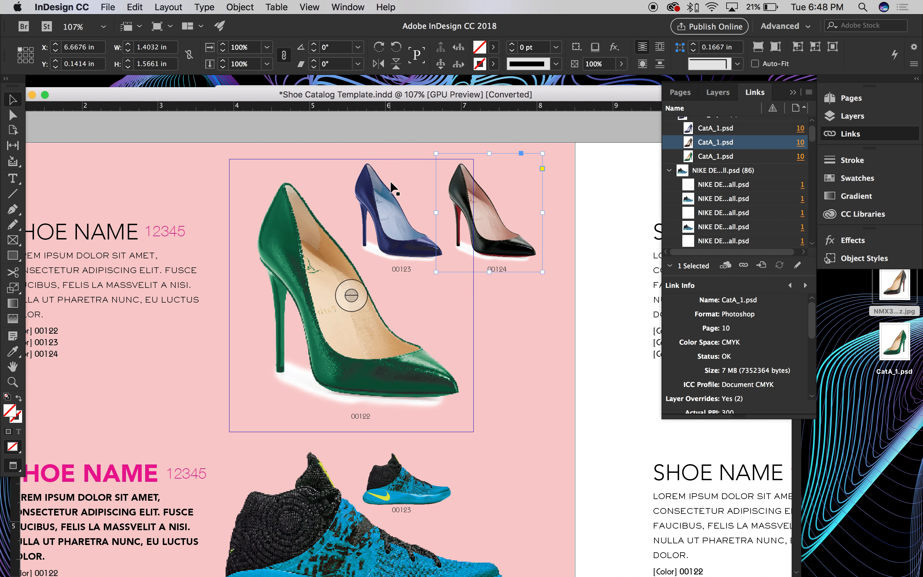
{"action": "left_click", "coordinate": [379, 156], "text": "shift"}
{"action": "left_click", "coordinate": [313, 199], "text": "shift"}
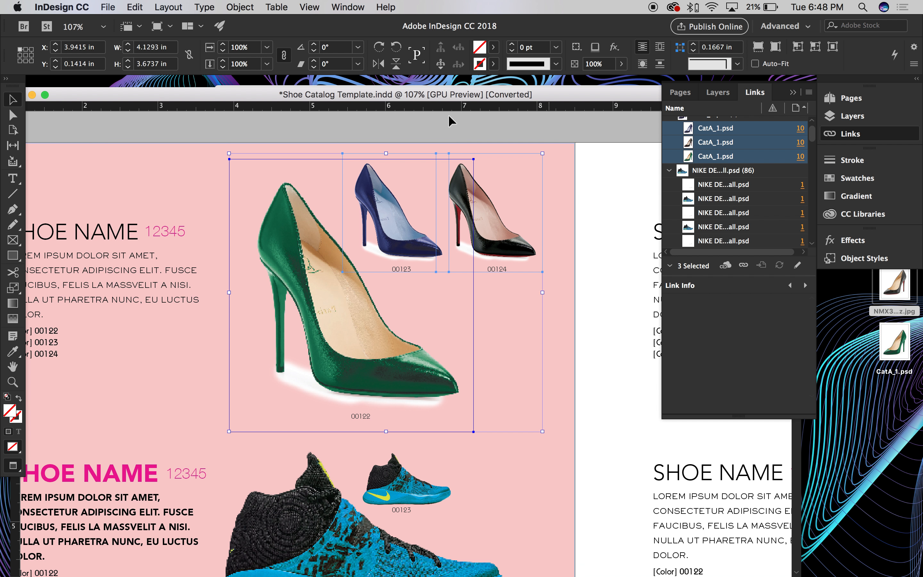
{"action": "left_click", "coordinate": [841, 195]}
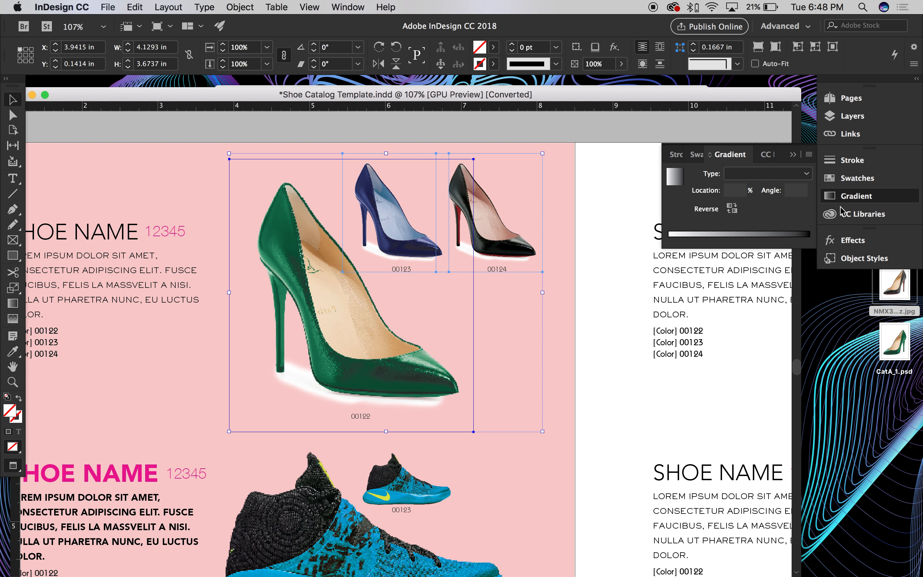
{"action": "left_click", "coordinate": [845, 239]}
{"action": "left_click", "coordinate": [698, 254]}
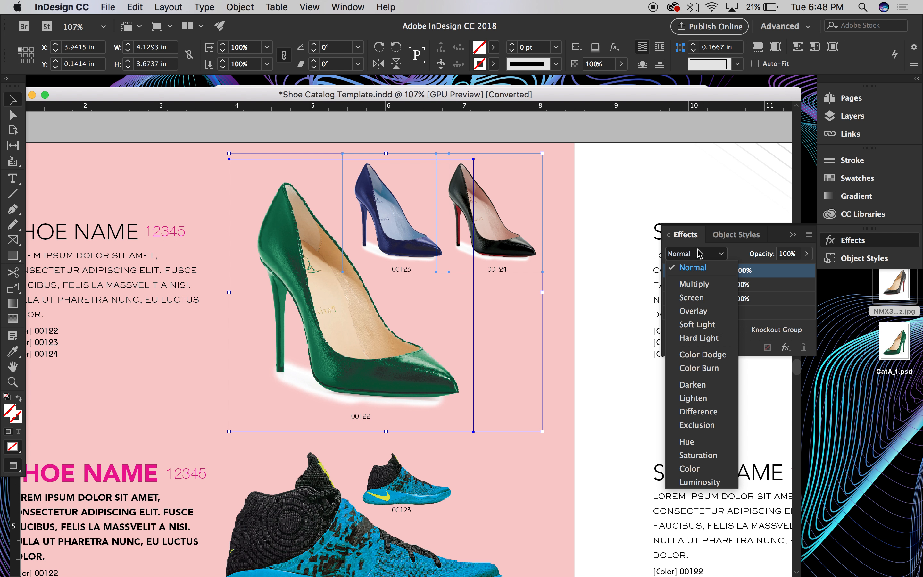
{"action": "left_click", "coordinate": [702, 284]}
{"action": "left_click", "coordinate": [377, 127]}
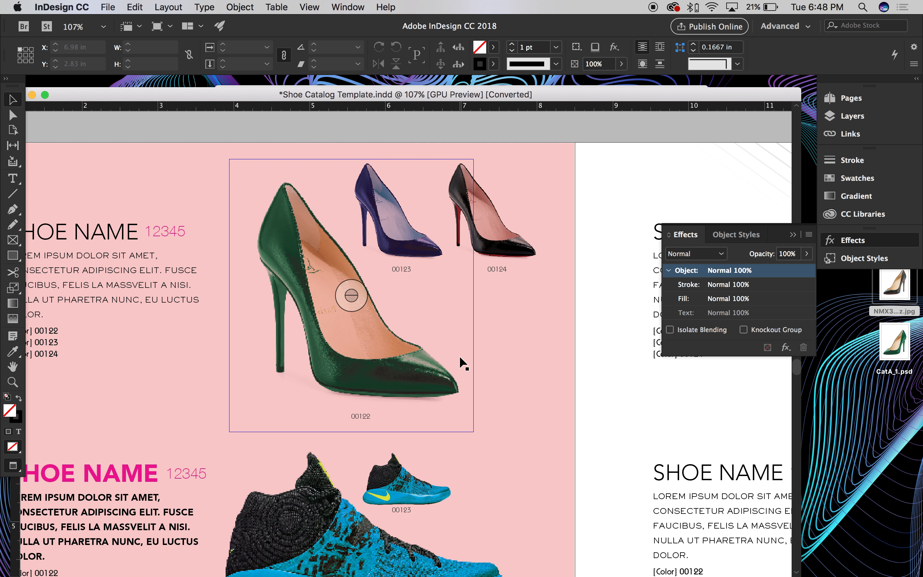
Step: Set the display performance to High Quality Display for checking the blue shoe up close
{"action": "left_click_drag", "start_coordinate": [382, 231], "coordinate": [617, 378]}
{"action": "left_click", "coordinate": [168, 7]}
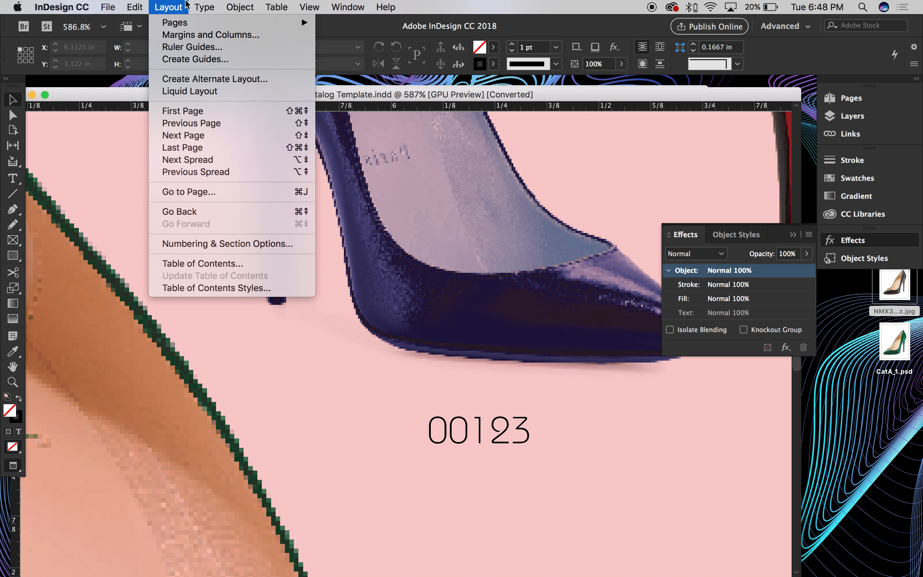
{"action": "mouse_move", "coordinate": [290, 6]}
{"action": "mouse_move", "coordinate": [387, 218]}
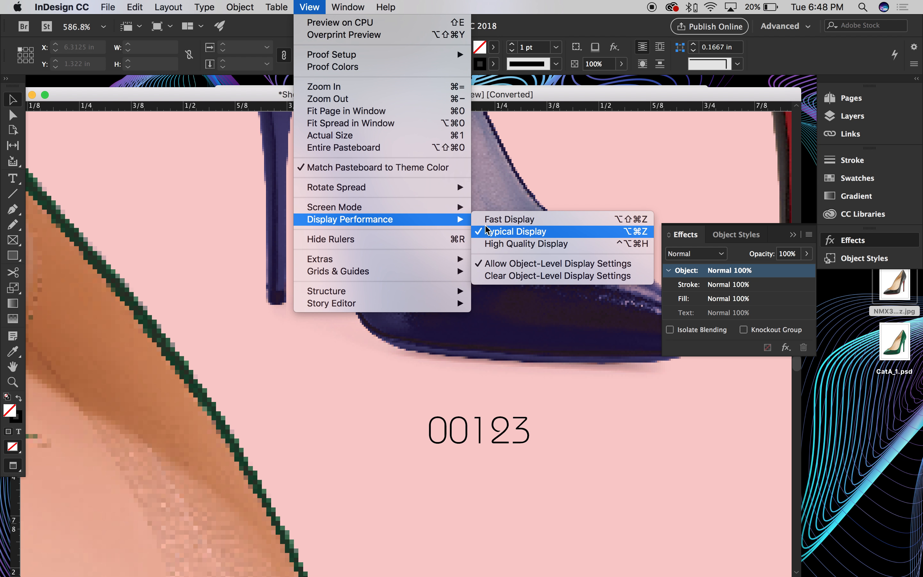
{"action": "left_click", "coordinate": [489, 243]}
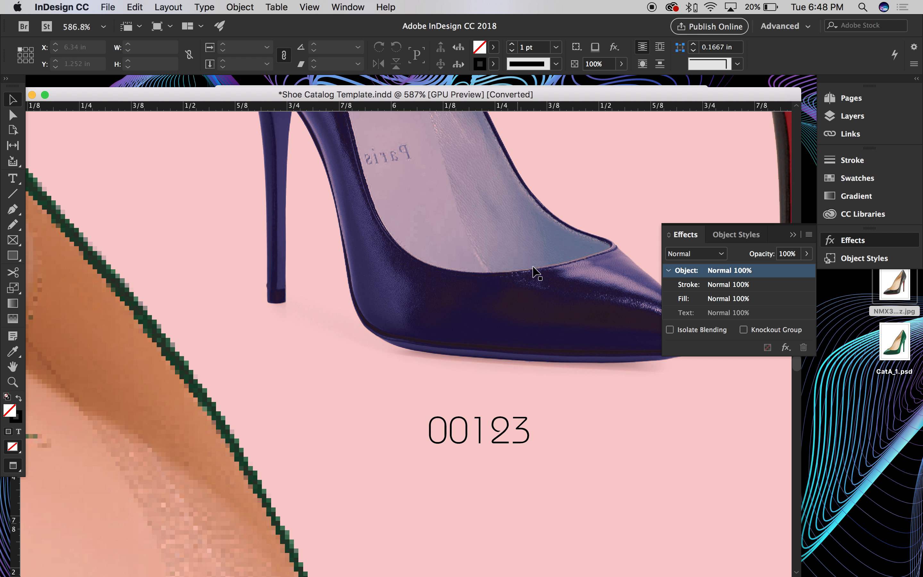
Step: Examine the blended shadows of the blue, black and green shoes on the pink background up close and at 150%
{"action": "left_click_drag", "start_coordinate": [453, 282], "coordinate": [240, 216]}
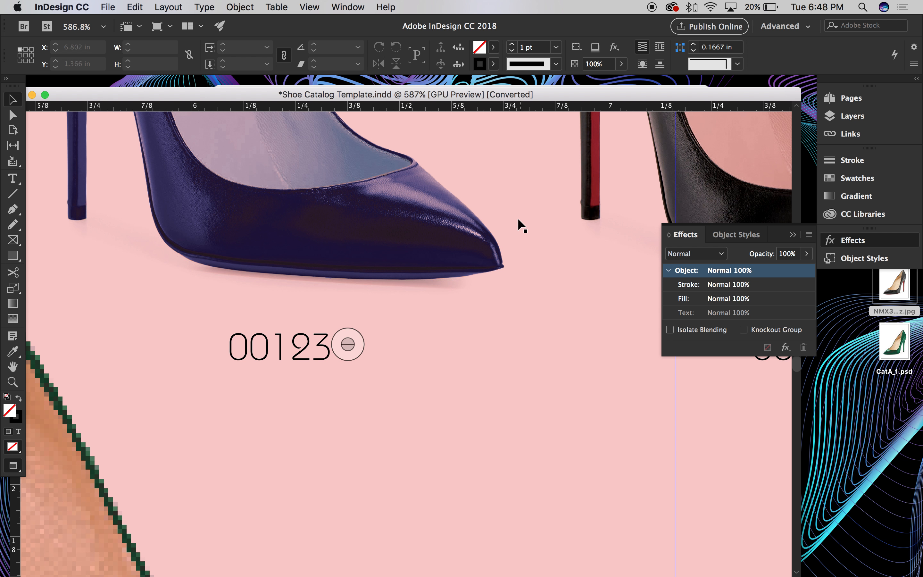
{"action": "key", "text": "super+minus"}
{"action": "key", "text": "super+minus"}
{"action": "key", "text": "super+minus"}
{"action": "key", "text": "super+minus"}
{"action": "key", "text": "super+minus"}
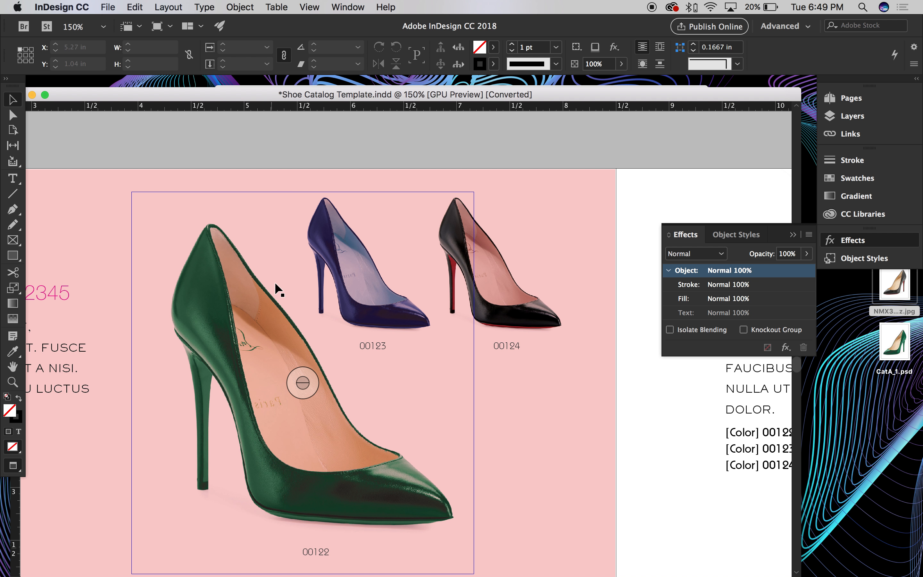
{"action": "left_click_drag", "start_coordinate": [428, 416], "coordinate": [490, 321]}
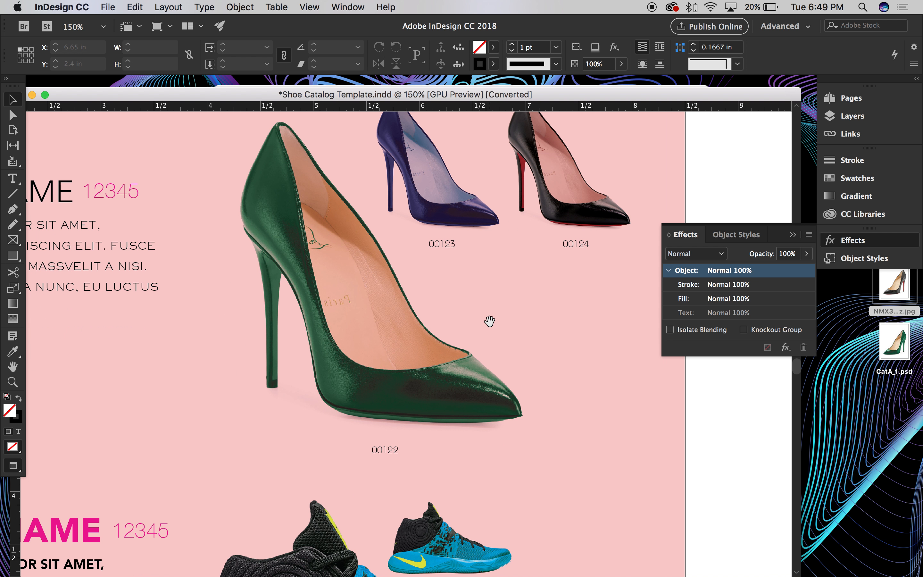
Step: Hide the Color 1, Color 2 and Color 3 layers in the green shoe's object layer options, leaving only Shadow shown
{"action": "left_click", "coordinate": [289, 195]}
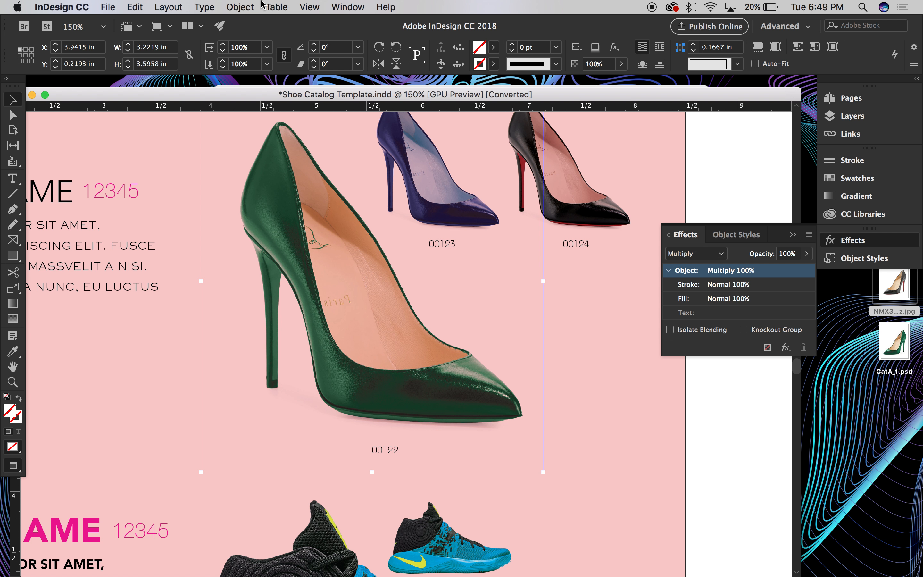
{"action": "left_click", "coordinate": [179, 6]}
{"action": "mouse_move", "coordinate": [232, 5]}
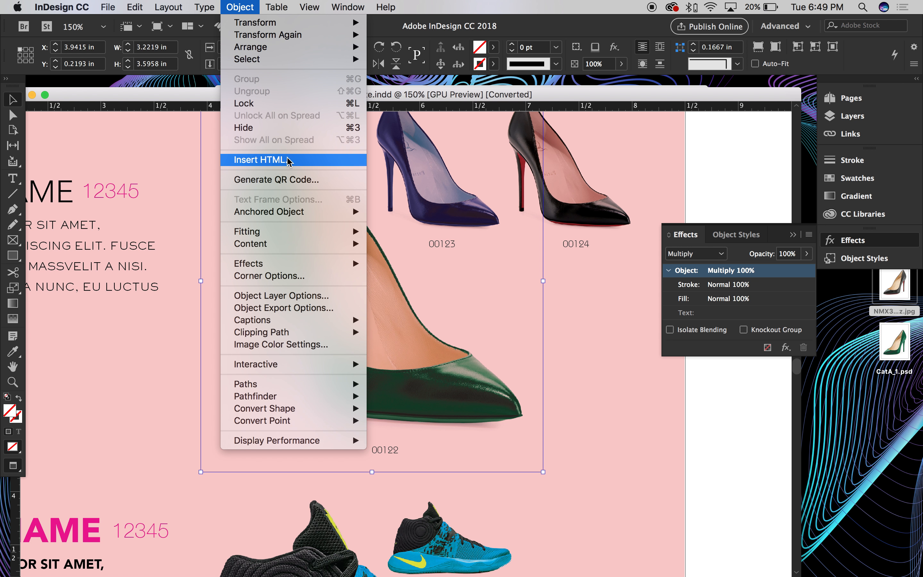
{"action": "mouse_move", "coordinate": [287, 269]}
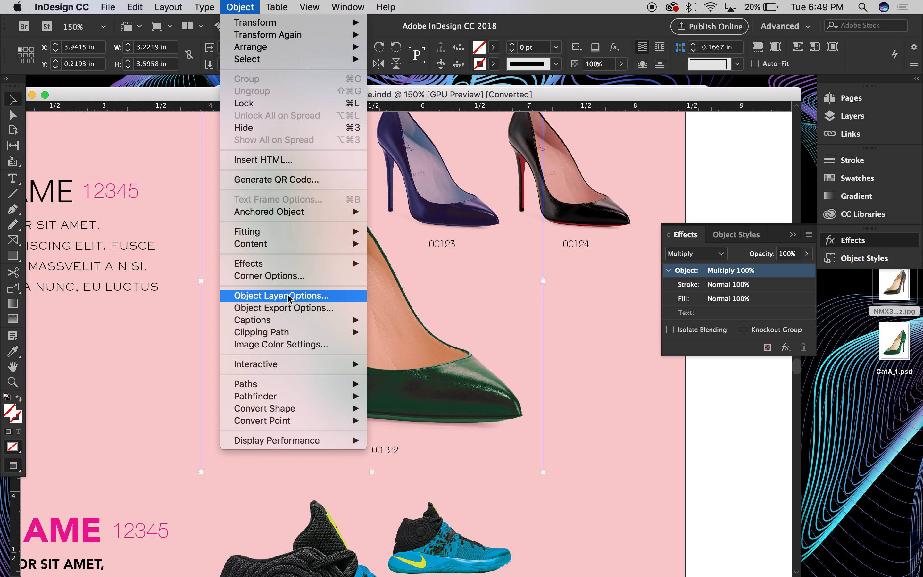
{"action": "left_click", "coordinate": [288, 296]}
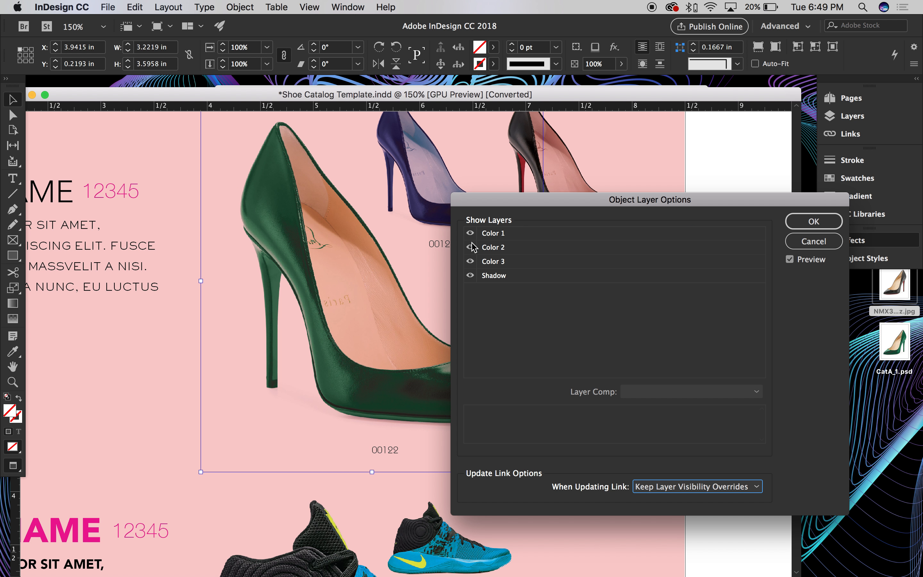
{"action": "left_click", "coordinate": [470, 234]}
{"action": "left_click", "coordinate": [471, 247]}
{"action": "left_click", "coordinate": [470, 261]}
{"action": "left_click", "coordinate": [812, 221]}
{"action": "left_click", "coordinate": [739, 159]}
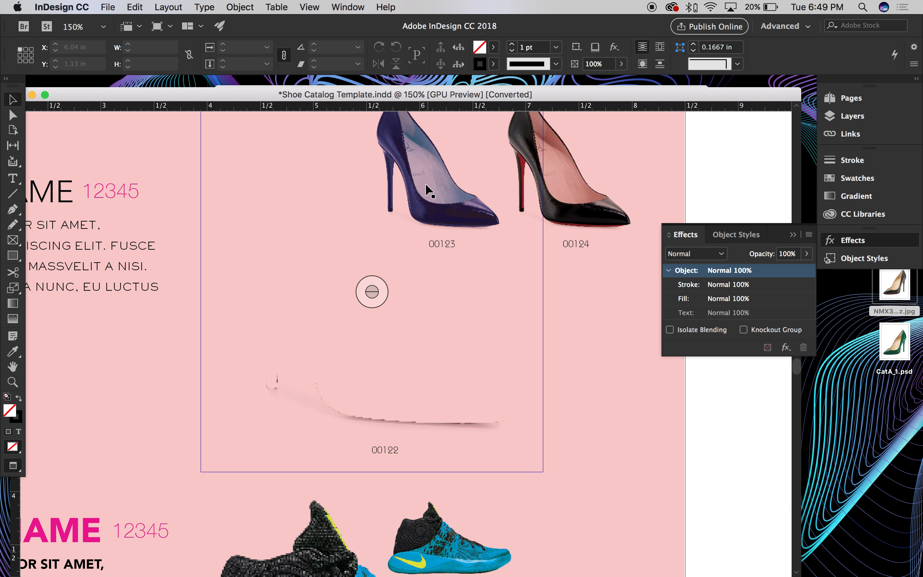
Step: Hide the Color 2 and Color 3 layers in the object layer options of the blue shoe above caption 00123
{"action": "scroll", "coordinate": [520, 211], "scroll_direction": "up", "scroll_amount": 5}
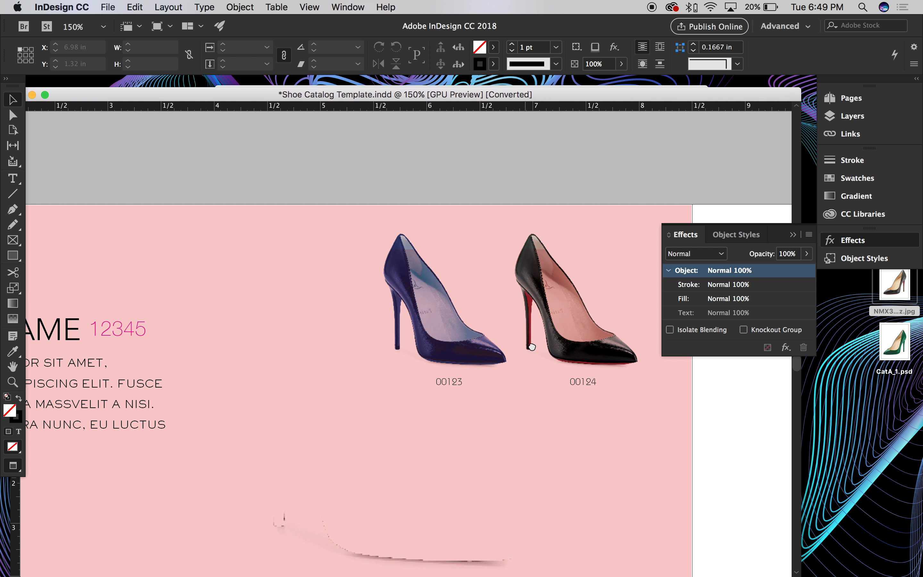
{"action": "left_click", "coordinate": [417, 221]}
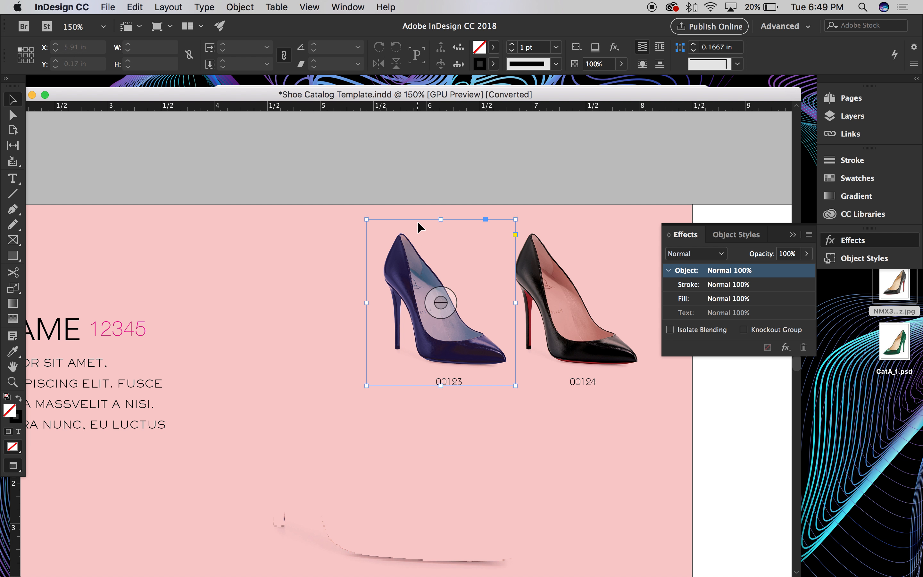
{"action": "left_click", "coordinate": [240, 7]}
{"action": "left_click", "coordinate": [298, 295]}
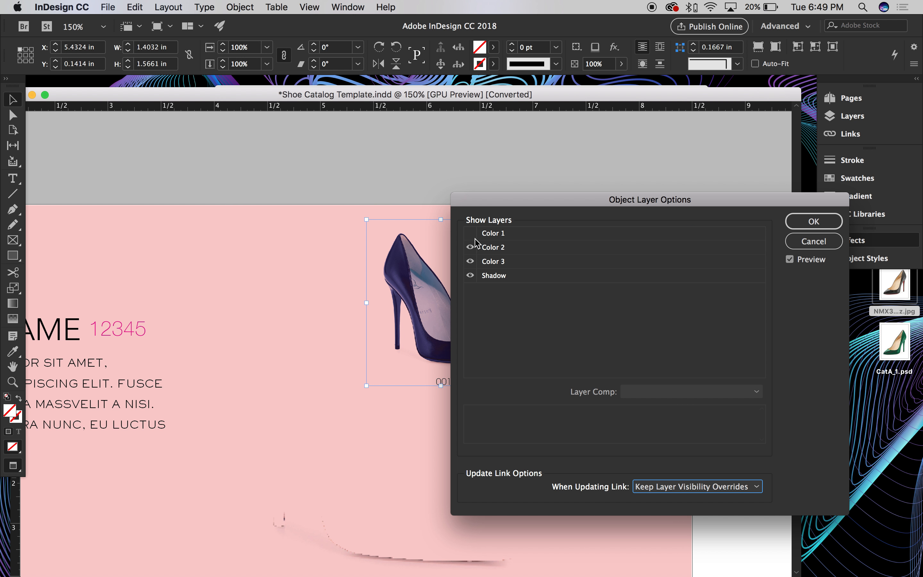
{"action": "left_click", "coordinate": [469, 261]}
{"action": "left_click", "coordinate": [470, 247]}
{"action": "left_click", "coordinate": [813, 221]}
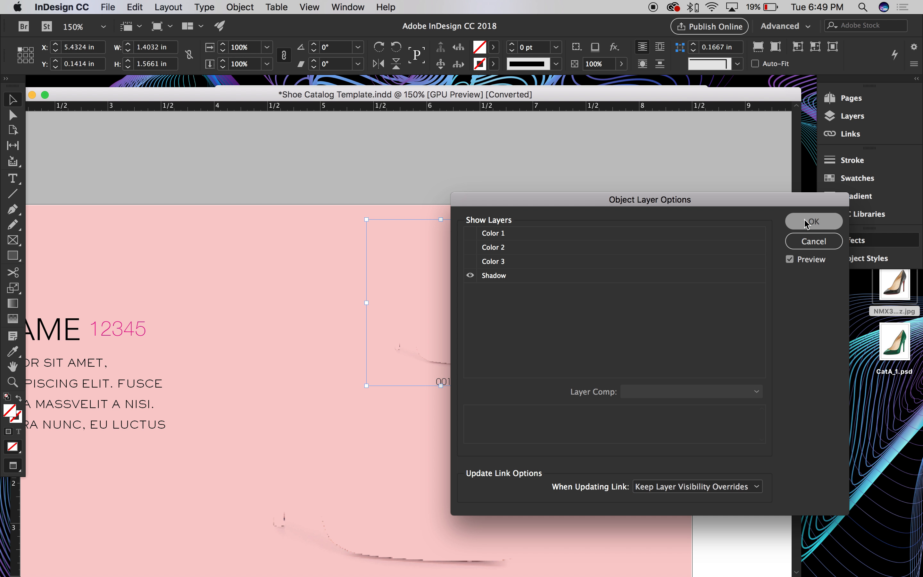
Step: Hide the Color 3 layer in the object layer options of the black shoe above caption 00124
{"action": "left_click", "coordinate": [570, 250]}
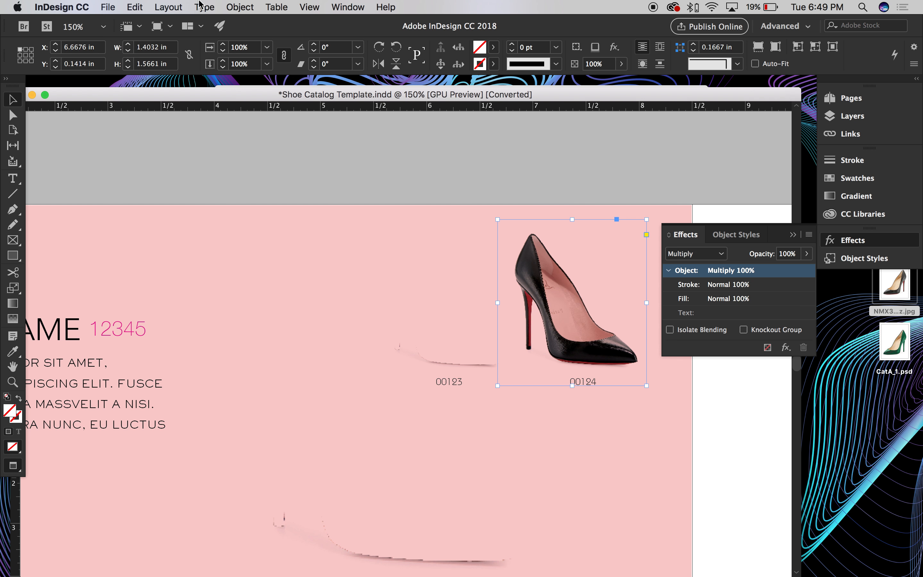
{"action": "left_click", "coordinate": [204, 7]}
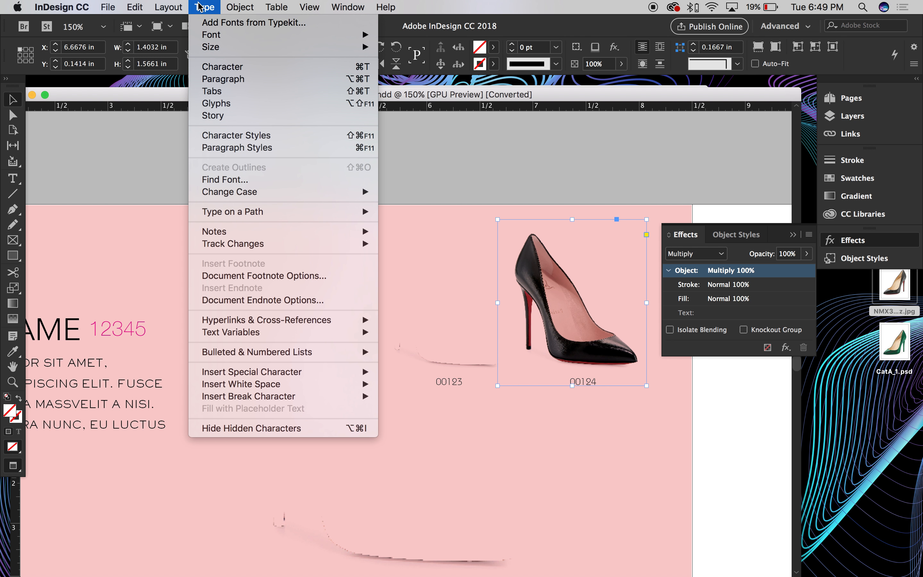
{"action": "mouse_move", "coordinate": [179, 5]}
{"action": "mouse_move", "coordinate": [254, 5]}
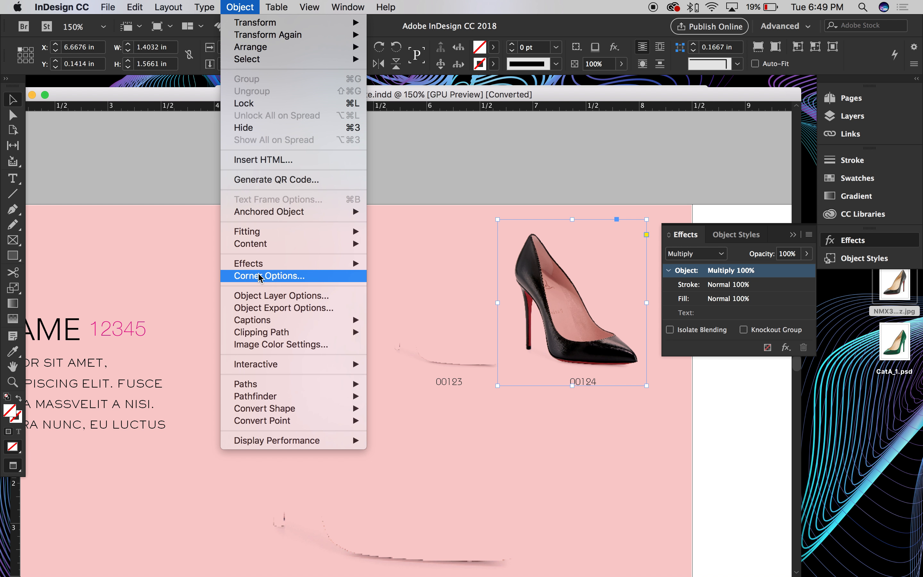
{"action": "left_click", "coordinate": [254, 300]}
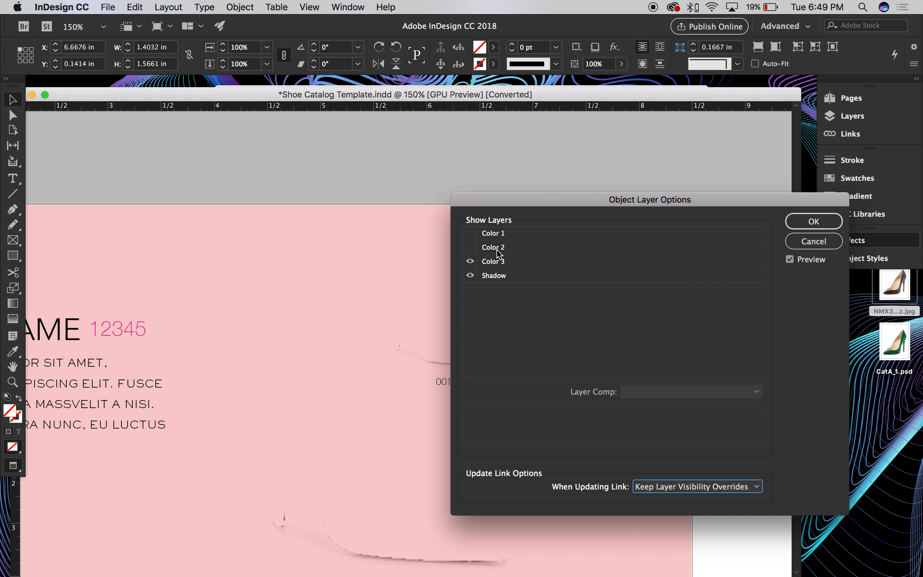
{"action": "left_click", "coordinate": [470, 261]}
{"action": "left_click", "coordinate": [814, 223]}
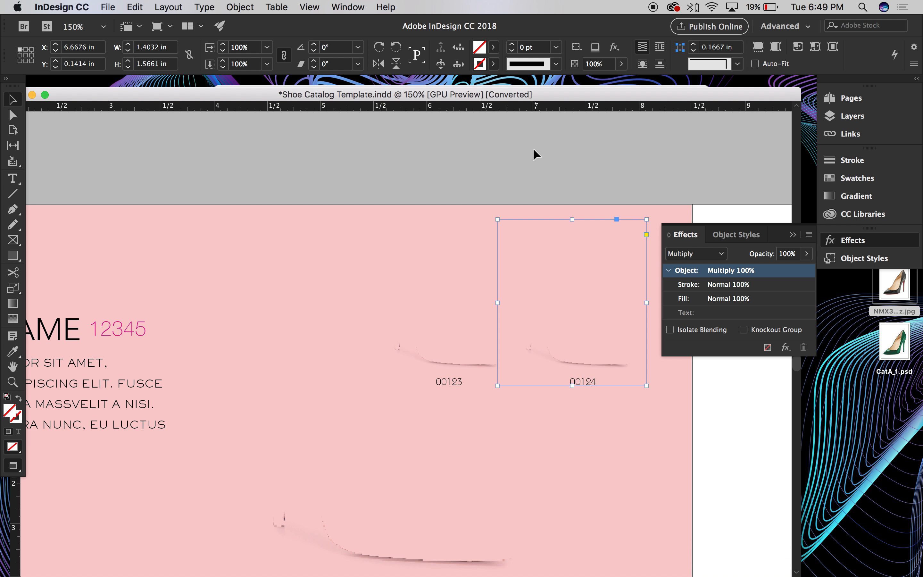
Step: Paste the copied green, blue and black shoes in place over their shadow-only images
{"action": "key", "text": "super+minus"}
{"action": "key", "text": "super+minus"}
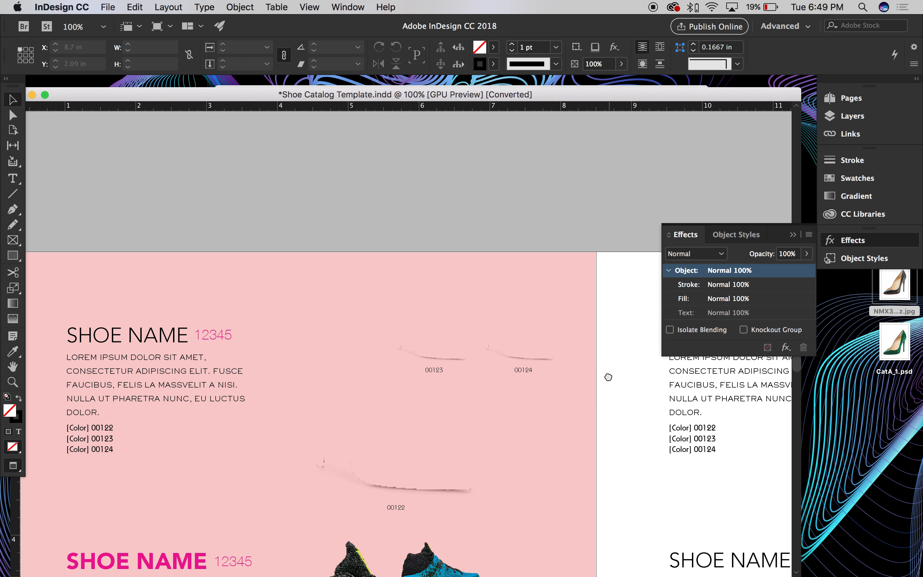
{"action": "left_click_drag", "start_coordinate": [582, 256], "coordinate": [581, 256]}
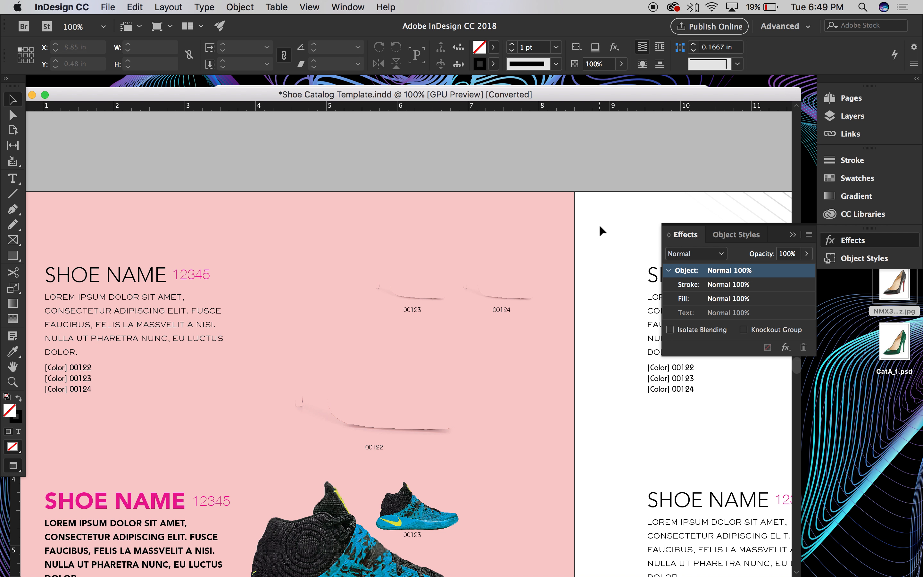
{"action": "key", "text": "super+z"}
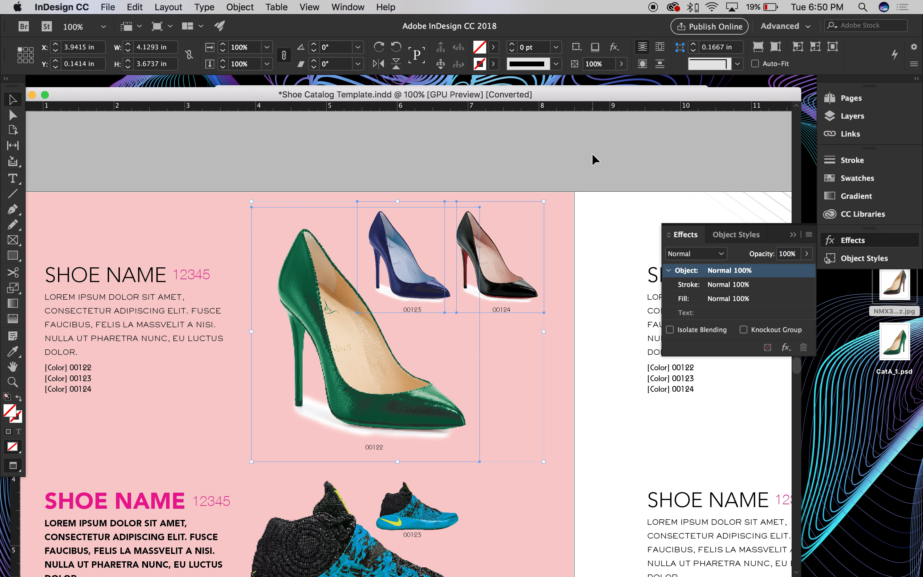
Step: Try to hide the Shadow layer of the large green shoe through its object layer options
{"action": "left_click", "coordinate": [593, 152]}
{"action": "left_click", "coordinate": [293, 239]}
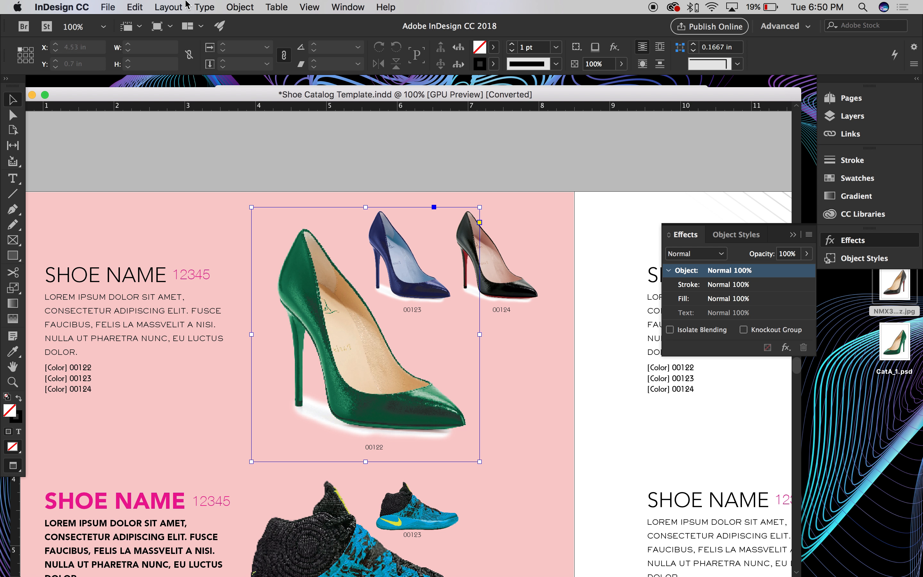
{"action": "left_click", "coordinate": [240, 7]}
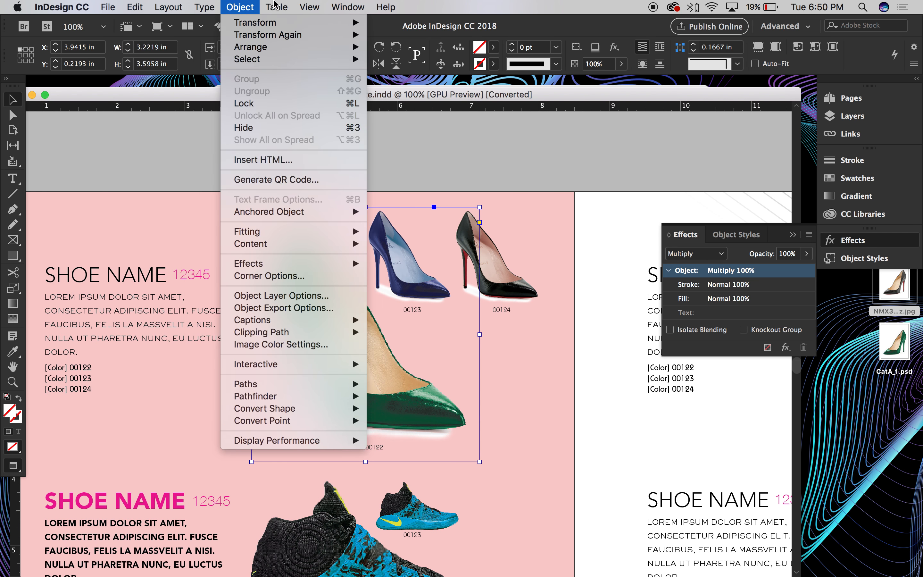
{"action": "left_click", "coordinate": [303, 296]}
{"action": "left_click", "coordinate": [470, 275]}
{"action": "left_click", "coordinate": [806, 221]}
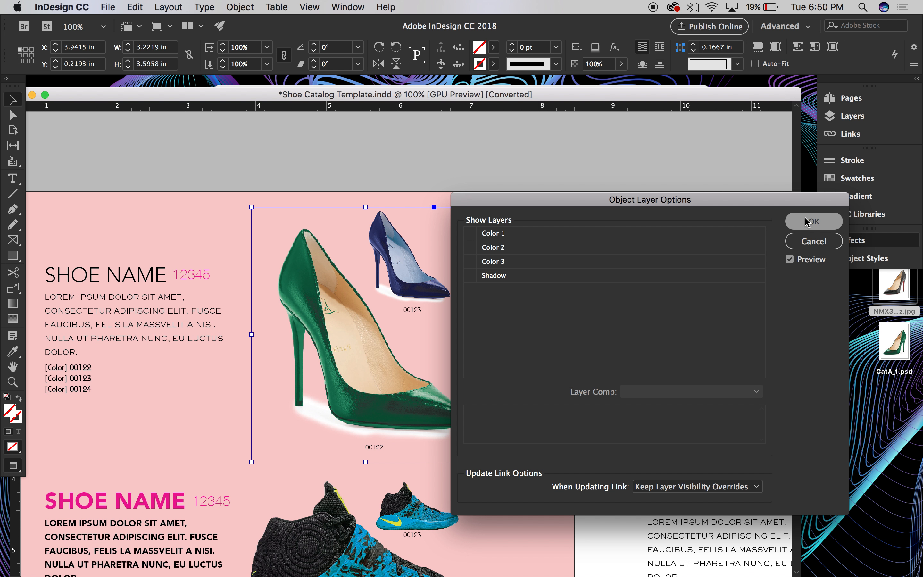
{"action": "left_click", "coordinate": [467, 138]}
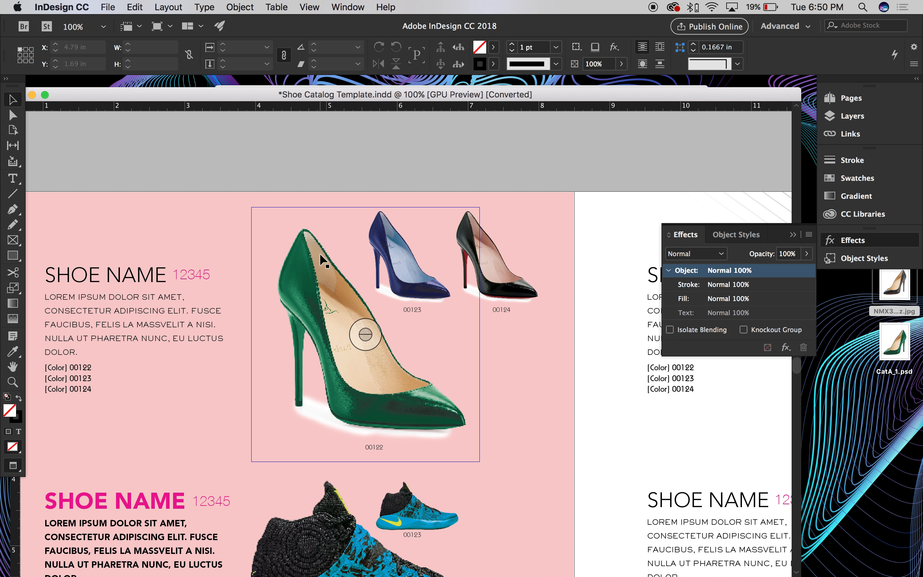
Step: Move the multiplied image under the green shoe aside, then undo the move and its layer visibility change
{"action": "left_click", "coordinate": [284, 227]}
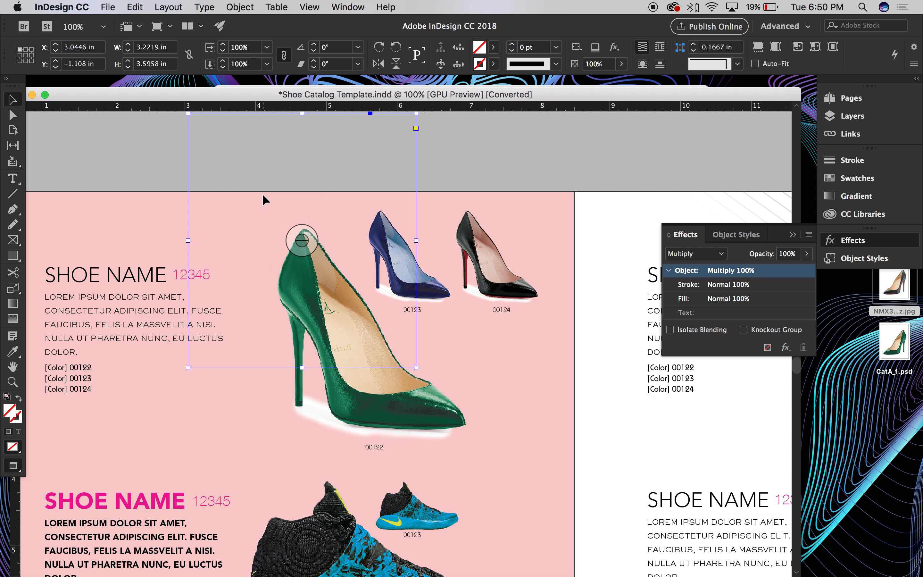
{"action": "left_click", "coordinate": [407, 188]}
{"action": "left_click_drag", "start_coordinate": [327, 300], "coordinate": [238, 234]}
{"action": "key", "text": "ctrl+z"}
{"action": "key", "text": "ctrl+z"}
{"action": "key", "text": "ctrl+z"}
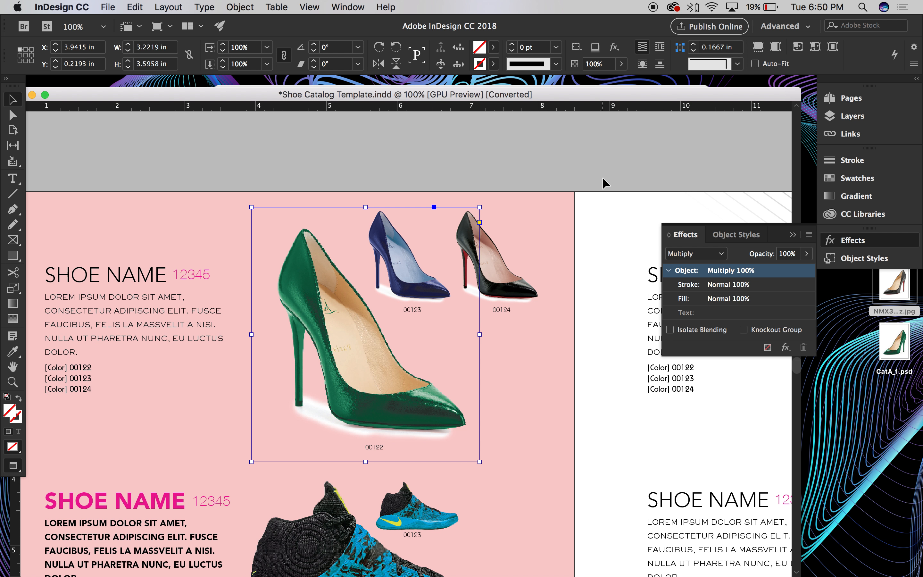
{"action": "key", "text": "ctrl+z"}
{"action": "key", "text": "ctrl+shift+a"}
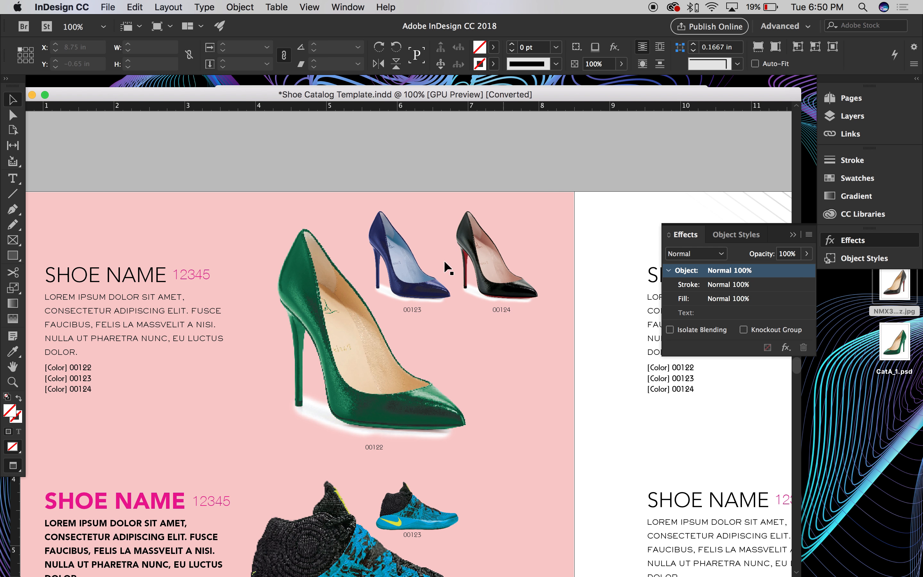
Step: Select the three shoe images, then move only the green shoe's shadow image aside and undo the move
{"action": "left_click", "coordinate": [328, 271]}
{"action": "key", "text": "ctrl+shift+z"}
{"action": "left_click", "coordinate": [393, 202], "text": "shift"}
{"action": "left_click", "coordinate": [504, 206], "text": "shift"}
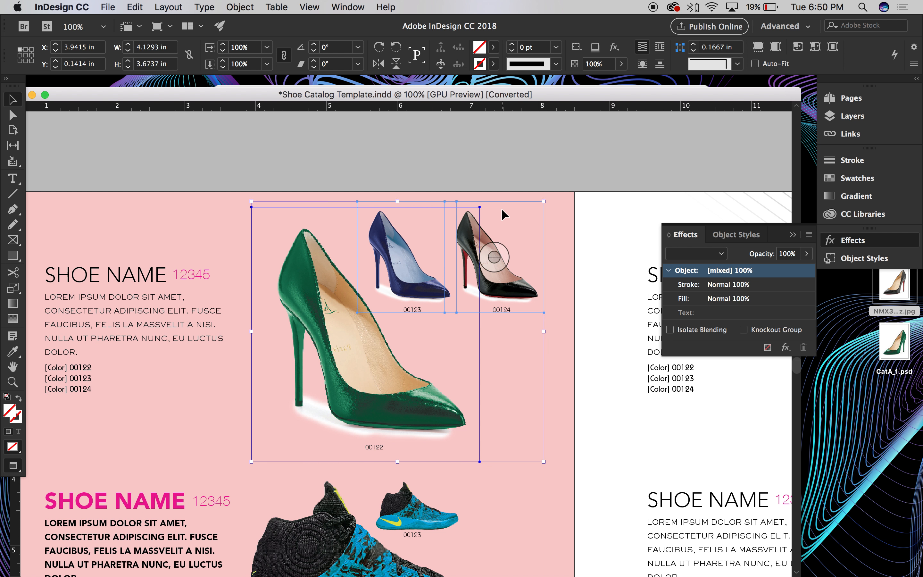
{"action": "left_click", "coordinate": [477, 149]}
{"action": "left_click_drag", "start_coordinate": [325, 262], "coordinate": [247, 210]}
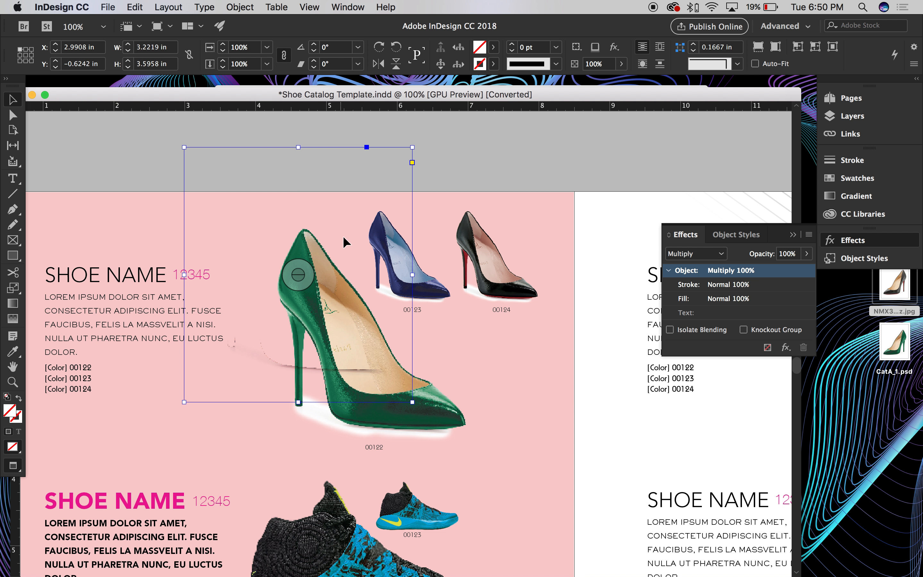
{"action": "key", "text": "super+z"}
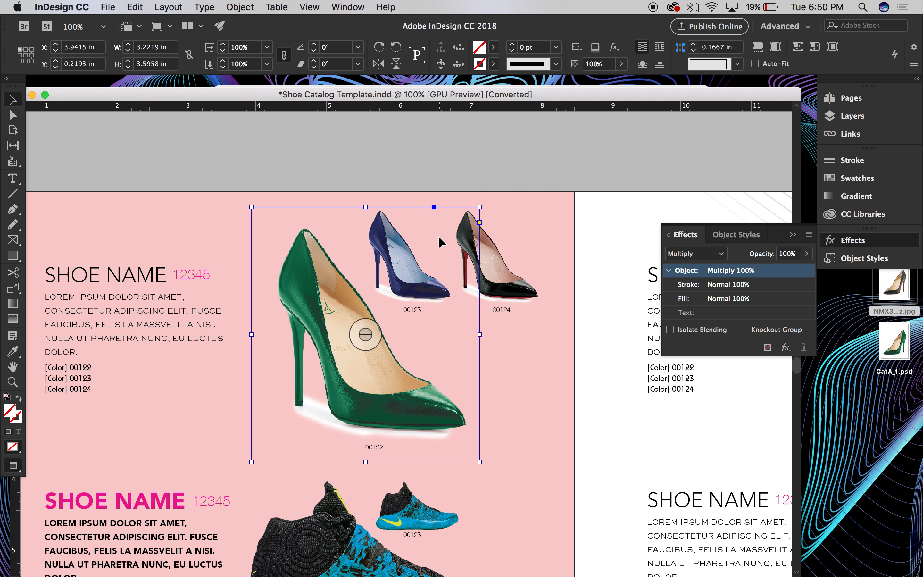
Step: Lock the multiplied shadow images beneath the green, blue and black shoes one after another
{"action": "key", "text": "super+shift+a"}
{"action": "left_click", "coordinate": [389, 202]}
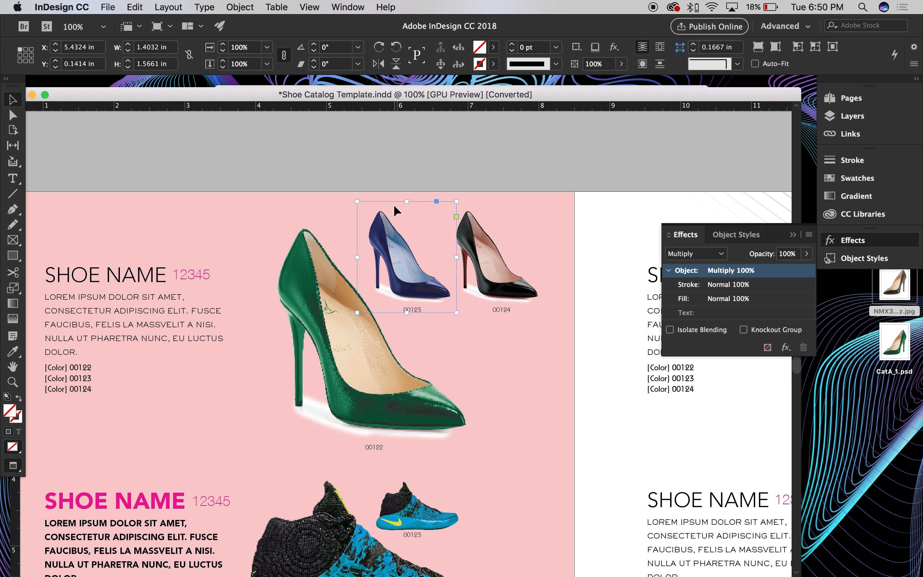
{"action": "key", "text": "super+shift+a"}
{"action": "left_click", "coordinate": [494, 210]}
{"action": "left_click", "coordinate": [507, 143]}
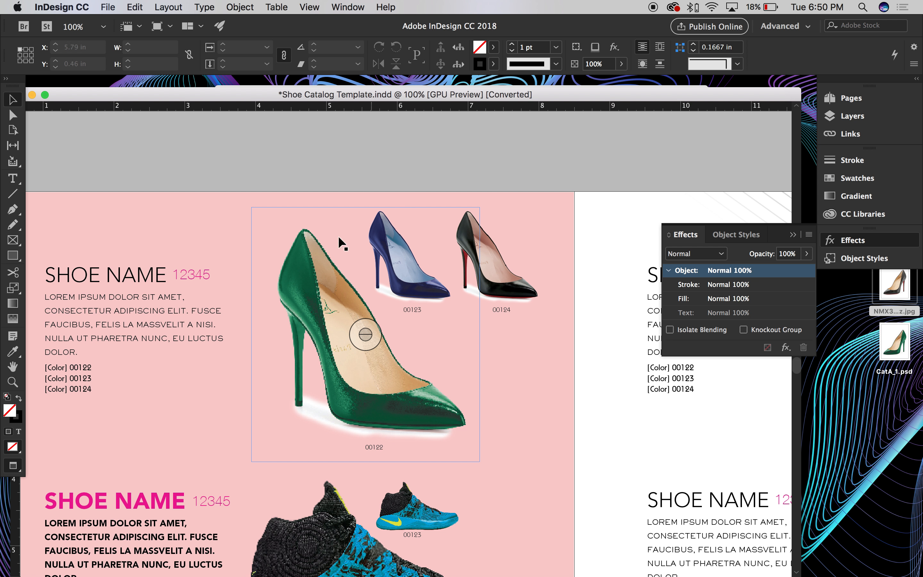
Step: Hide the Shadow layer in the object layer options of the large green shoe's Normal-mode image
{"action": "left_click", "coordinate": [309, 251]}
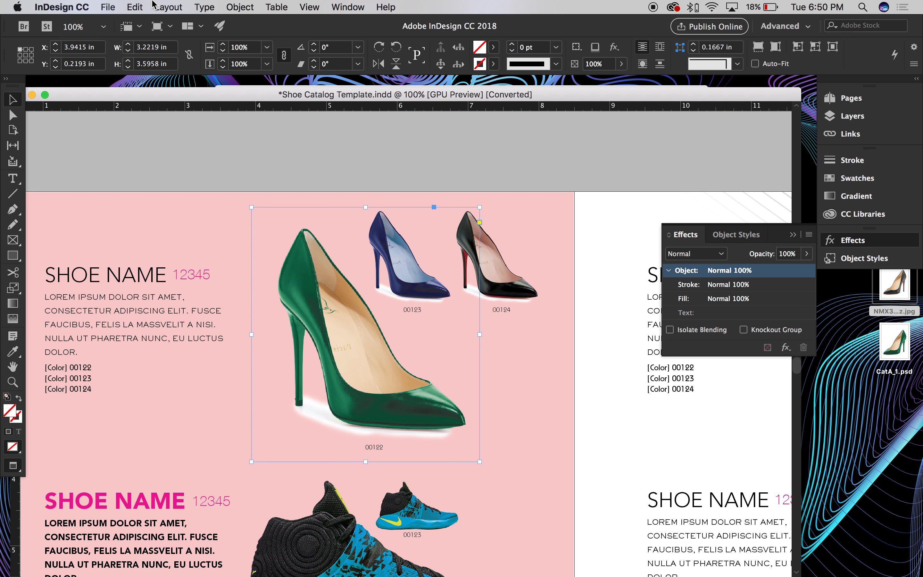
{"action": "left_click", "coordinate": [164, 7]}
{"action": "mouse_move", "coordinate": [240, 6]}
{"action": "left_click", "coordinate": [318, 300]}
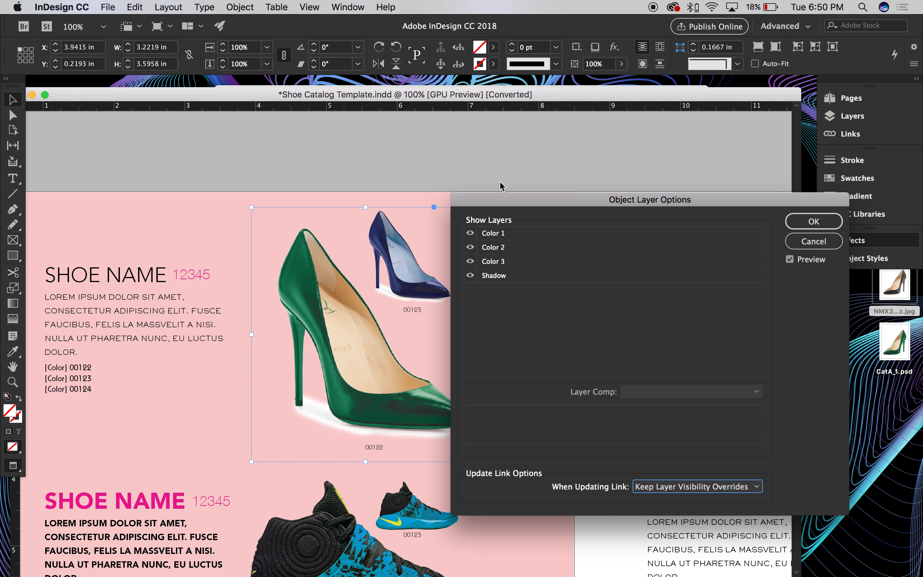
{"action": "left_click", "coordinate": [470, 274]}
{"action": "left_click", "coordinate": [813, 221]}
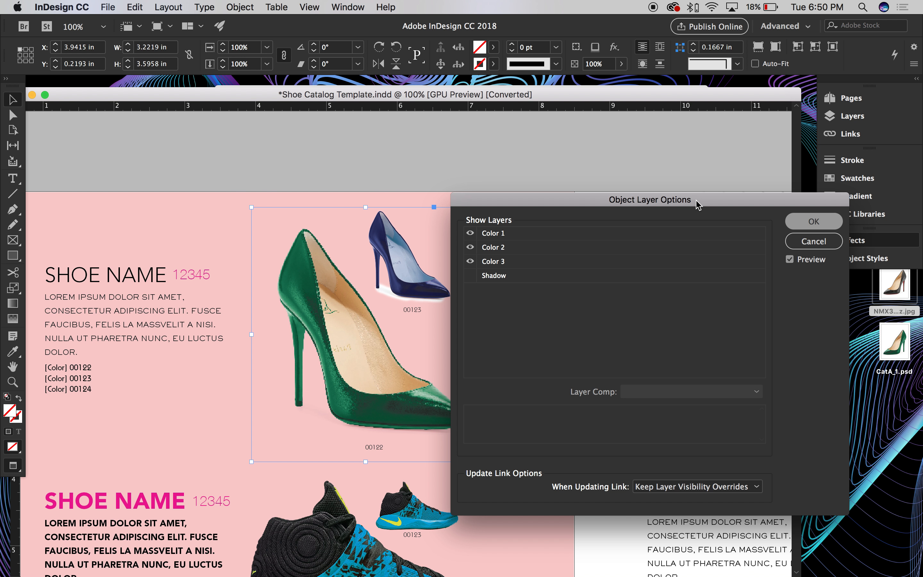
{"action": "left_click", "coordinate": [376, 196]}
Step: Hide the Shadow layer in the object layer options of the blue shoe above caption 00123
{"action": "left_click", "coordinate": [385, 221]}
{"action": "left_click", "coordinate": [233, 7]}
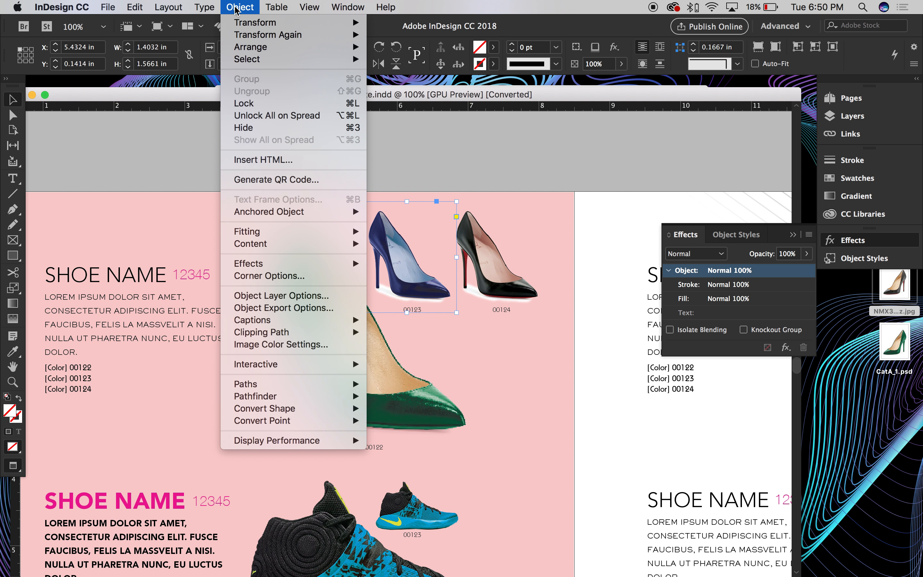
{"action": "left_click", "coordinate": [282, 295]}
{"action": "left_click", "coordinate": [469, 275]}
{"action": "left_click", "coordinate": [804, 222]}
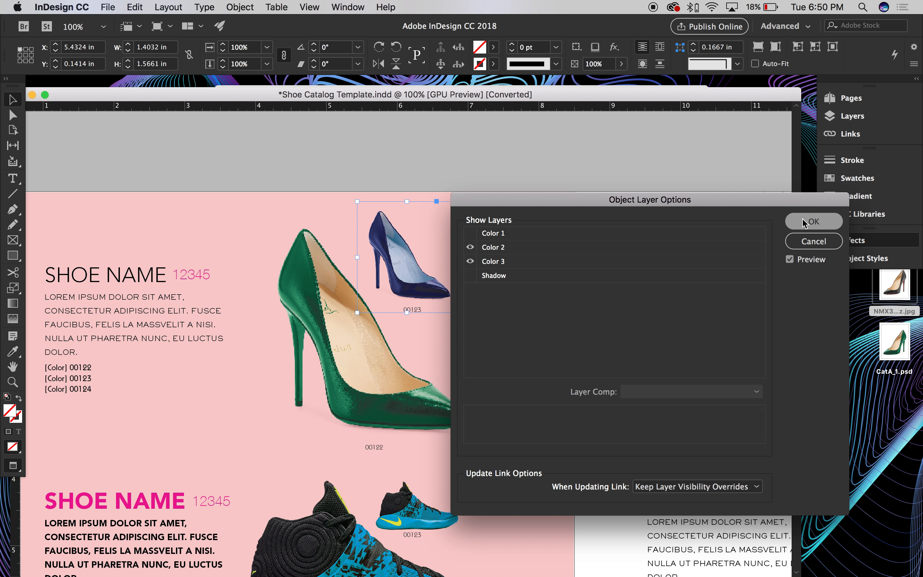
{"action": "left_click", "coordinate": [597, 162]}
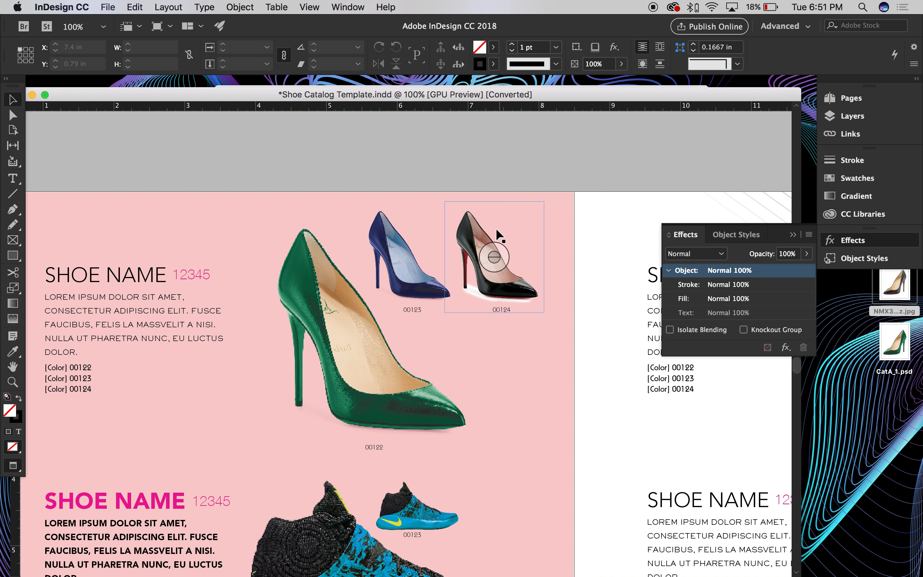
Step: Hide the Shadow layer in the object layer options of the black shoe above caption 00124
{"action": "left_click", "coordinate": [480, 210]}
{"action": "left_click", "coordinate": [240, 7]}
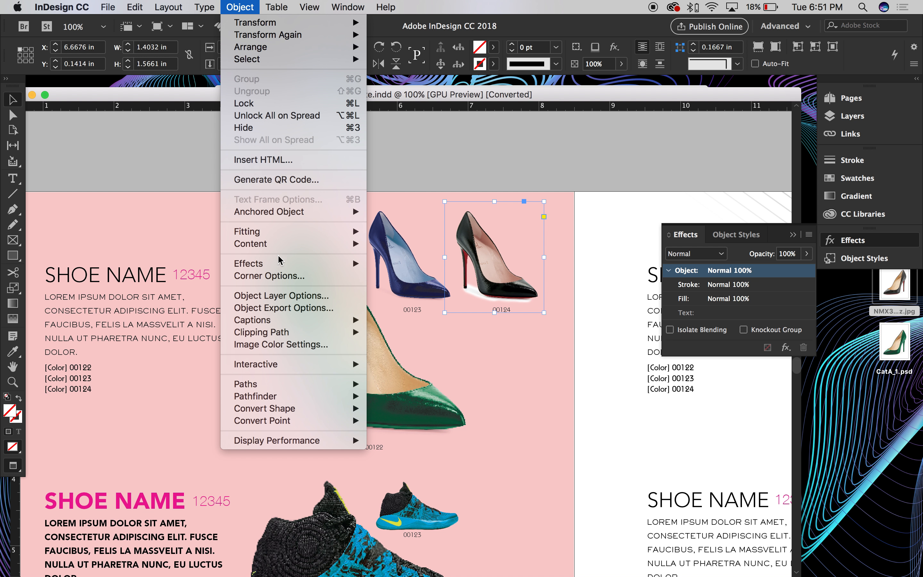
{"action": "mouse_move", "coordinate": [279, 266]}
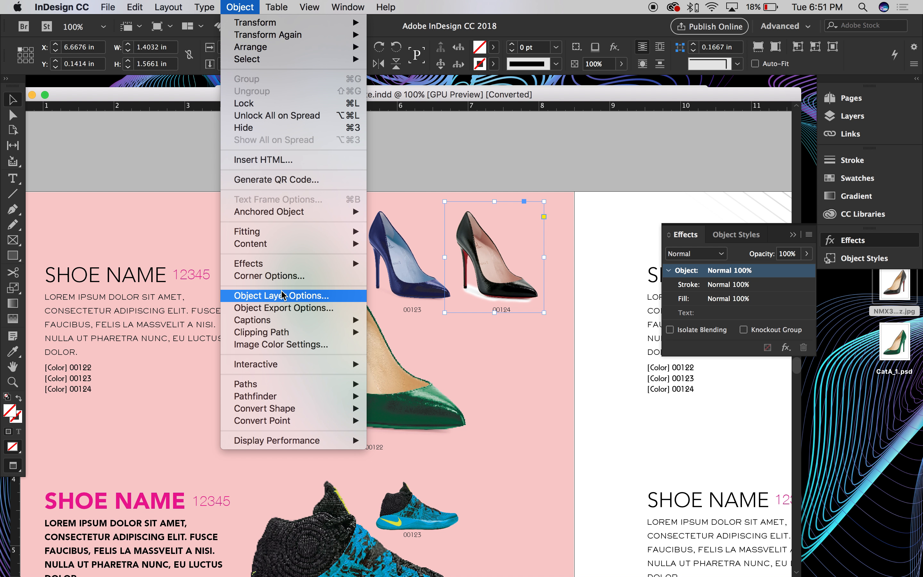
{"action": "left_click", "coordinate": [320, 295]}
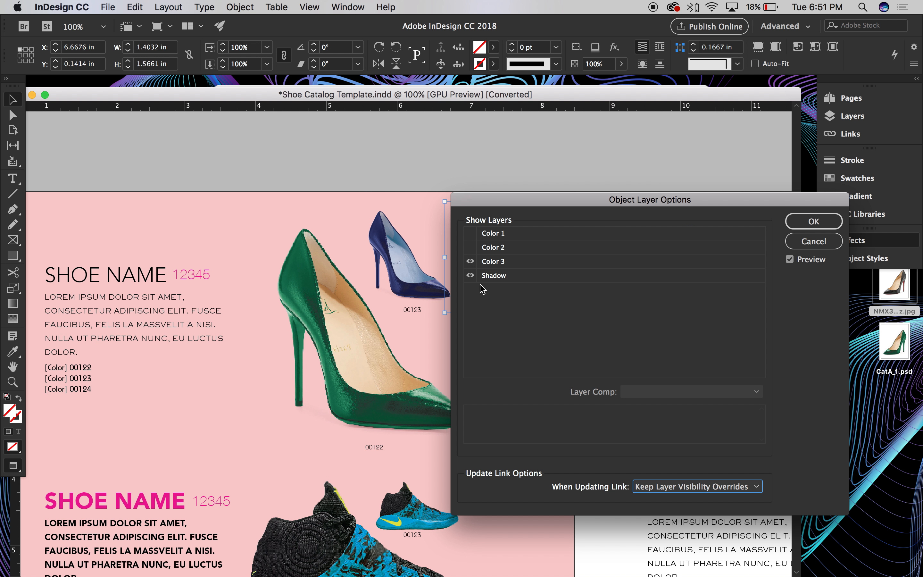
{"action": "left_click", "coordinate": [813, 221]}
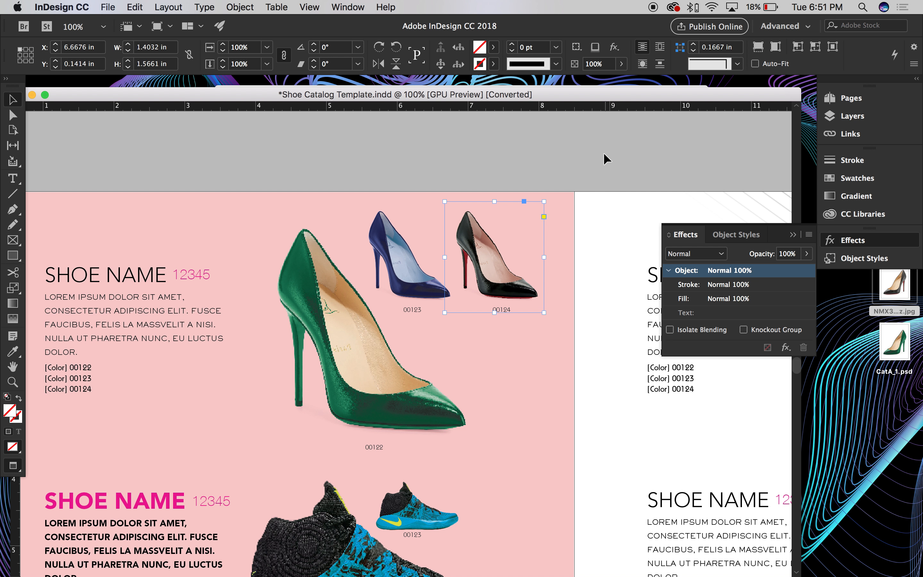
{"action": "left_click", "coordinate": [603, 153]}
Step: Unlock all objects on the spread, then lock only the pink background rectangle again
{"action": "scroll", "coordinate": [603, 153], "scroll_direction": "up", "scroll_amount": 4}
{"action": "left_click", "coordinate": [227, 3]}
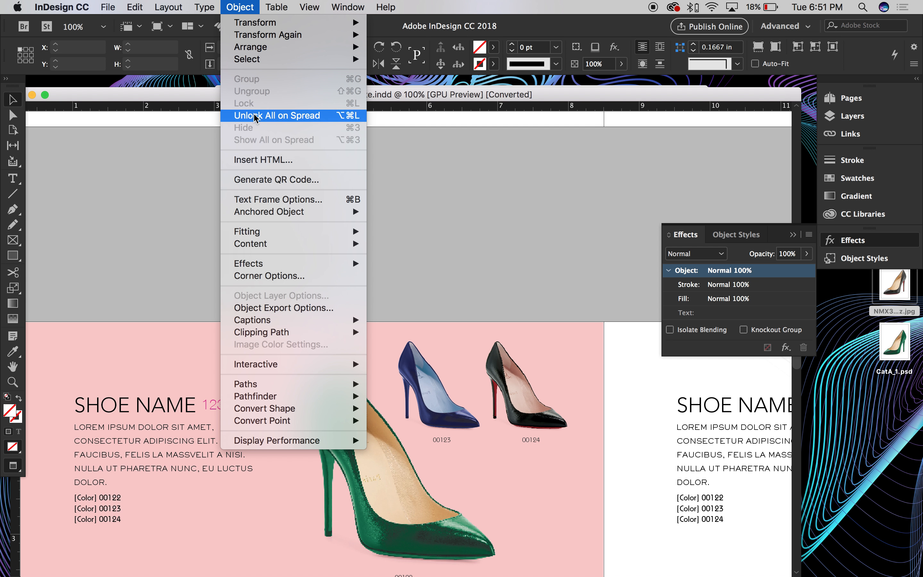
{"action": "left_click", "coordinate": [245, 115]}
{"action": "left_click_drag", "start_coordinate": [582, 284], "coordinate": [572, 169]}
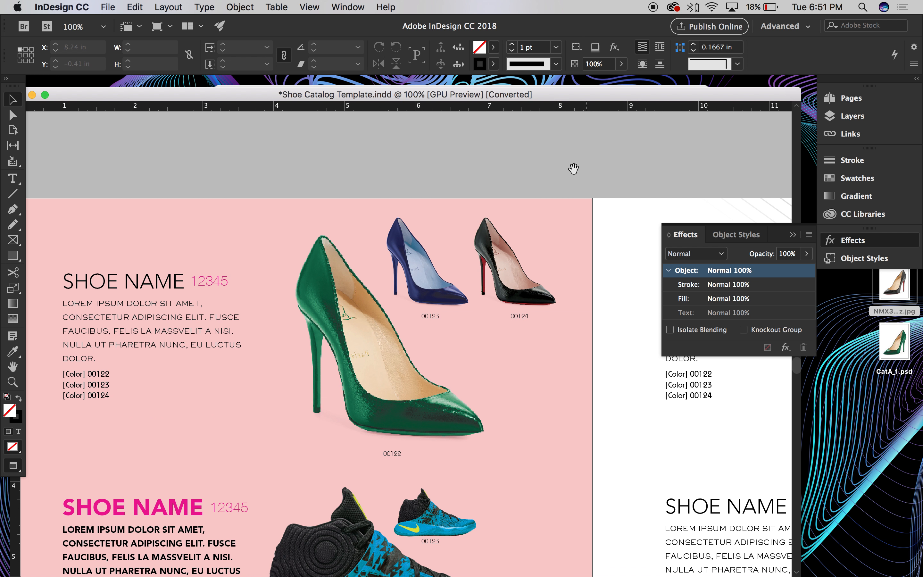
{"action": "left_click", "coordinate": [576, 216]}
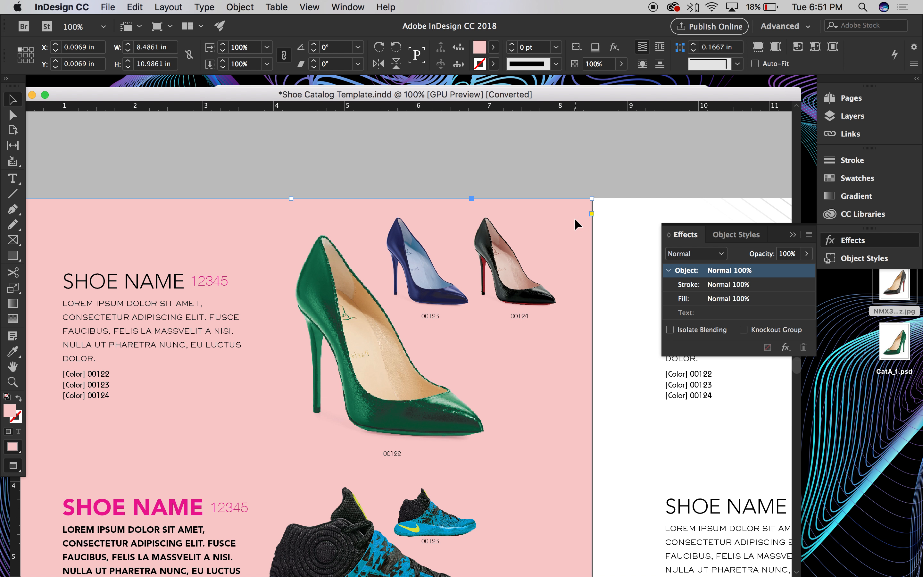
{"action": "key", "text": "super+l"}
Step: Examine the catalog spread with the finished shoe variations at 50% zoom
{"action": "key", "text": "super+minus"}
{"action": "key", "text": "super+minus"}
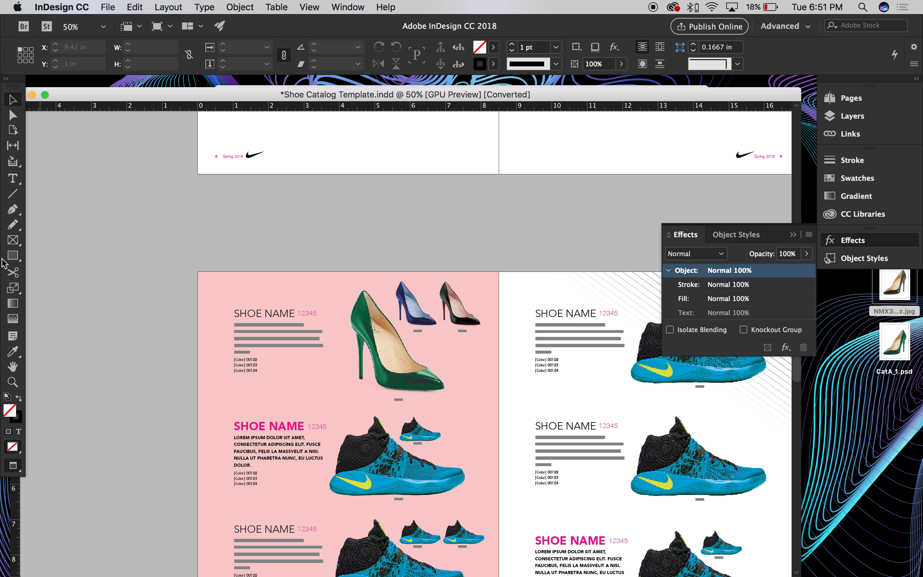
{"action": "scroll", "coordinate": [223, 208], "scroll_direction": "down", "scroll_amount": 3}
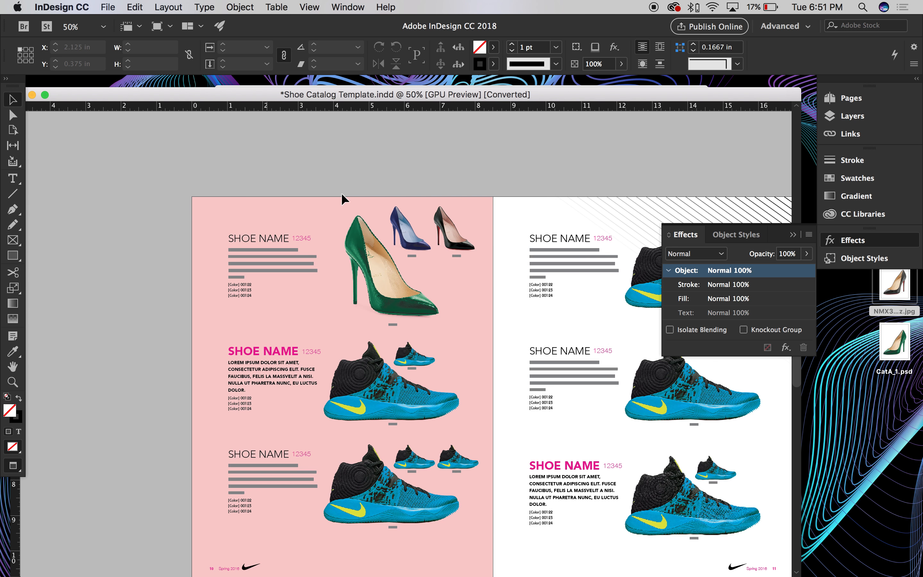
Step: Examine the pink catalog page's text blocks, shoe images and captions at 75% zoom
{"action": "key", "text": "super+equal"}
{"action": "scroll", "coordinate": [349, 252], "scroll_direction": "right", "scroll_amount": 2}
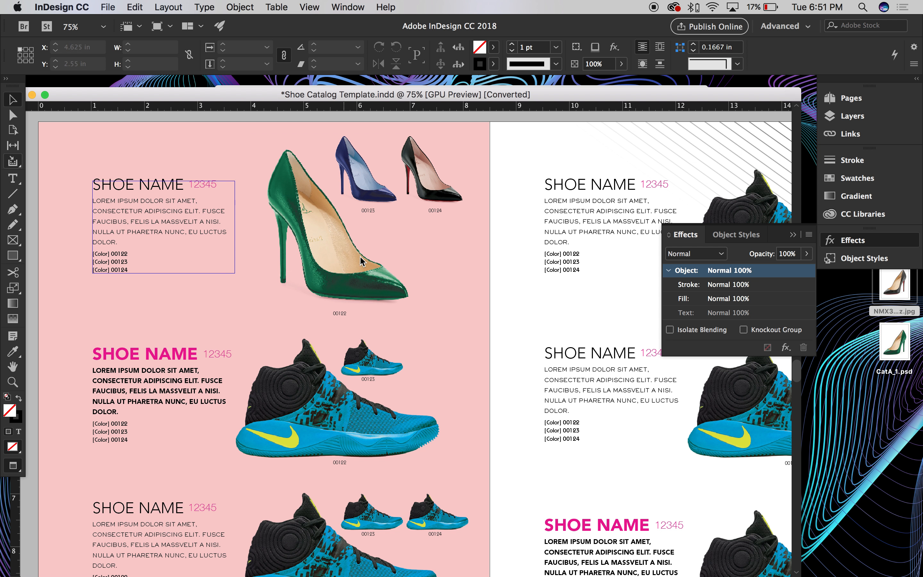
{"action": "scroll", "coordinate": [146, 375], "scroll_direction": "left", "scroll_amount": 2}
{"action": "scroll", "coordinate": [146, 375], "scroll_direction": "down", "scroll_amount": 1}
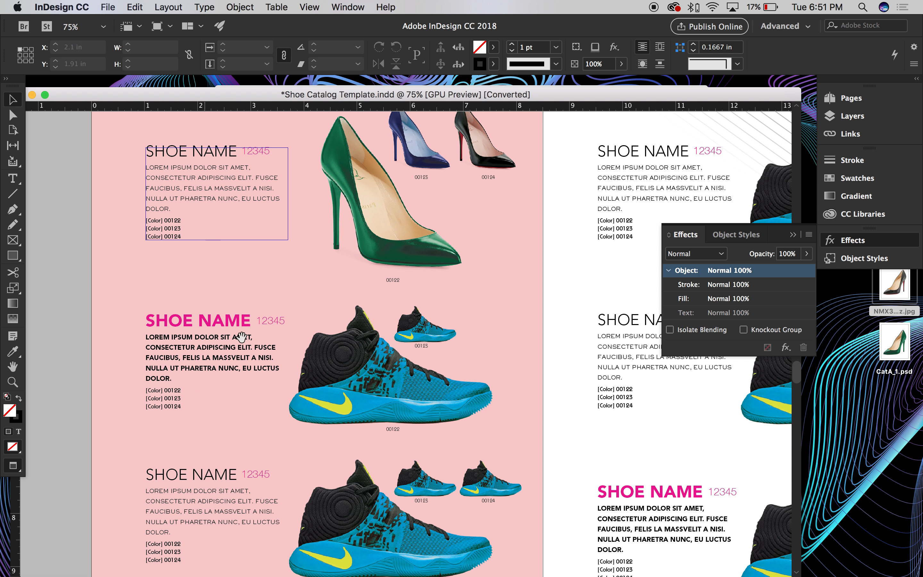
{"action": "scroll", "coordinate": [297, 273], "scroll_direction": "down", "scroll_amount": 5}
{"action": "scroll", "coordinate": [297, 273], "scroll_direction": "left", "scroll_amount": 2}
{"action": "scroll", "coordinate": [297, 273], "scroll_direction": "right", "scroll_amount": 2}
{"action": "scroll", "coordinate": [305, 229], "scroll_direction": "up", "scroll_amount": 4}
{"action": "scroll", "coordinate": [315, 160], "scroll_direction": "down", "scroll_amount": 3}
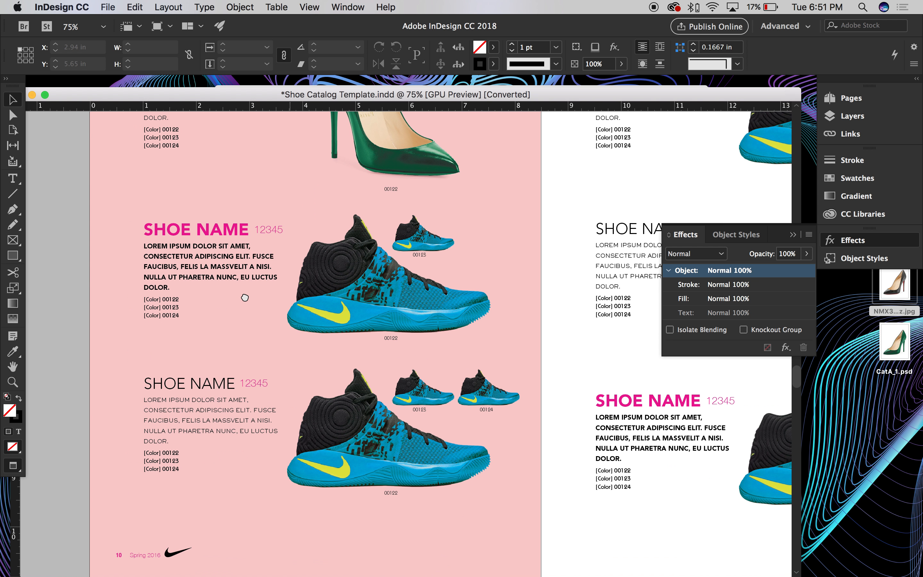
{"action": "scroll", "coordinate": [315, 160], "scroll_direction": "up", "scroll_amount": 4}
{"action": "scroll", "coordinate": [315, 161], "scroll_direction": "right", "scroll_amount": 2}
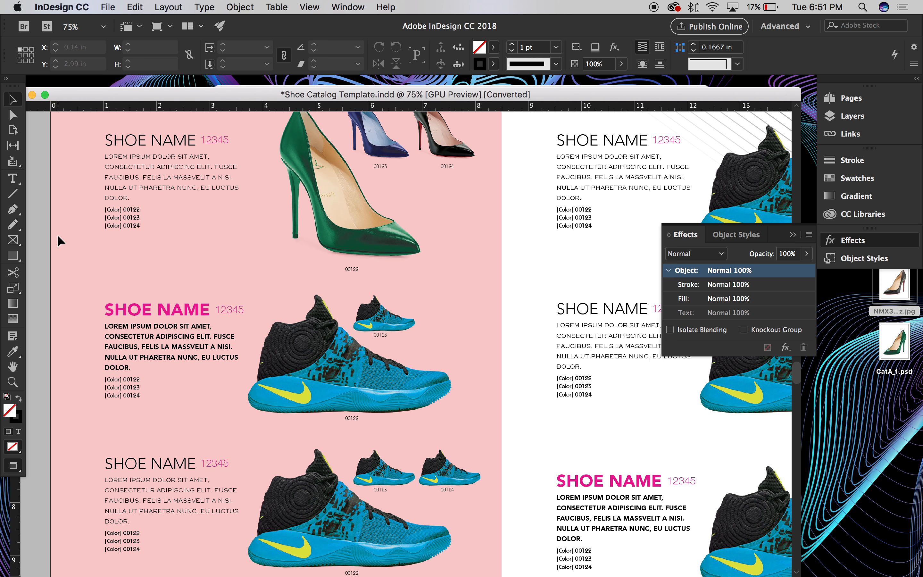
Step: Display the document's page thumbnails with a taller master pages area and browse the thumbnails of the catalog spreads
{"action": "left_click", "coordinate": [843, 100]}
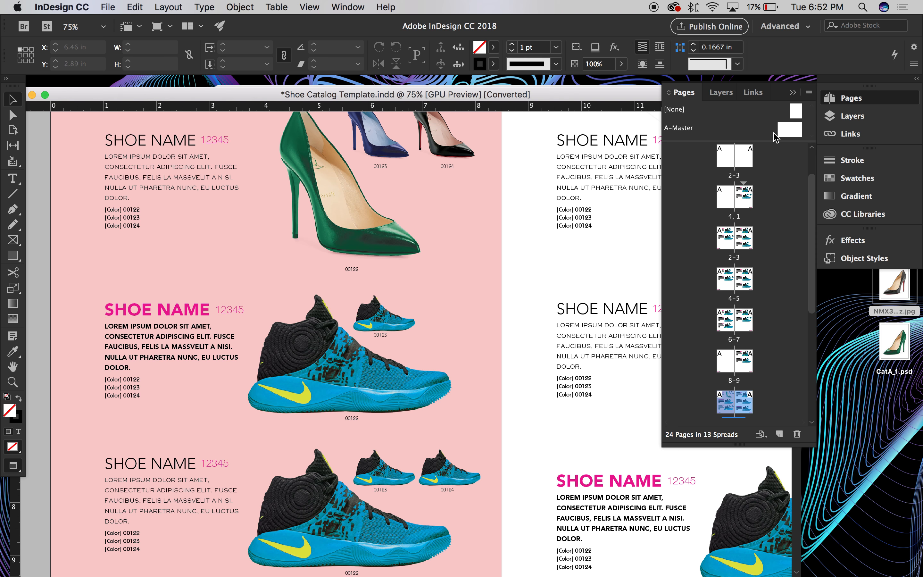
{"action": "left_click_drag", "start_coordinate": [764, 144], "coordinate": [758, 224]}
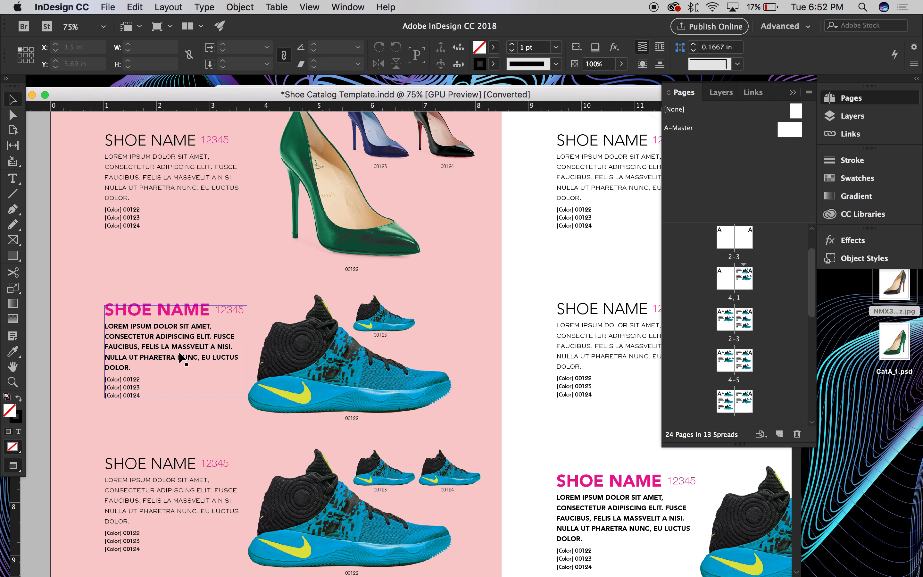
{"action": "scroll", "coordinate": [228, 419], "scroll_direction": "down", "scroll_amount": 5}
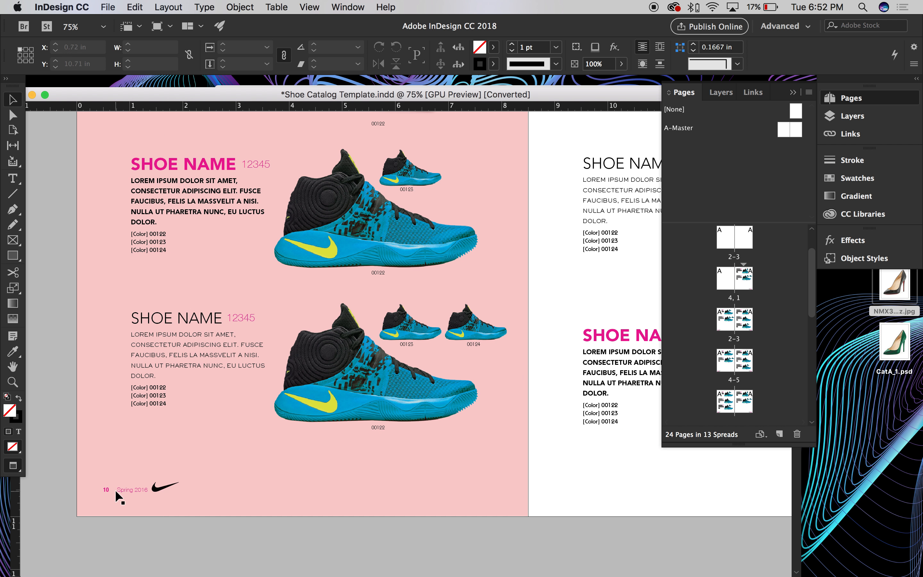
{"action": "scroll", "coordinate": [261, 439], "scroll_direction": "down", "scroll_amount": 10}
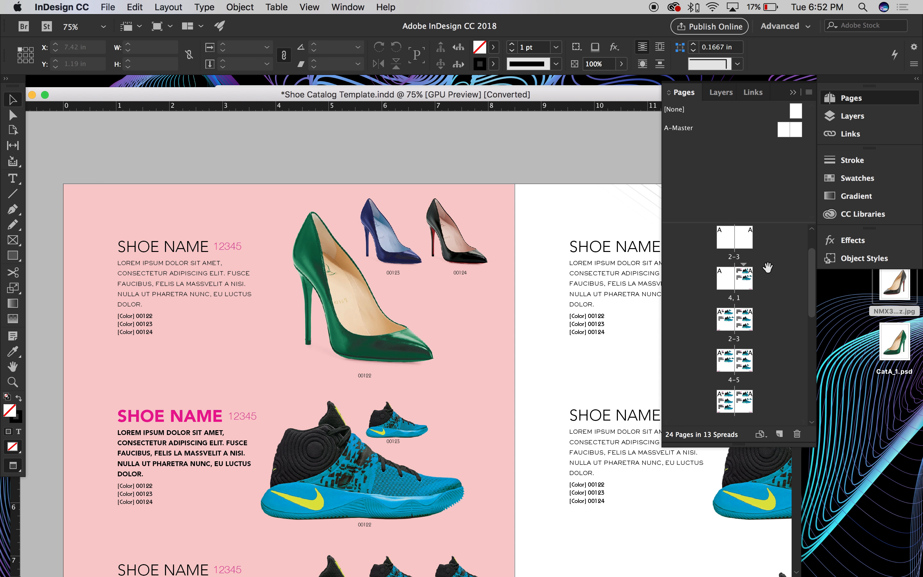
{"action": "left_click_drag", "start_coordinate": [814, 299], "coordinate": [815, 318]}
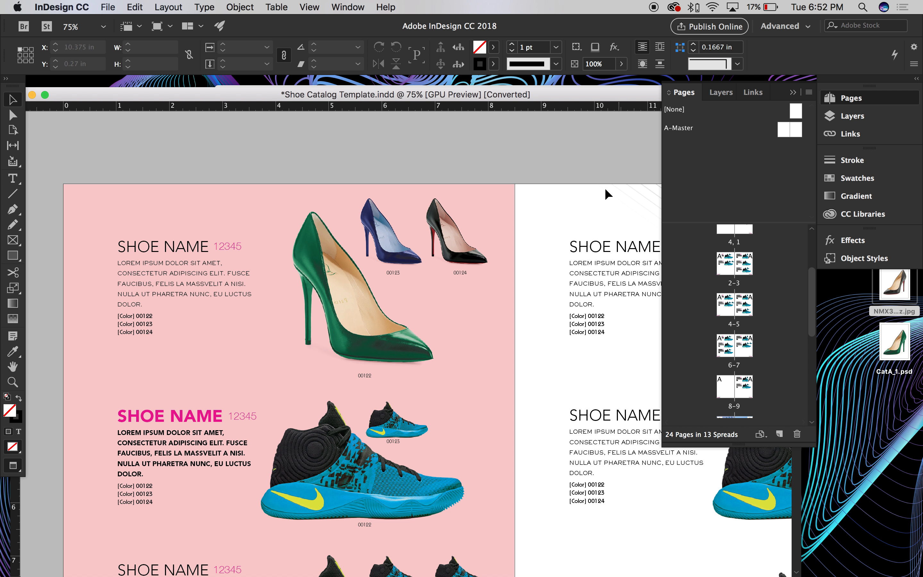
Step: Inspect the blue shoe above caption 00123 and its shadow at about 344% zoom
{"action": "key", "text": "super+minus"}
{"action": "left_click_drag", "start_coordinate": [609, 228], "coordinate": [443, 147]}
{"action": "left_click_drag", "start_coordinate": [278, 286], "coordinate": [381, 337]}
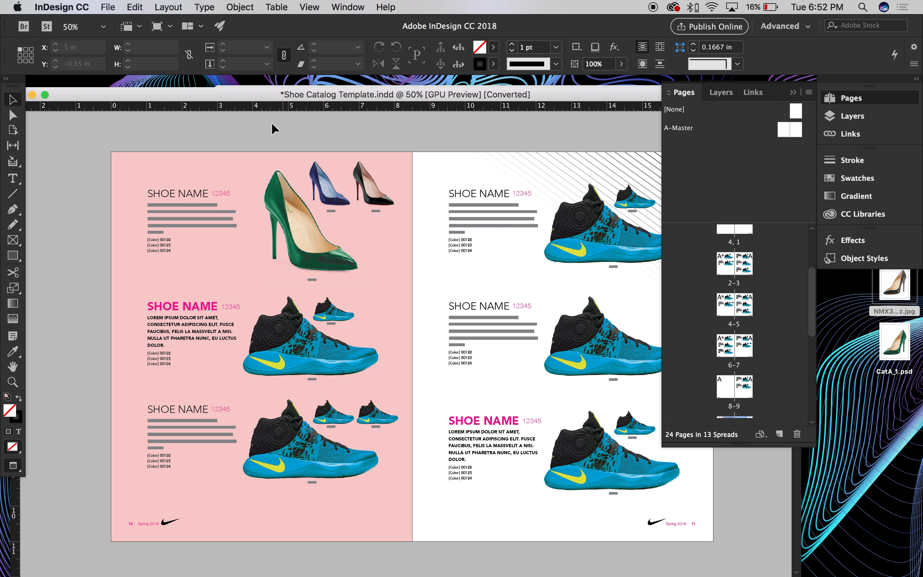
{"action": "key", "text": "super+equal"}
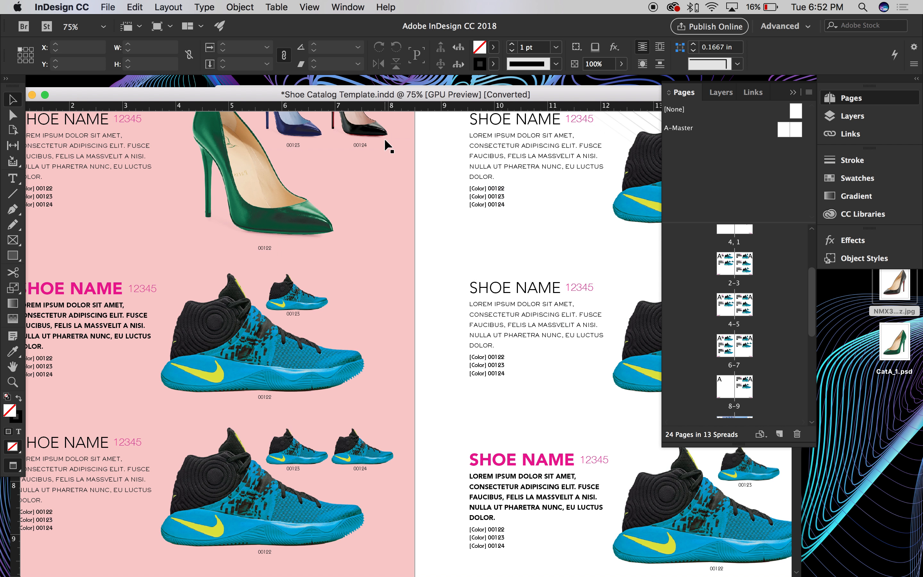
{"action": "key", "text": "super+equal"}
{"action": "scroll", "coordinate": [610, 434], "scroll_direction": "up", "scroll_amount": 2}
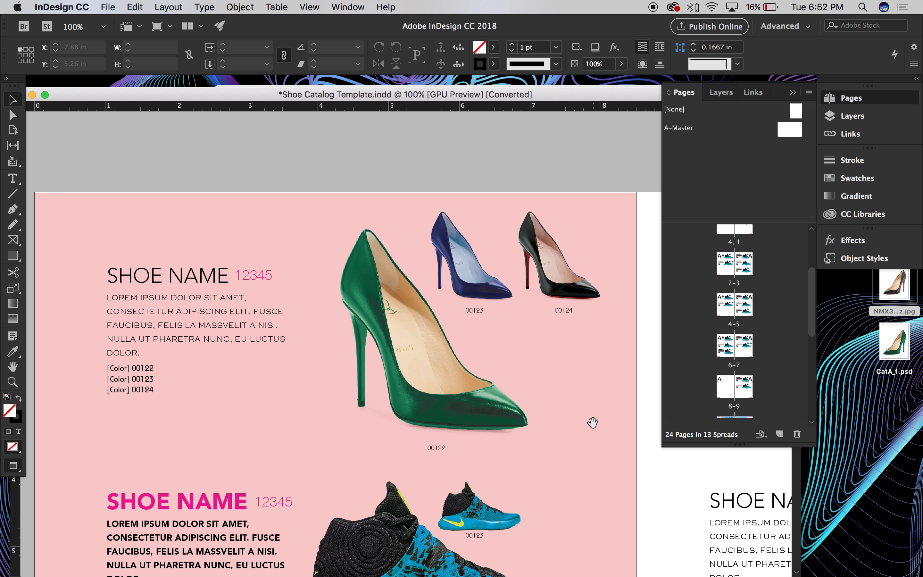
{"action": "left_click_drag", "start_coordinate": [427, 228], "coordinate": [622, 402]}
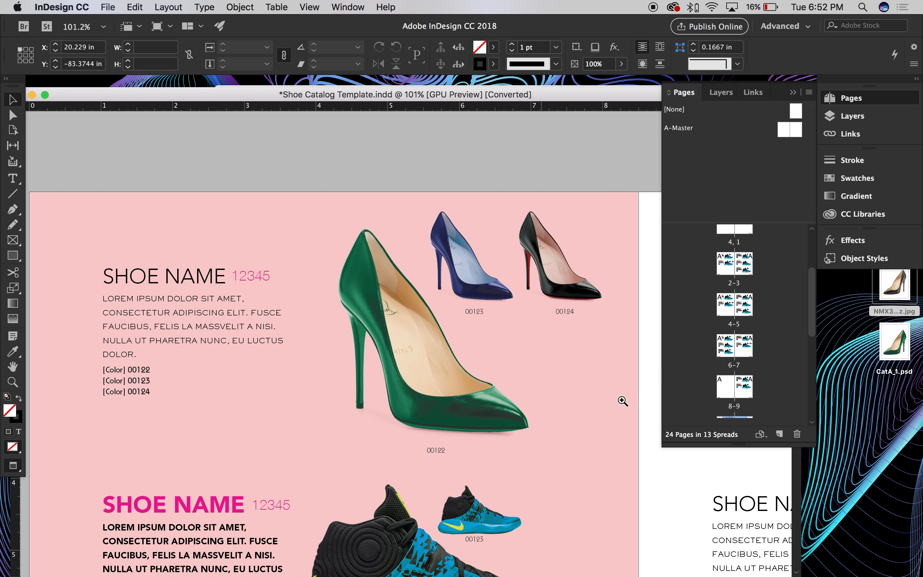
{"action": "left_click_drag", "start_coordinate": [612, 561], "coordinate": [417, 475]}
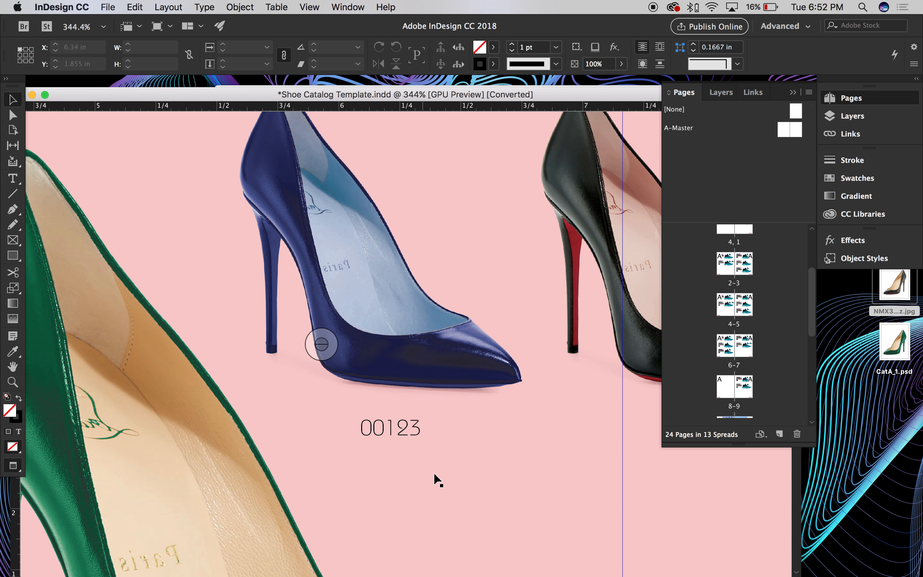
Step: Compare the green, blue and black shoe variations on the pink page and view the whole spread at 50% zoom
{"action": "key", "text": "super+minus"}
{"action": "key", "text": "super+minus"}
{"action": "key", "text": "super+minus"}
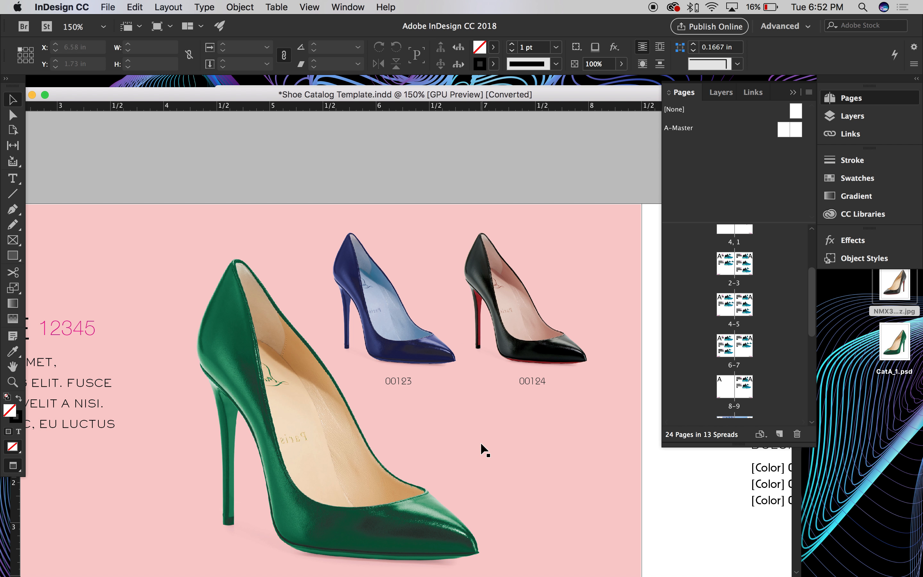
{"action": "key", "text": "super+minus"}
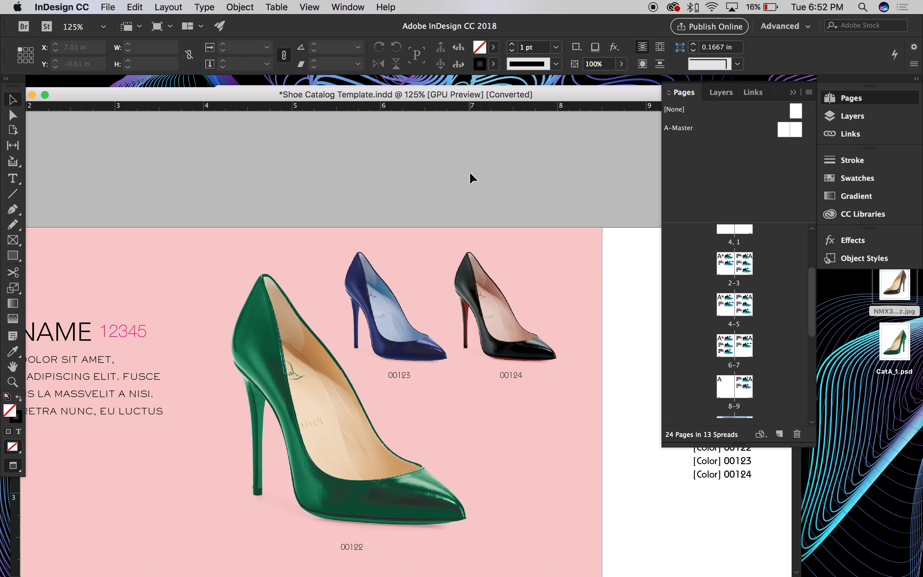
{"action": "key", "text": "super+minus"}
{"action": "scroll", "coordinate": [496, 164], "scroll_direction": "left", "scroll_amount": 3}
{"action": "scroll", "coordinate": [553, 148], "scroll_direction": "down", "scroll_amount": 2}
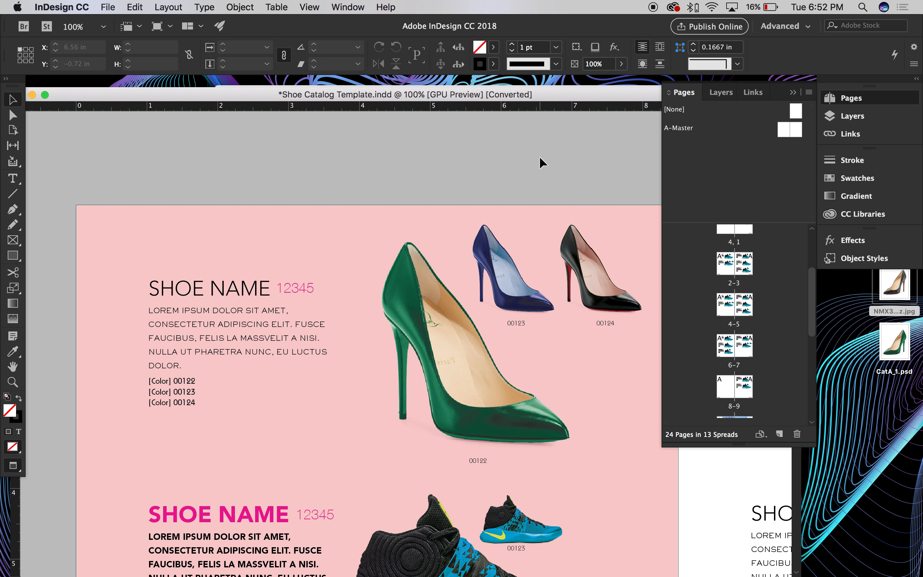
{"action": "key", "text": "super+minus"}
{"action": "key", "text": "super+minus"}
{"action": "left_click_drag", "start_coordinate": [563, 237], "coordinate": [499, 151]}
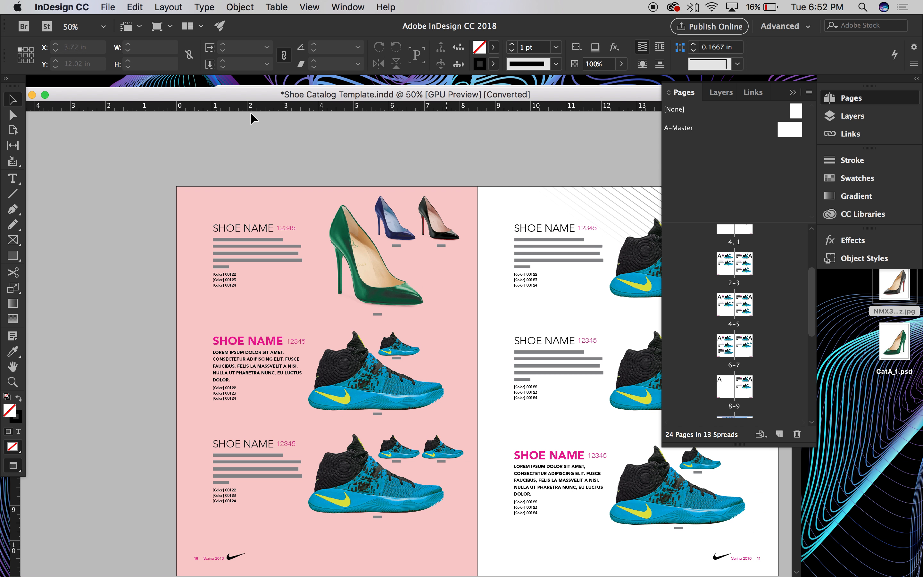
Step: Save the document to the Desktop under the new name Shoe Catalog Template Spreads
{"action": "left_click", "coordinate": [111, 7]}
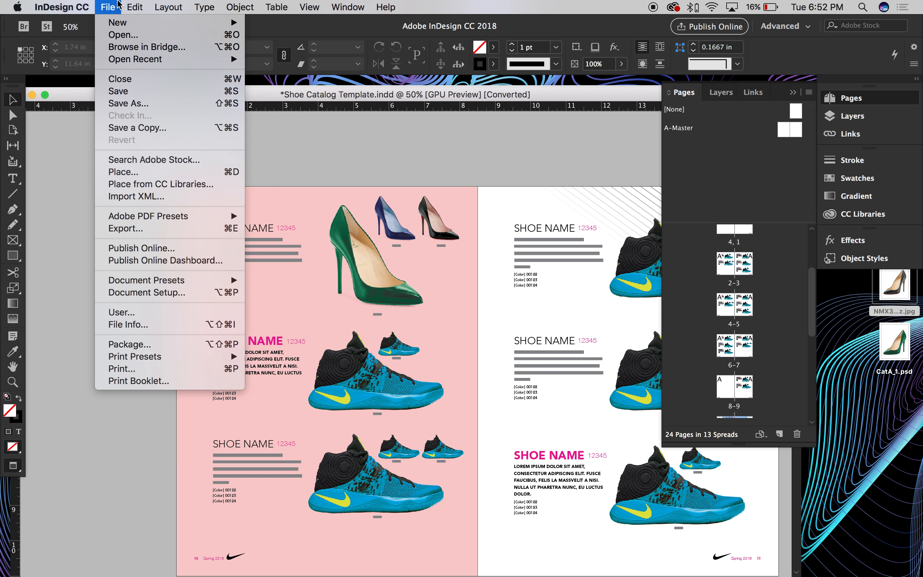
{"action": "left_click", "coordinate": [435, 171]}
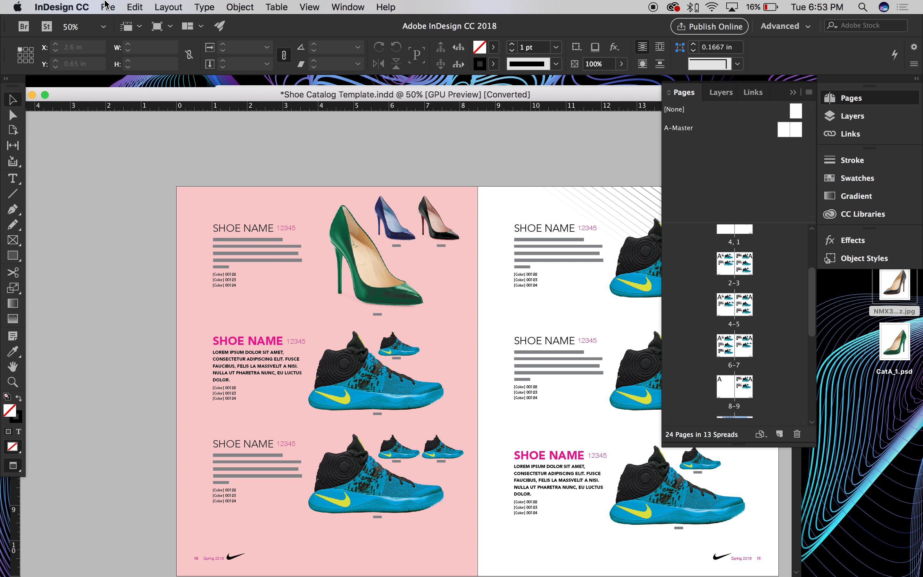
{"action": "left_click", "coordinate": [108, 6]}
{"action": "left_click", "coordinate": [508, 164]}
{"action": "left_click", "coordinate": [107, 7]}
{"action": "left_click", "coordinate": [148, 101]}
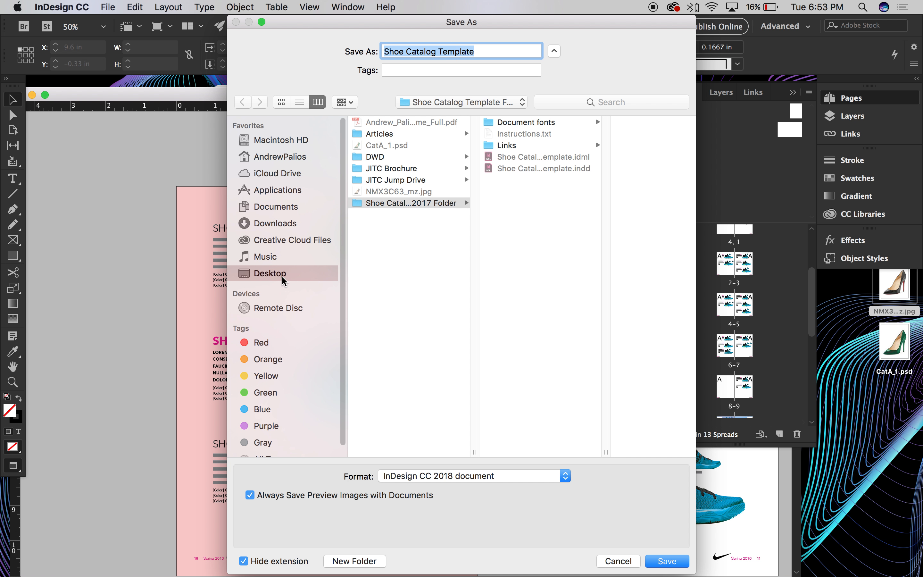
{"action": "left_click", "coordinate": [283, 278]}
{"action": "left_click", "coordinate": [488, 48]}
{"action": "type", "text": "Spreads"}
{"action": "key", "text": "Return"}
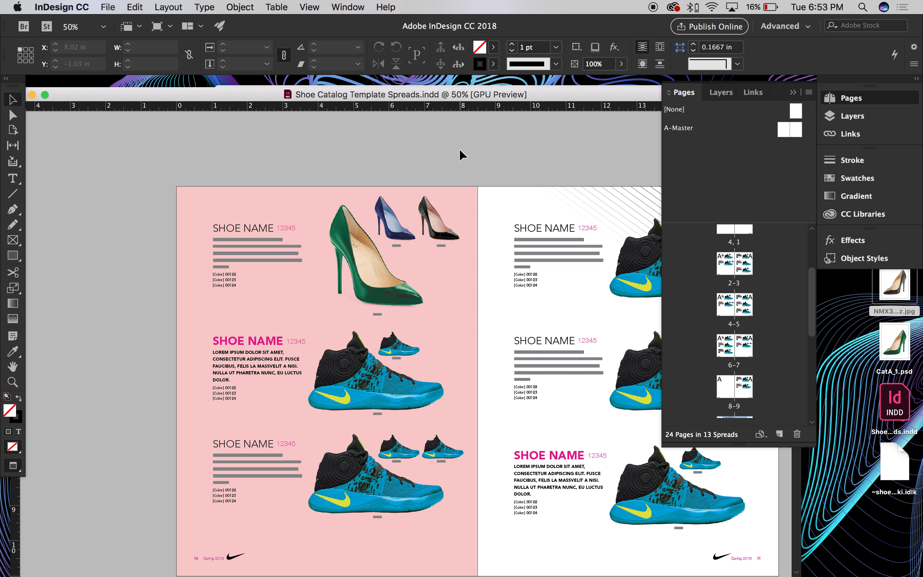
{"action": "left_click_drag", "start_coordinate": [475, 96], "coordinate": [463, 112]}
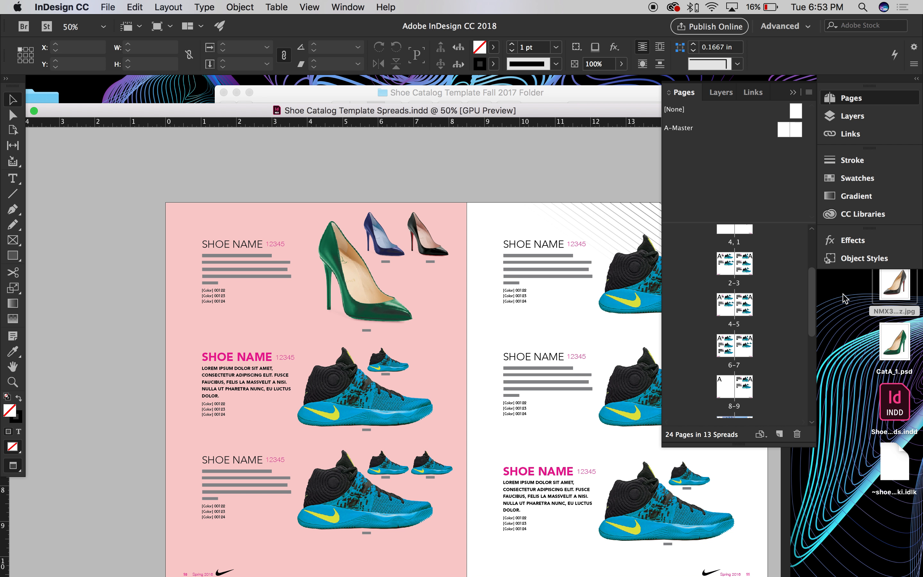
Step: Delete all pages from the document's first page through the 6–7 spread, and undo the deletion
{"action": "scroll", "coordinate": [805, 316], "scroll_direction": "down", "scroll_amount": 3}
{"action": "scroll", "coordinate": [805, 316], "scroll_direction": "down", "scroll_amount": 2}
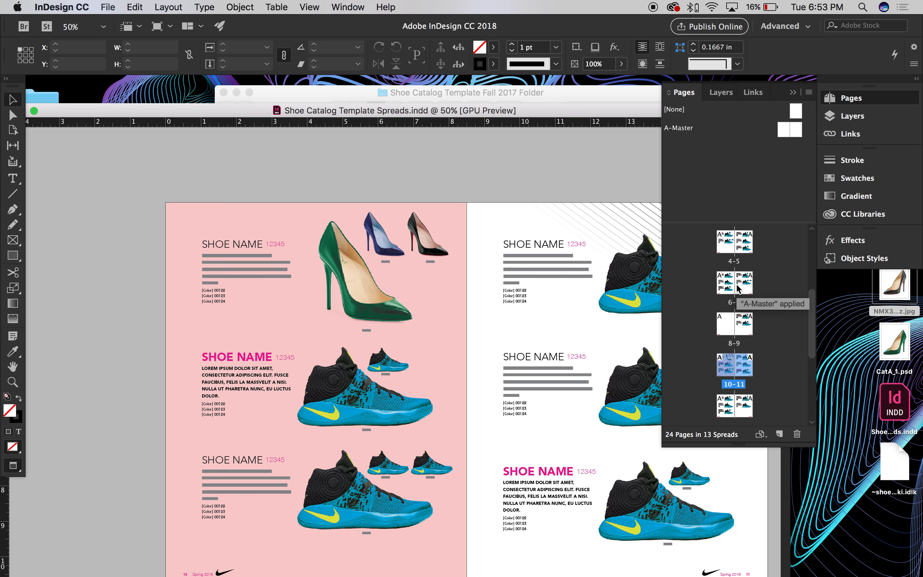
{"action": "left_click", "coordinate": [738, 289]}
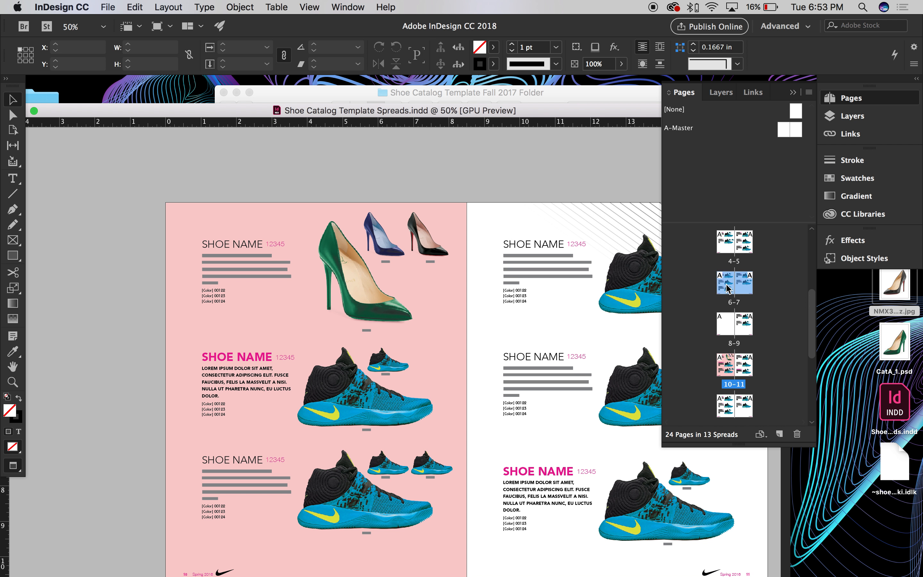
{"action": "left_click_drag", "start_coordinate": [810, 345], "coordinate": [816, 245]}
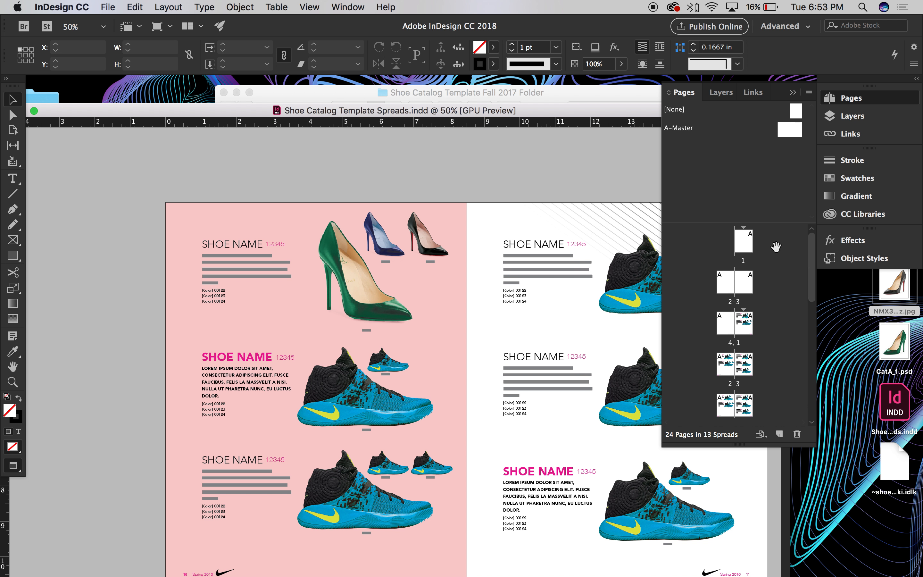
{"action": "left_click", "coordinate": [749, 242], "text": "shift"}
{"action": "left_click", "coordinate": [796, 434]}
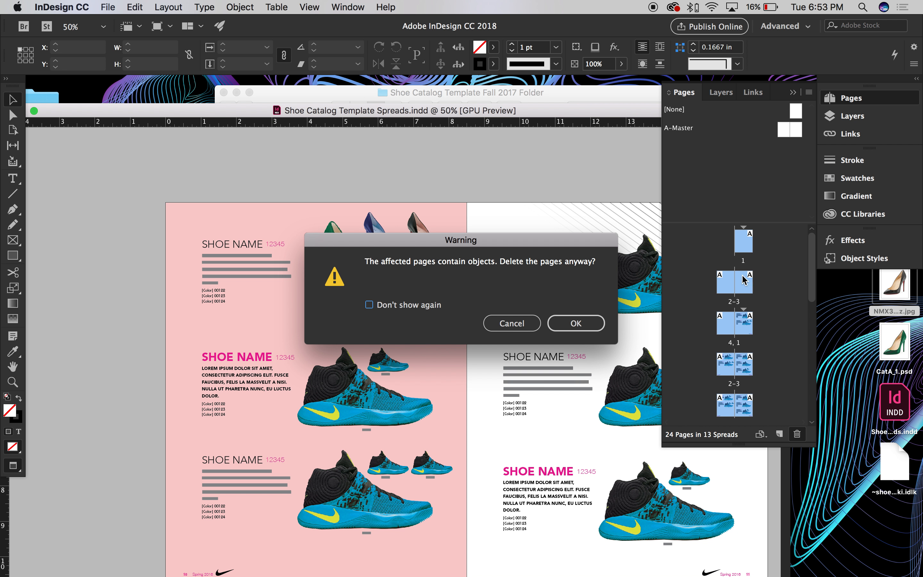
{"action": "key", "text": "Return"}
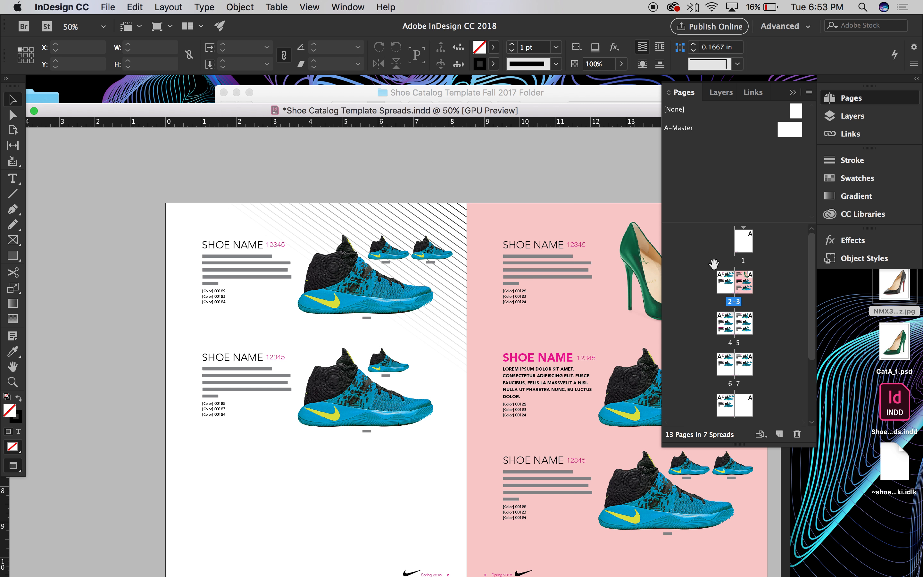
{"action": "key", "text": "super+z"}
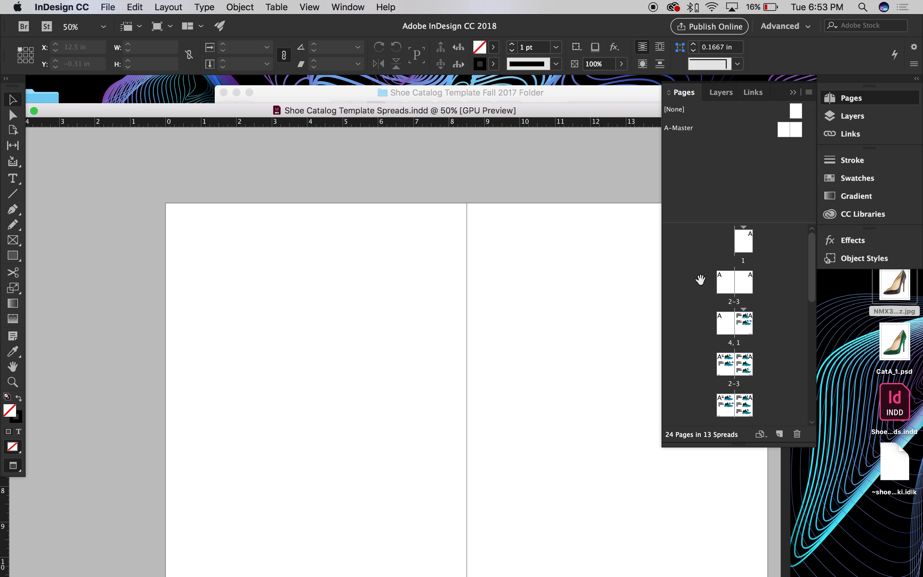
Step: Browse the page thumbnails and go to page 6 of the 6–7 spread
{"action": "left_click", "coordinate": [728, 287]}
{"action": "left_click_drag", "start_coordinate": [813, 262], "coordinate": [811, 304]}
{"action": "left_click", "coordinate": [744, 335], "text": "shift"}
{"action": "left_click", "coordinate": [766, 283]}
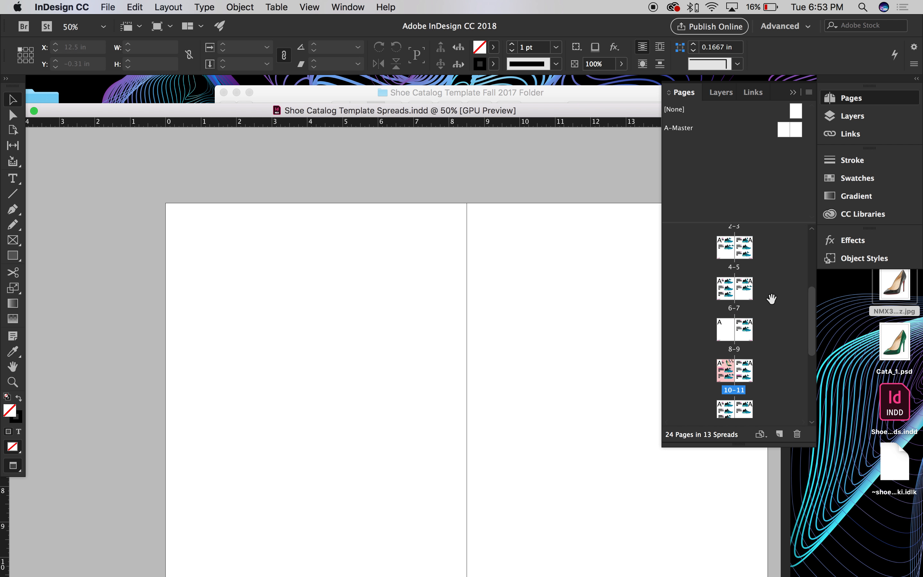
{"action": "left_click", "coordinate": [745, 297]}
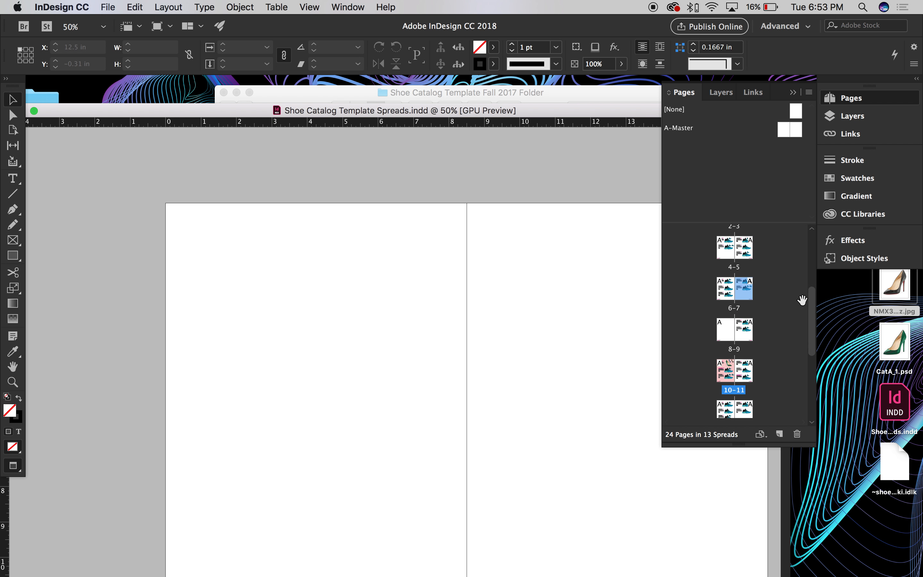
{"action": "scroll", "coordinate": [808, 289], "scroll_direction": "down", "scroll_amount": 3}
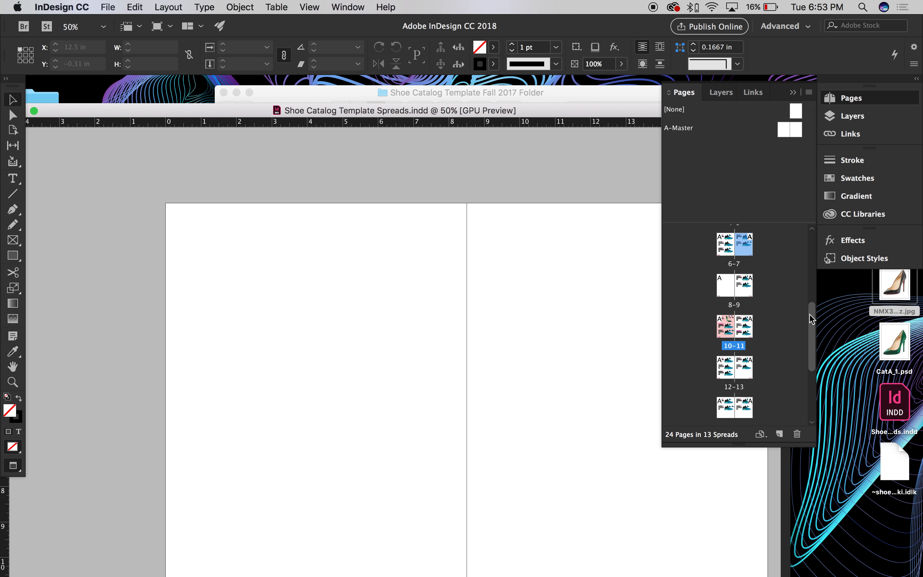
{"action": "left_click_drag", "start_coordinate": [810, 317], "coordinate": [821, 192]}
{"action": "left_click_drag", "start_coordinate": [811, 263], "coordinate": [809, 323]}
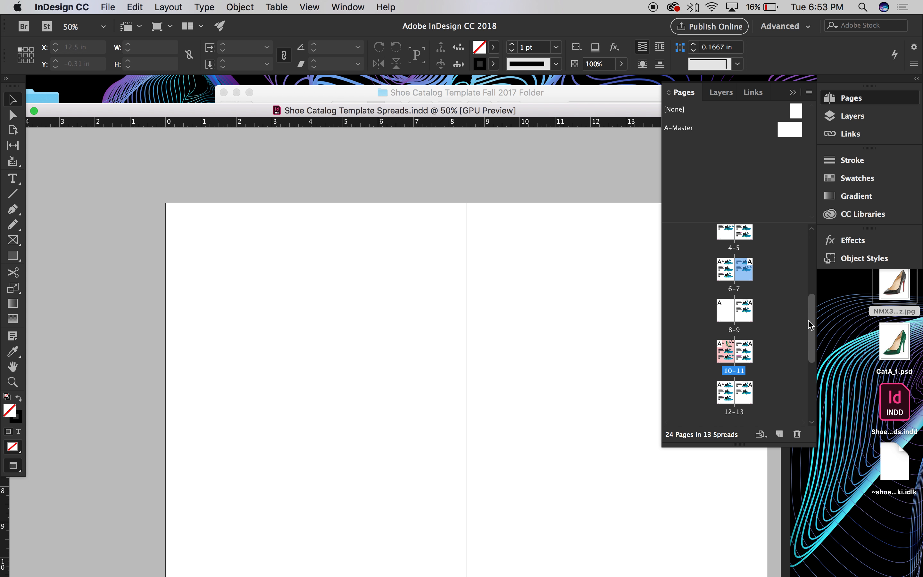
{"action": "double_click", "coordinate": [726, 274]}
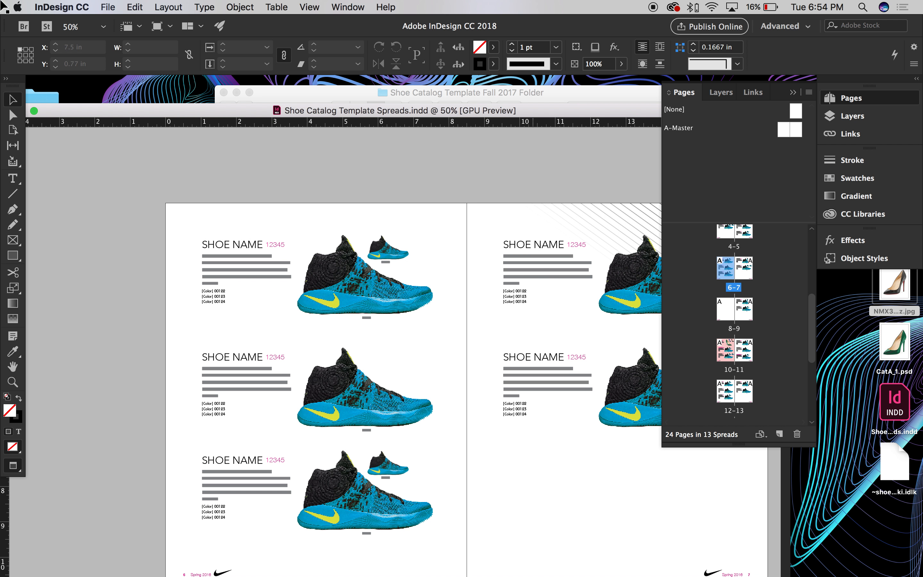
Step: Go to the 10–11 spread and view its pink page beside the facing page
{"action": "left_click", "coordinate": [42, 7]}
{"action": "mouse_move", "coordinate": [108, 7]}
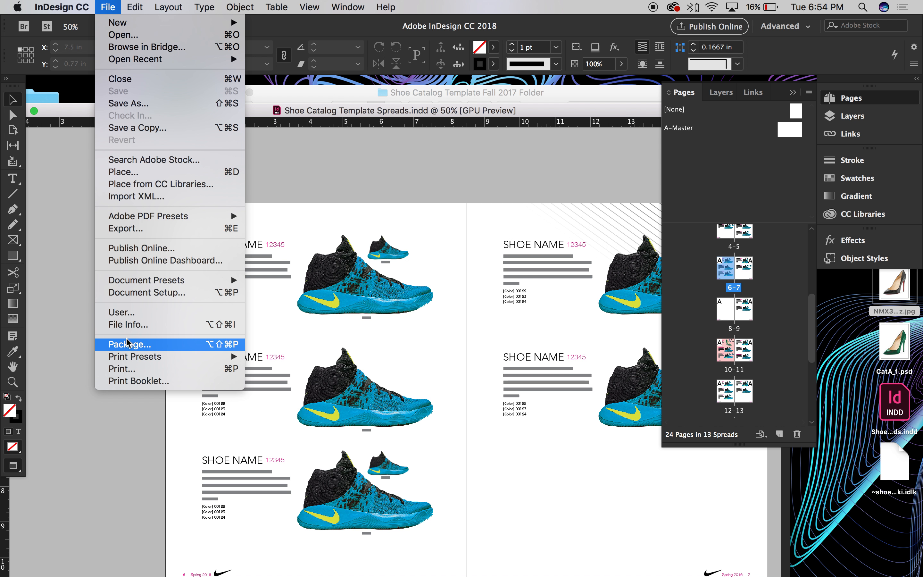
{"action": "key", "text": "Escape"}
{"action": "double_click", "coordinate": [726, 350]}
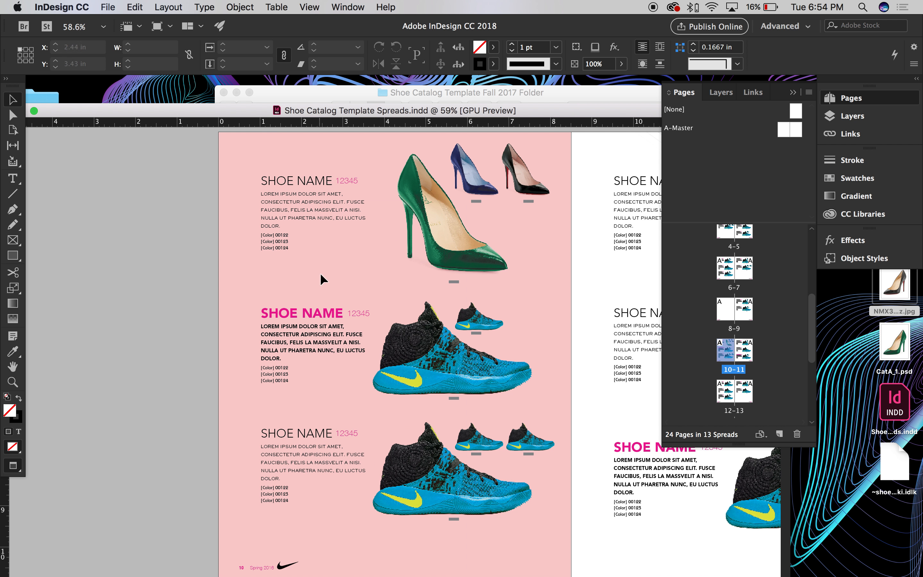
{"action": "scroll", "coordinate": [320, 278], "scroll_direction": "right", "scroll_amount": 5}
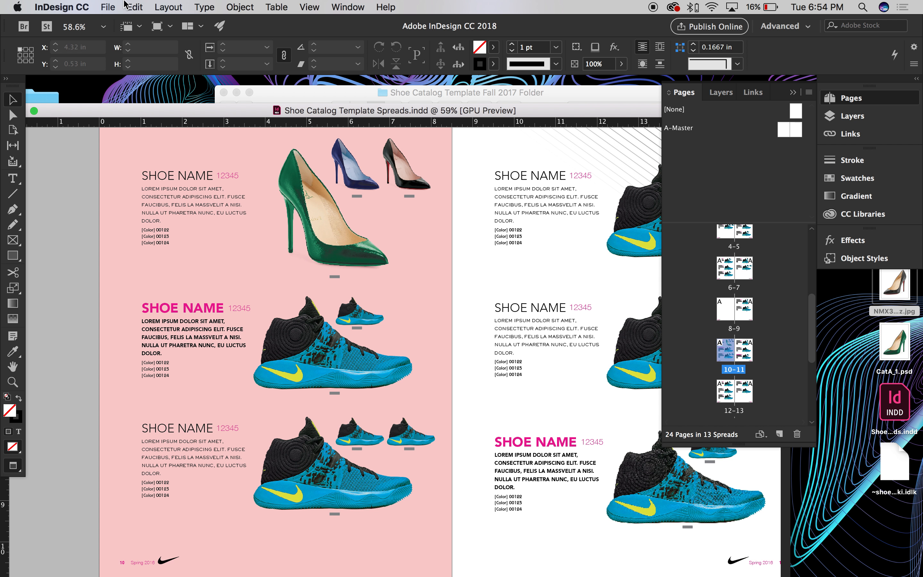
Step: Start packaging the document and review the list of its links and images
{"action": "left_click", "coordinate": [108, 7]}
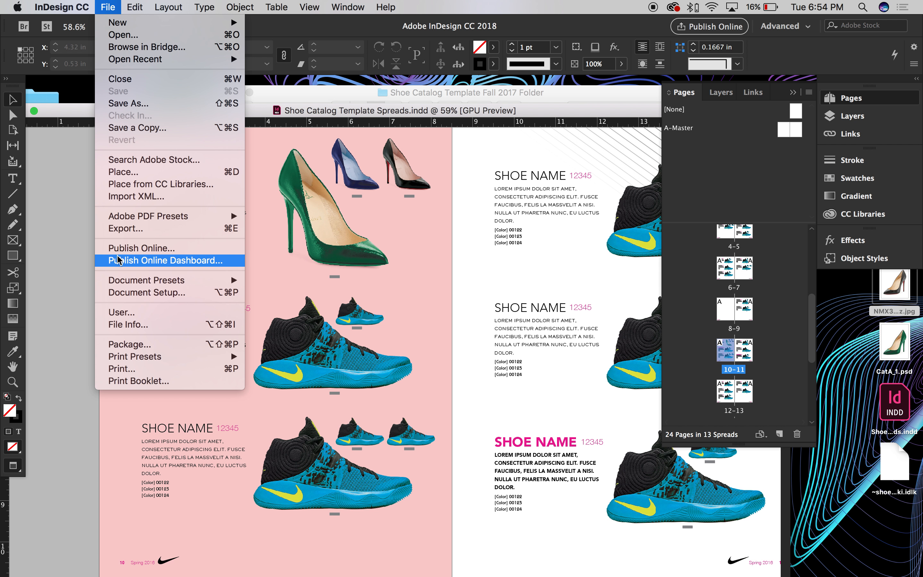
{"action": "left_click", "coordinate": [130, 344]}
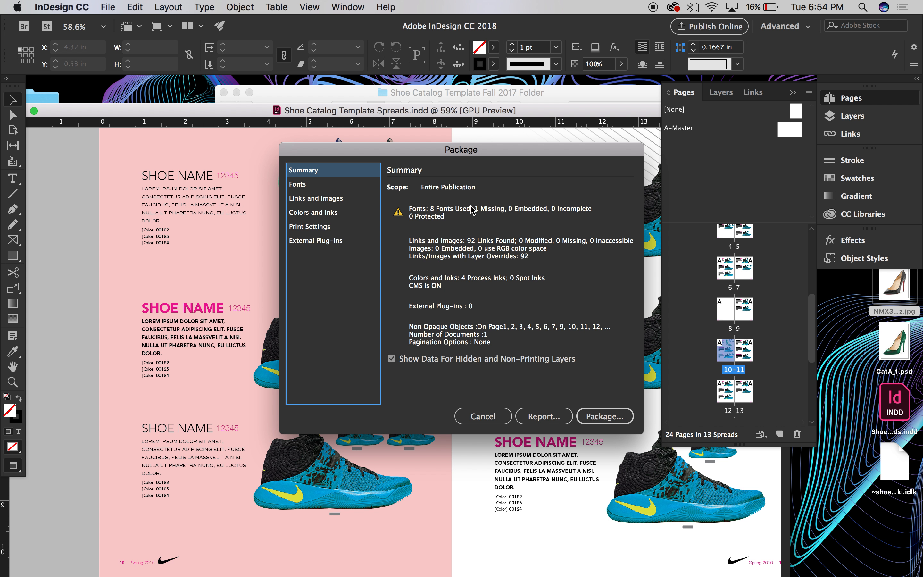
{"action": "left_click", "coordinate": [337, 200]}
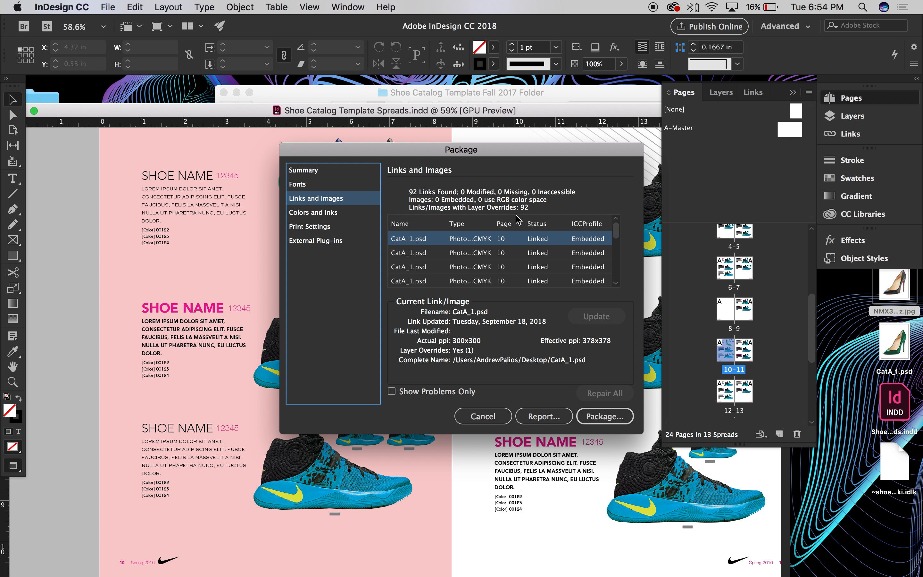
{"action": "left_click_drag", "start_coordinate": [616, 234], "coordinate": [614, 260]}
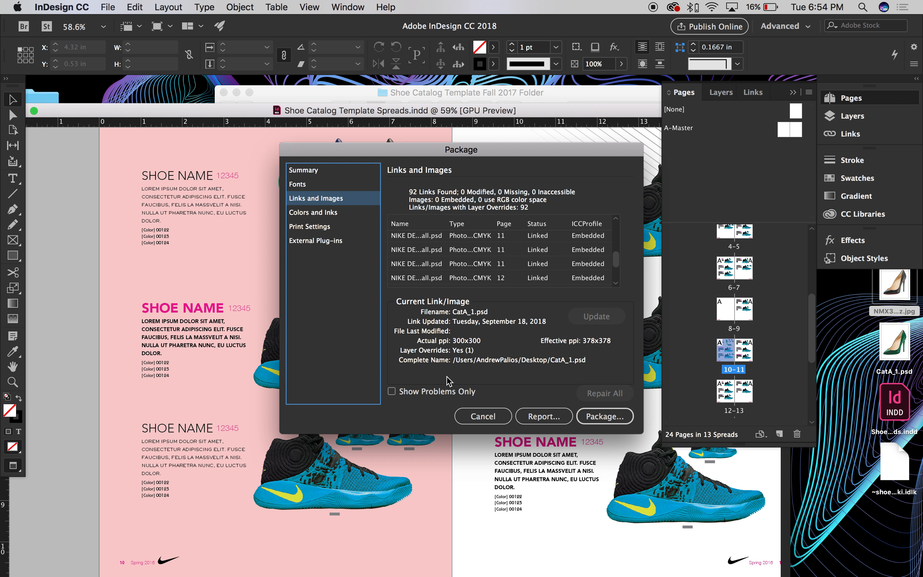
Step: Package the document to the Desktop in a folder named Final Spreads Folder, accepting the font copying restrictions
{"action": "left_click", "coordinate": [591, 416]}
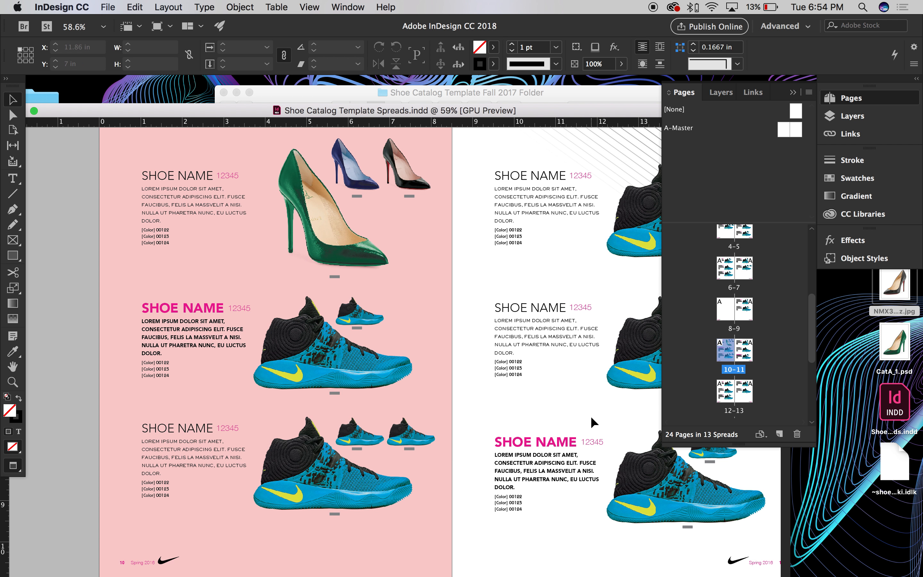
{"action": "left_click", "coordinate": [599, 197]}
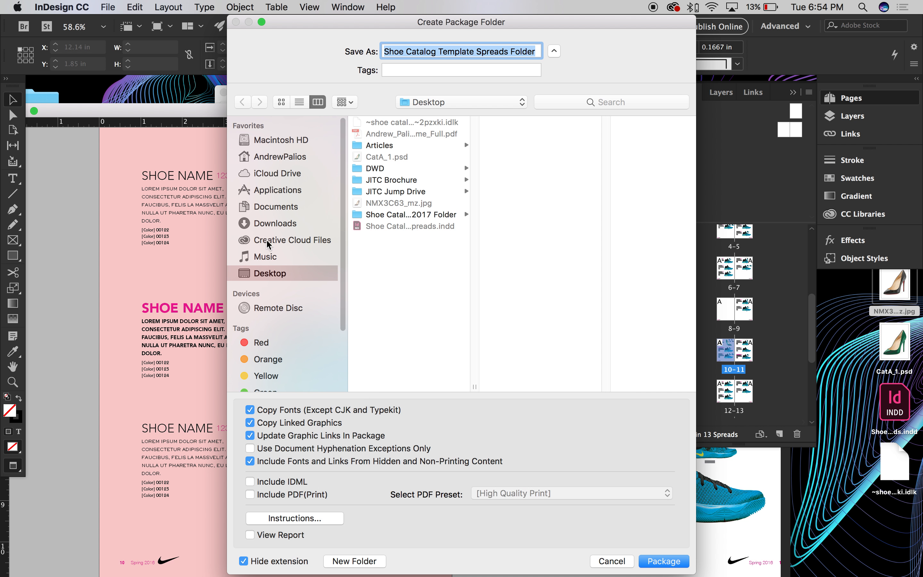
{"action": "left_click", "coordinate": [497, 56]}
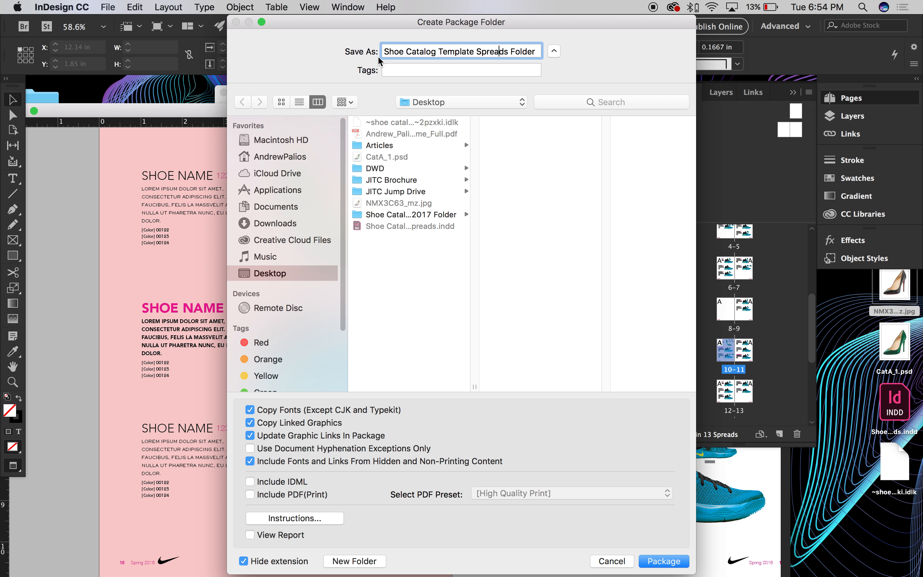
{"action": "left_click_drag", "start_coordinate": [383, 51], "coordinate": [471, 46]}
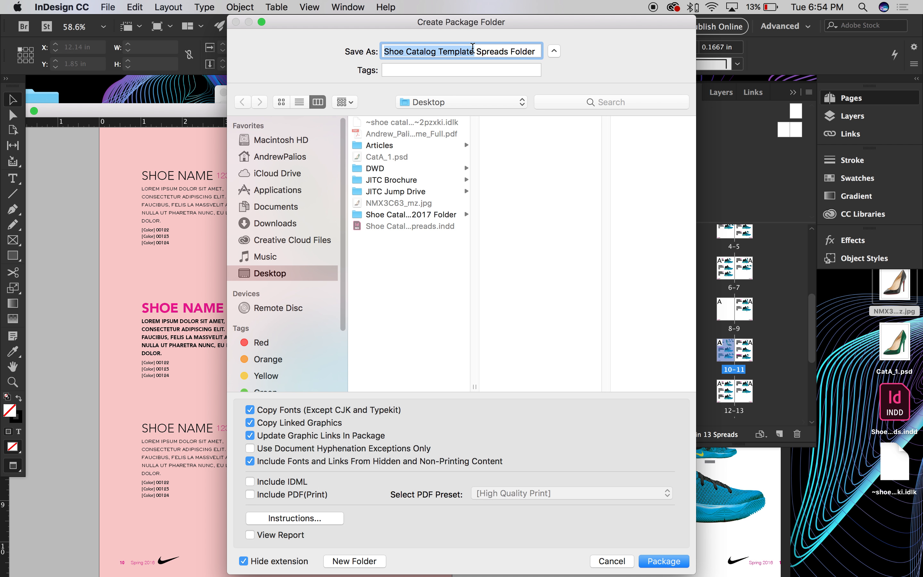
{"action": "type", "text": "Final"}
{"action": "left_click", "coordinate": [393, 285]}
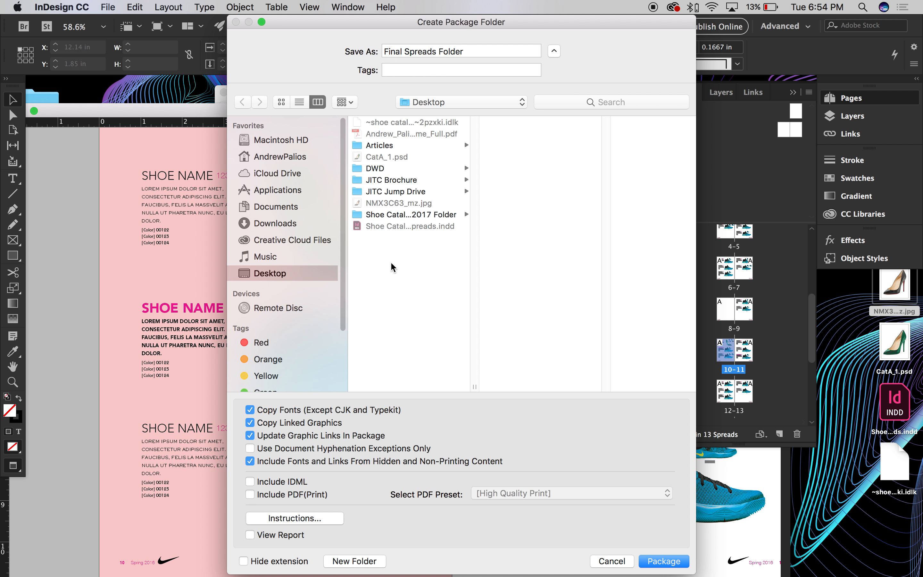
{"action": "left_click_drag", "start_coordinate": [372, 26], "coordinate": [374, 18]}
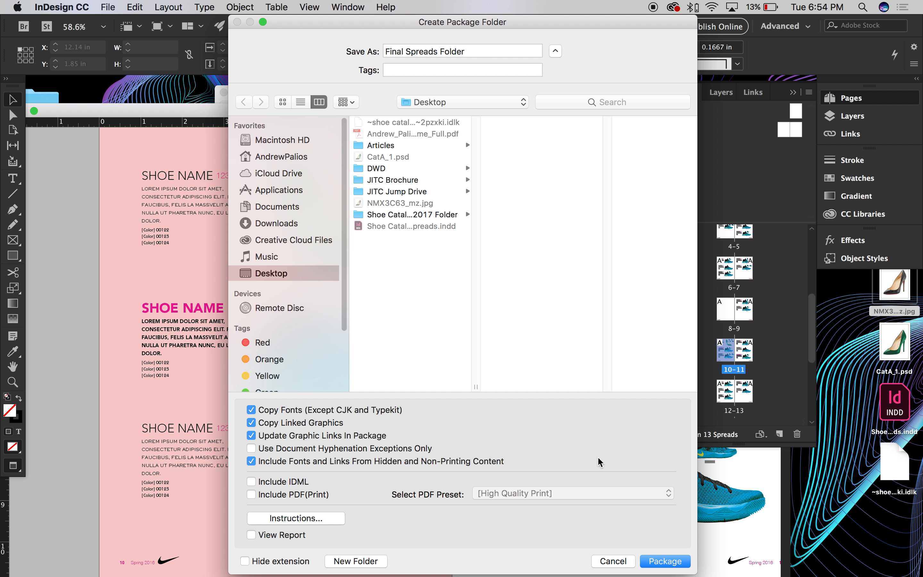
{"action": "left_click", "coordinate": [665, 560]}
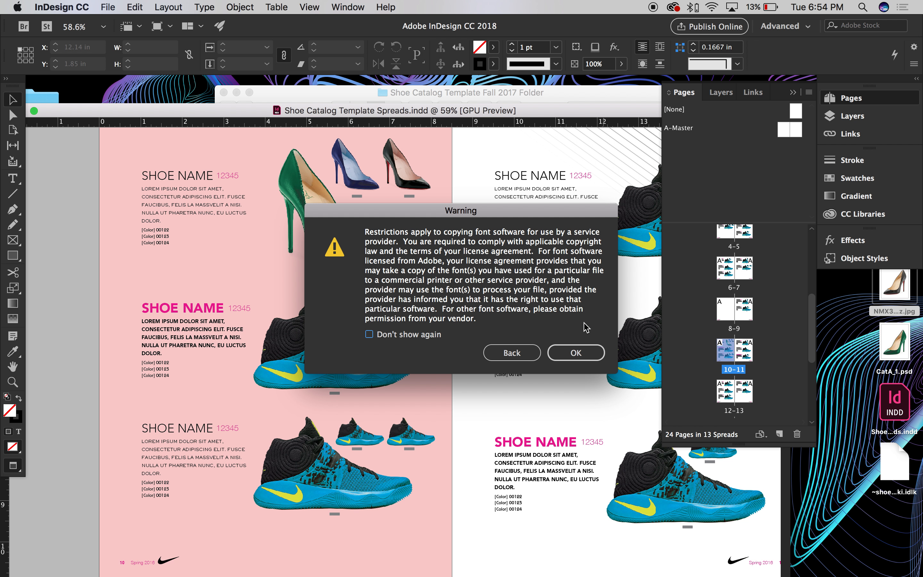
{"action": "left_click", "coordinate": [580, 353]}
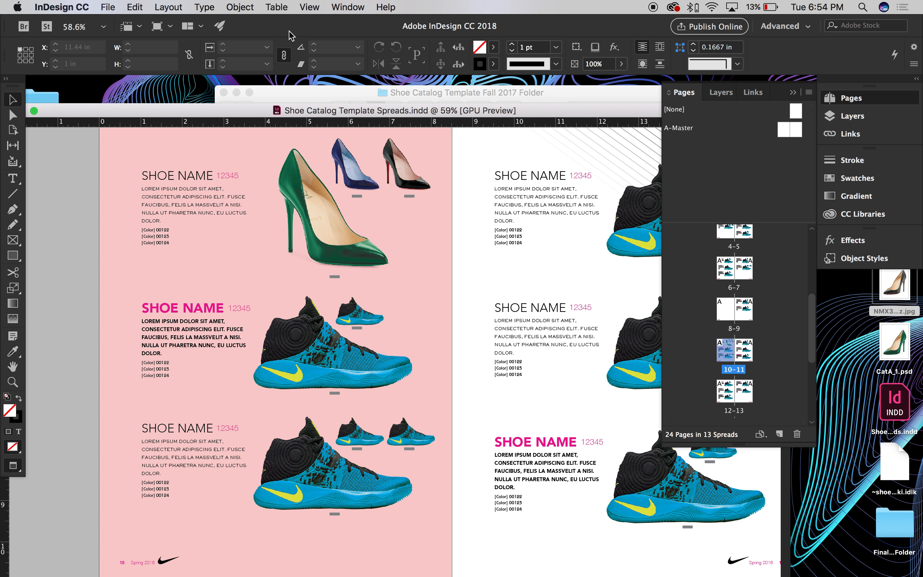
Step: Close the catalog document and the Shoe Catalog Template Fall 2017 Folder window, and hide InDesign to show the Desktop
{"action": "left_click_drag", "start_coordinate": [175, 114], "coordinate": [245, 103]}
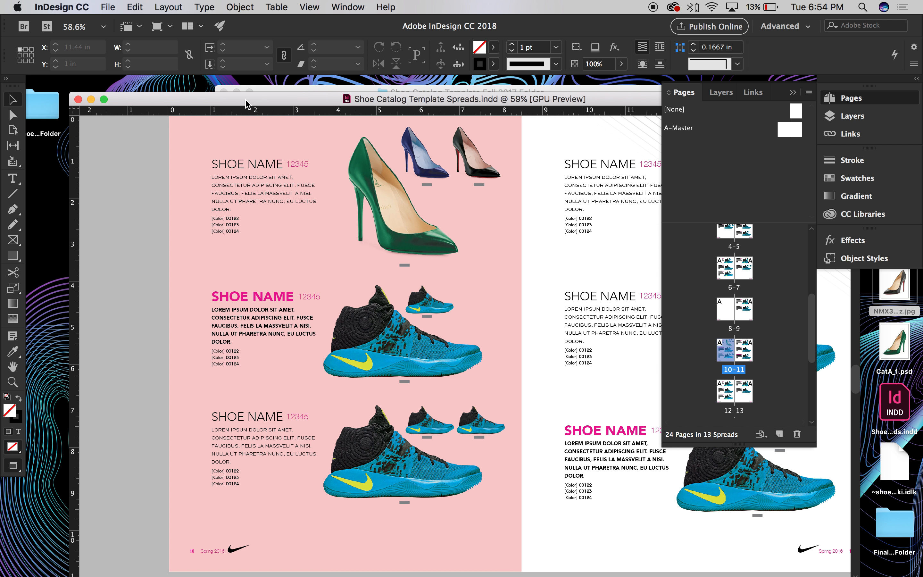
{"action": "left_click", "coordinate": [78, 99]}
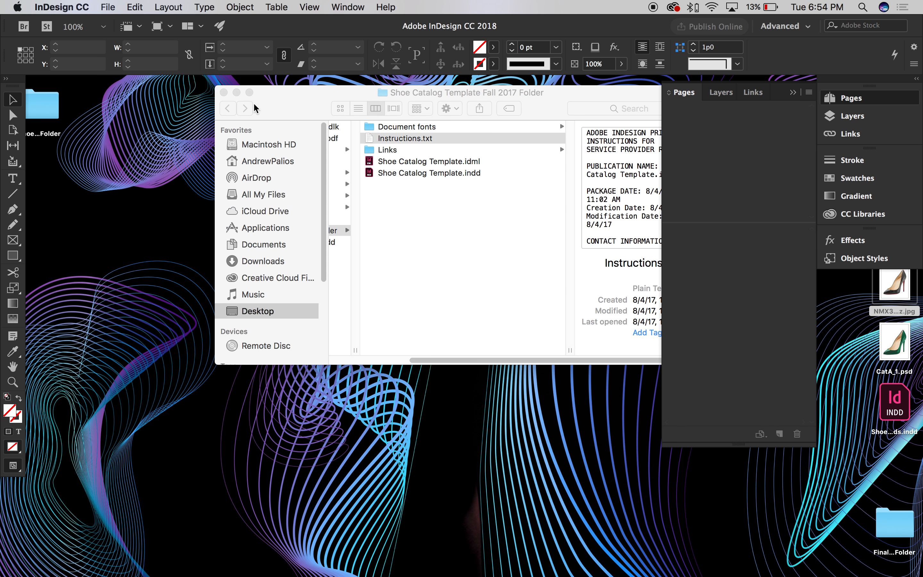
{"action": "left_click", "coordinate": [222, 96]}
{"action": "key", "text": "super+h"}
Step: Move Final Spreads Folder to a clear area of the Desktop and open it to examine its Document fonts folder
{"action": "left_click_drag", "start_coordinate": [898, 513], "coordinate": [289, 197]}
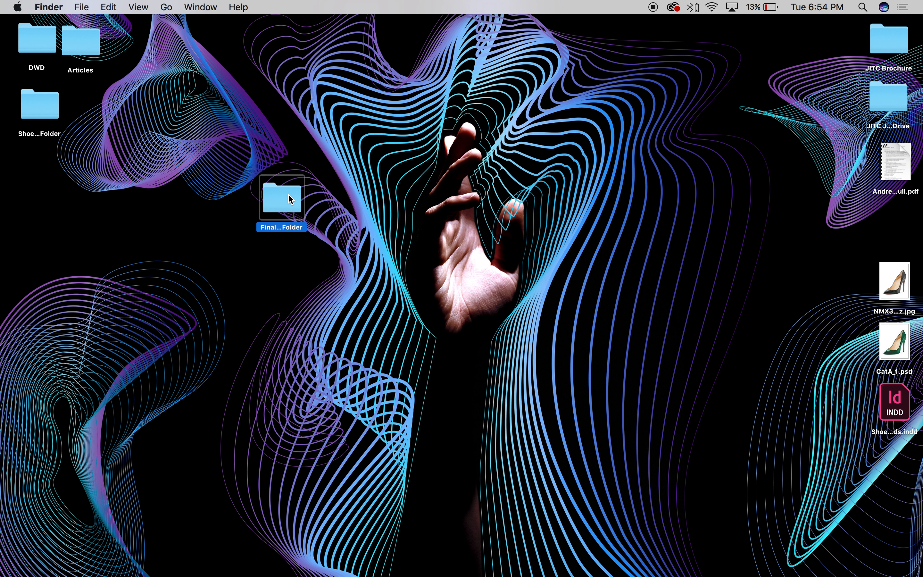
{"action": "double_click", "coordinate": [289, 197]}
{"action": "left_click_drag", "start_coordinate": [321, 82], "coordinate": [226, 57]}
{"action": "left_click", "coordinate": [405, 98]}
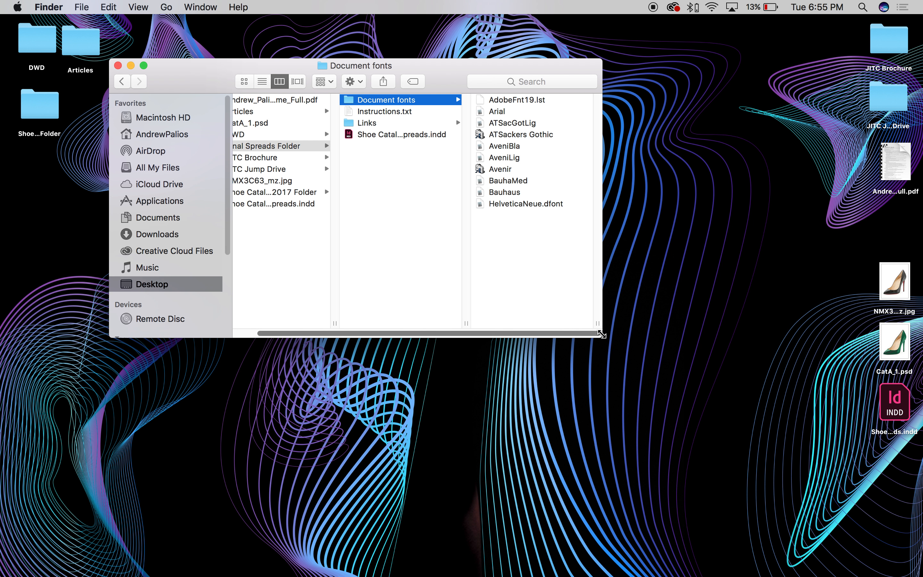
{"action": "left_click_drag", "start_coordinate": [601, 333], "coordinate": [647, 424]}
{"action": "left_click_drag", "start_coordinate": [831, 239], "coordinate": [818, 264]}
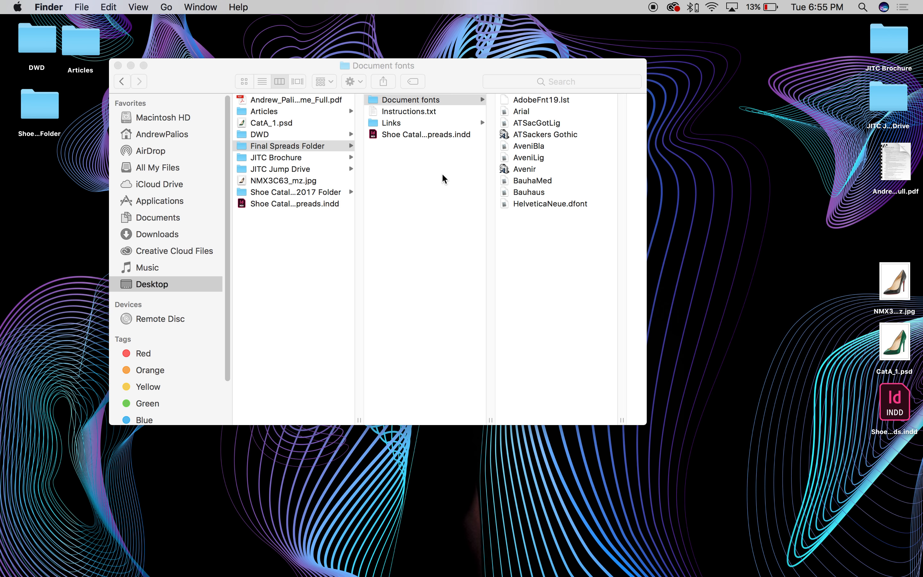
Step: Preview CatA_1.psd and NIKE DEMO_Small.psd in the package's Links folder
{"action": "left_click", "coordinate": [392, 123]}
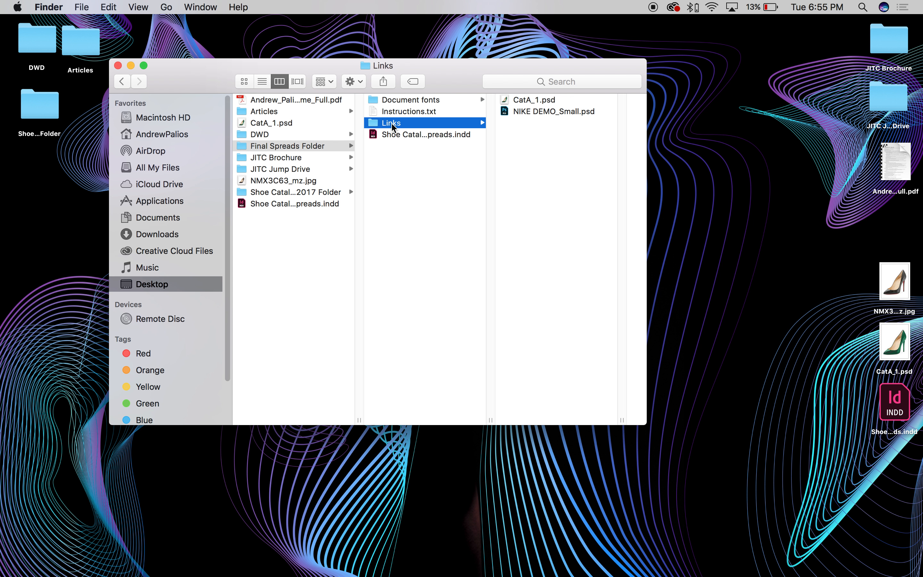
{"action": "left_click", "coordinate": [506, 101]}
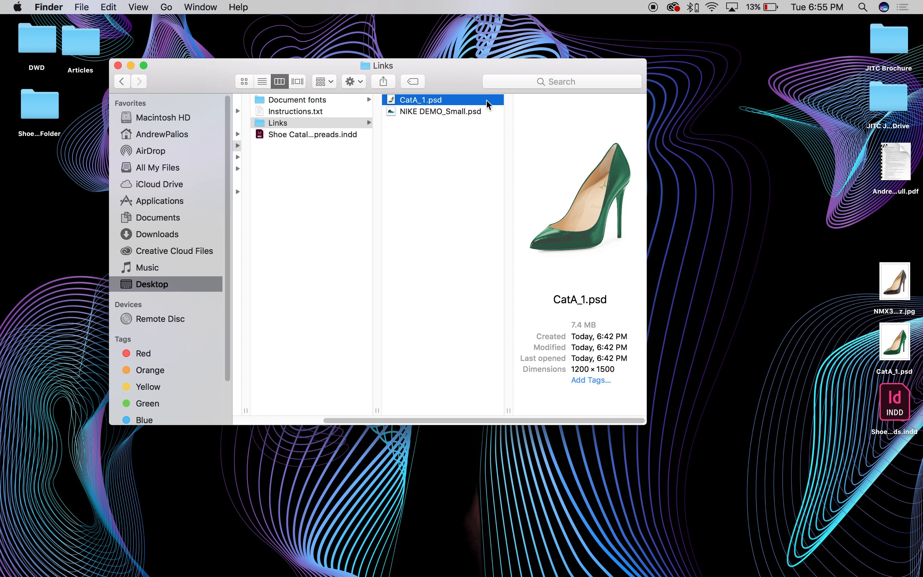
{"action": "left_click", "coordinate": [437, 111]}
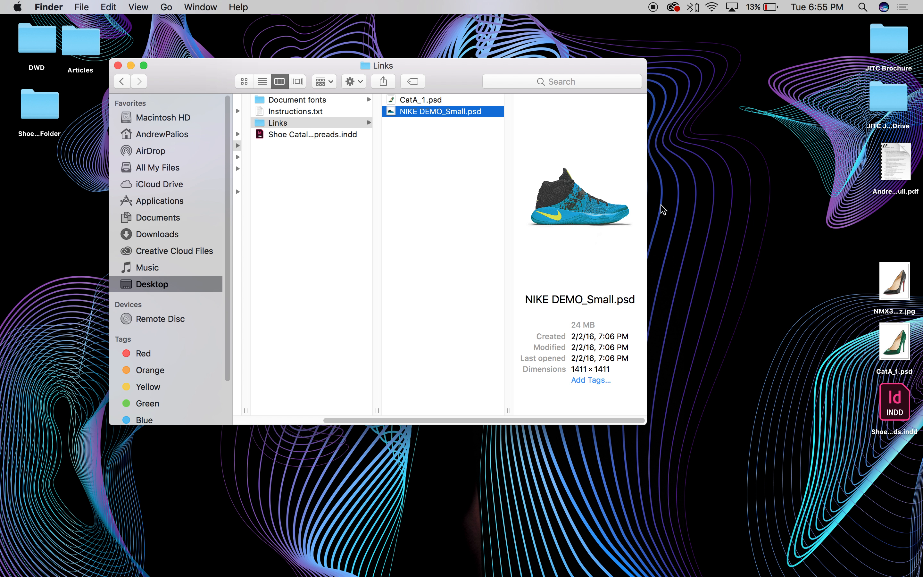
{"action": "scroll", "coordinate": [299, 120], "scroll_direction": "left", "scroll_amount": 5}
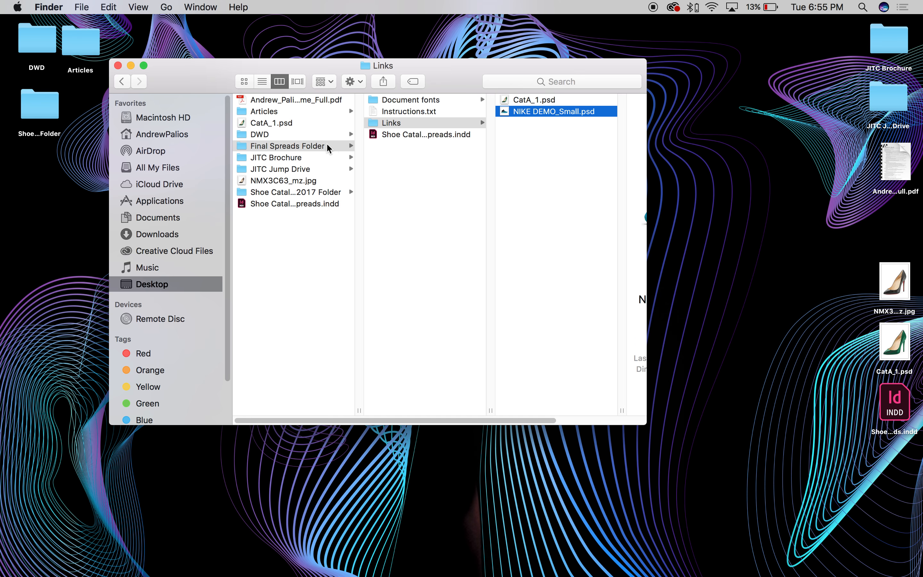
Step: Compress Final Spreads Folder into a ZIP archive on the Desktop
{"action": "left_click", "coordinate": [289, 145]}
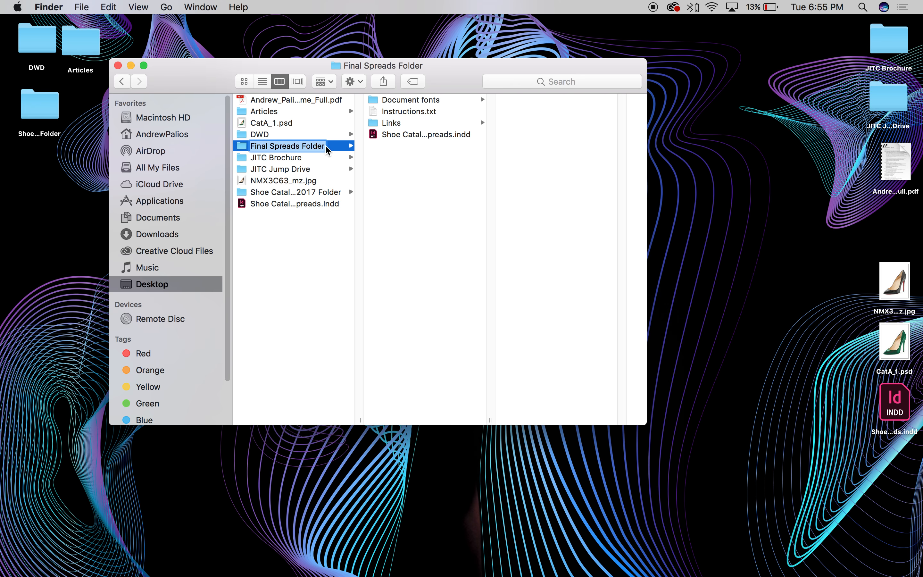
{"action": "key", "text": "Return"}
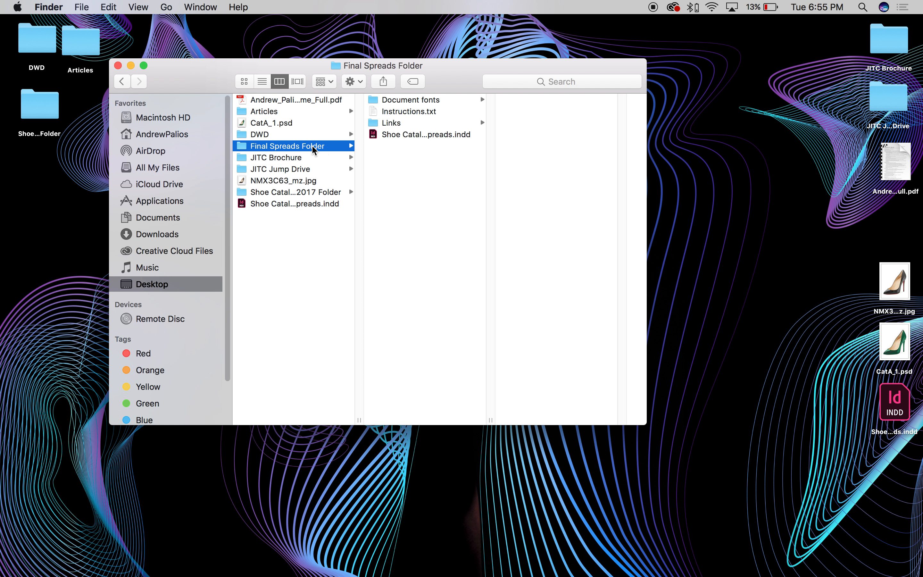
{"action": "right_click", "coordinate": [313, 146]}
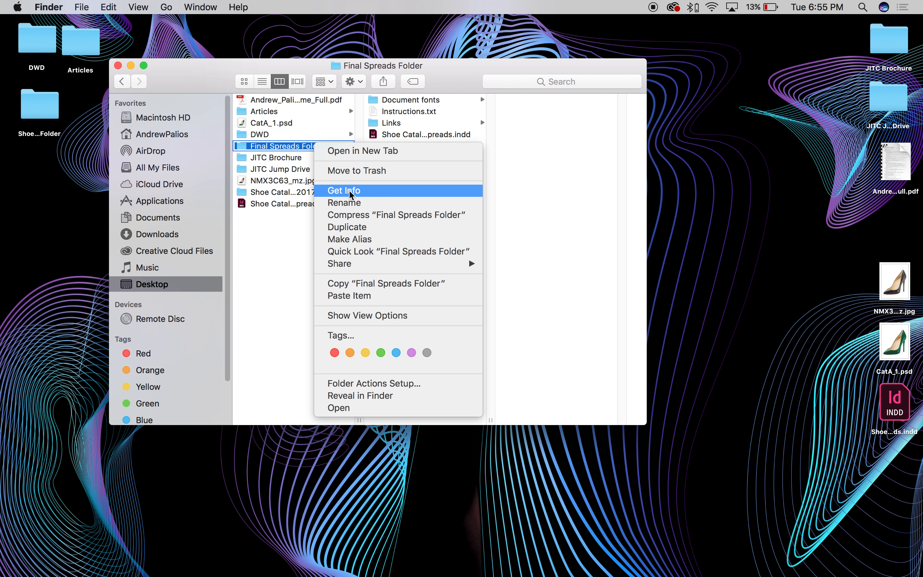
{"action": "left_click", "coordinate": [353, 215]}
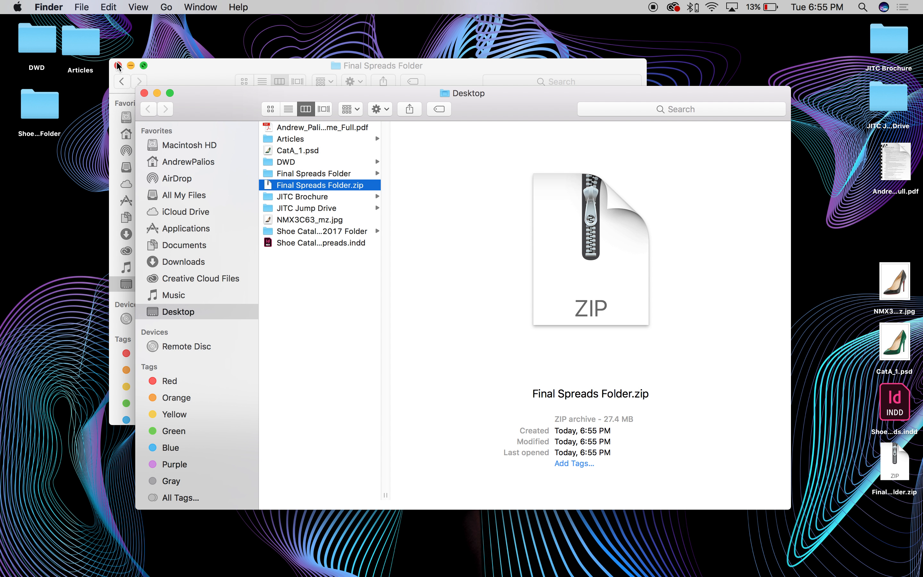
Step: Close both Finder windows and move Final Spreads Folder.zip to a clear area of the Desktop
{"action": "left_click", "coordinate": [144, 93]}
{"action": "left_click", "coordinate": [117, 65]}
{"action": "left_click_drag", "start_coordinate": [894, 462], "coordinate": [785, 294]}
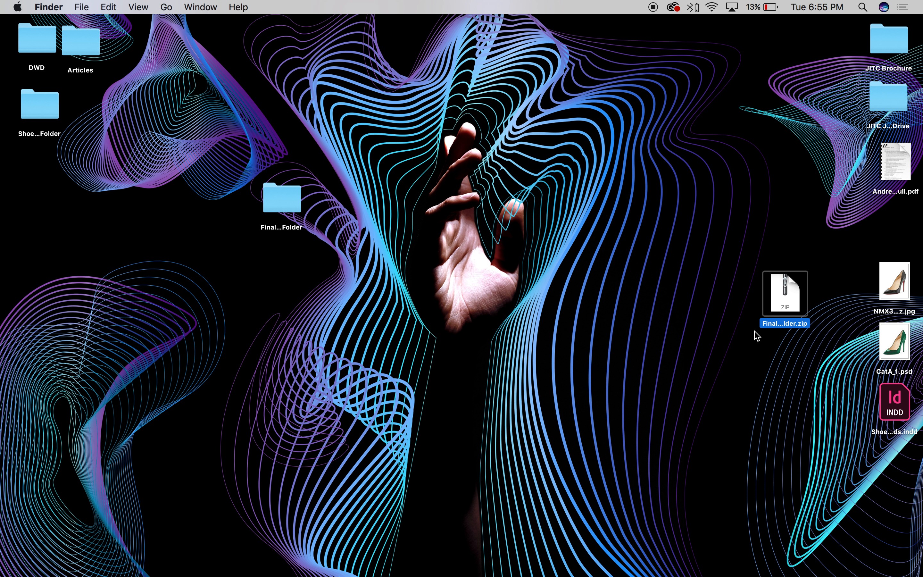